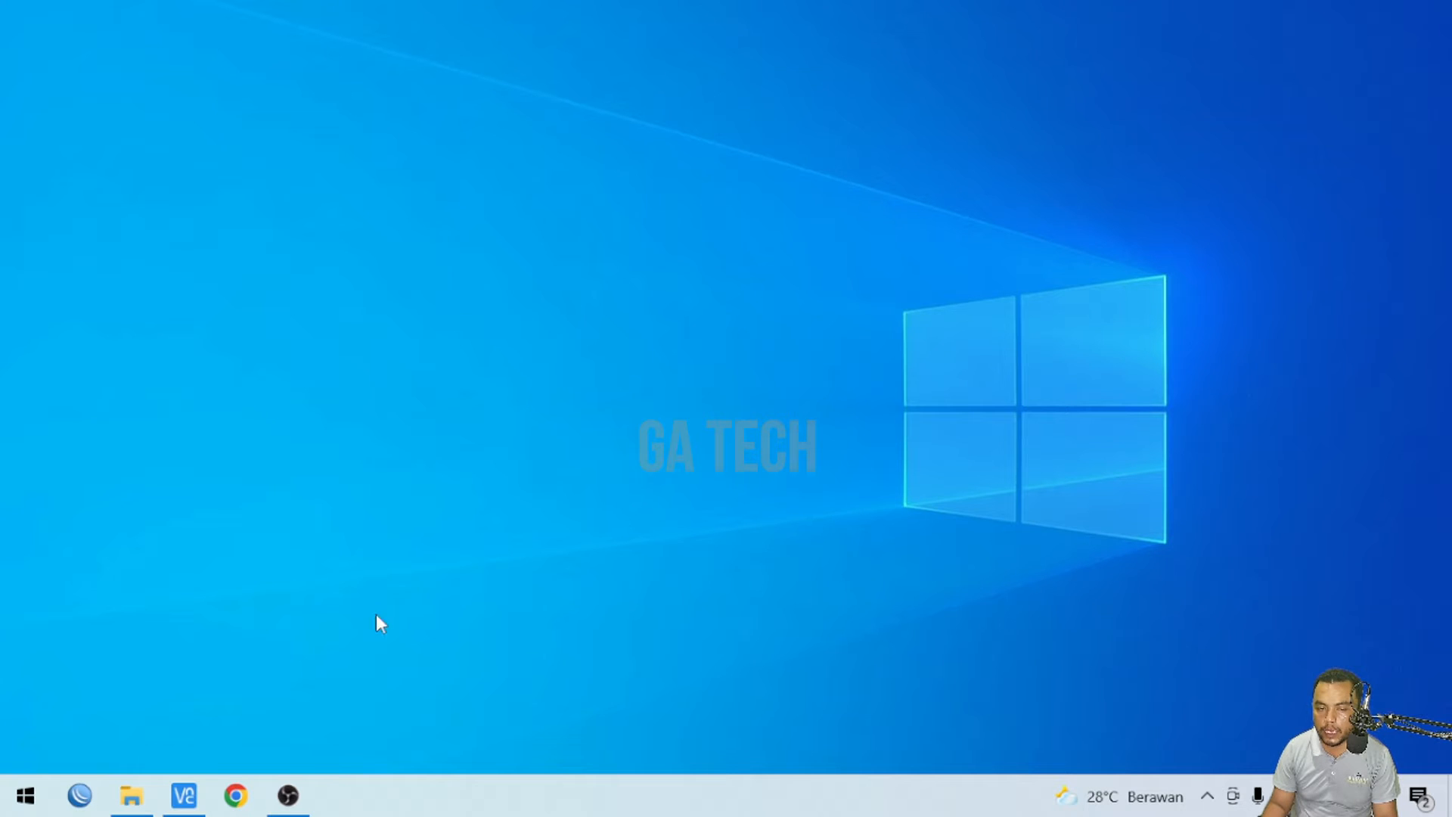
# - In File Explorer, delete the older Basic Config - Lab 2 file from the Cisco Packet Tracer folder
pyautogui.click(132, 794)
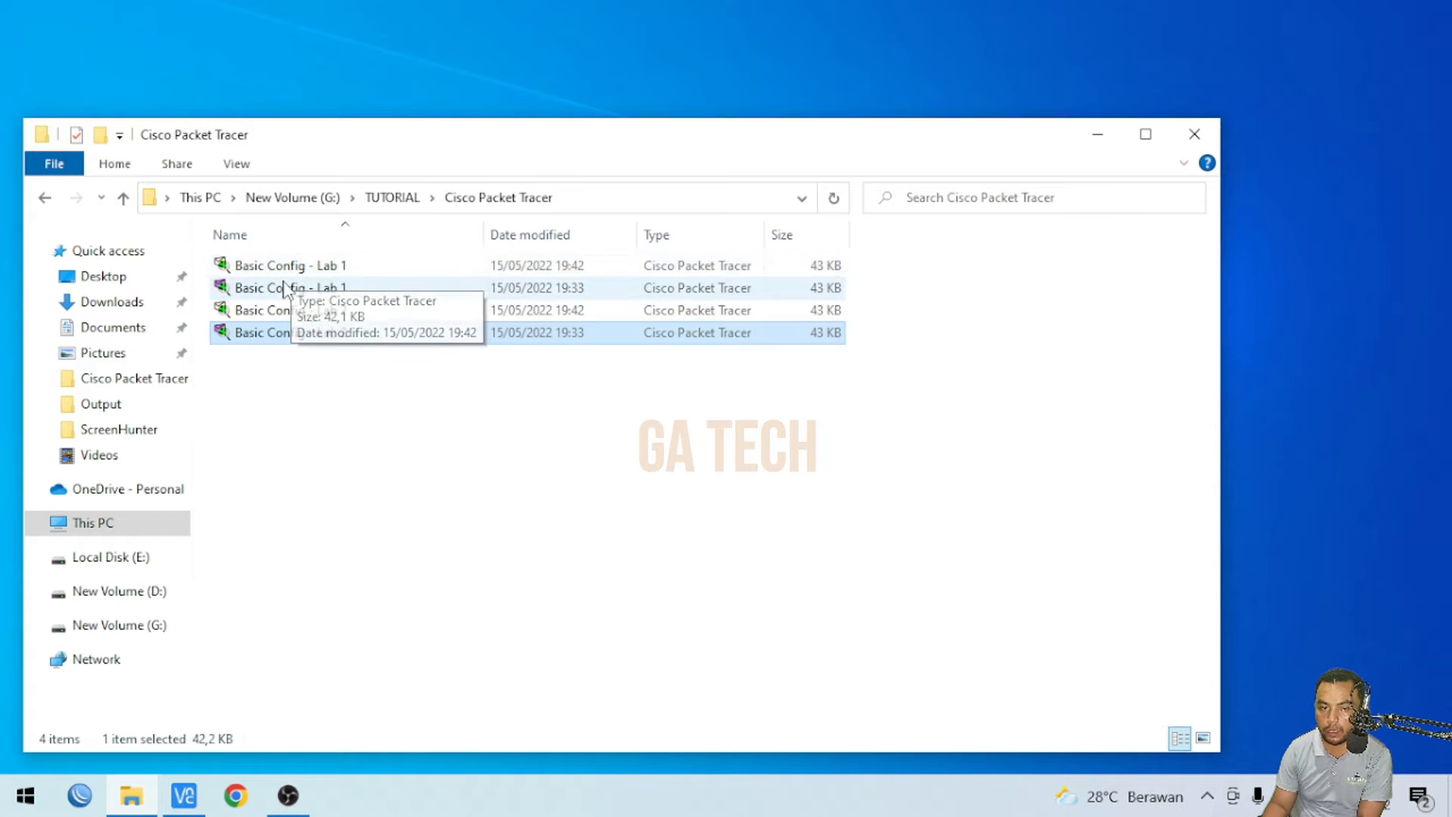
pyautogui.press('Delete')
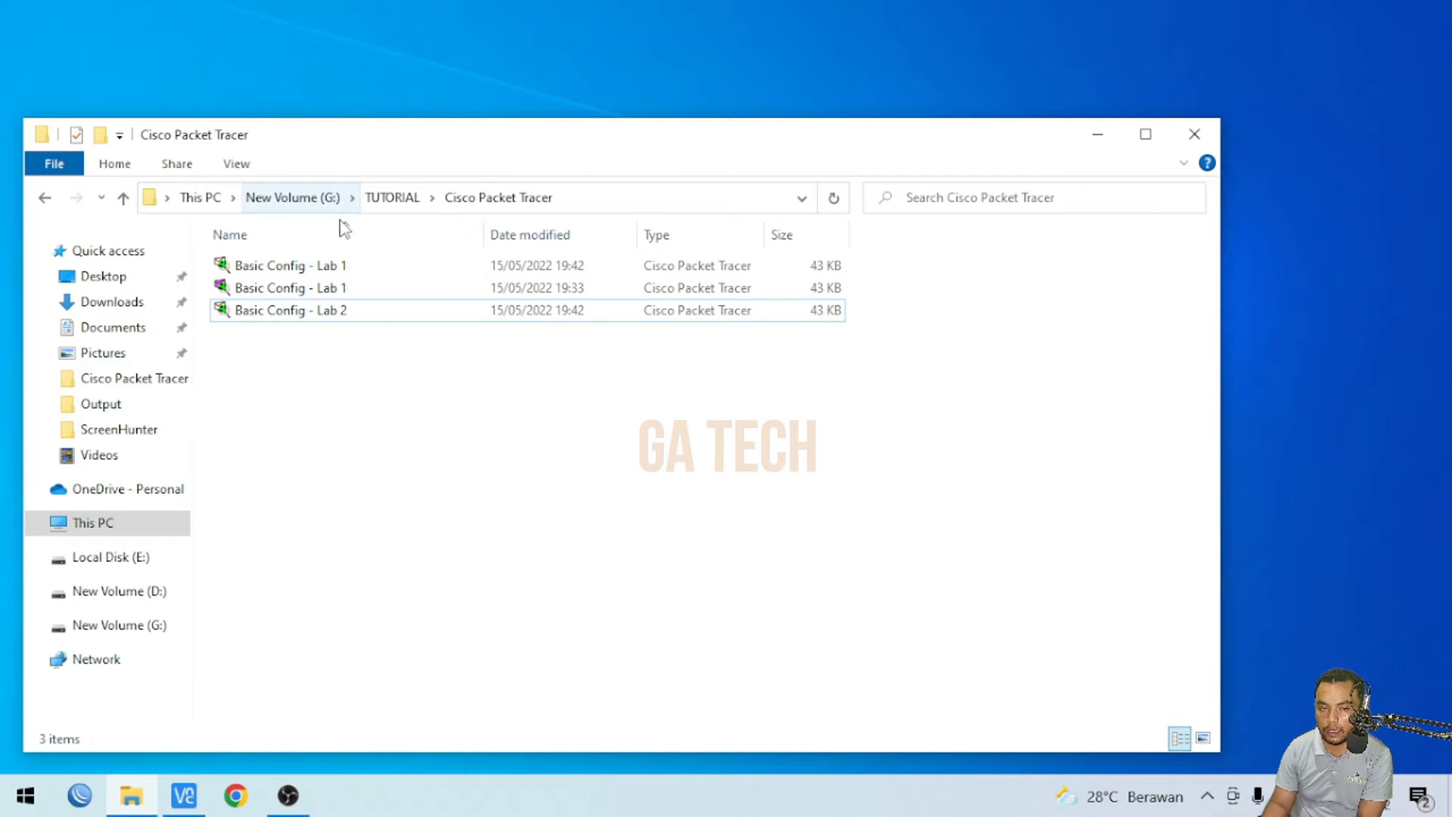
# - Paste a copy of the Basic Config - Lab 1 file into the same folder
pyautogui.click(329, 269)
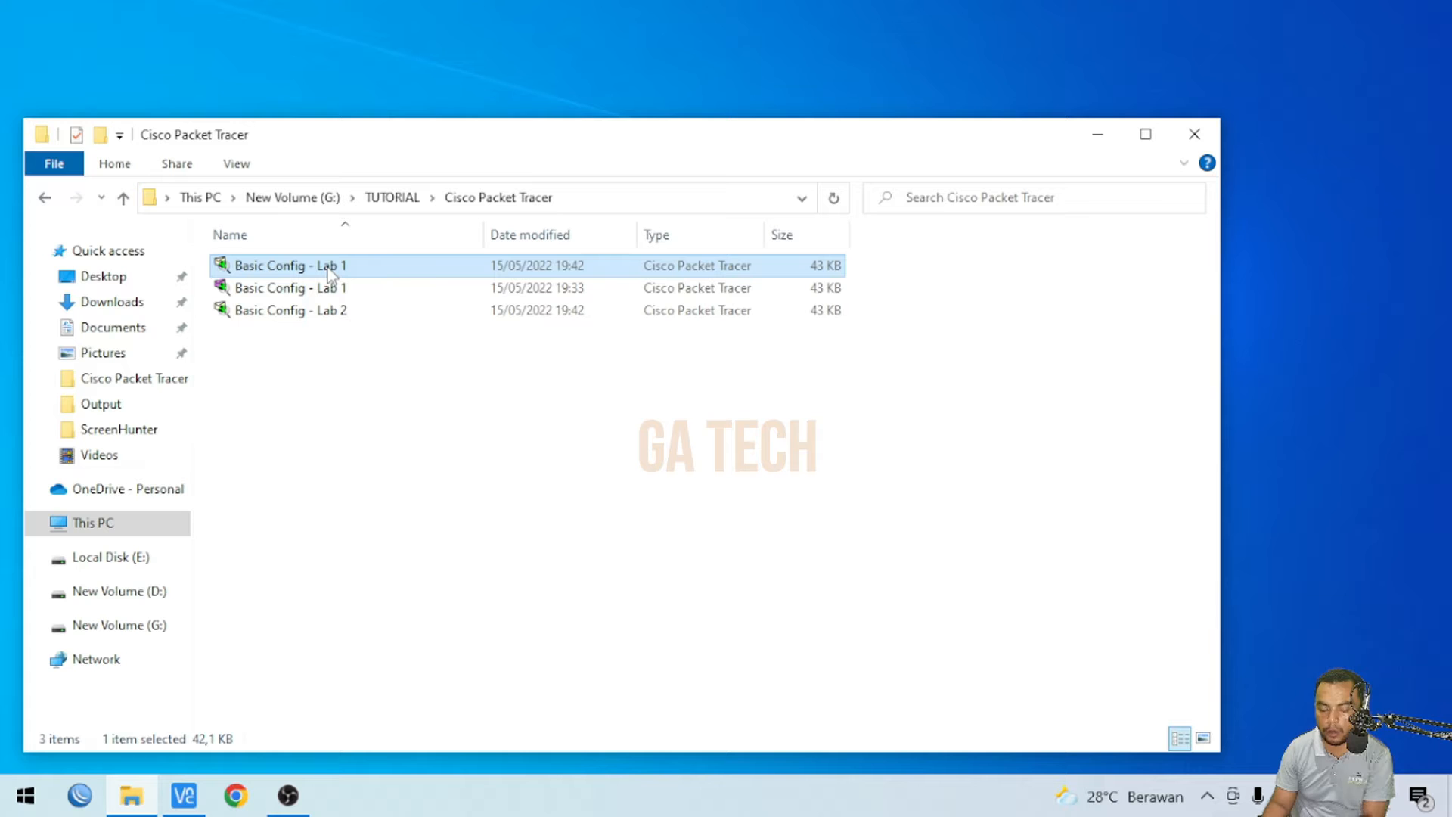
pyautogui.rightClick(319, 341)
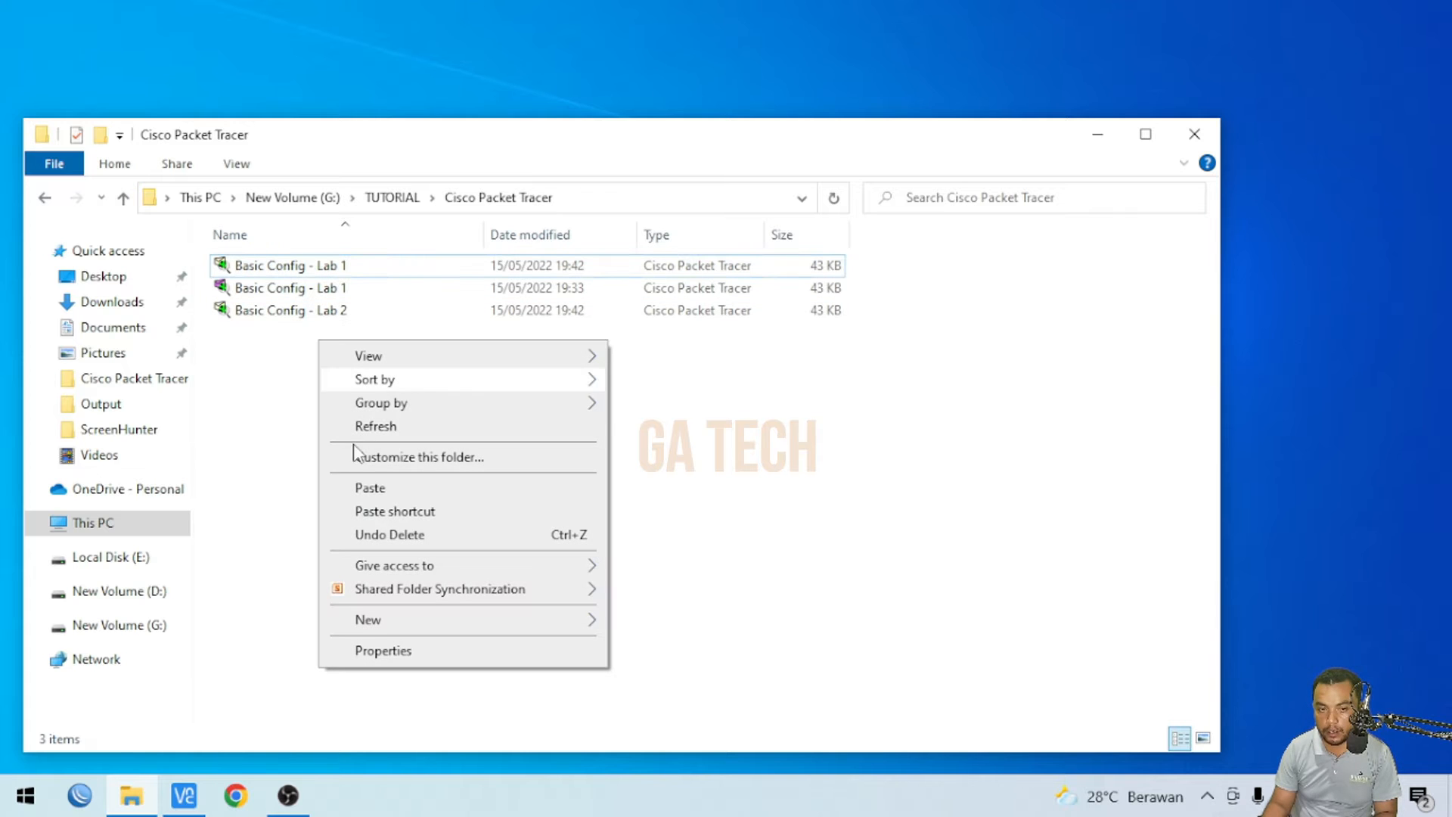
pyautogui.click(368, 489)
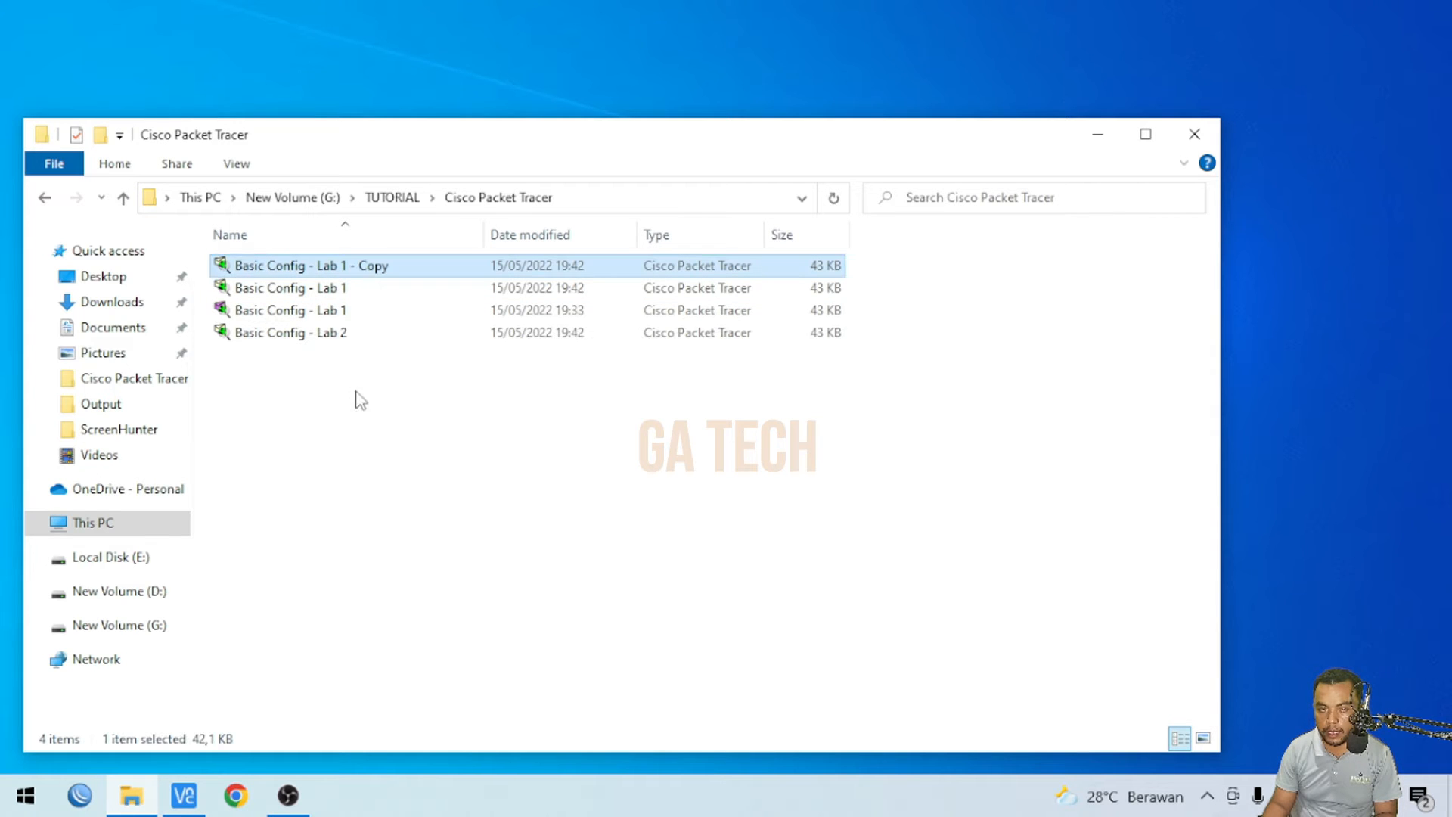
# - Try to rename the pasted copy as Basic Config - Lab 2
pyautogui.rightClick(350, 268)
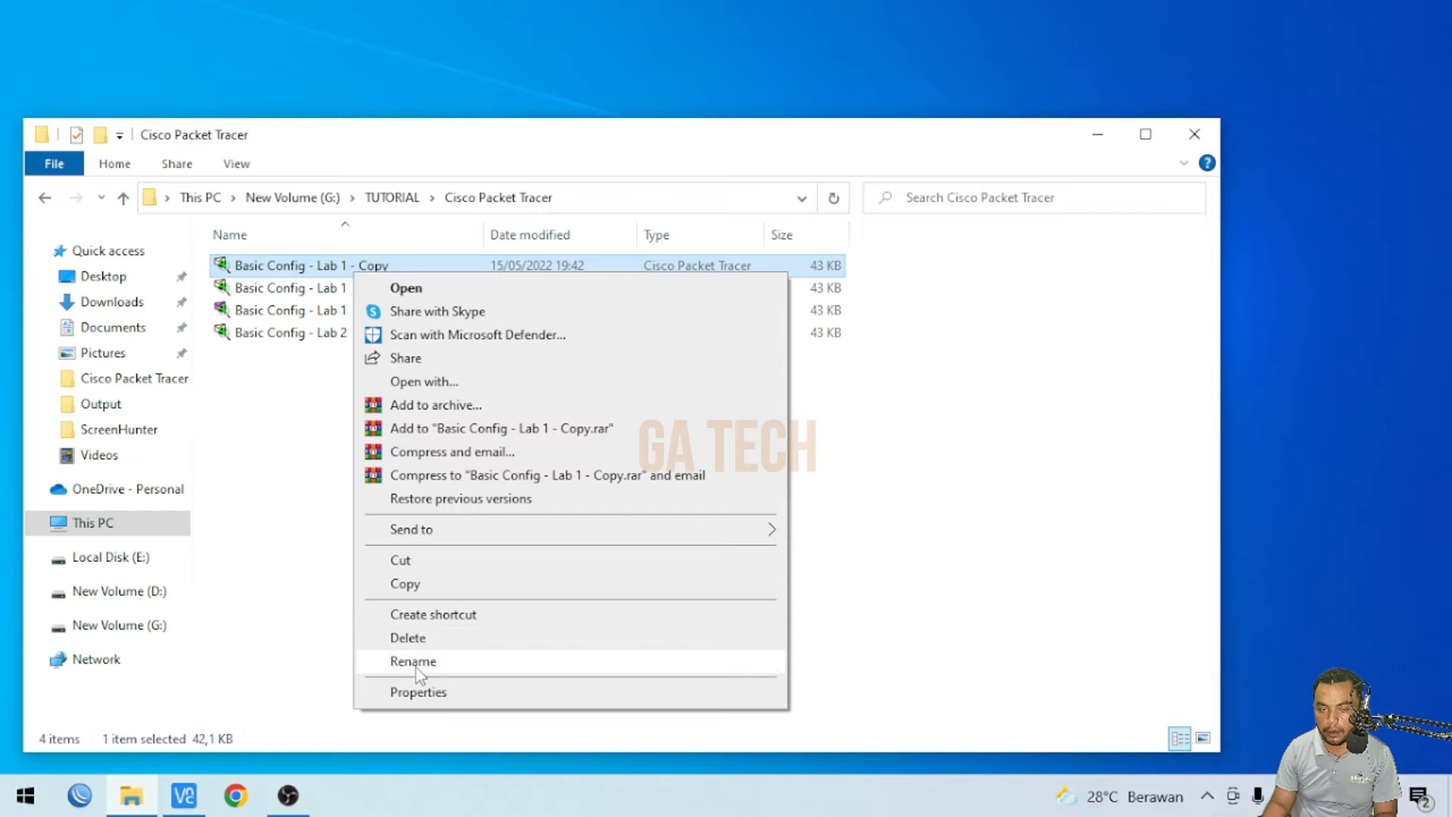
pyautogui.click(416, 666)
pyautogui.moveTo(341, 265); pyautogui.dragTo(477, 267)
pyautogui.write('2')
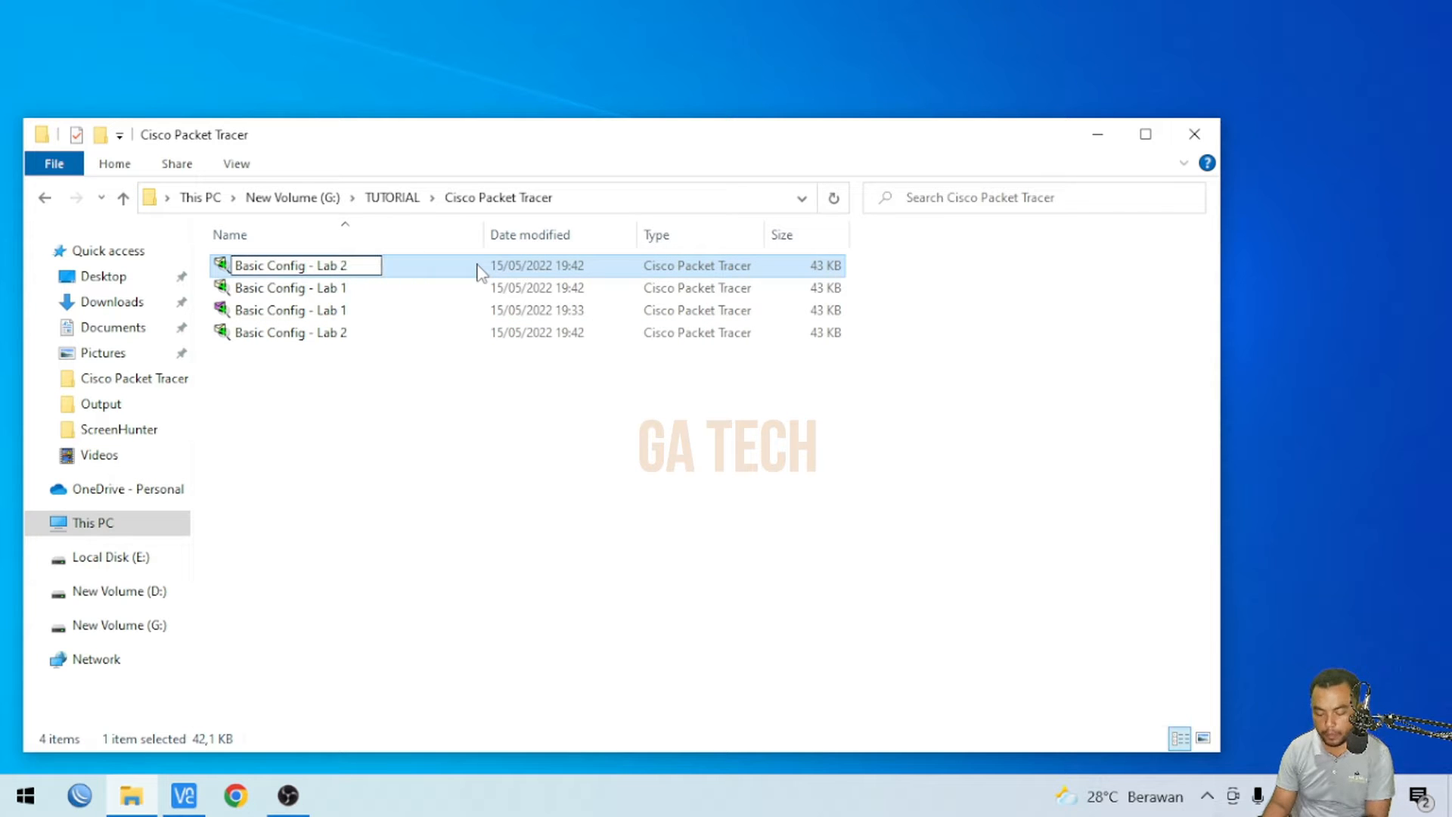
pyautogui.press('Return')
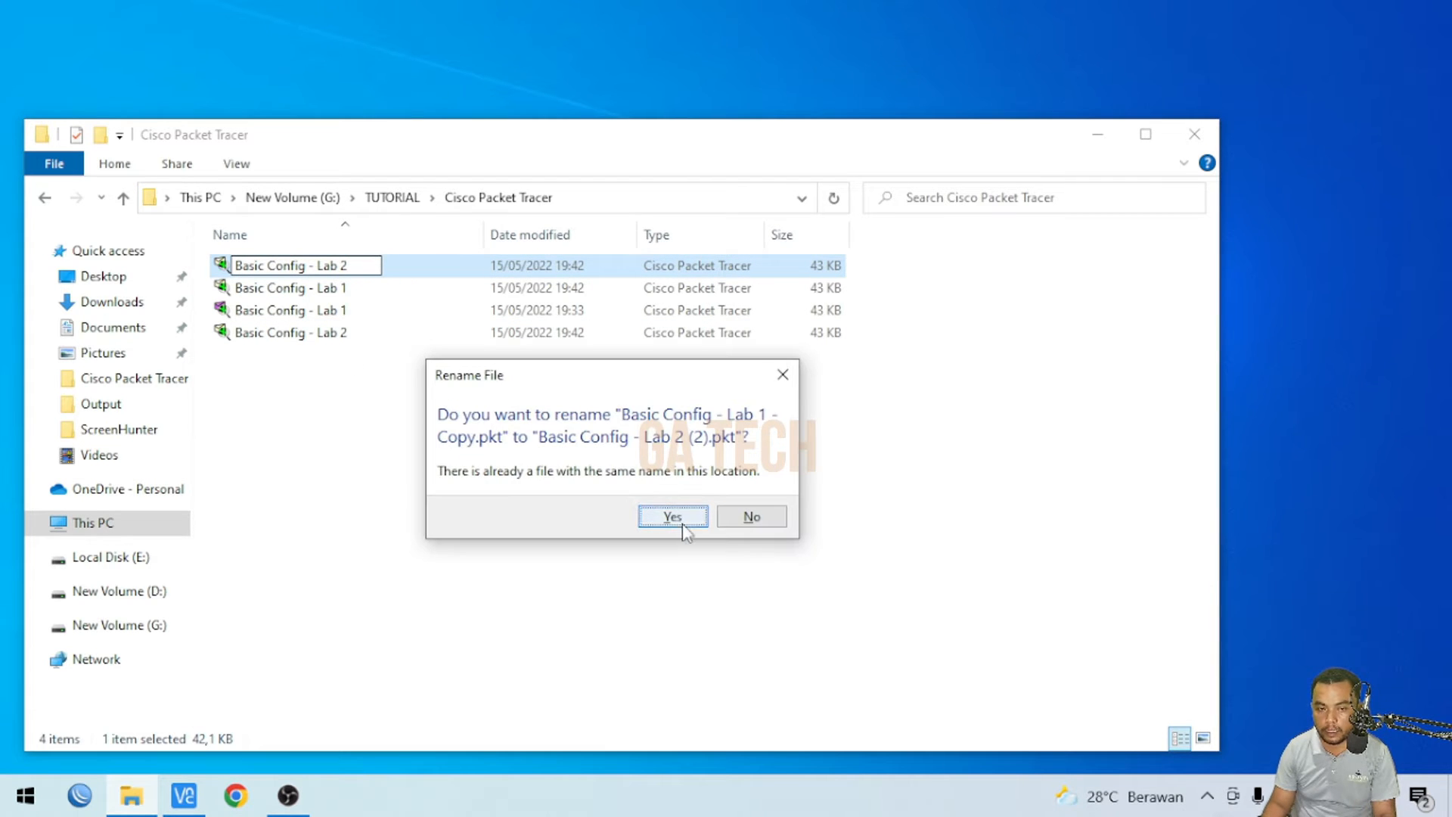
pyautogui.click(752, 517)
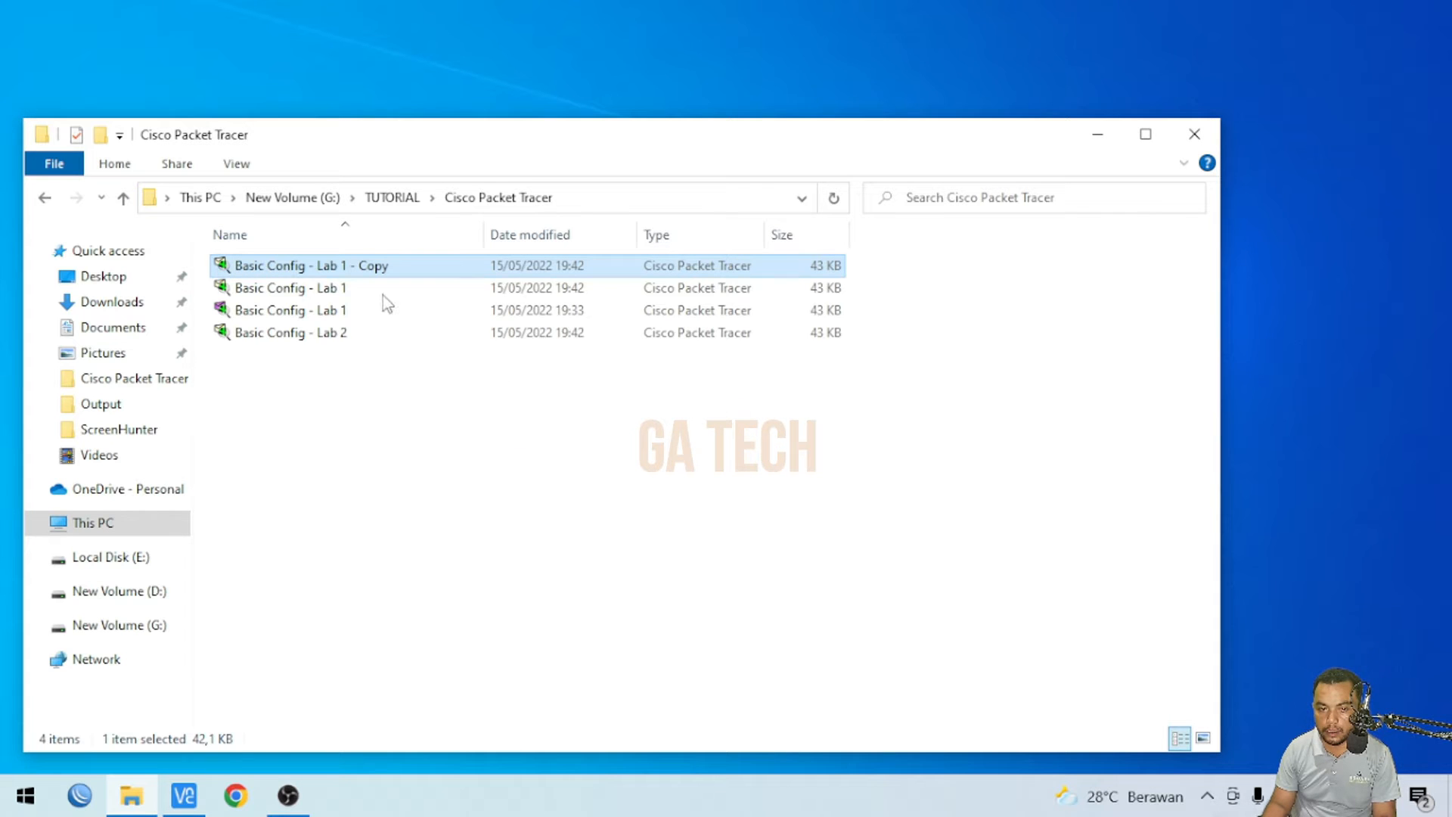
# - Delete the pasted copy and the remaining Basic Config - Lab 2 file
pyautogui.press('Delete')
pyautogui.click(297, 314)
pyautogui.press('Delete')
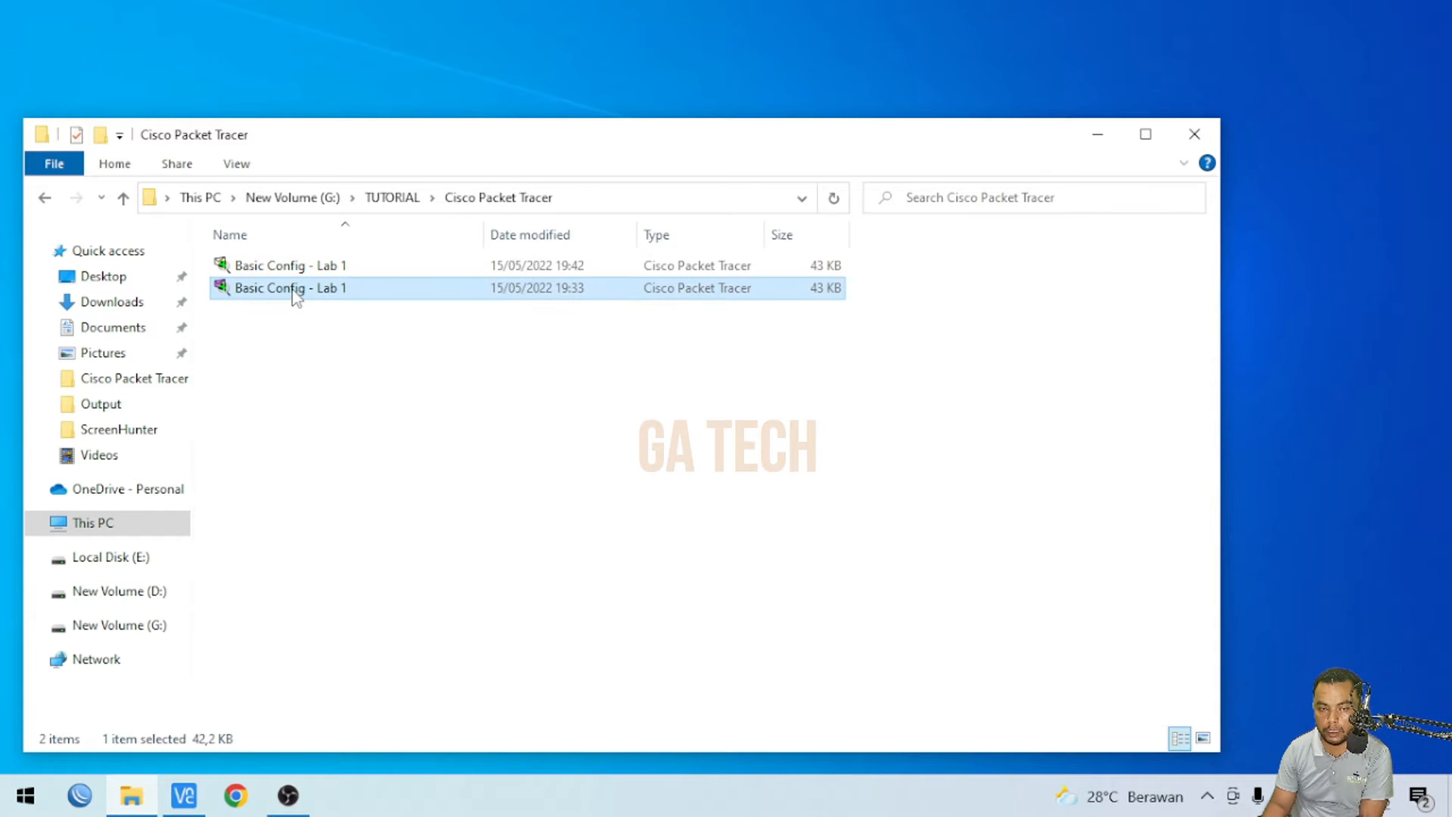
# - Duplicate the older Basic Config - Lab 1 file and rename the copy as Basic Config - Lab 2
pyautogui.rightClick(297, 294)
pyautogui.click(344, 601)
pyautogui.hotkey('ctrl', 'v')
pyautogui.rightClick(341, 271)
pyautogui.click(424, 658)
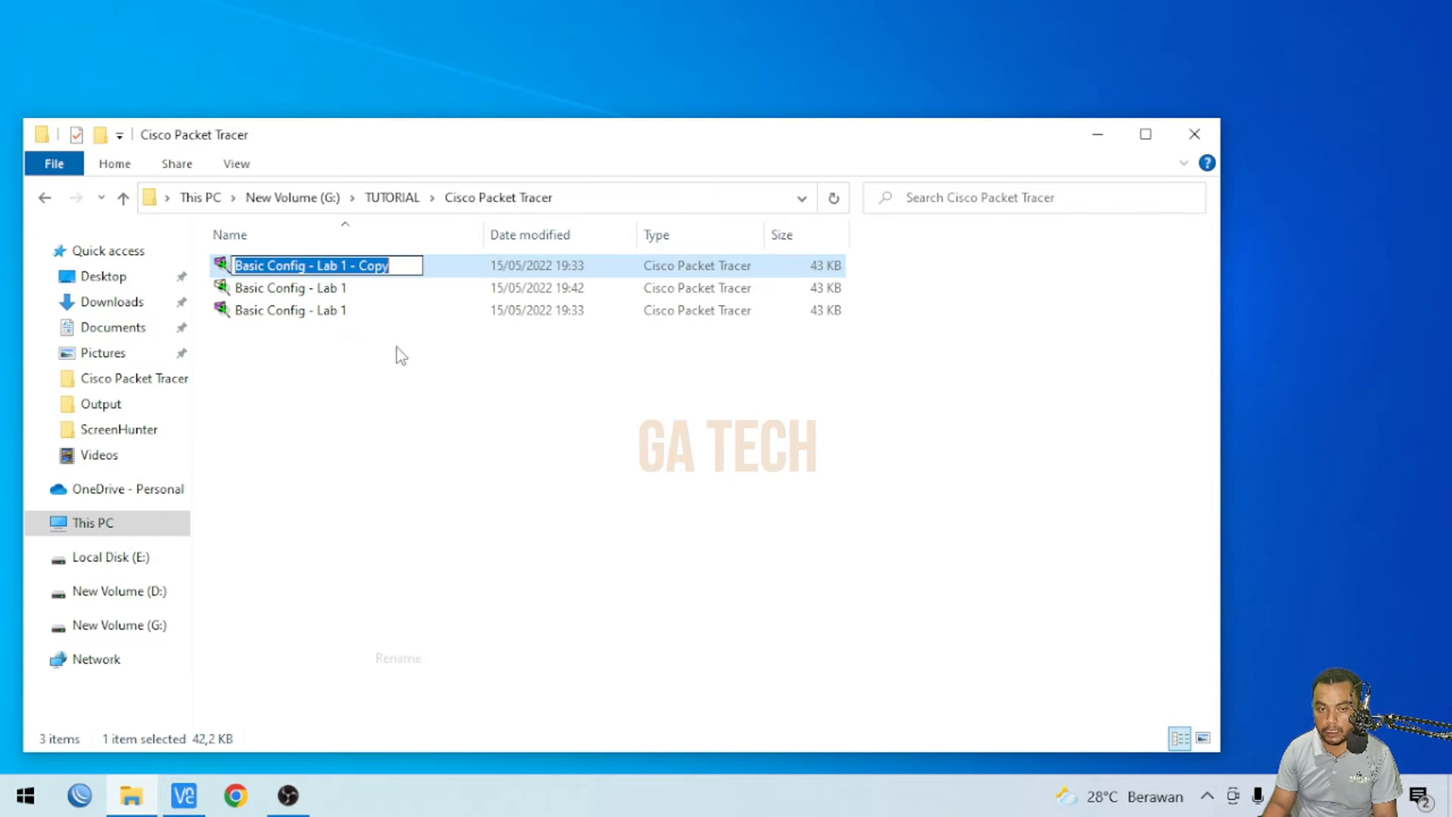
pyautogui.moveTo(409, 265); pyautogui.dragTo(342, 262)
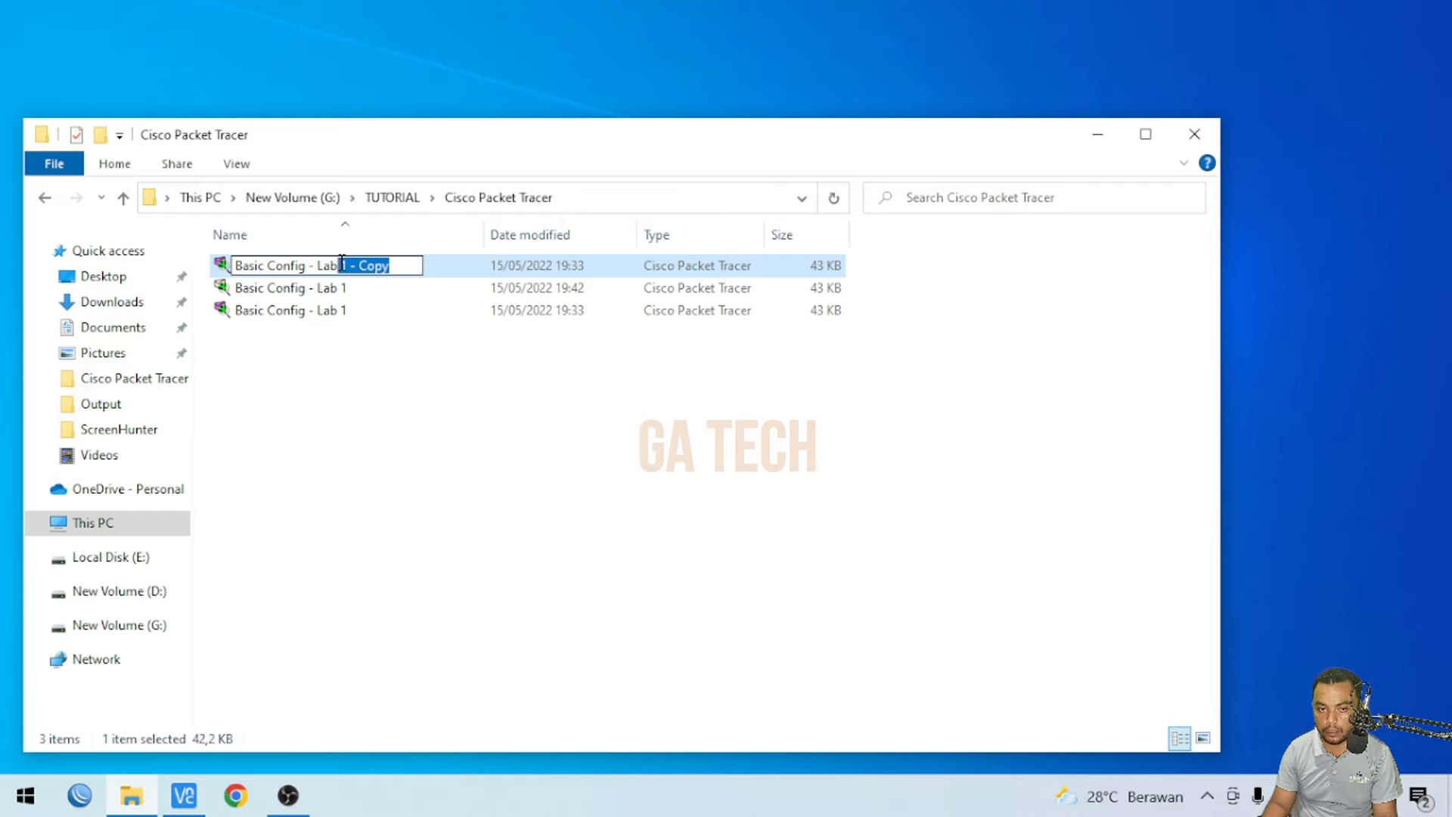
pyautogui.write('2')
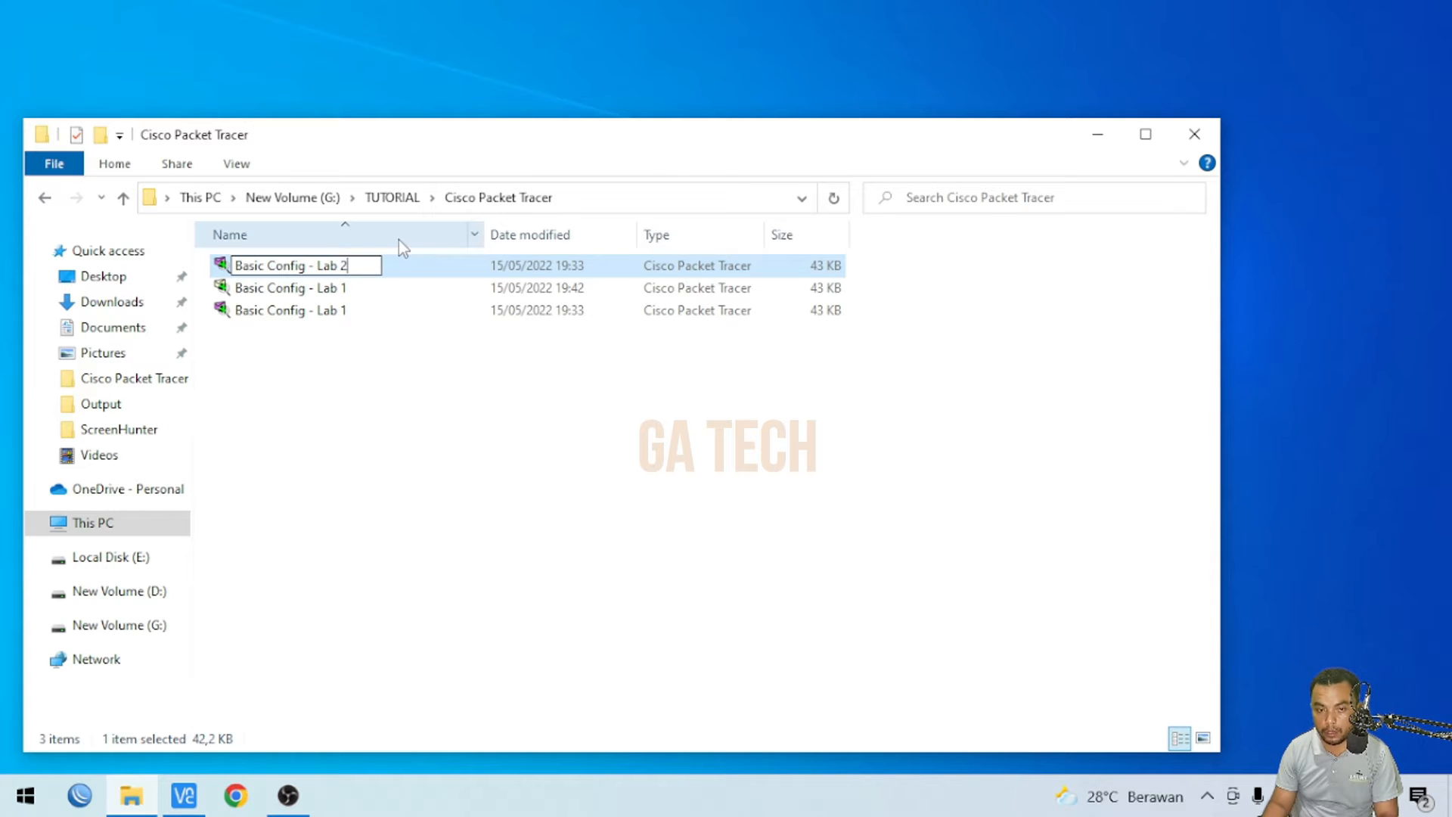
pyautogui.press('Return')
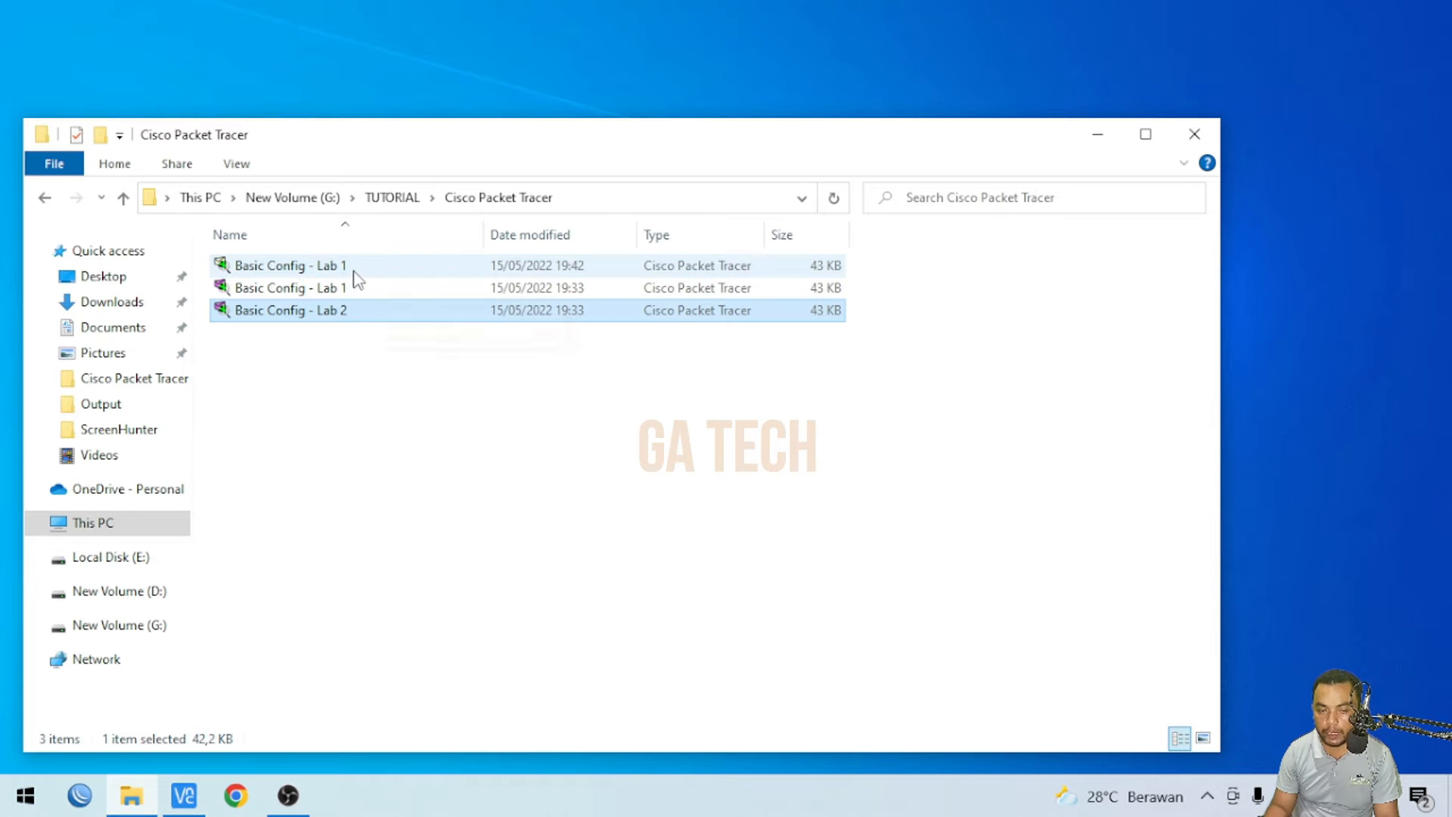
# - Open Basic Config - Lab 2 in Packet Tracer, dismissing the sign-in window
pyautogui.doubleClick(328, 316)
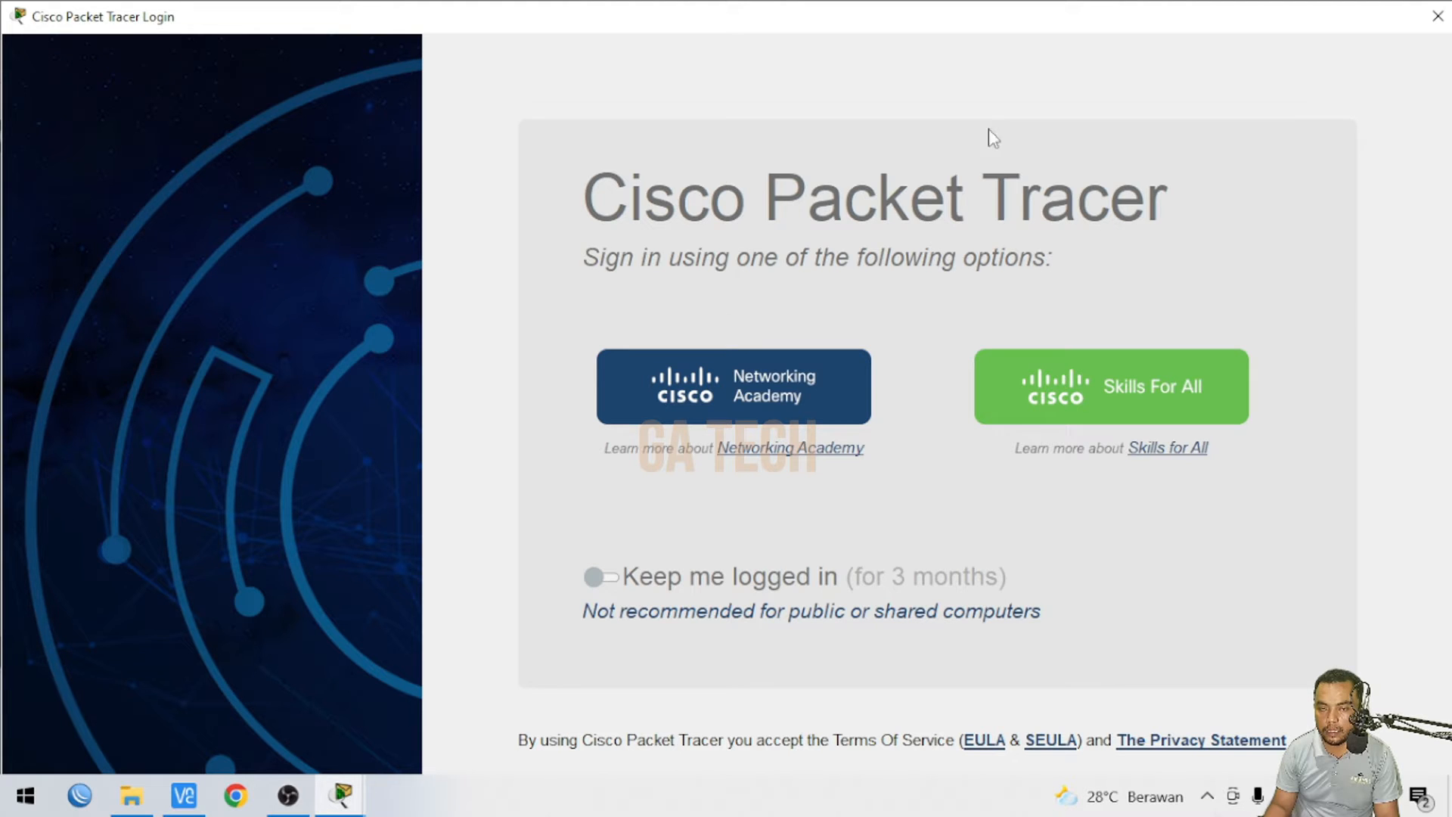
pyautogui.click(1438, 16)
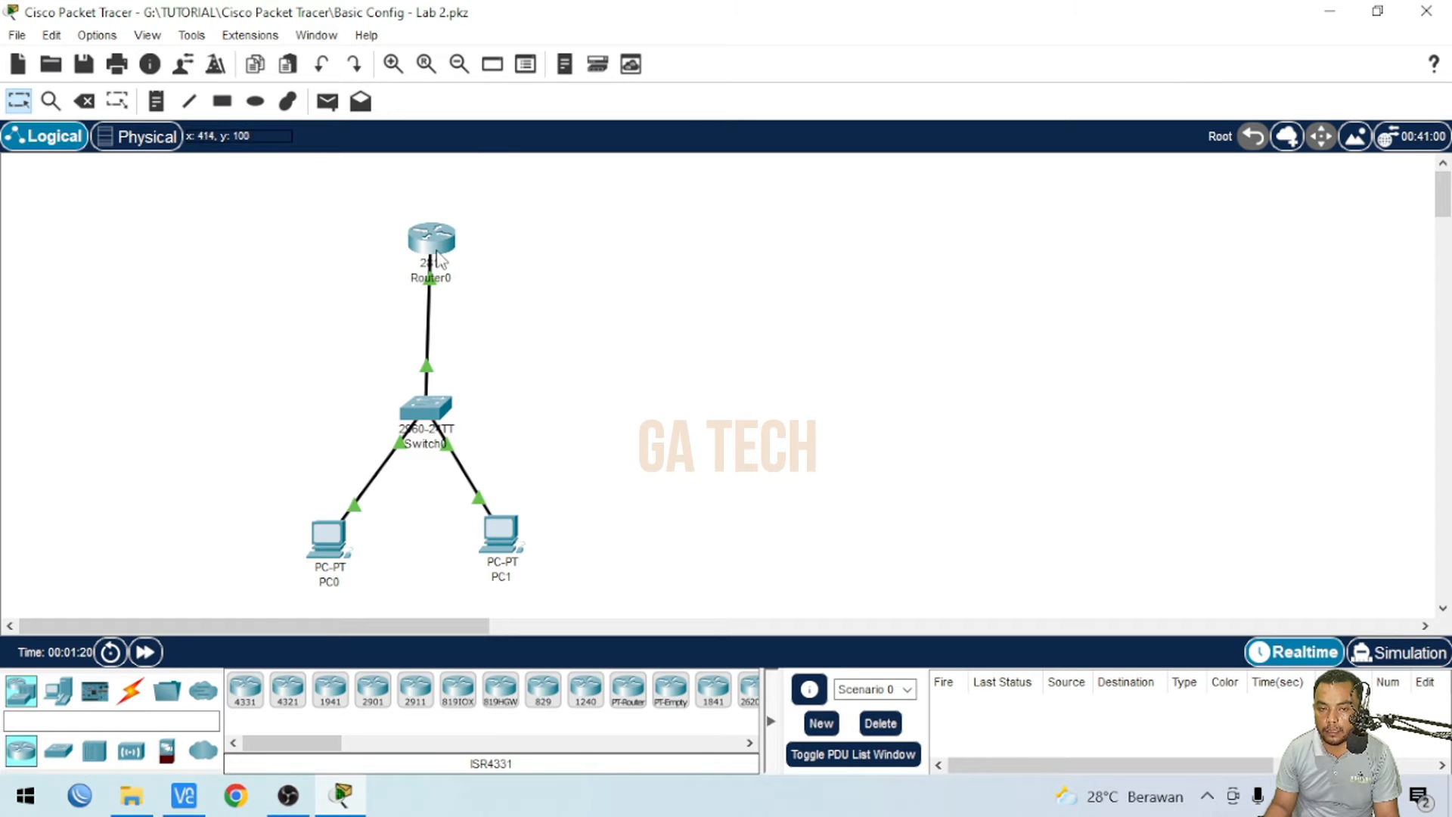
# - Open Router0's CLI and enter privileged EXEC mode with the enable command and its password
pyautogui.click(431, 236)
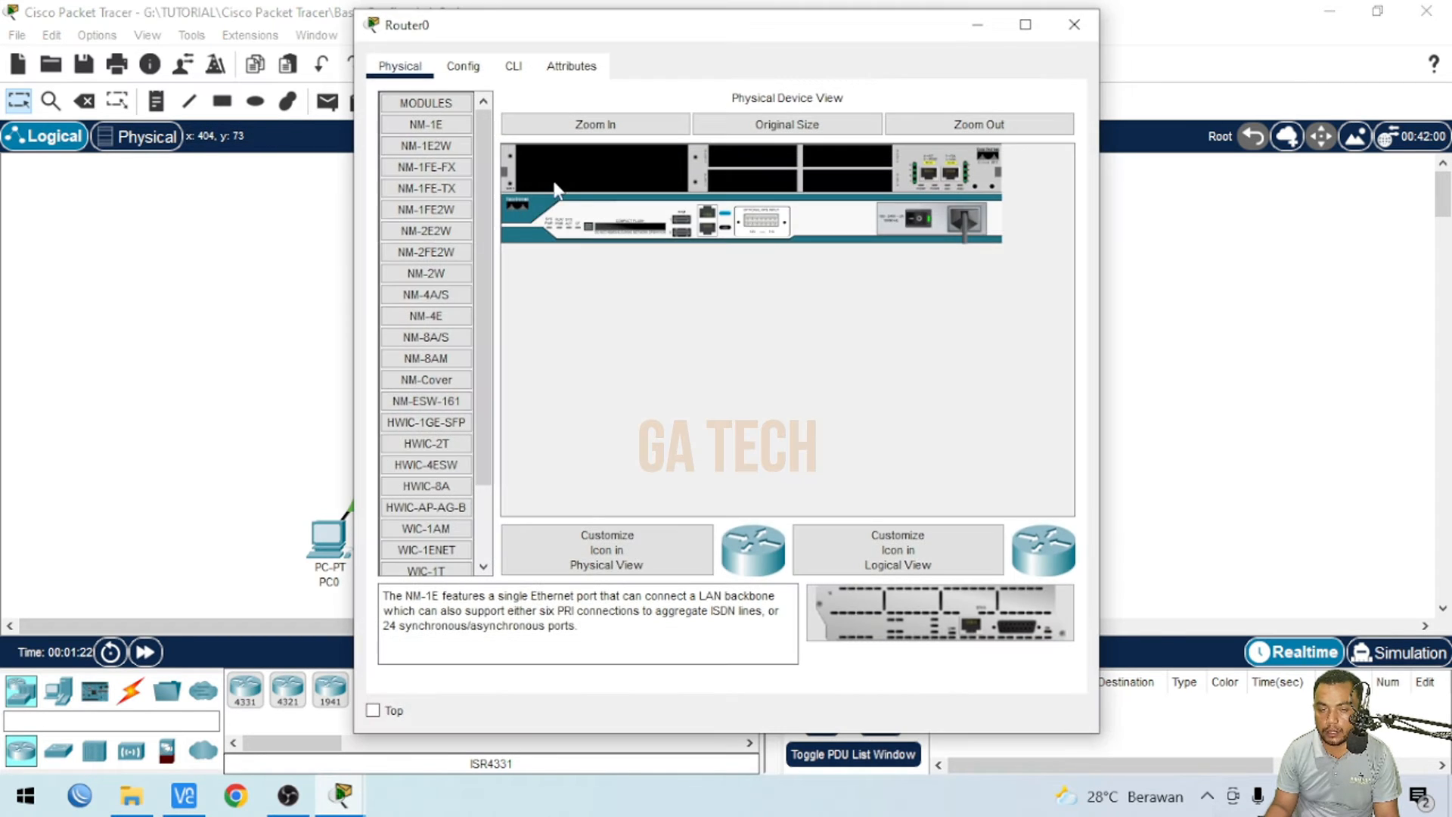
pyautogui.click(514, 65)
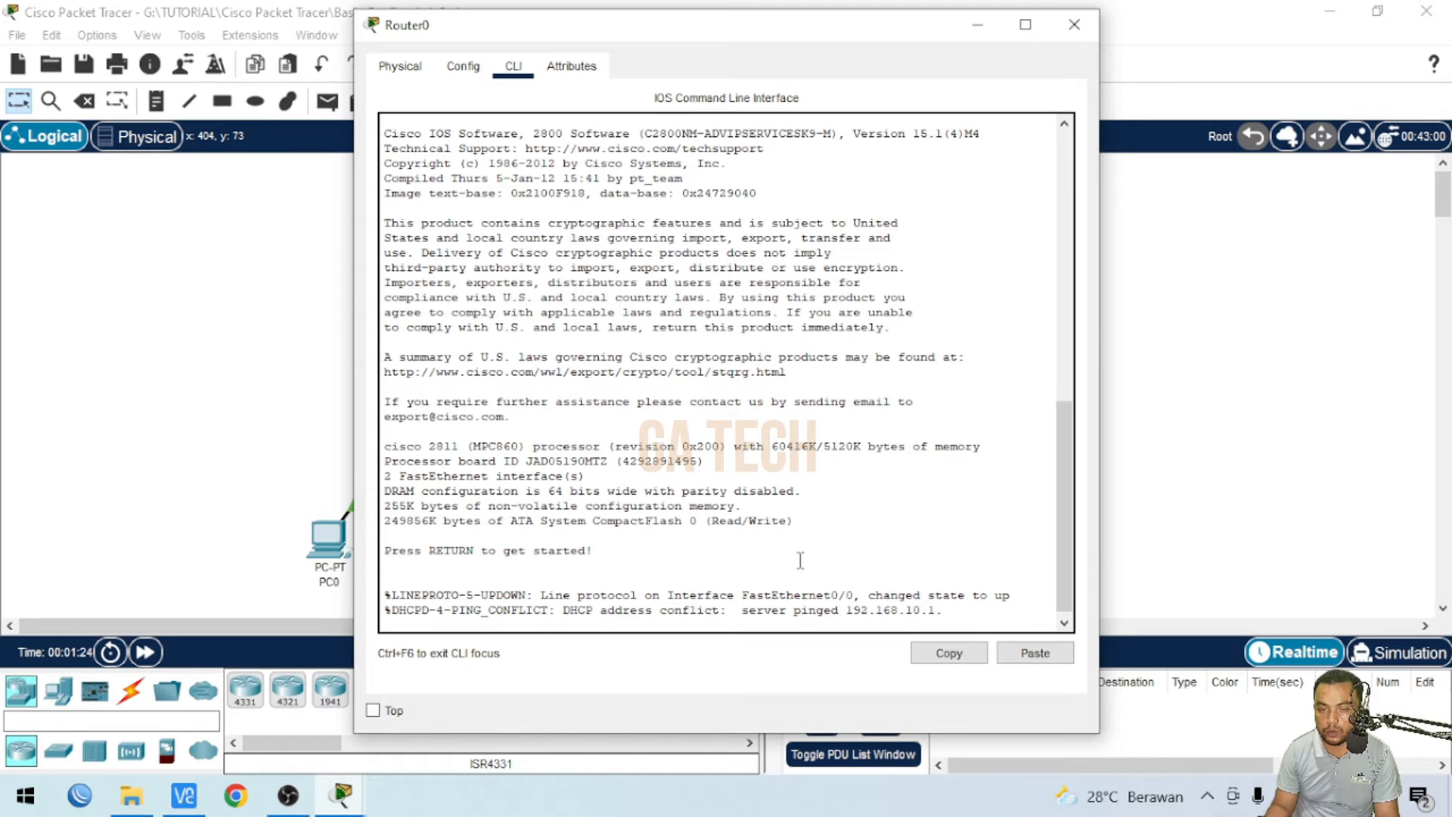
pyautogui.press('Return')
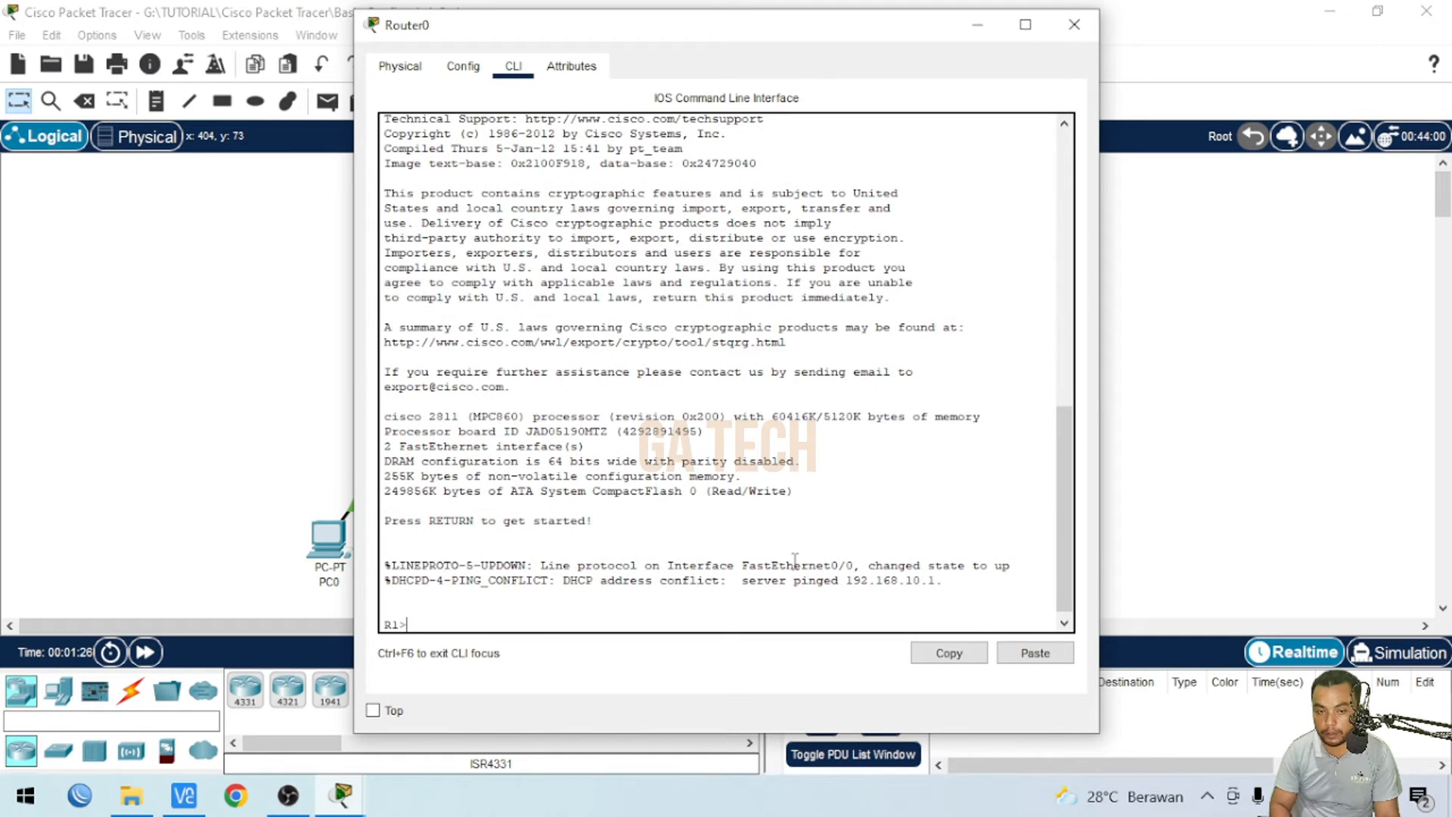
pyautogui.write('en')
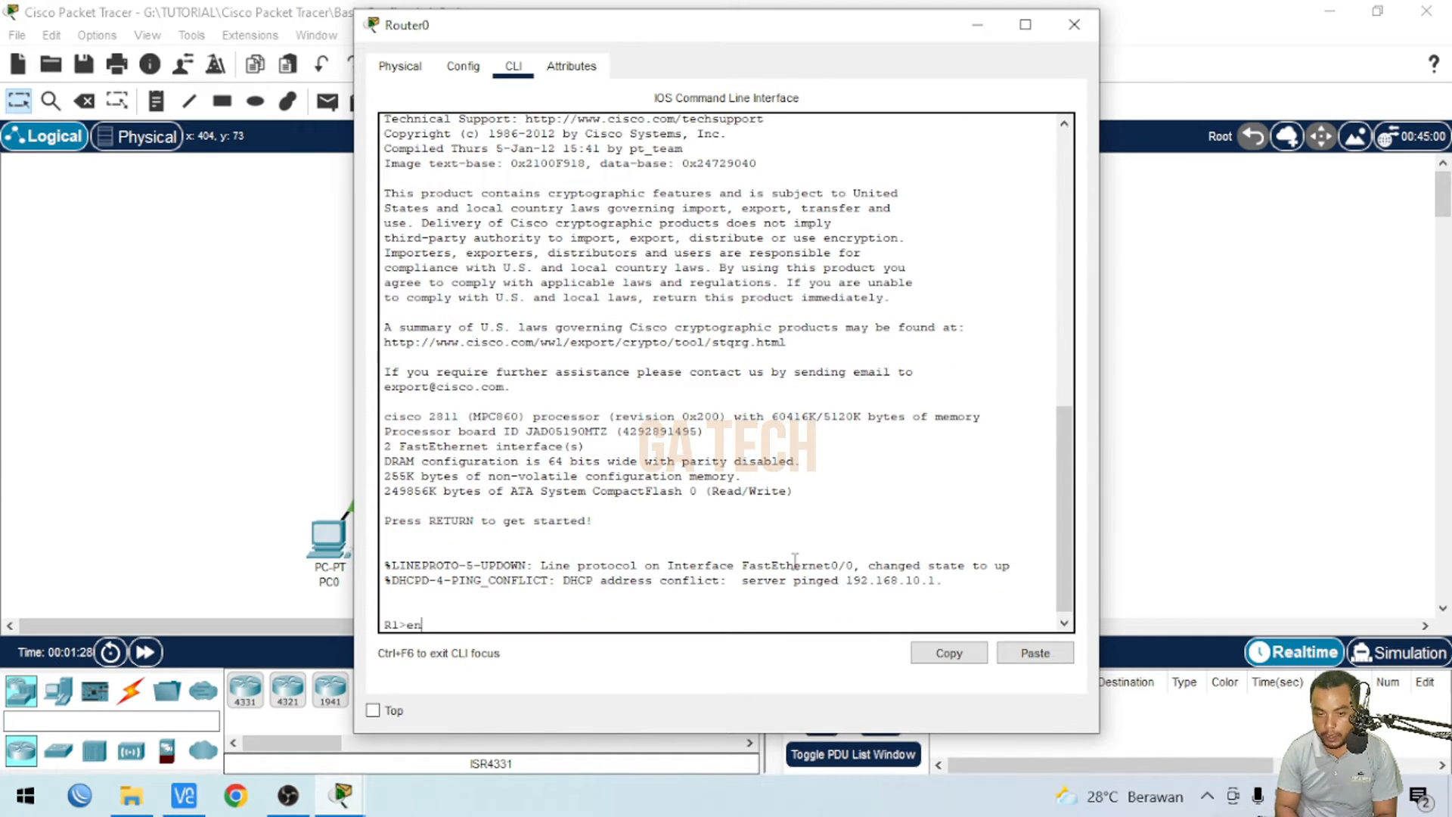
pyautogui.press('Return')
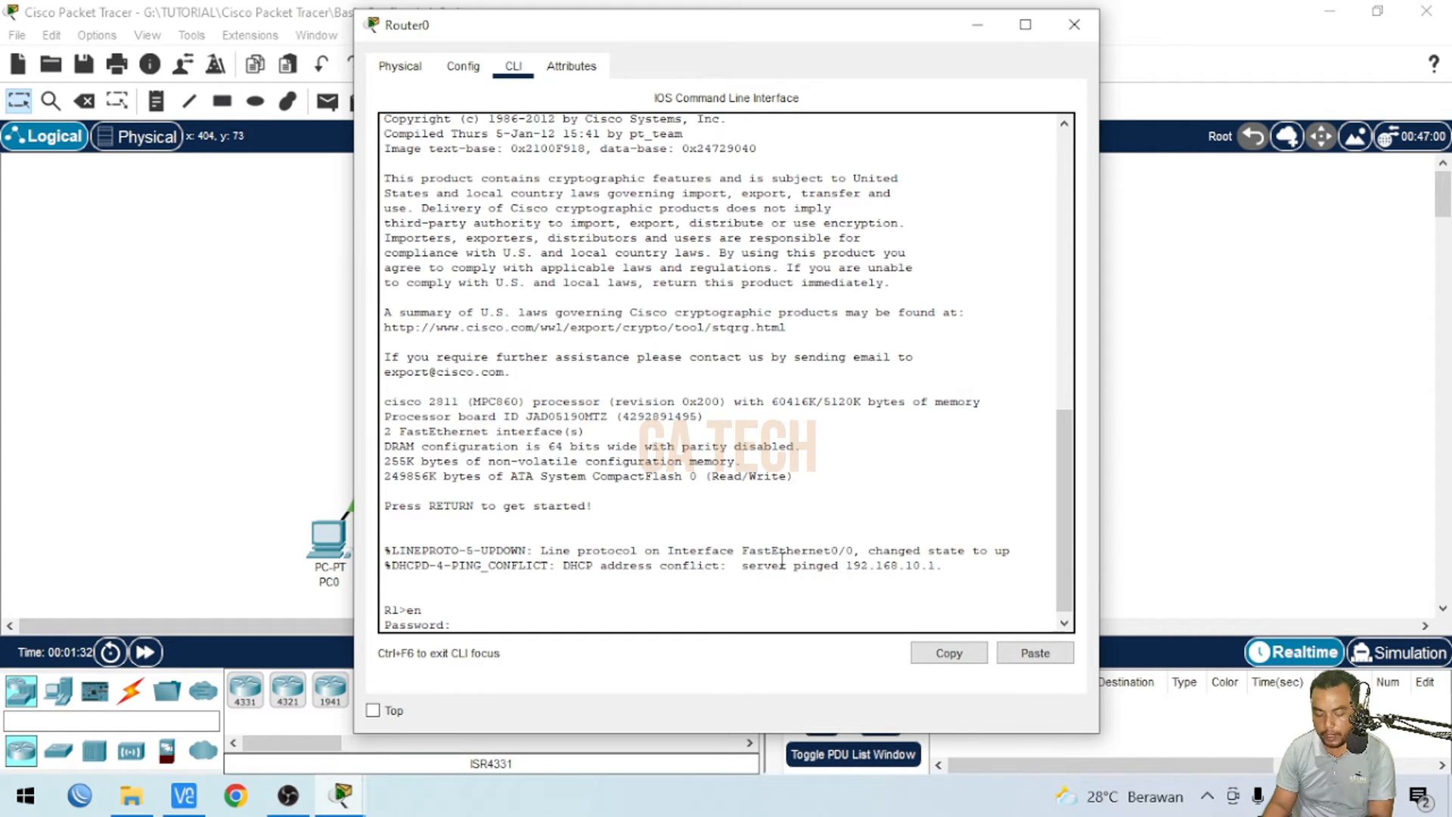
pyautogui.press('Return')
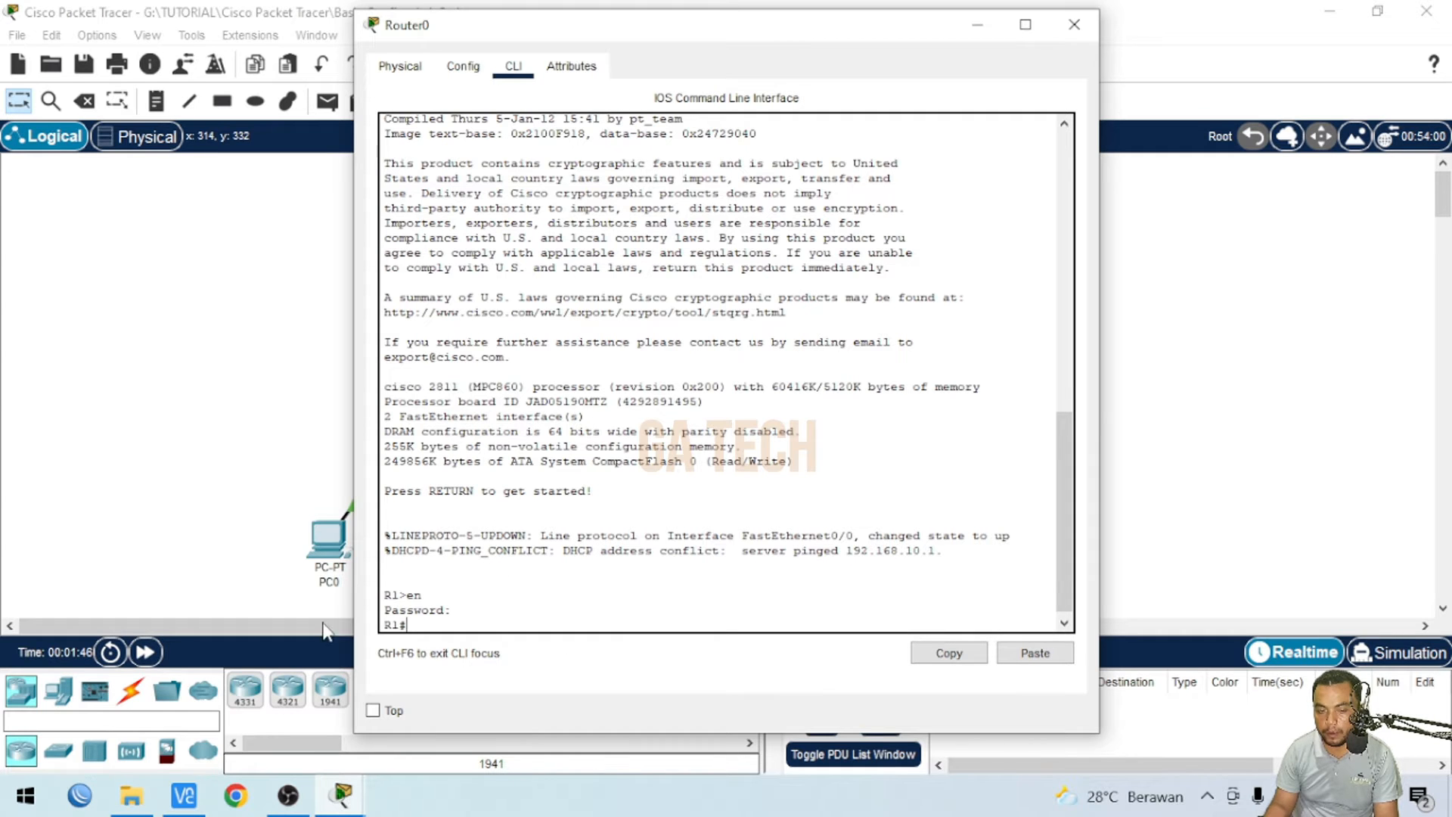
# - Check the DHCP IP configuration assigned to PC0 and PC1
pyautogui.click(330, 538)
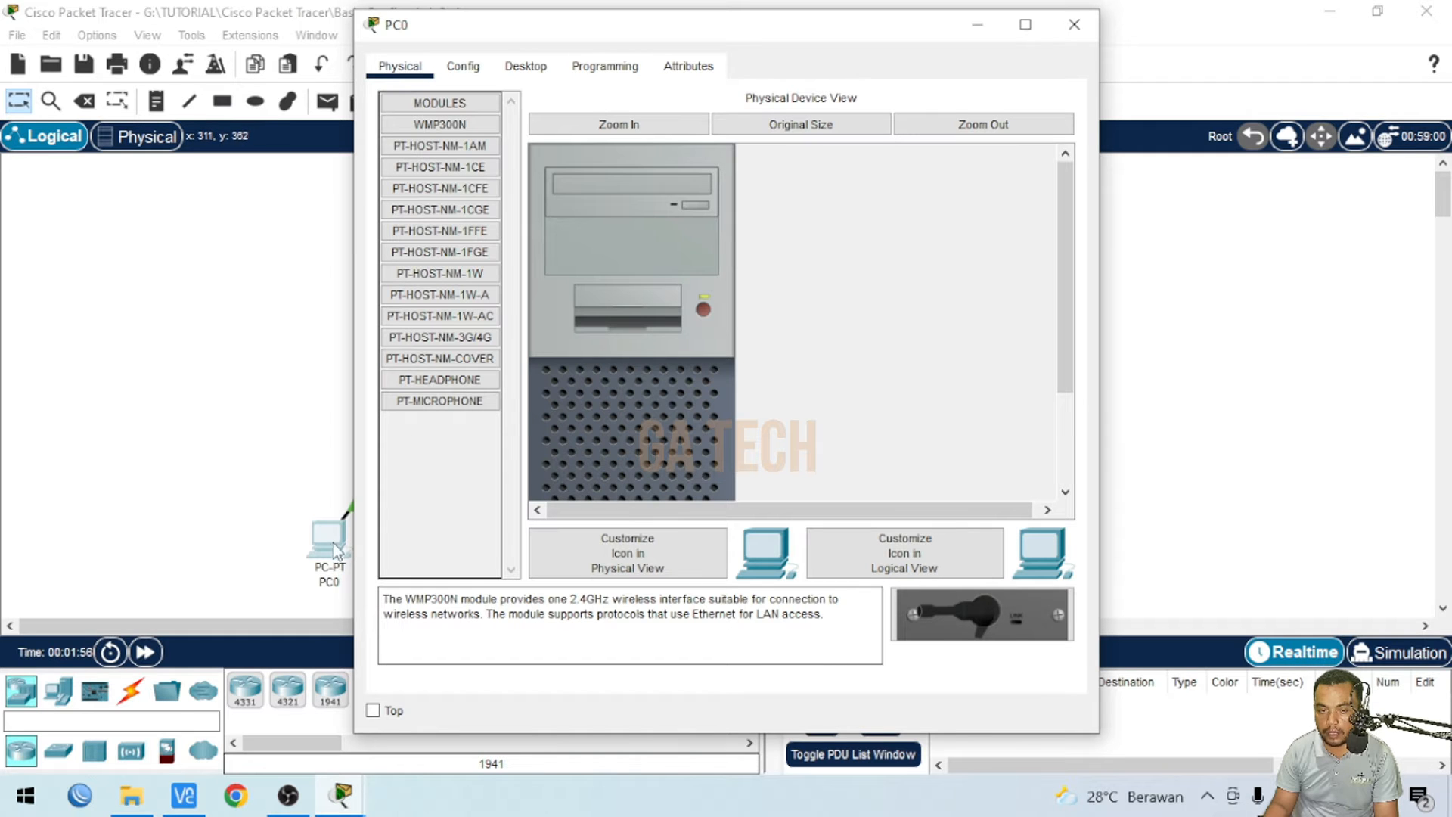
pyautogui.click(529, 73)
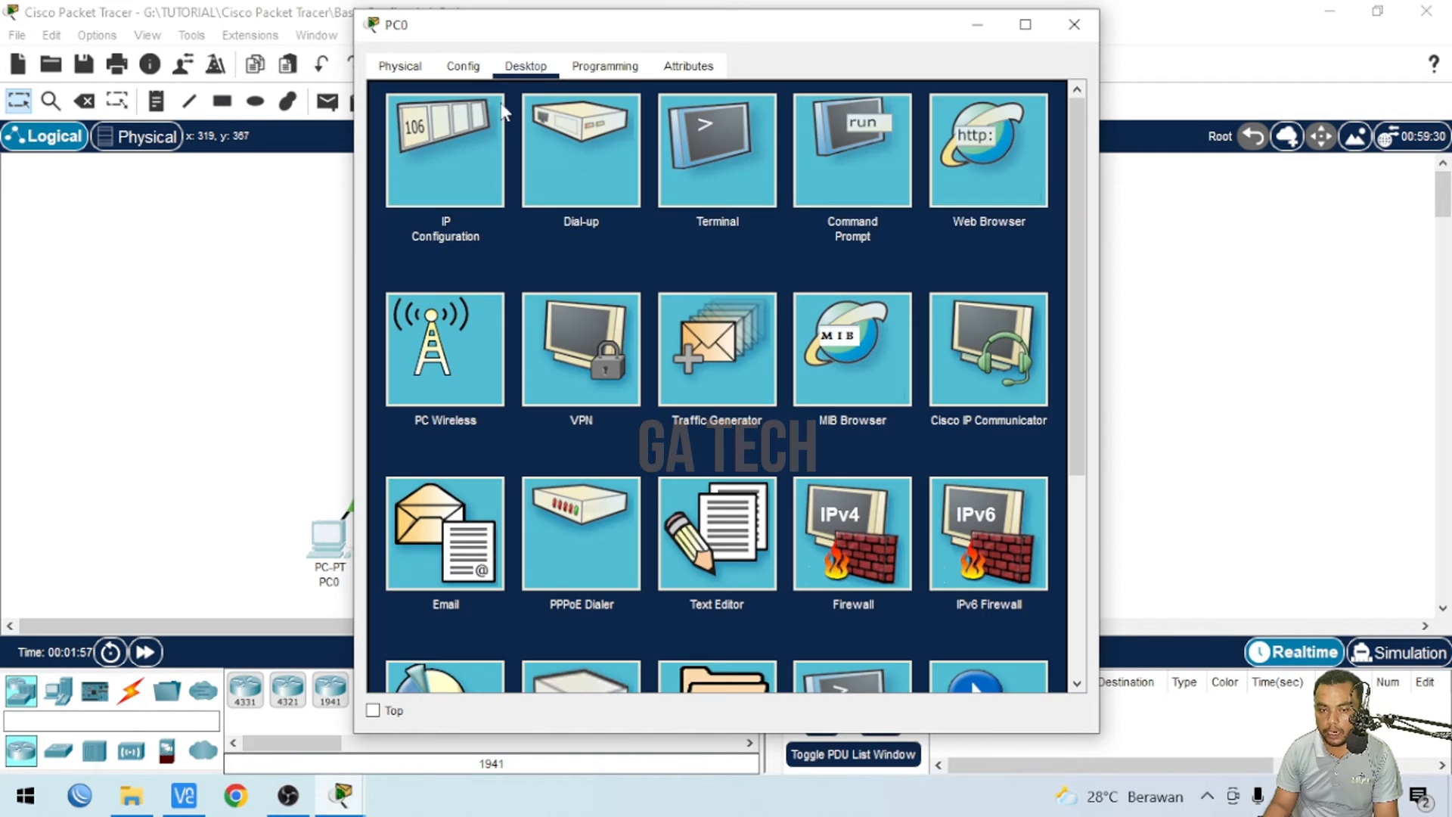
pyautogui.click(433, 133)
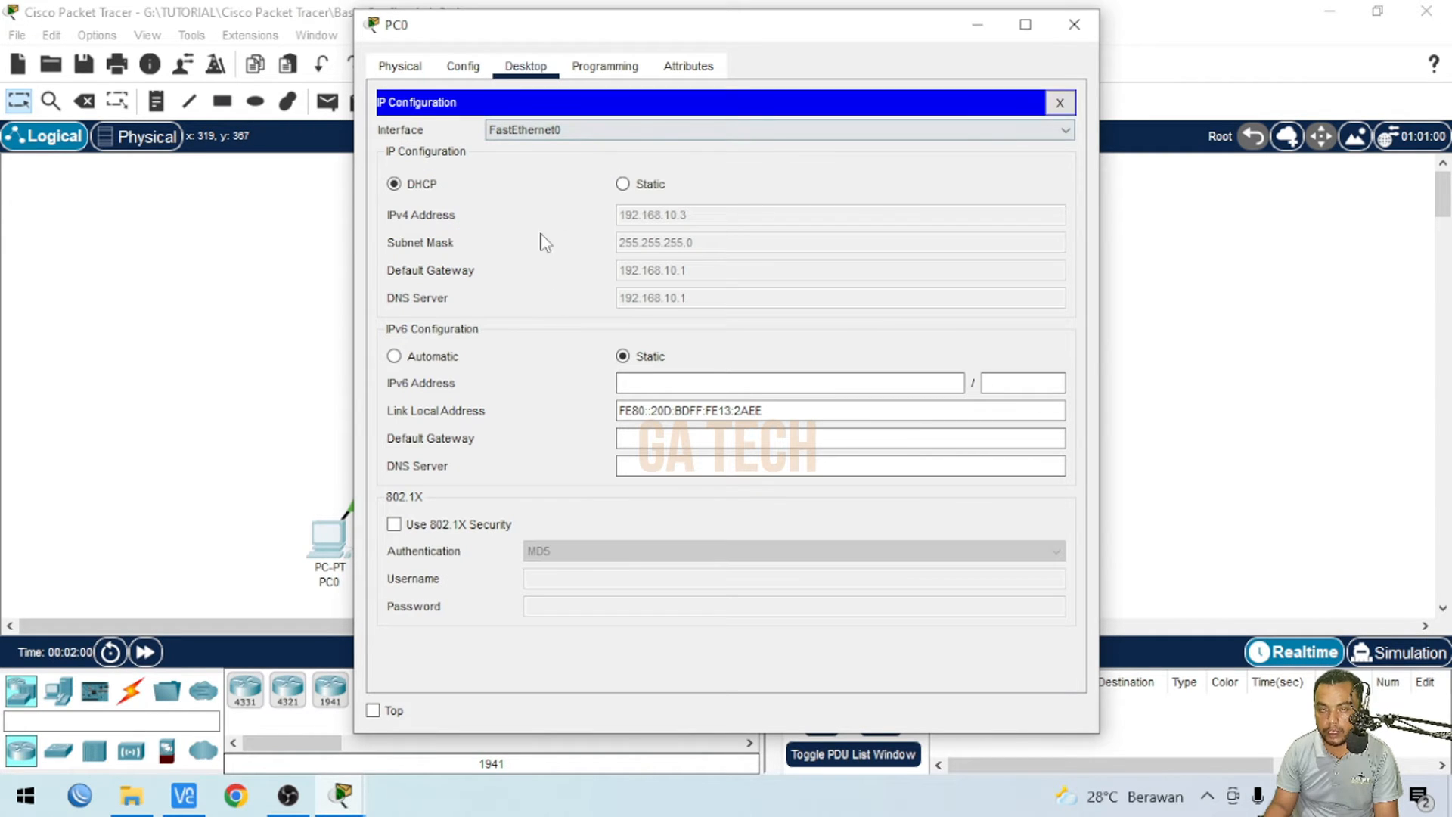
pyautogui.click(1074, 24)
pyautogui.click(507, 541)
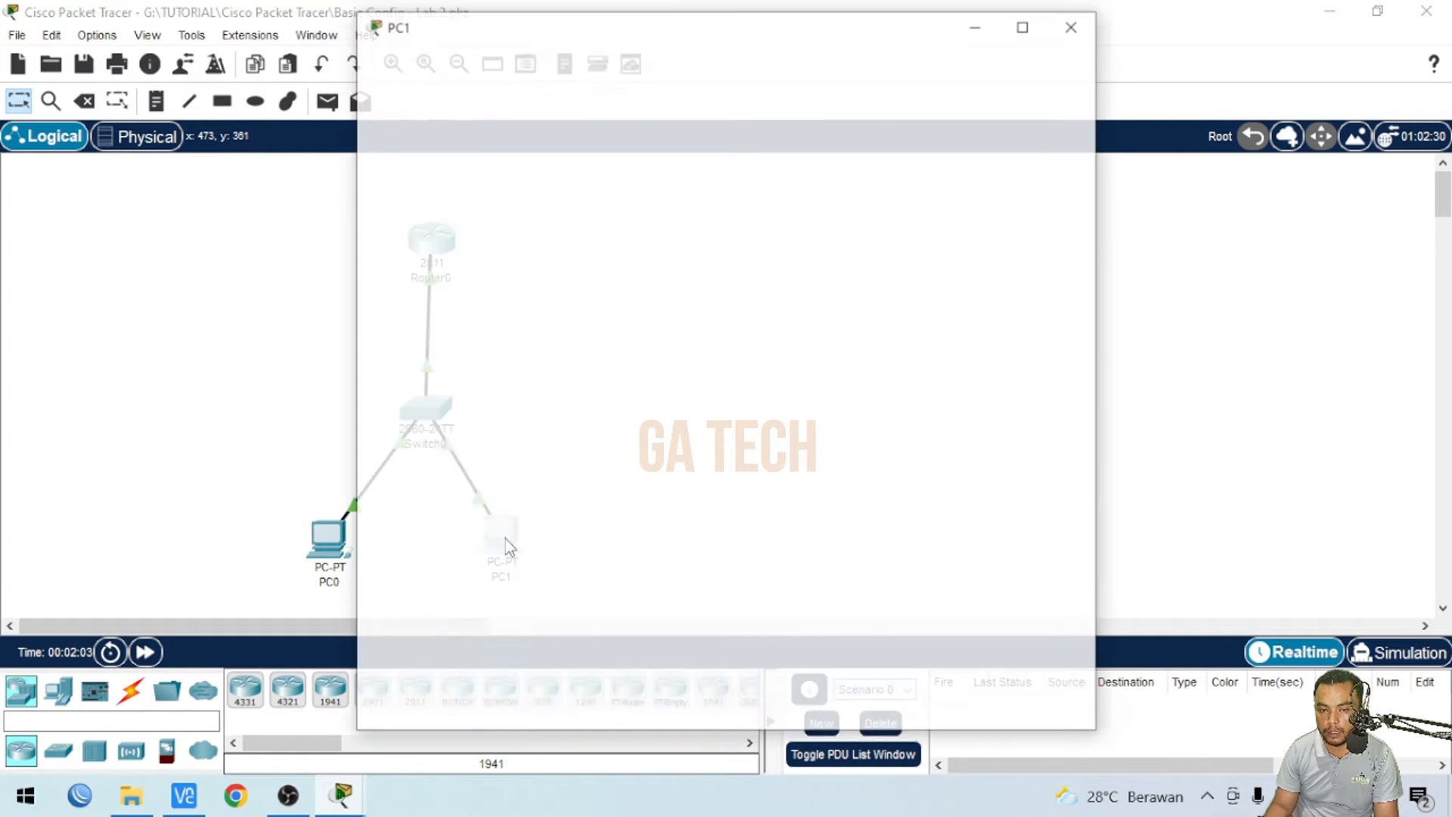
pyautogui.click(525, 68)
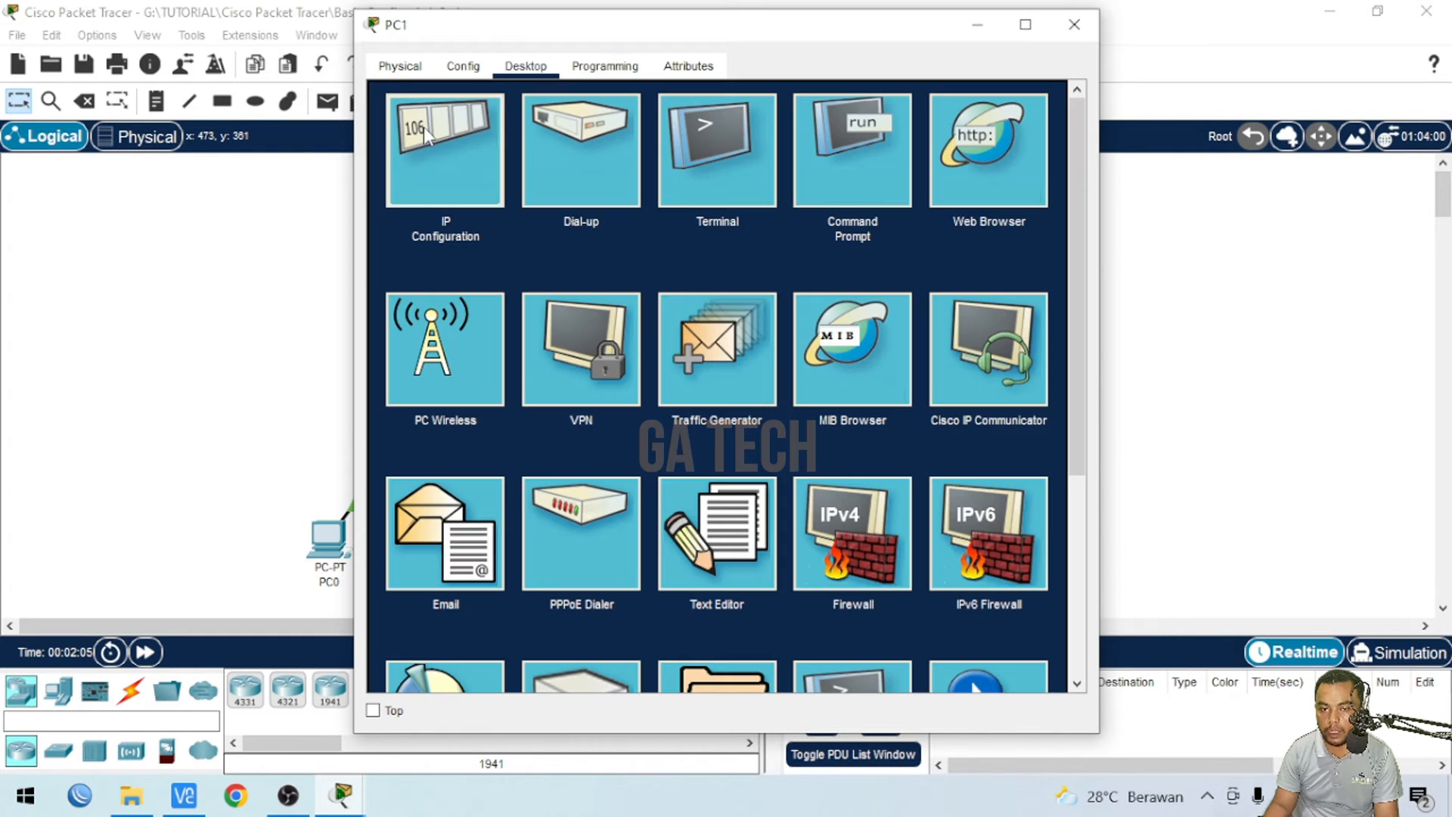
pyautogui.click(424, 126)
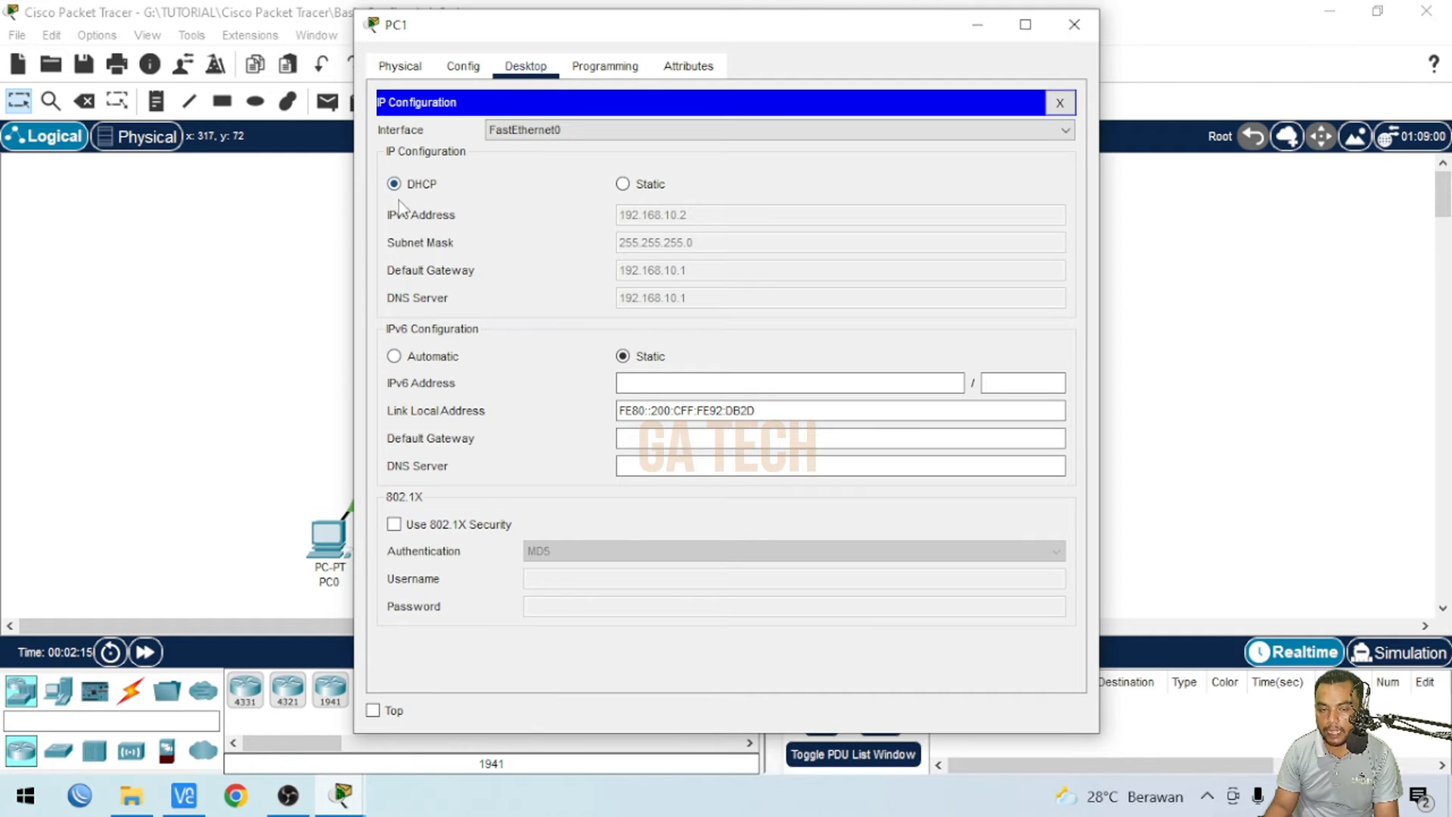
pyautogui.click(296, 335)
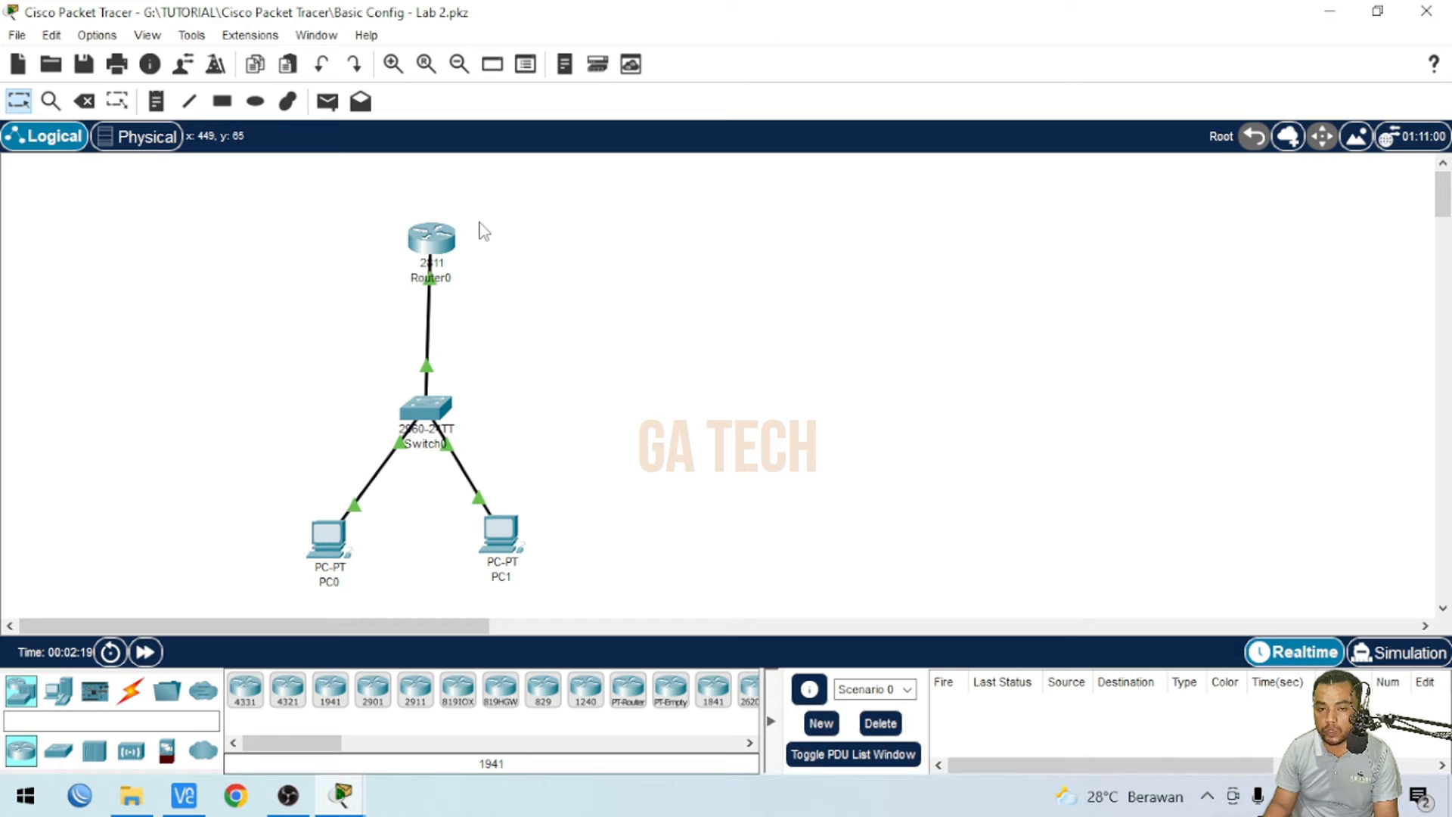
# - Open PC0's Telnet / SSH Client and set the SSH host to 192.168.10.1
pyautogui.click(339, 547)
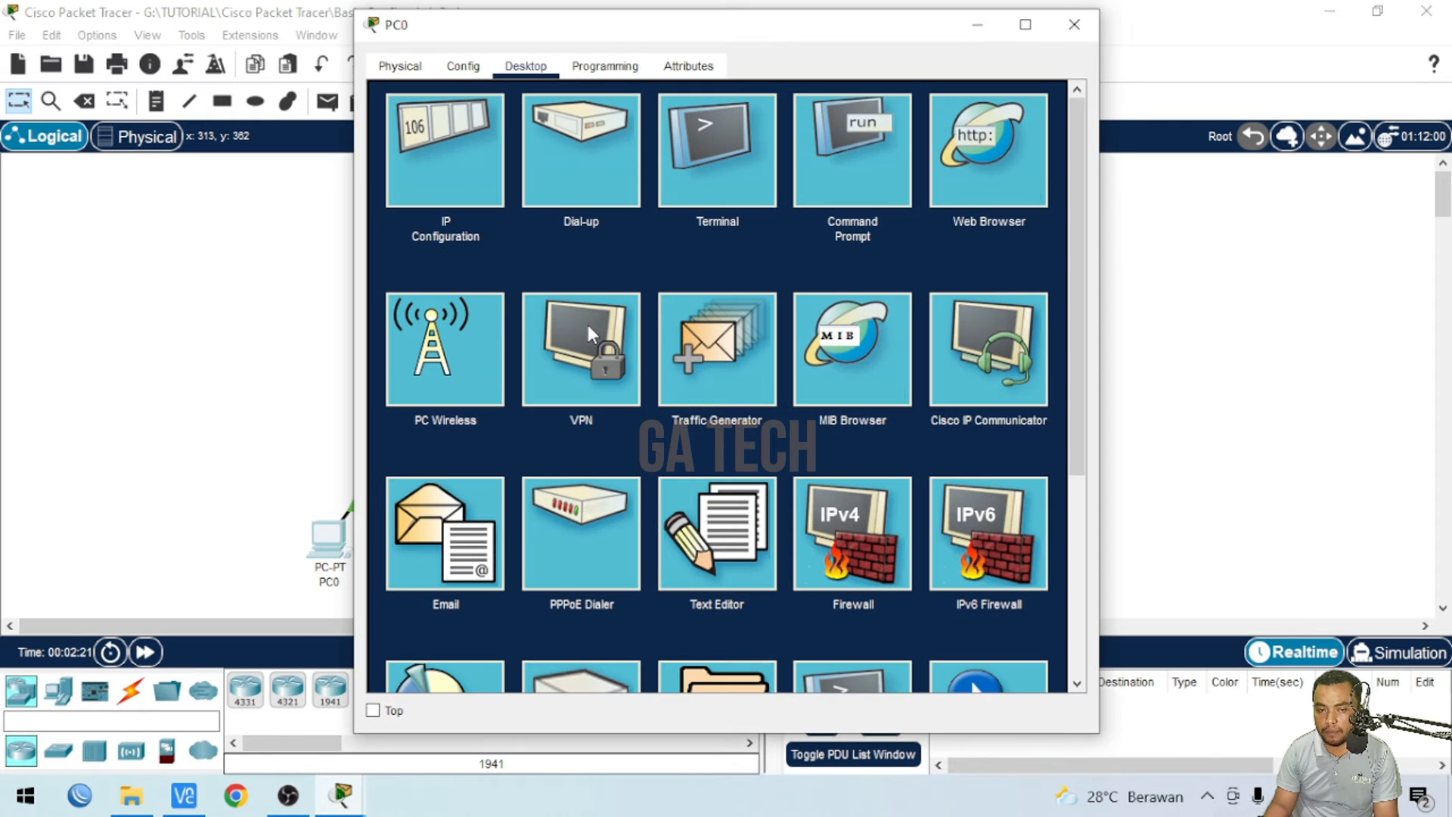
pyautogui.scroll(-3, 869, 428)
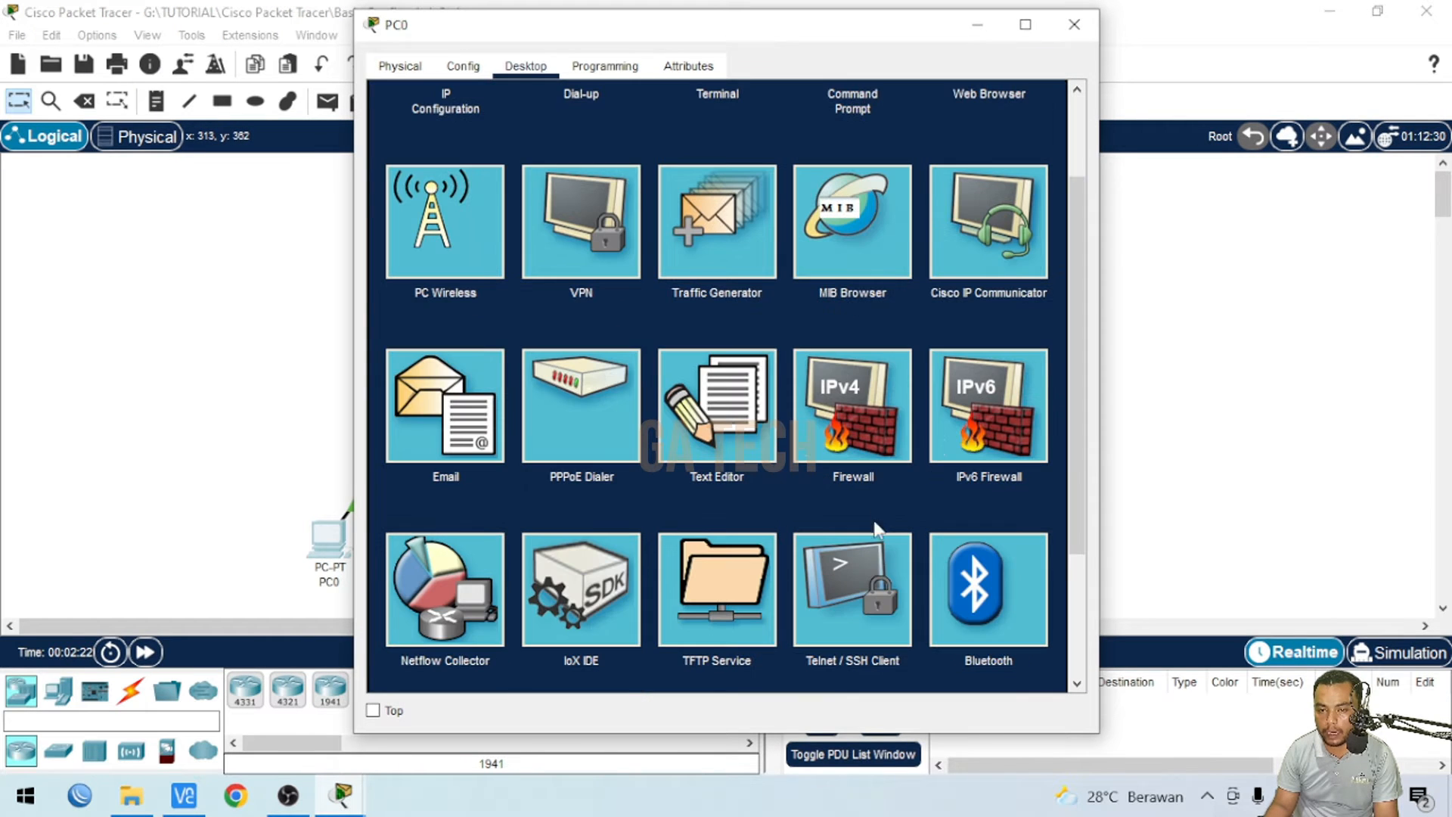
pyautogui.click(850, 596)
pyautogui.click(601, 191)
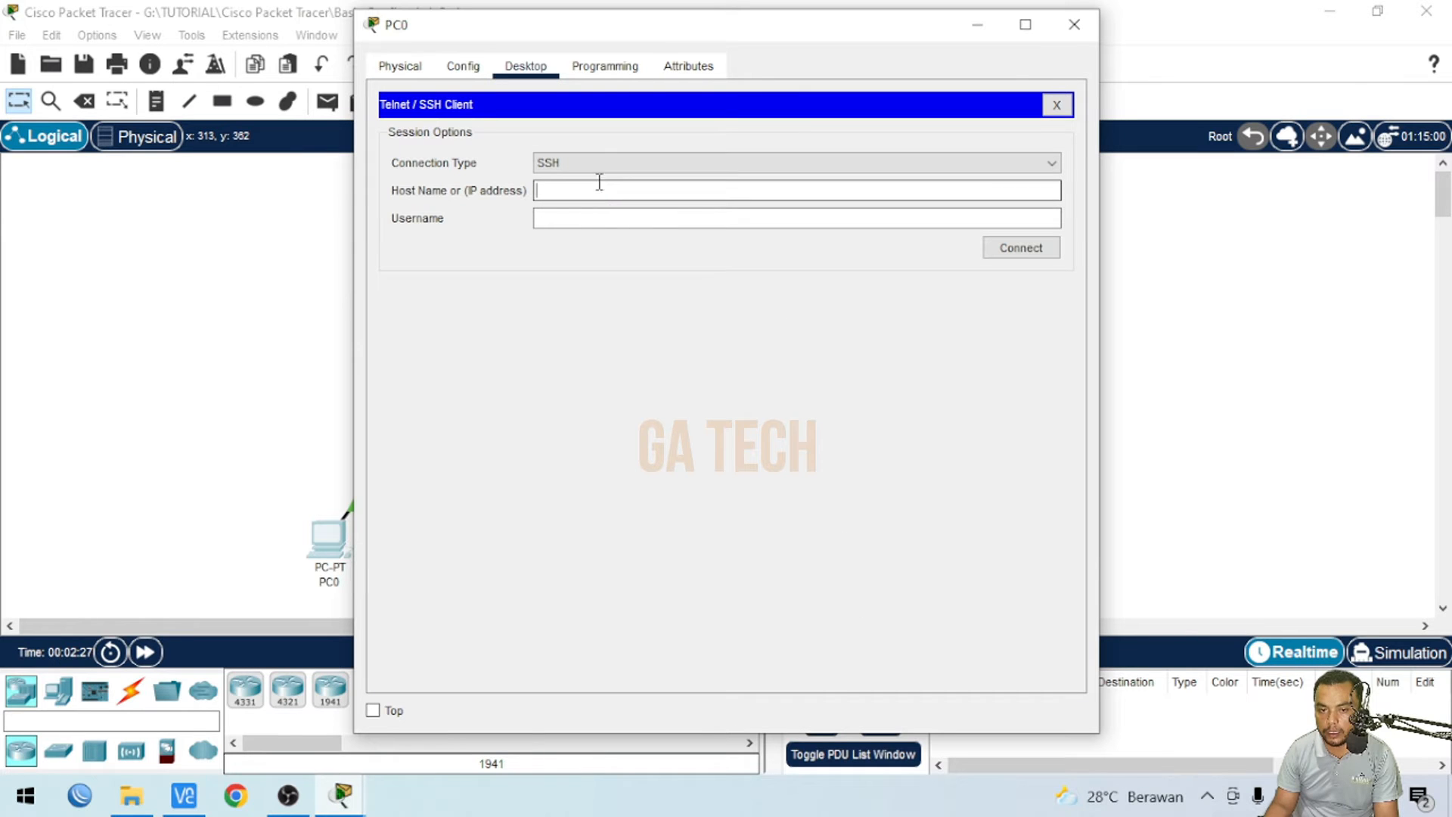
pyautogui.write('19')
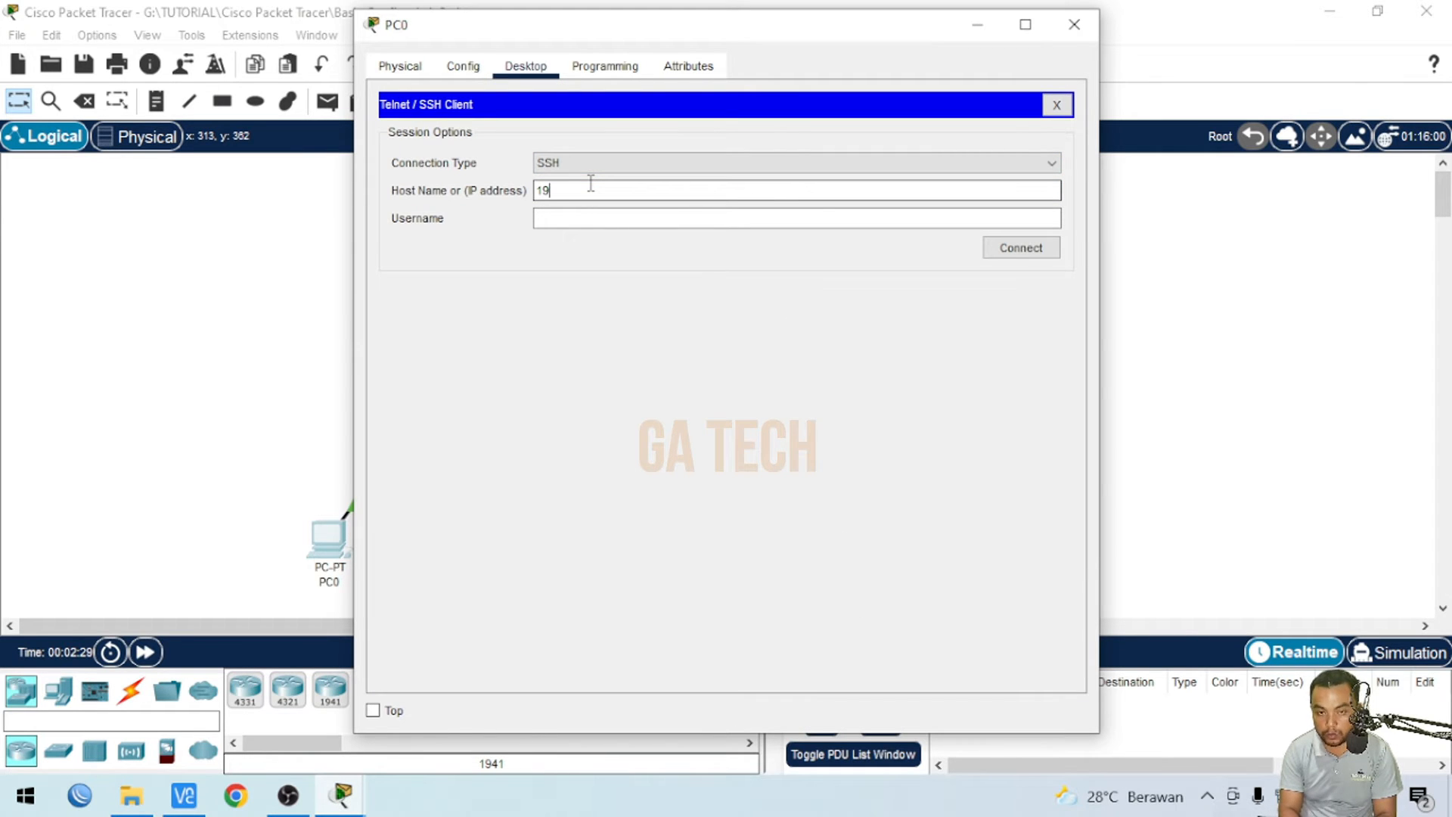
pyautogui.write('2.168.10.1')
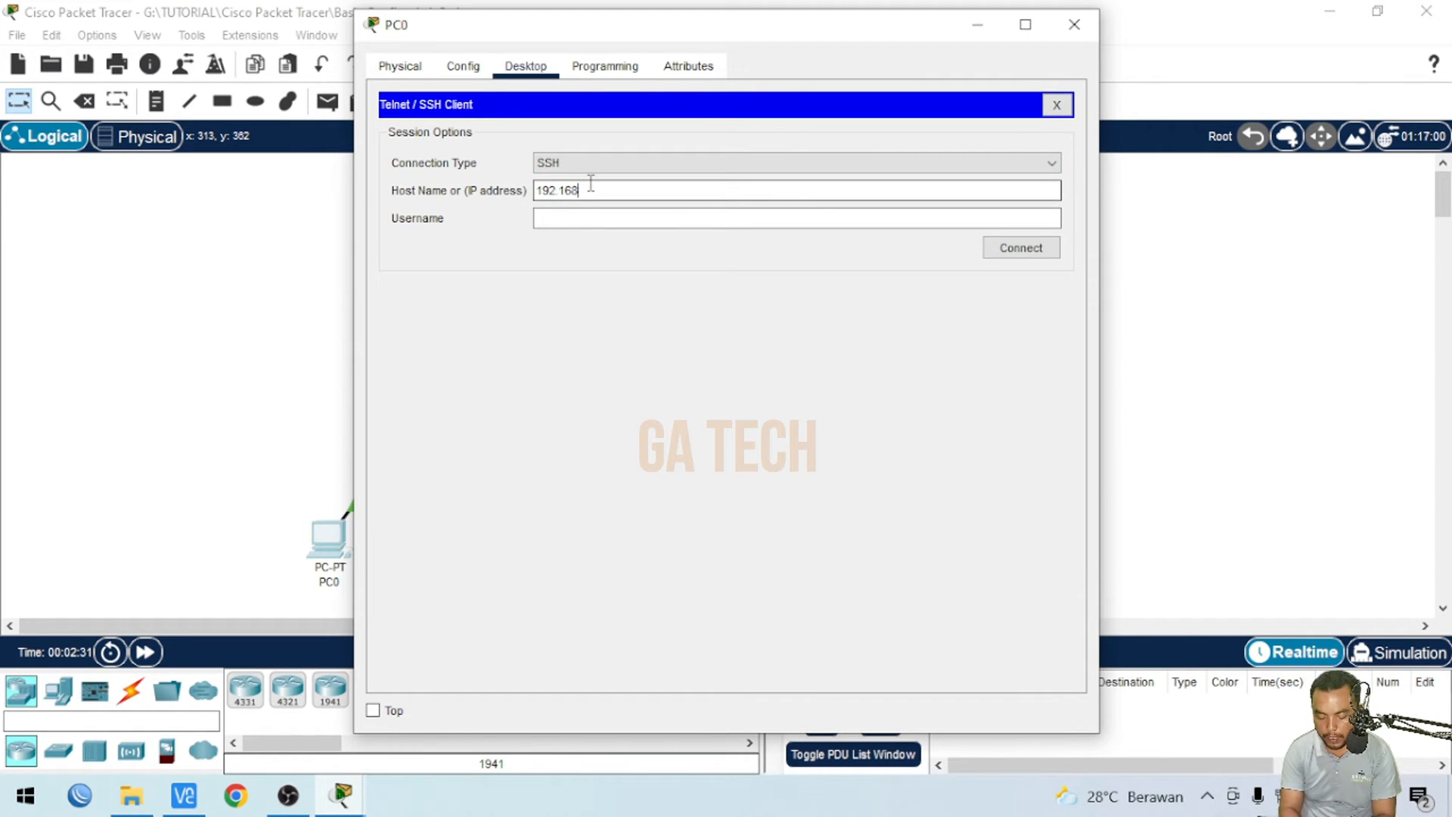
pyautogui.click(283, 284)
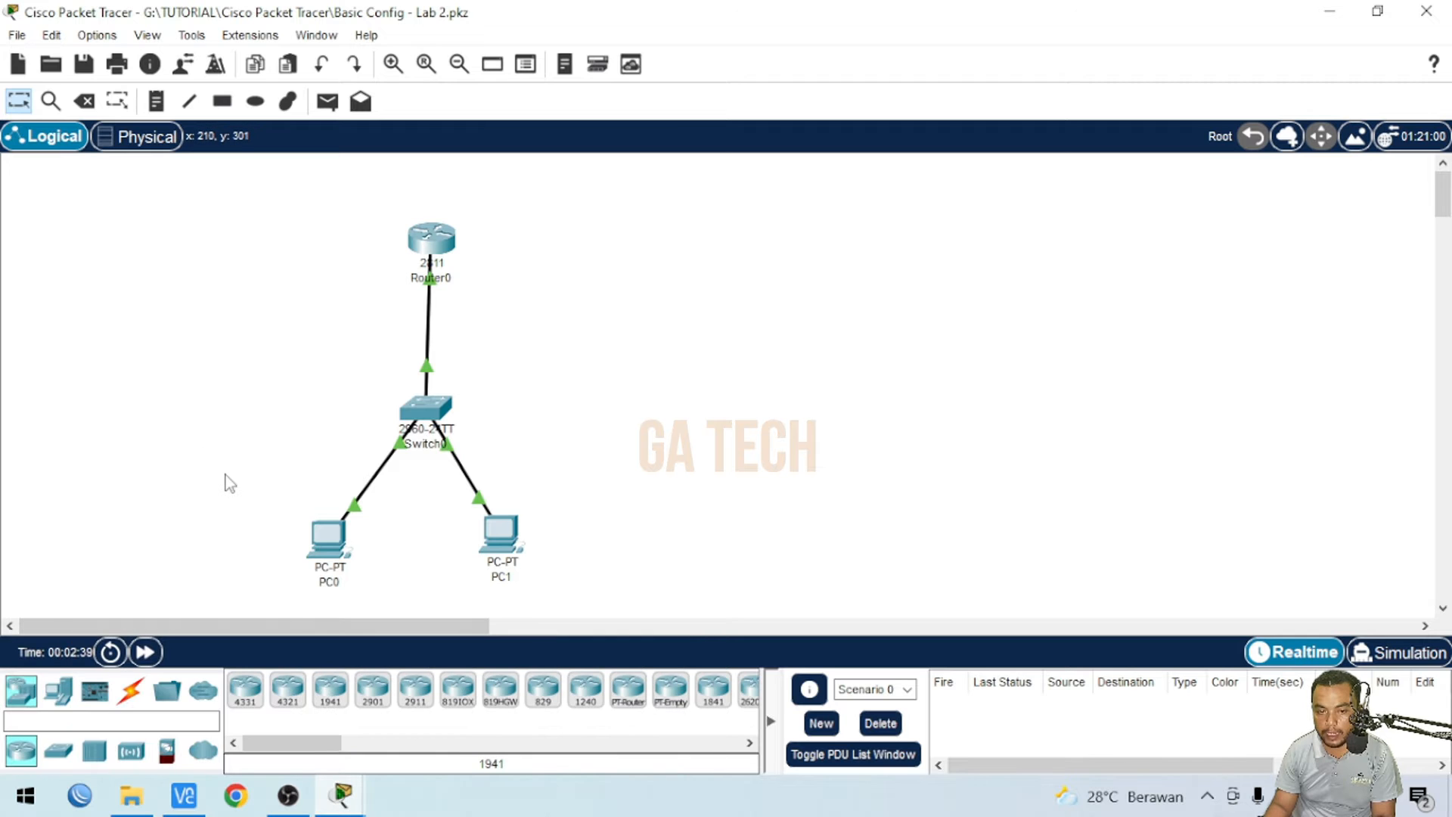
pyautogui.click(327, 533)
pyautogui.click(884, 218)
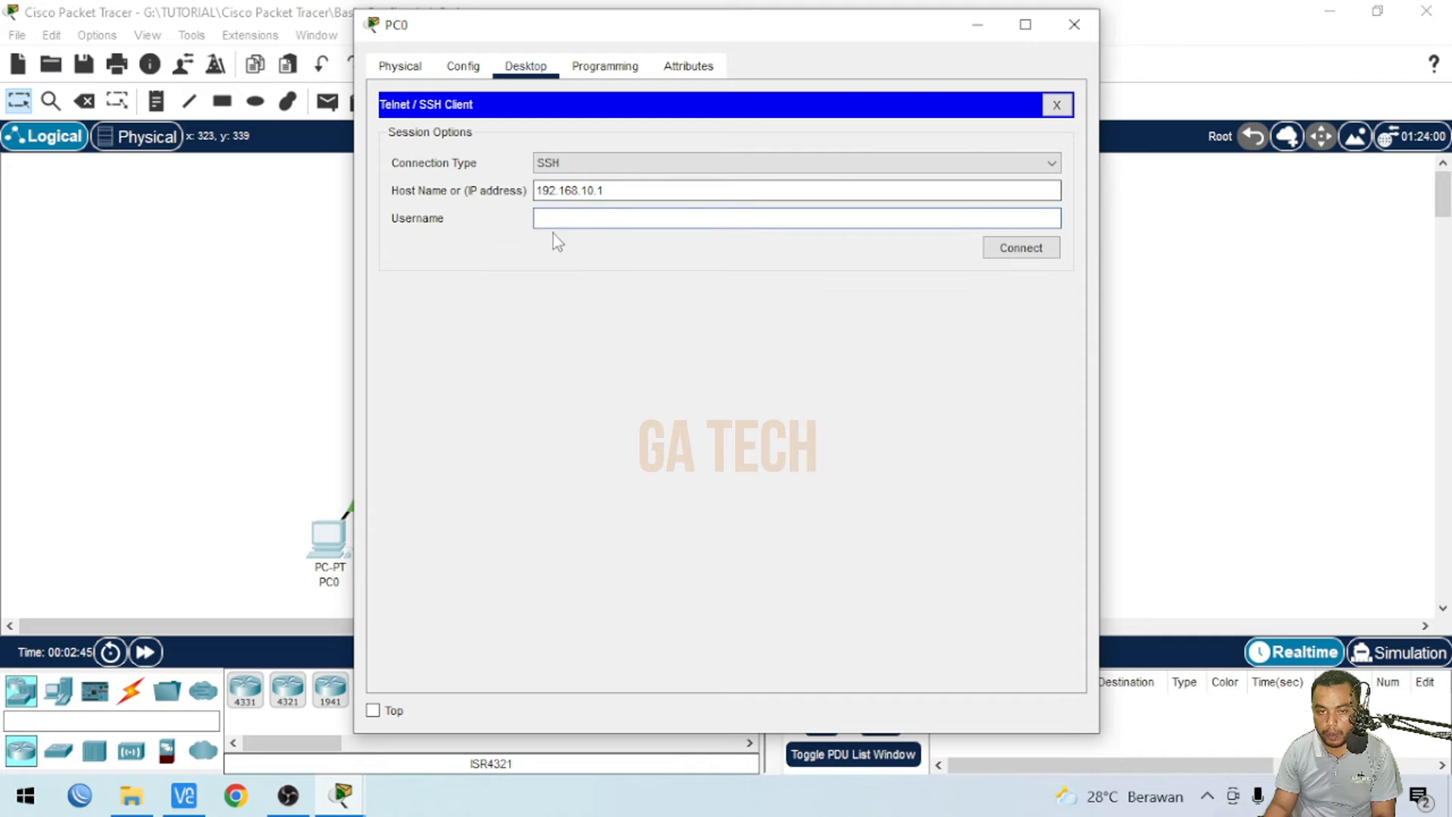
pyautogui.click(303, 275)
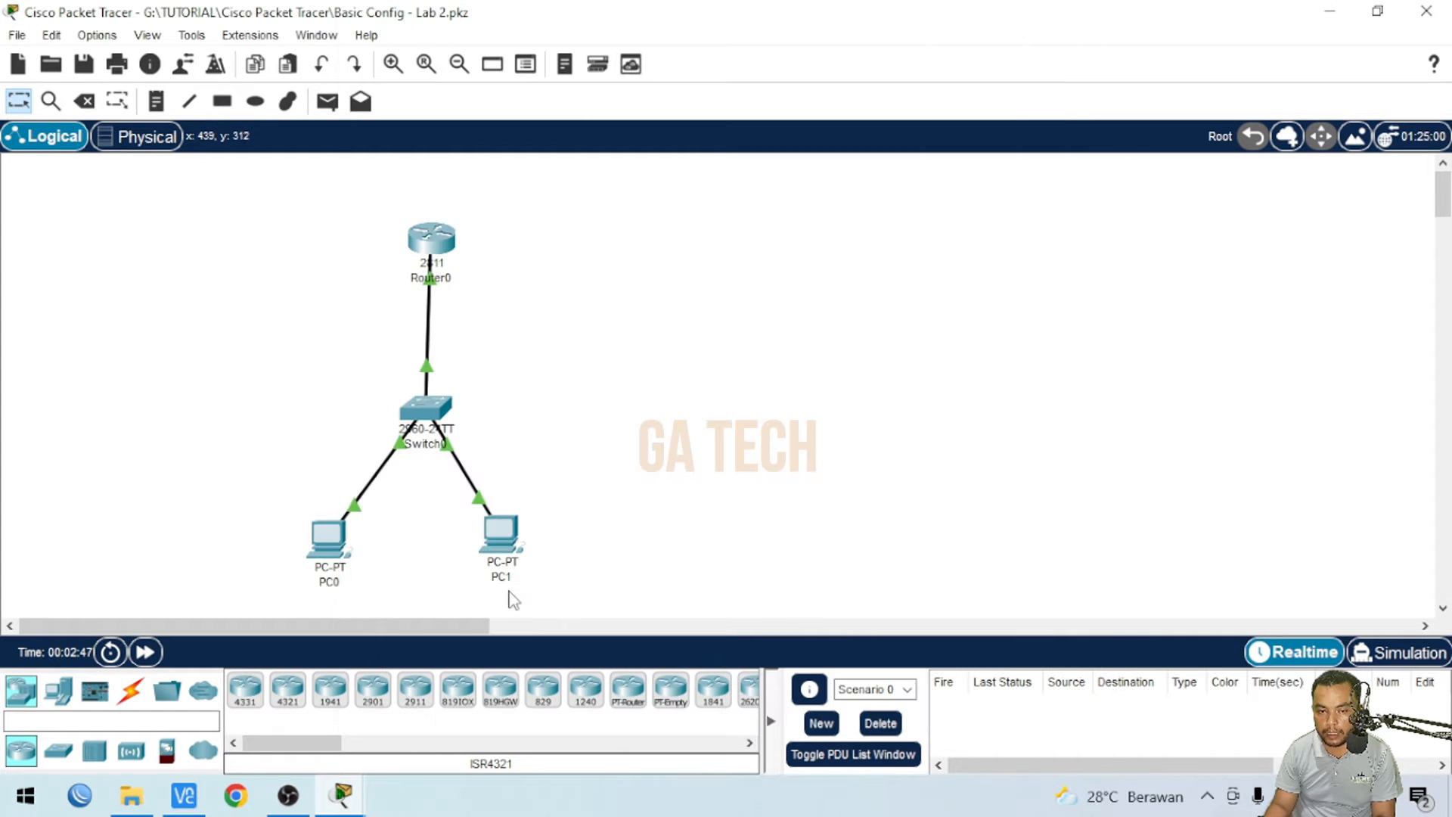
# - Open Router0's CLI and enter global configuration mode with conf t
pyautogui.click(433, 240)
pyautogui.press('Return')
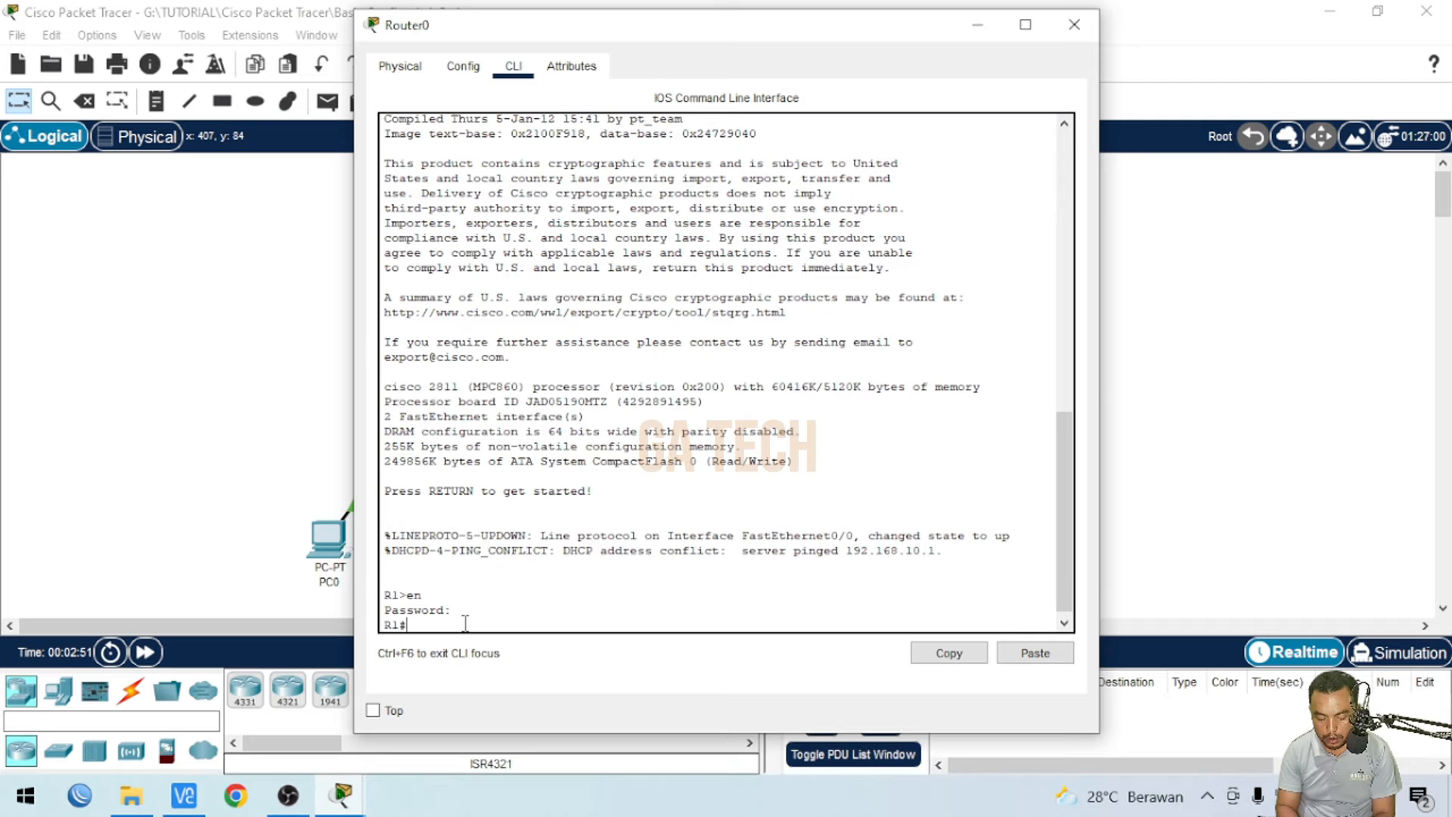
pyautogui.write('conf')
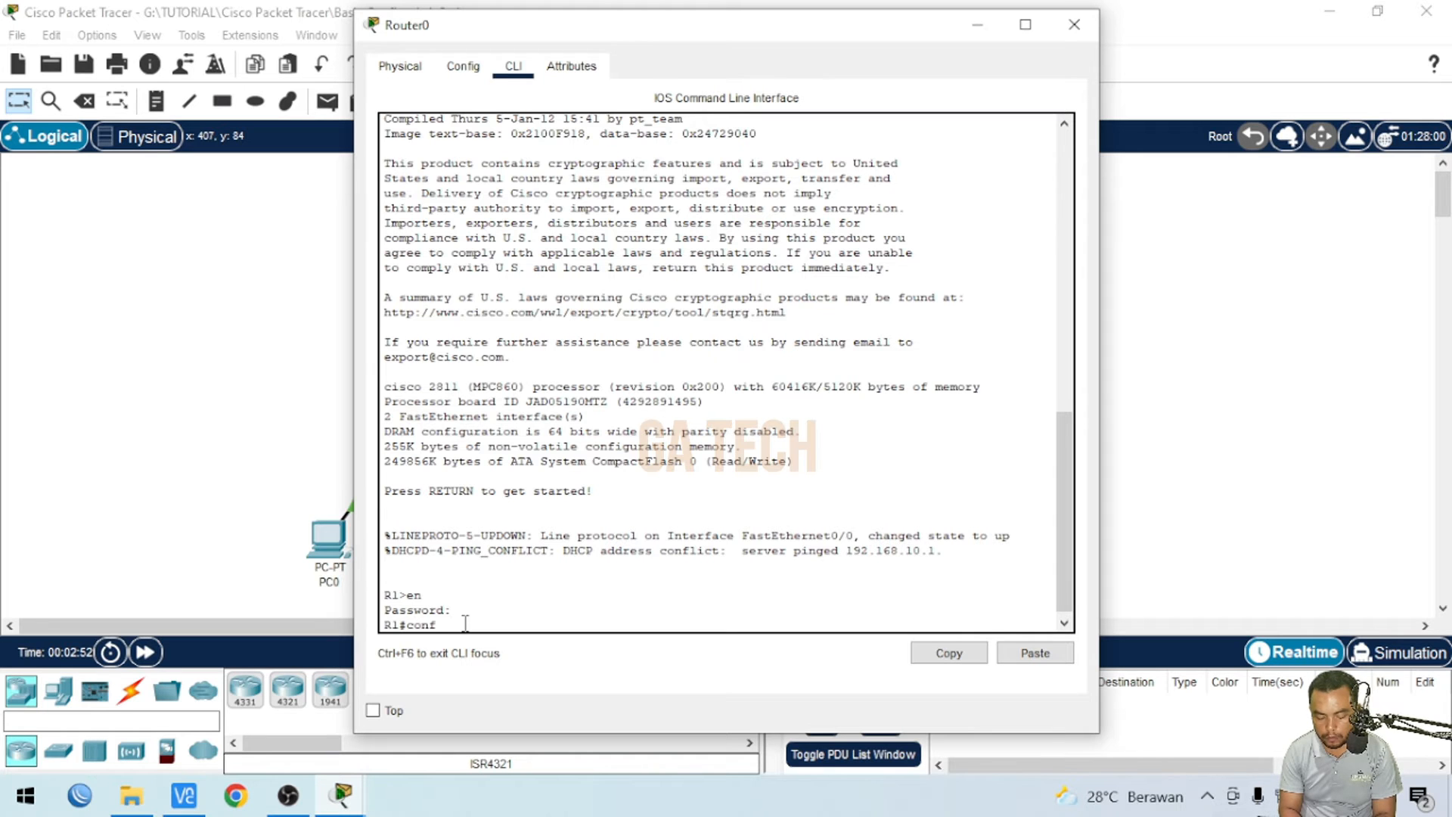
pyautogui.write(' t')
pyautogui.press('Return')
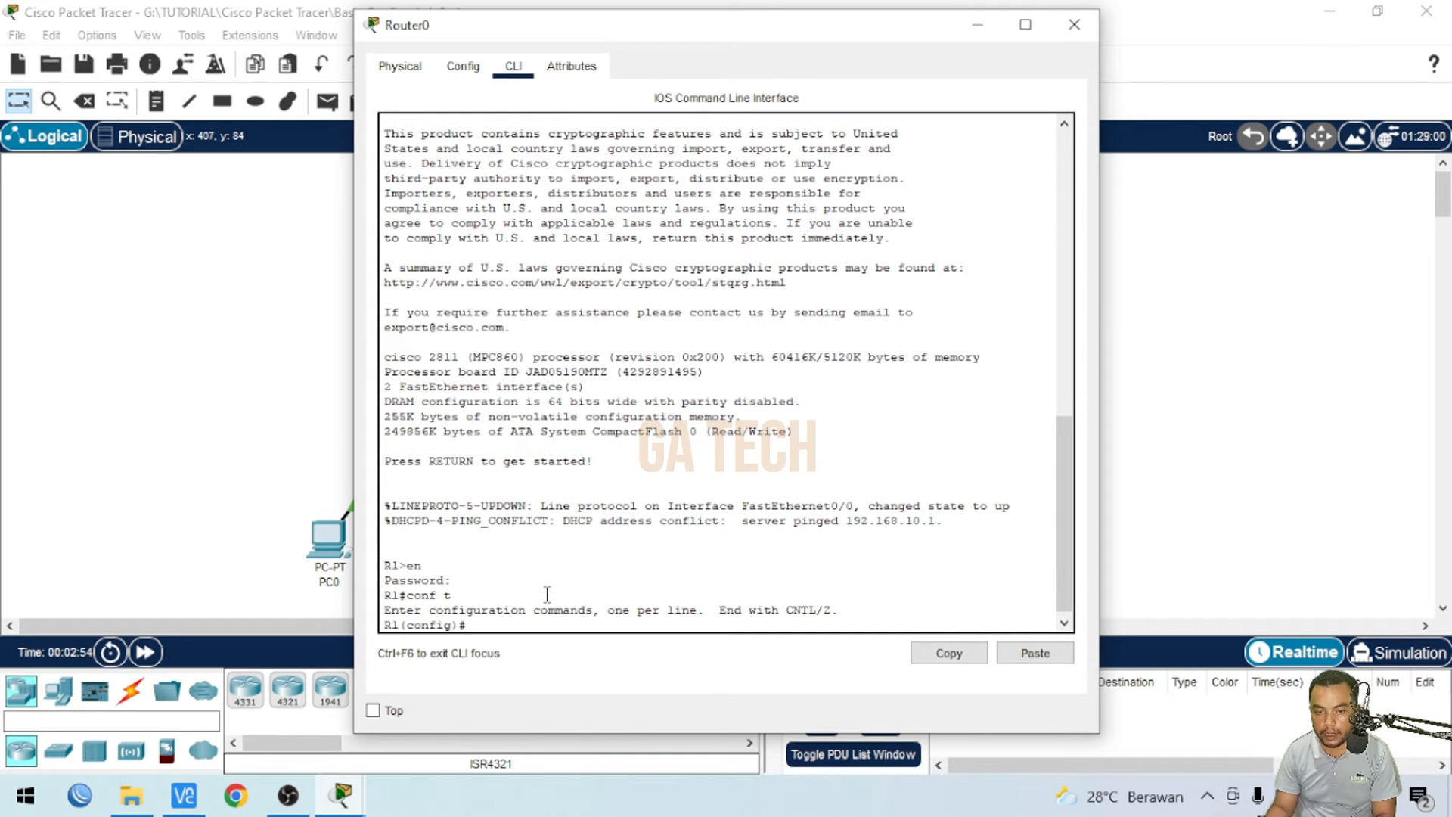
# - Create a local user account smk on Router0 with an encrypted secret password
pyautogui.write('use')
pyautogui.press('Tab')
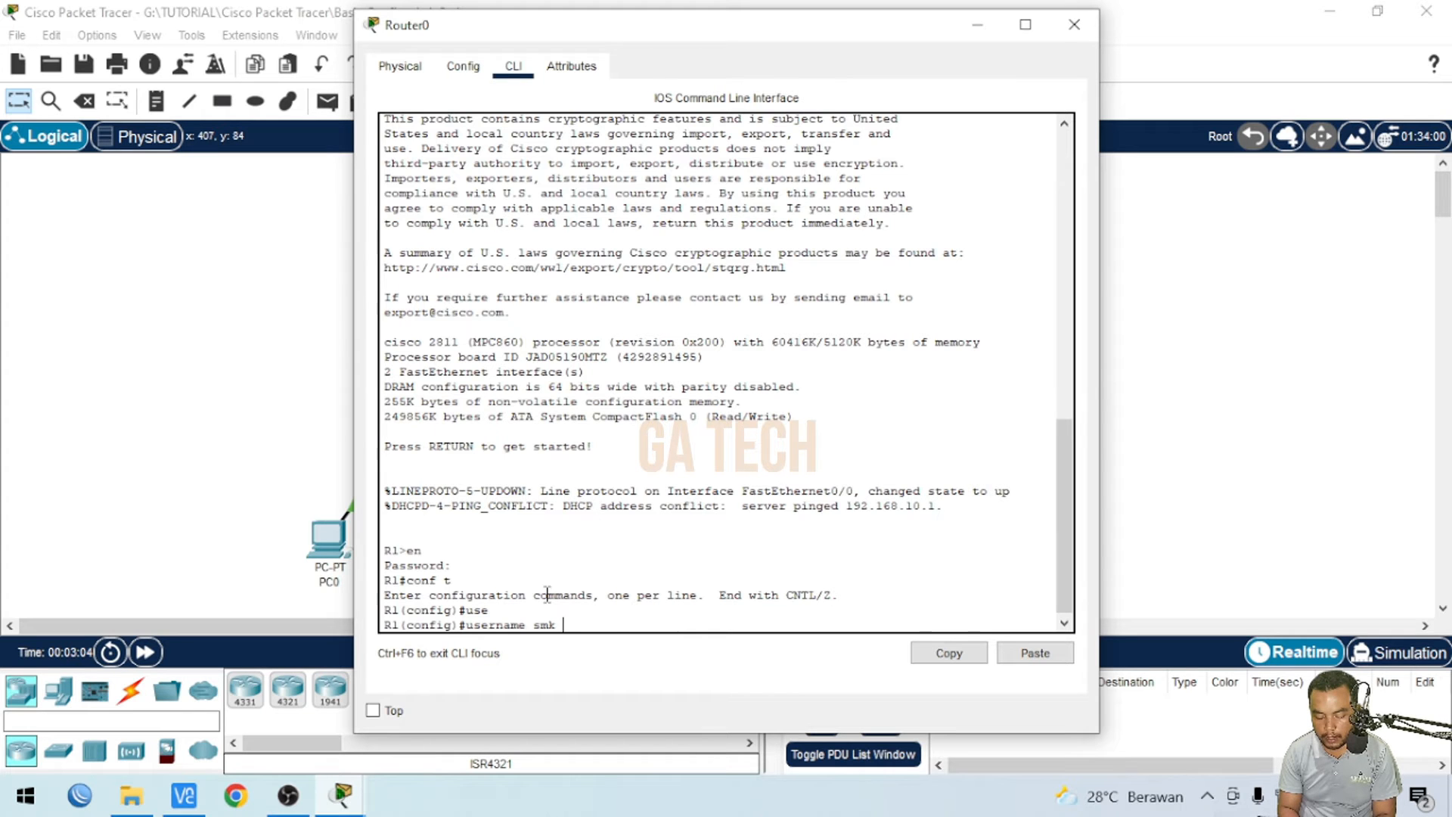
pyautogui.write('e')
pyautogui.press('Tab')
pyautogui.write('12345')
pyautogui.press('Return')
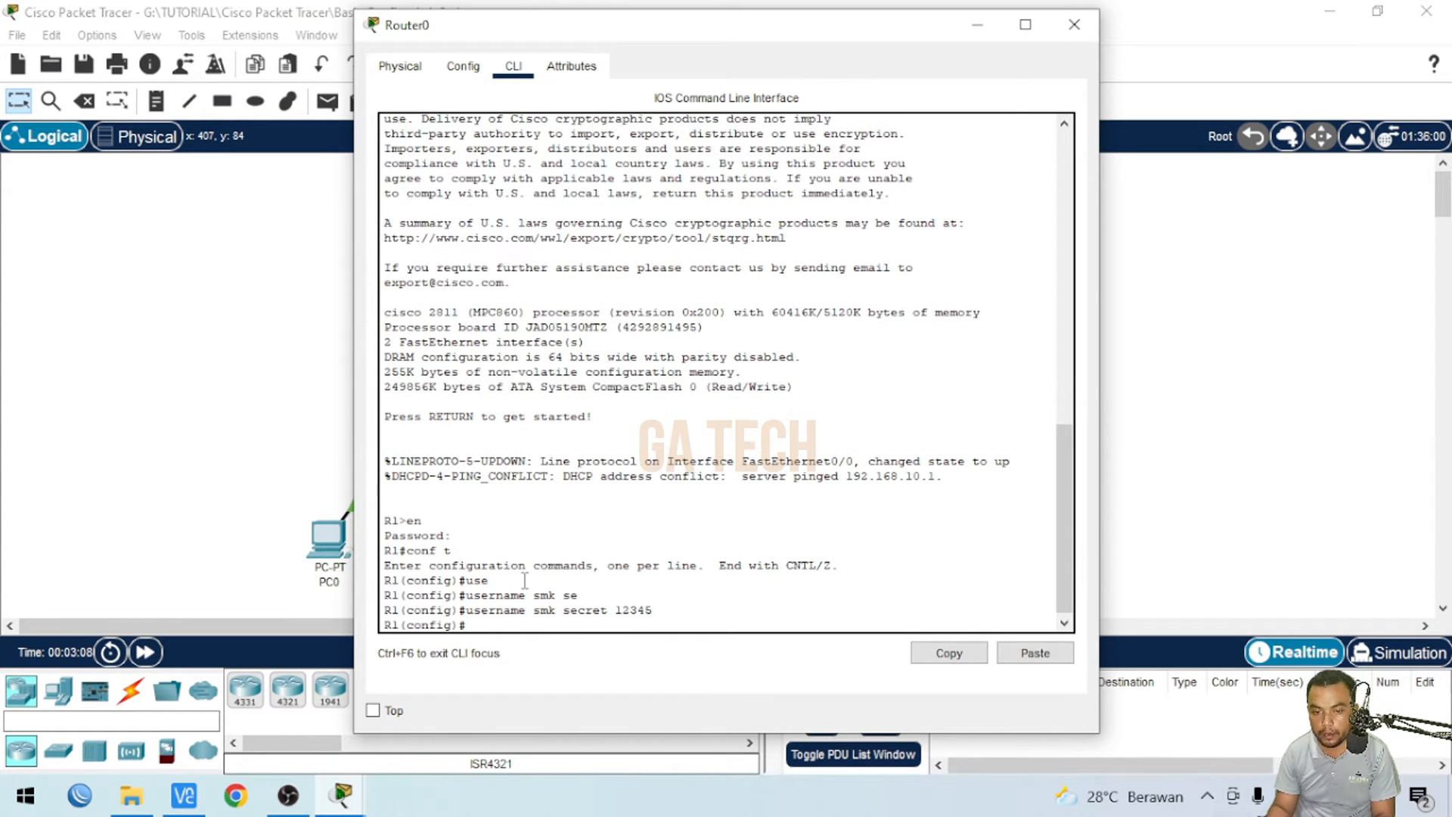
# - Attempt an SSH connection from PC0 to 192.168.10.1 as user smk, declining to reestablish the session
pyautogui.click(199, 334)
pyautogui.click(330, 539)
pyautogui.click(596, 220)
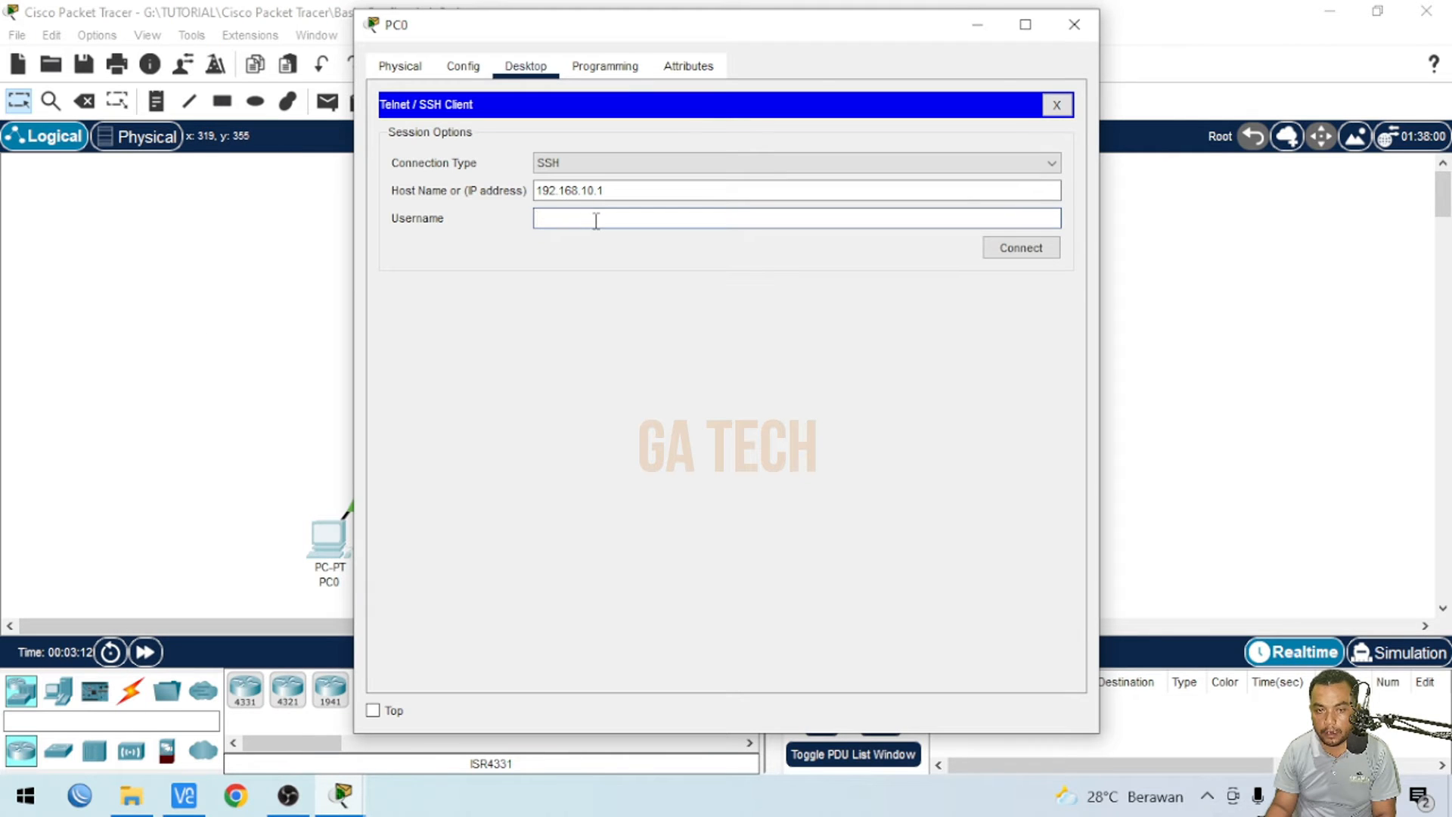
pyautogui.write('smk')
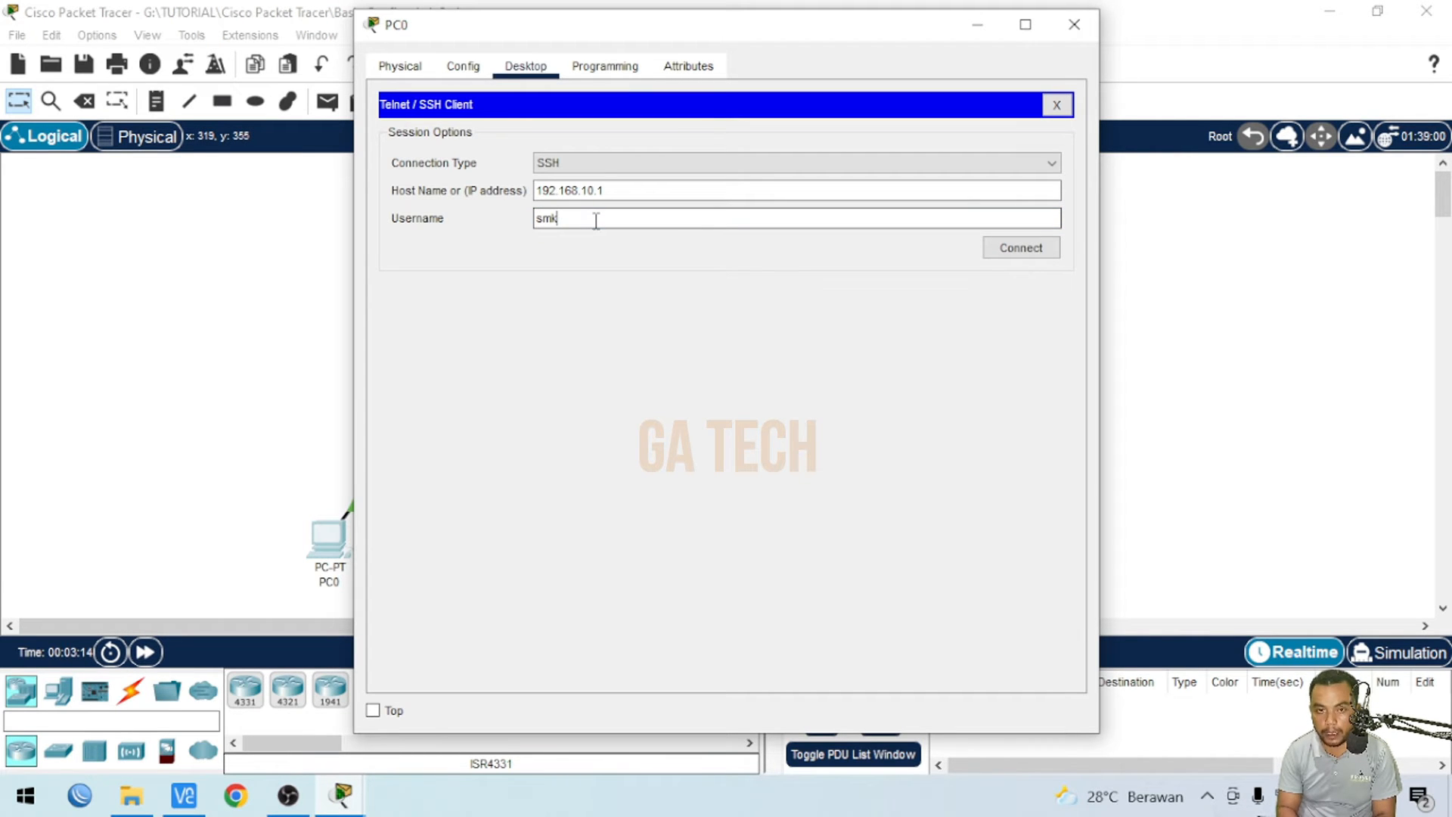
pyautogui.click(1031, 247)
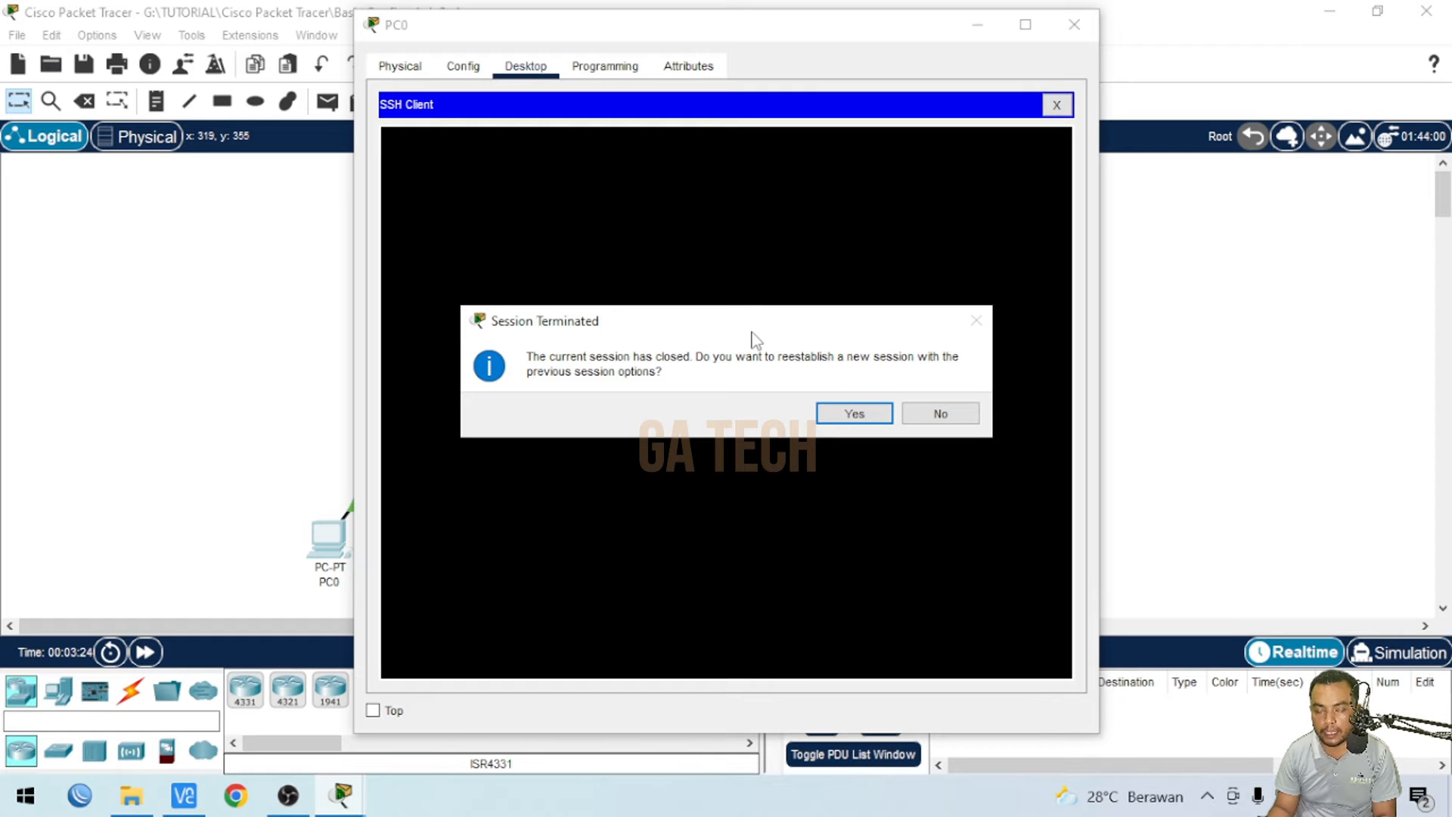
pyautogui.click(845, 414)
pyautogui.click(942, 414)
# - Try a Telnet connection from PC0 to 192.168.10.1, declining to reestablish the session
pyautogui.click(615, 167)
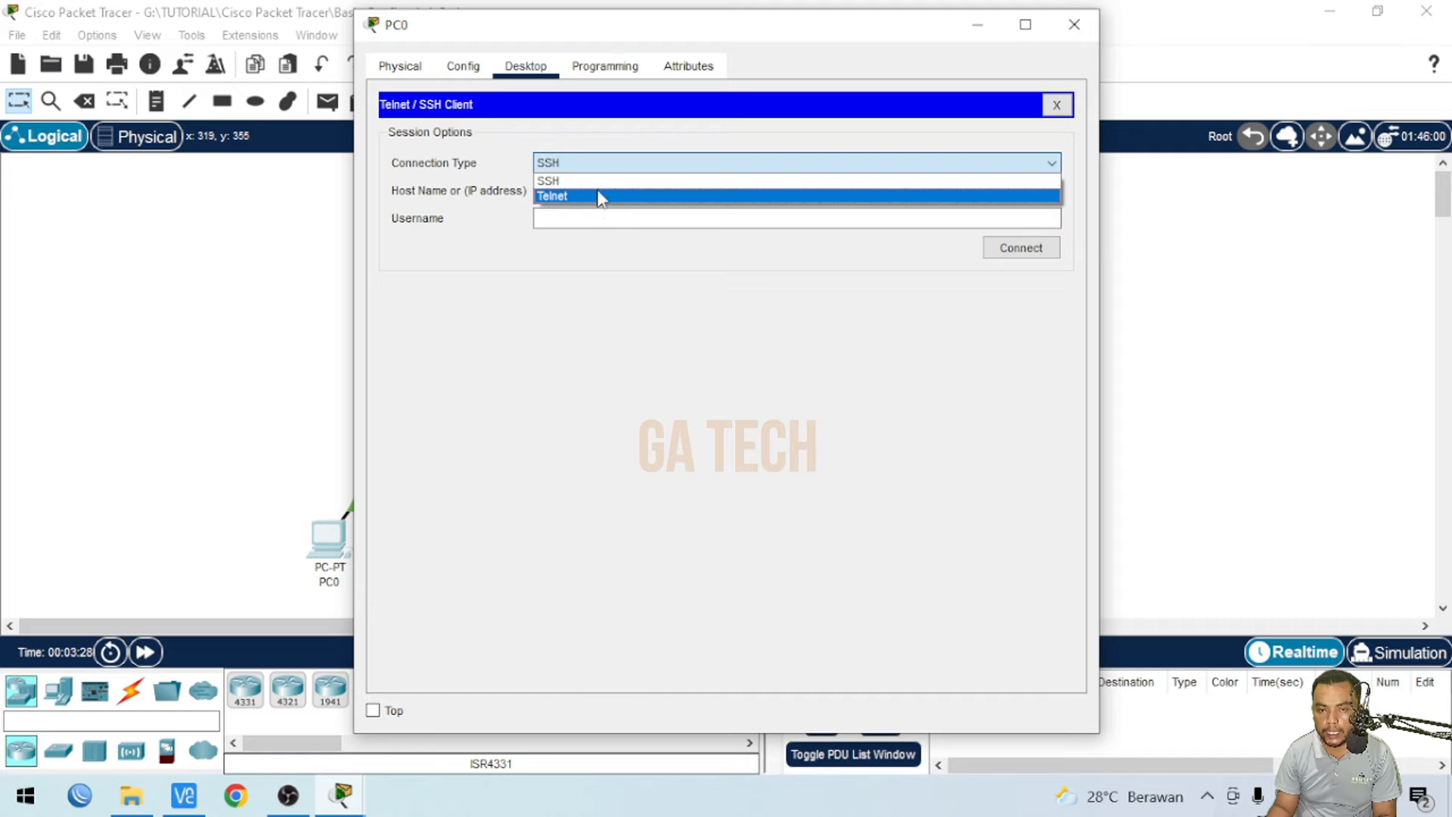
pyautogui.click(600, 197)
pyautogui.click(573, 193)
pyautogui.write('192.168')
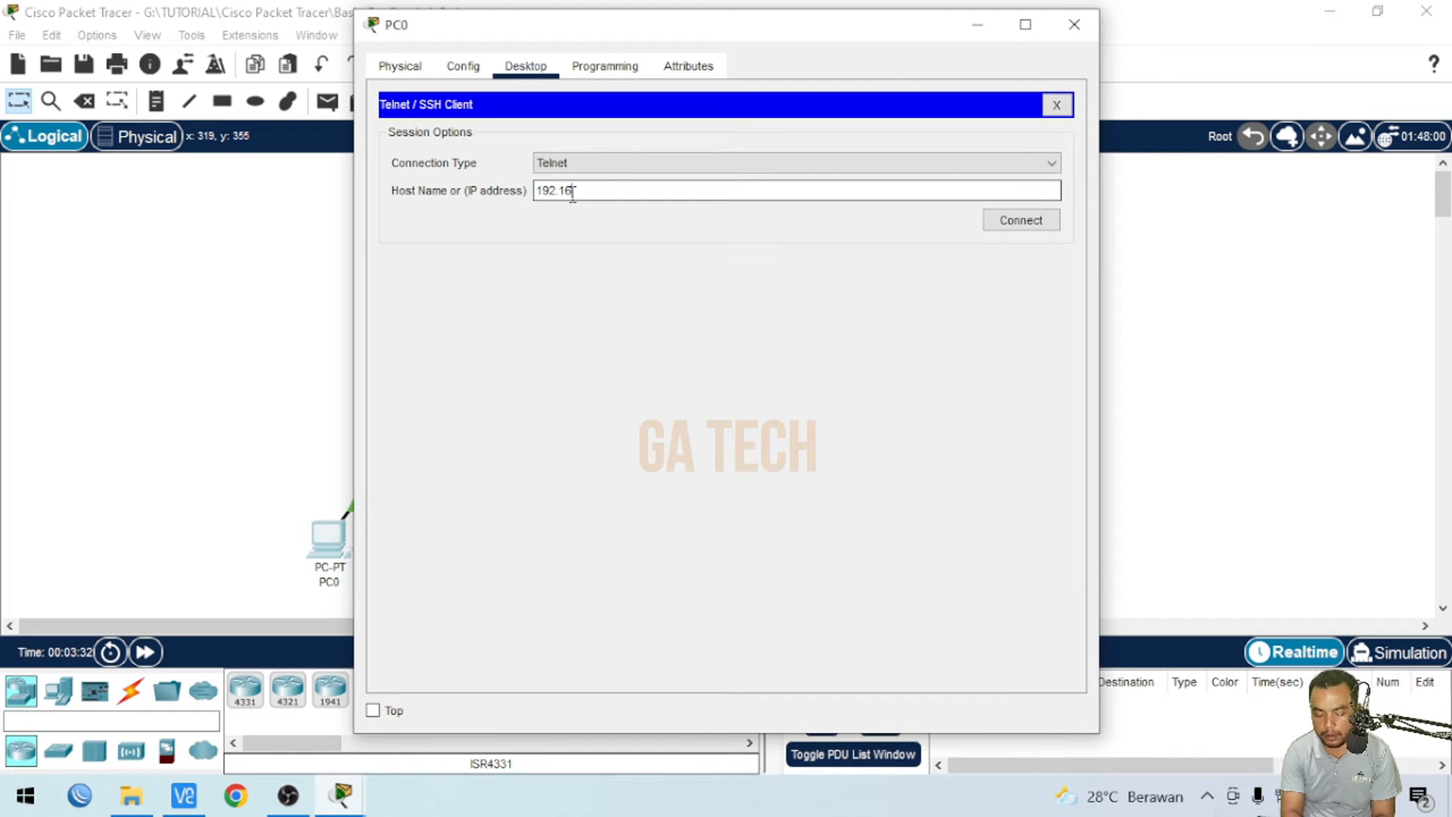
pyautogui.write('.10.1')
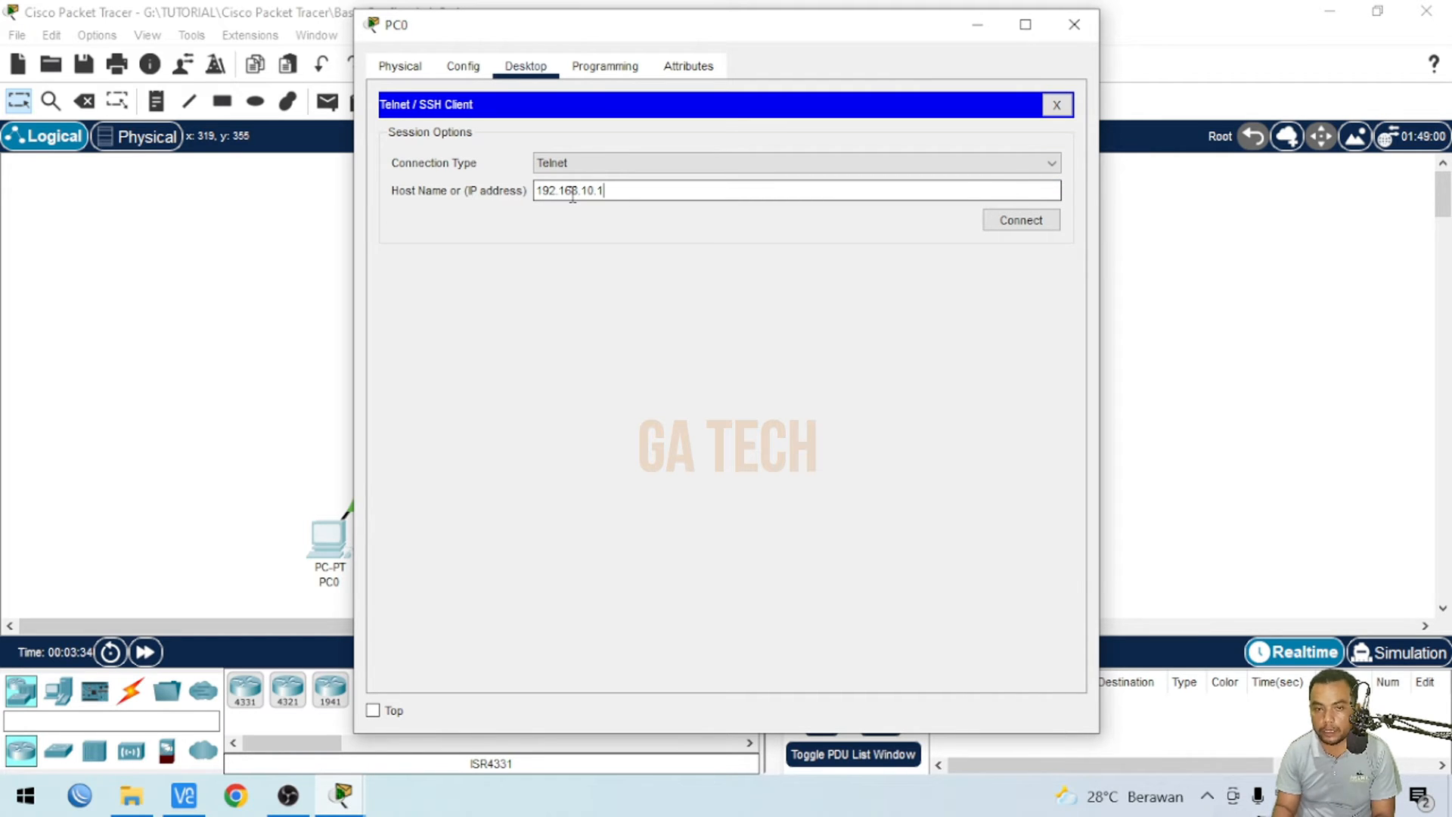
pyautogui.click(1018, 221)
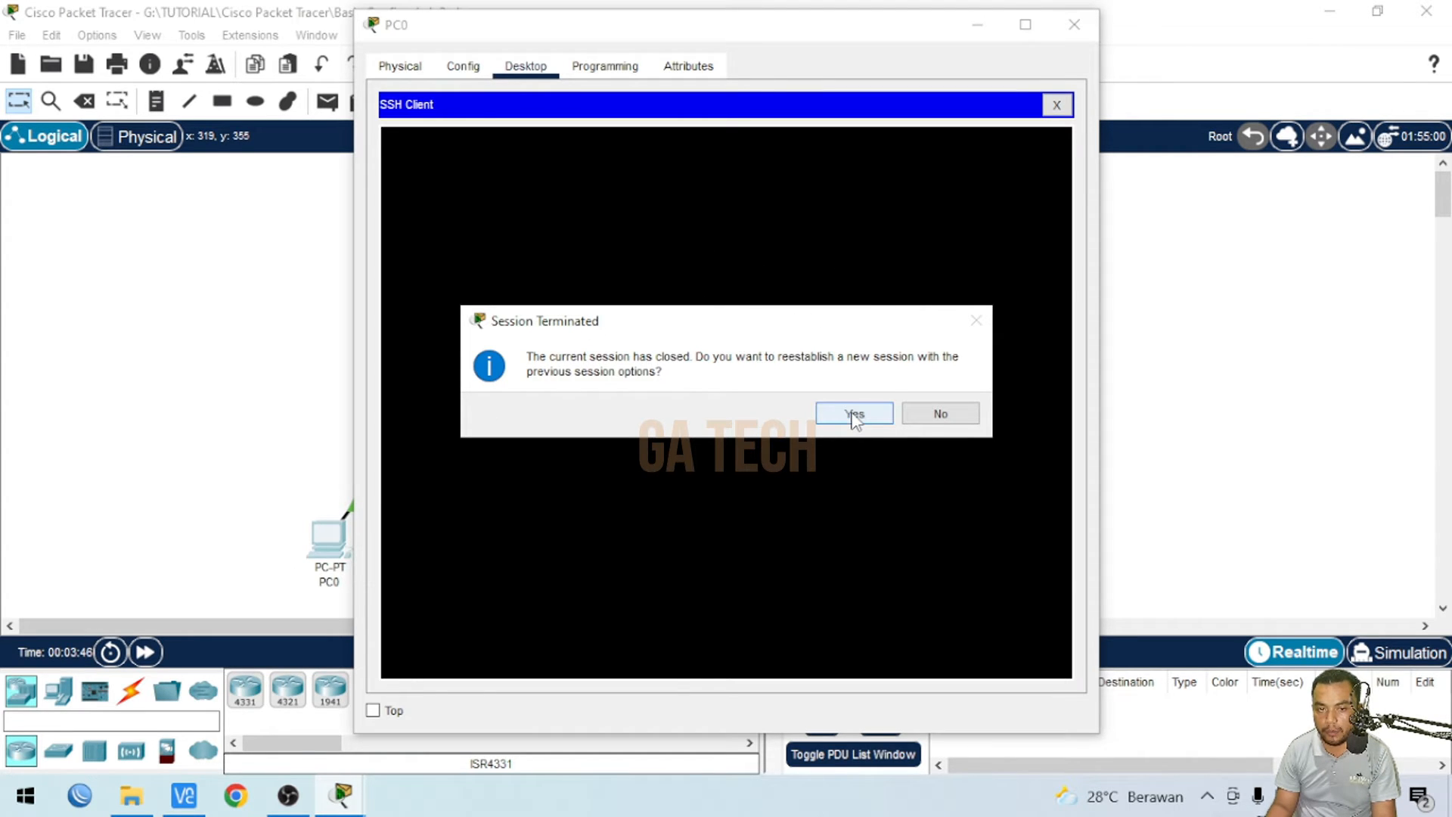
pyautogui.click(947, 414)
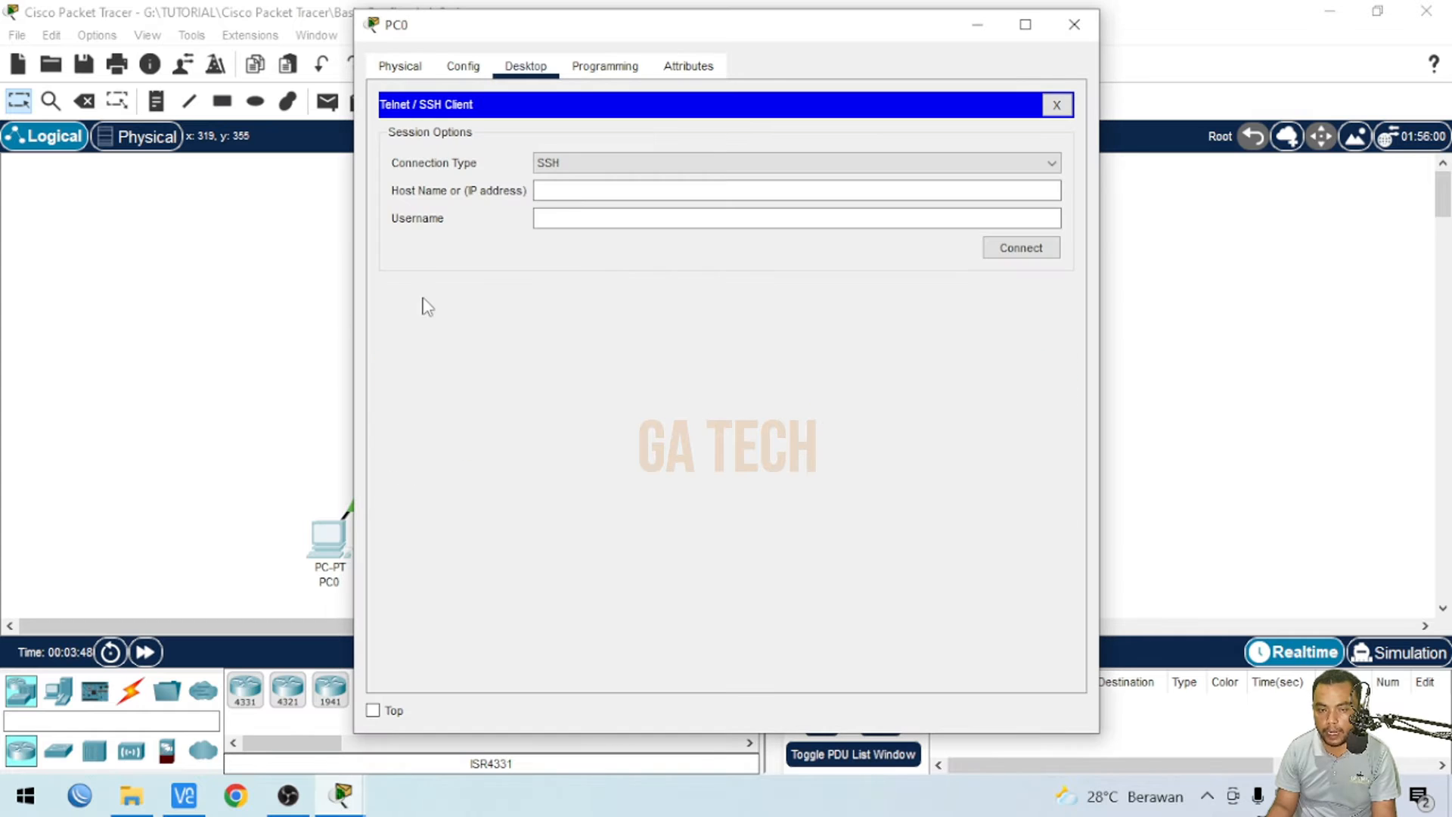
# - Enter line configuration mode for vty lines 0 to 4 on Router0, using the help listings
pyautogui.click(225, 354)
pyautogui.click(432, 241)
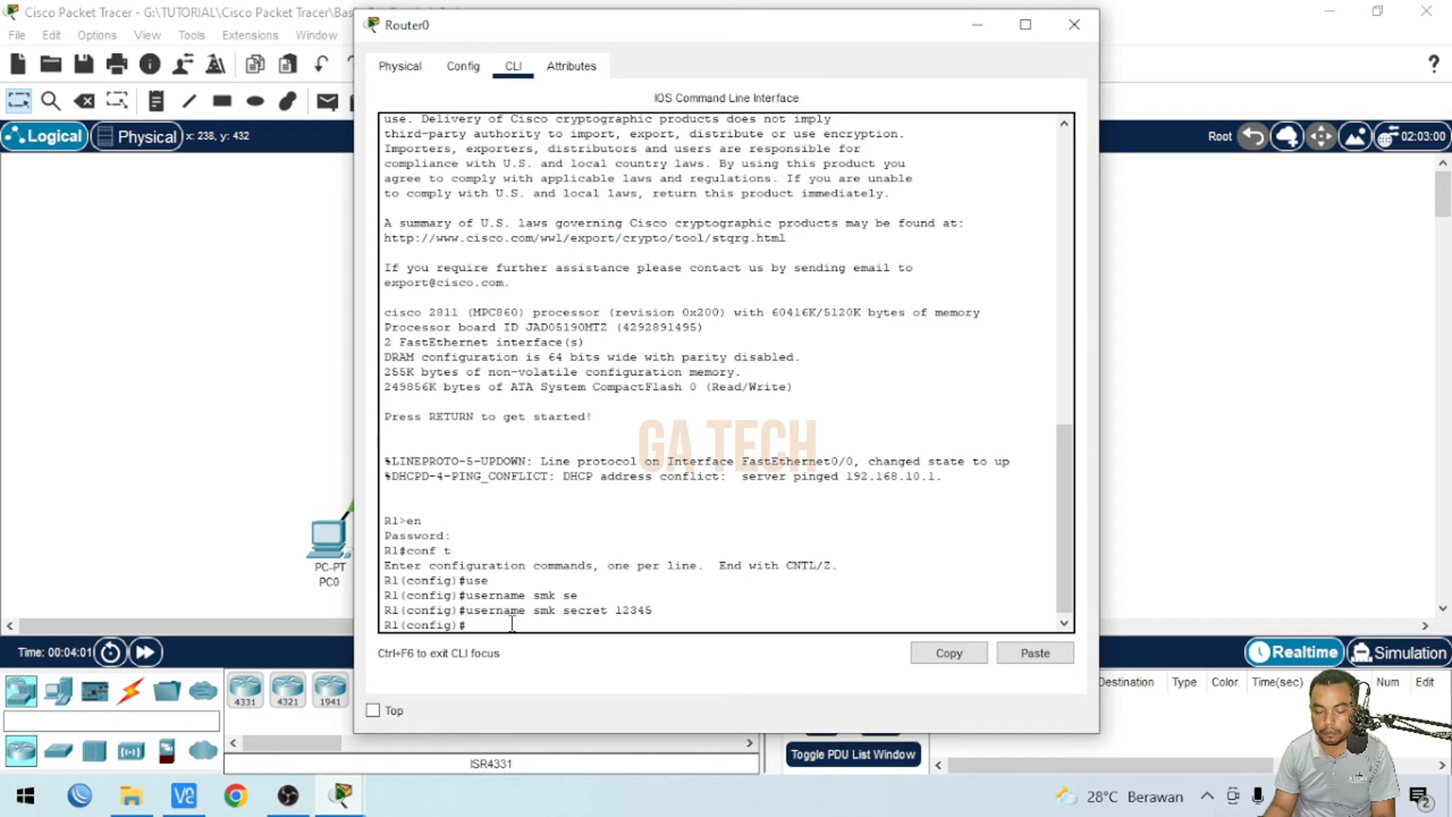
pyautogui.press('Tab')
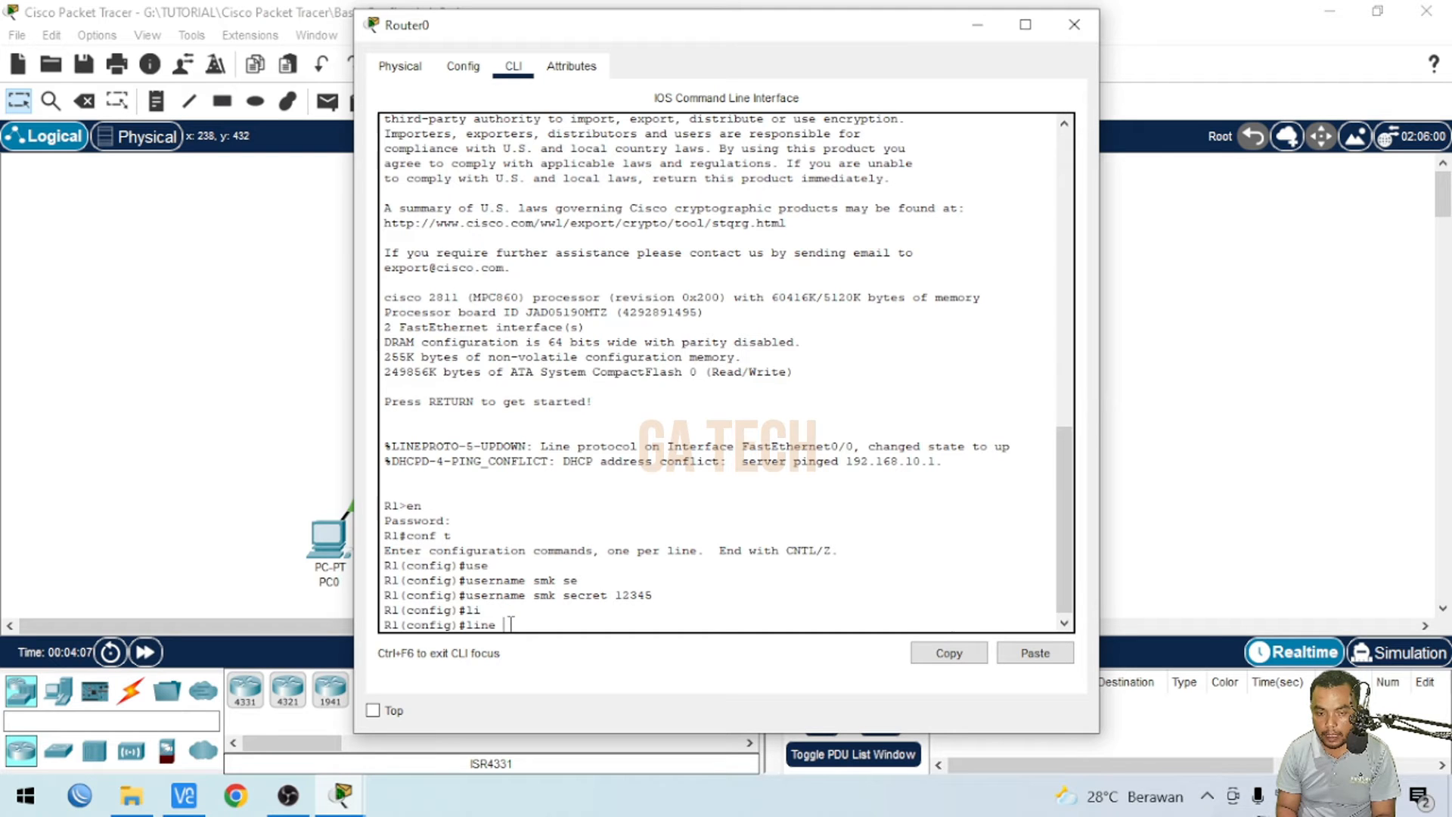
pyautogui.write('?')
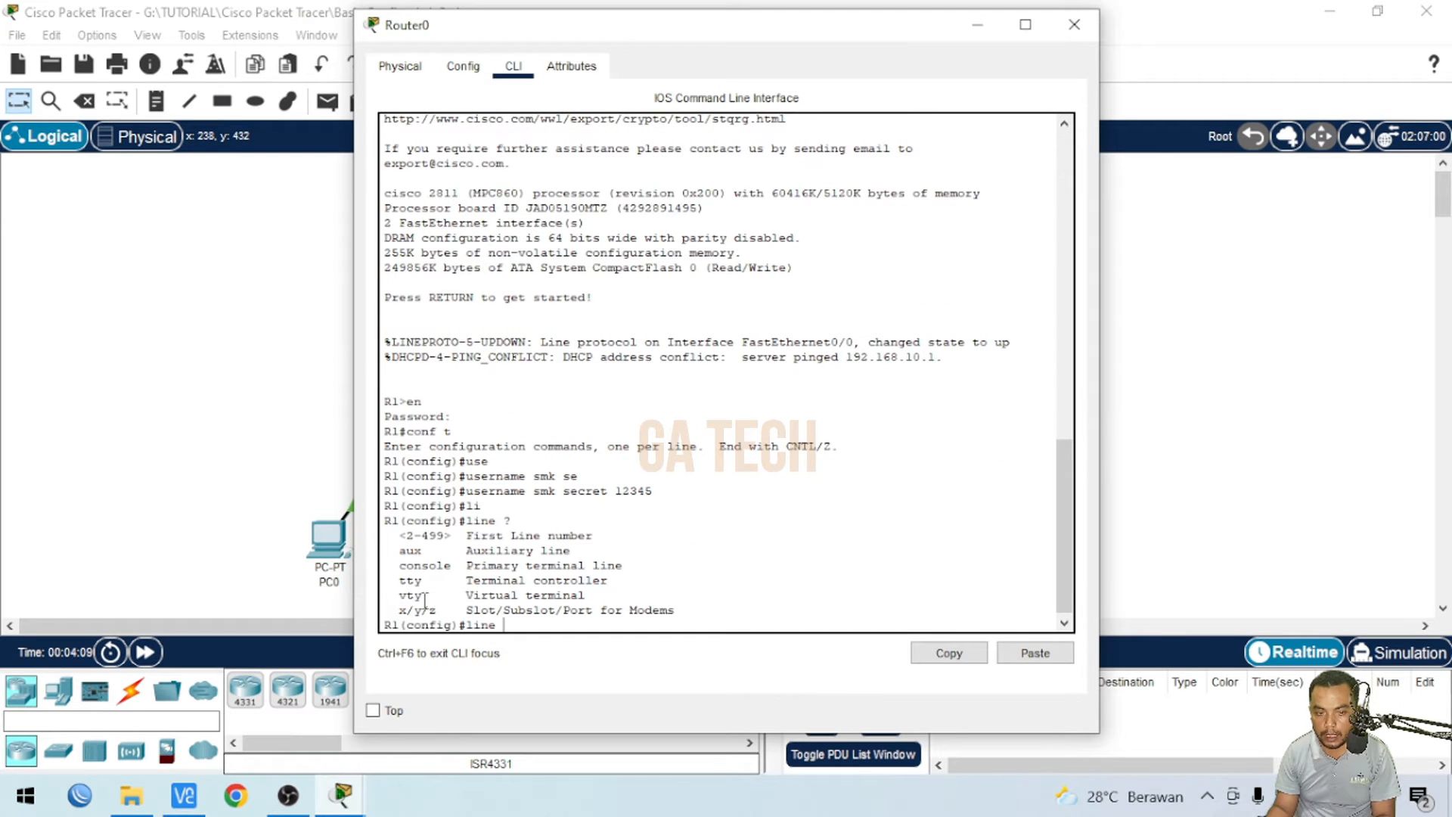
pyautogui.moveTo(399, 595); pyautogui.dragTo(424, 596)
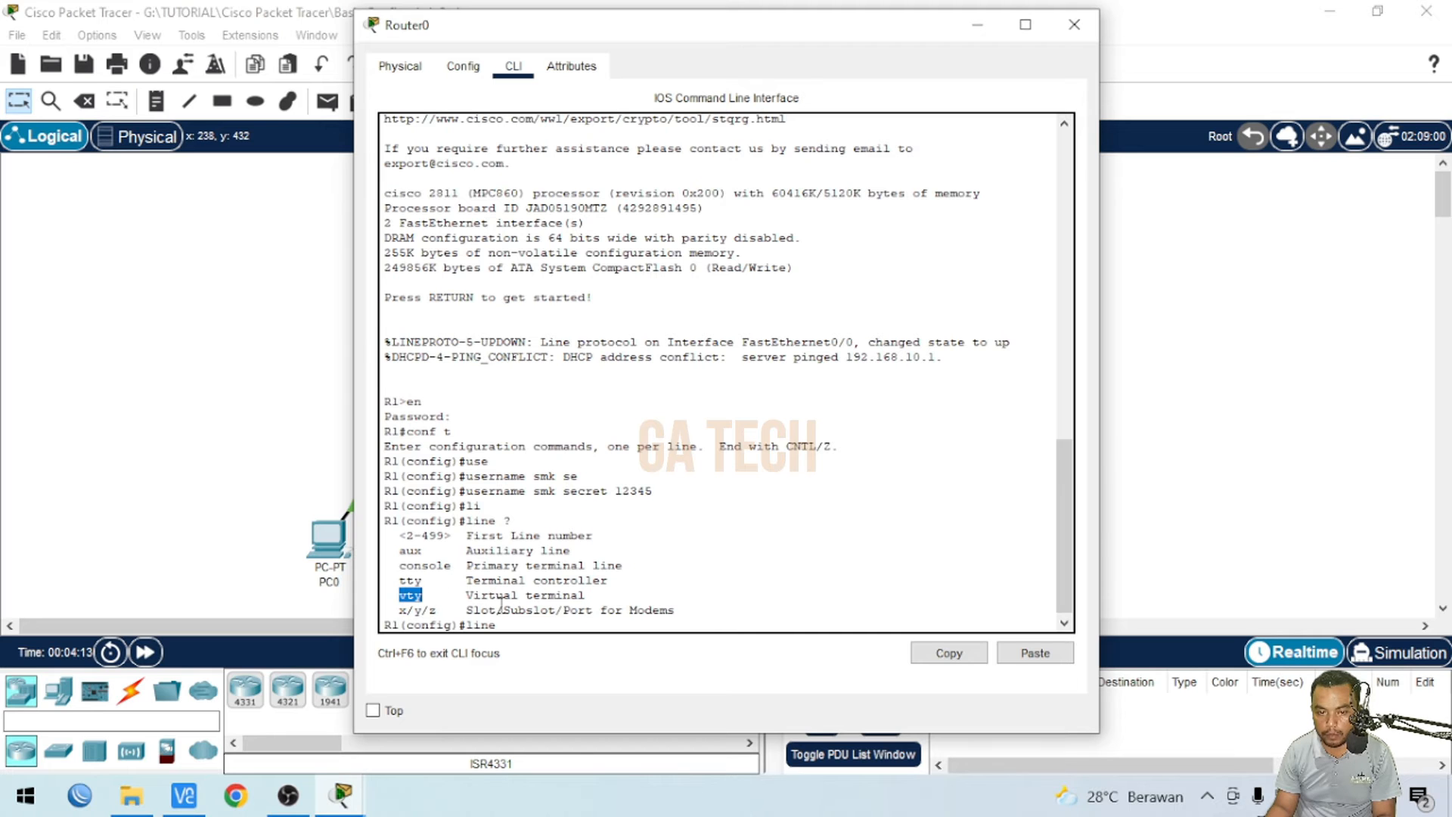
pyautogui.click(517, 625)
pyautogui.write('vty')
pyautogui.press('Tab')
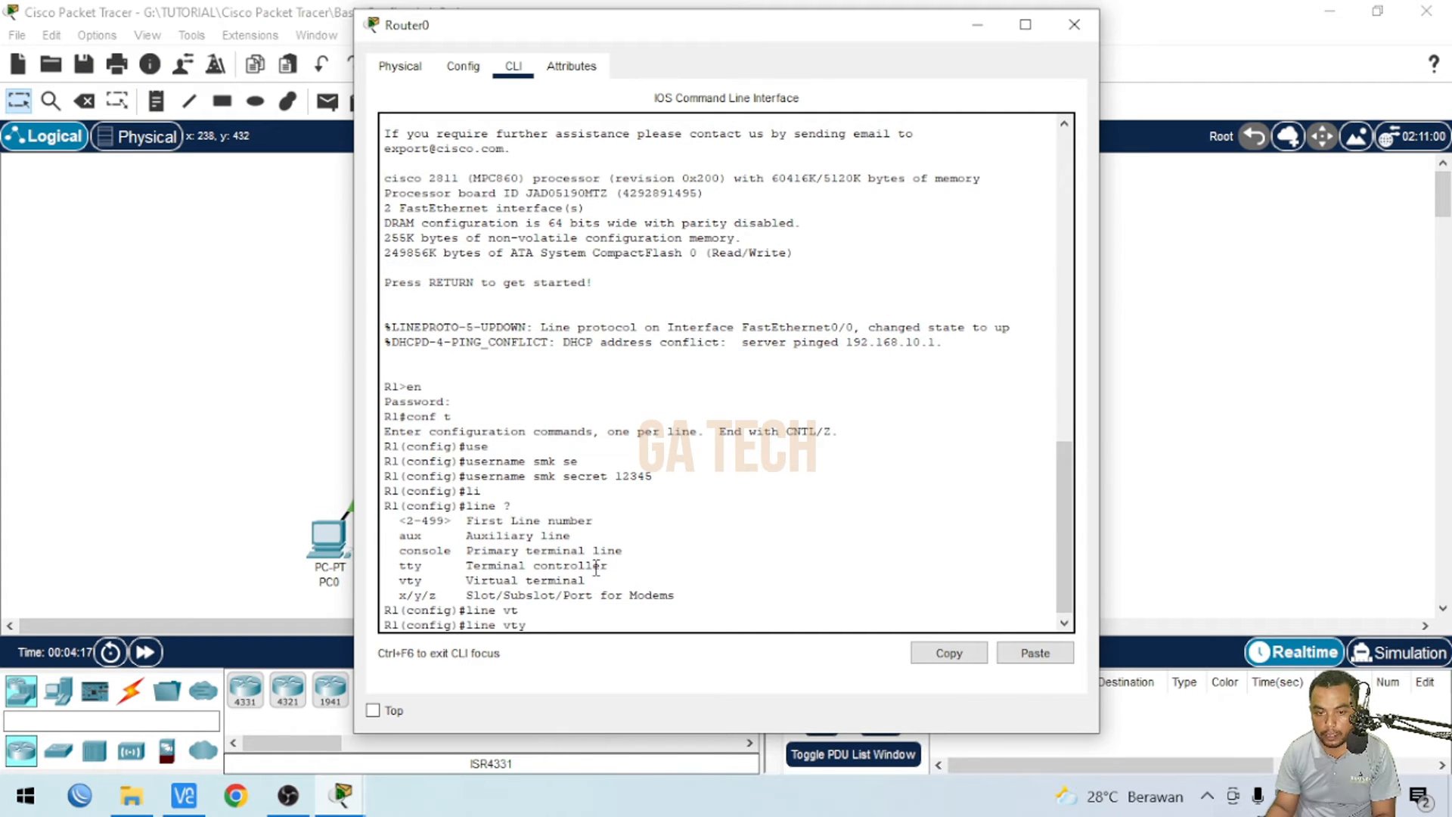
pyautogui.write('?')
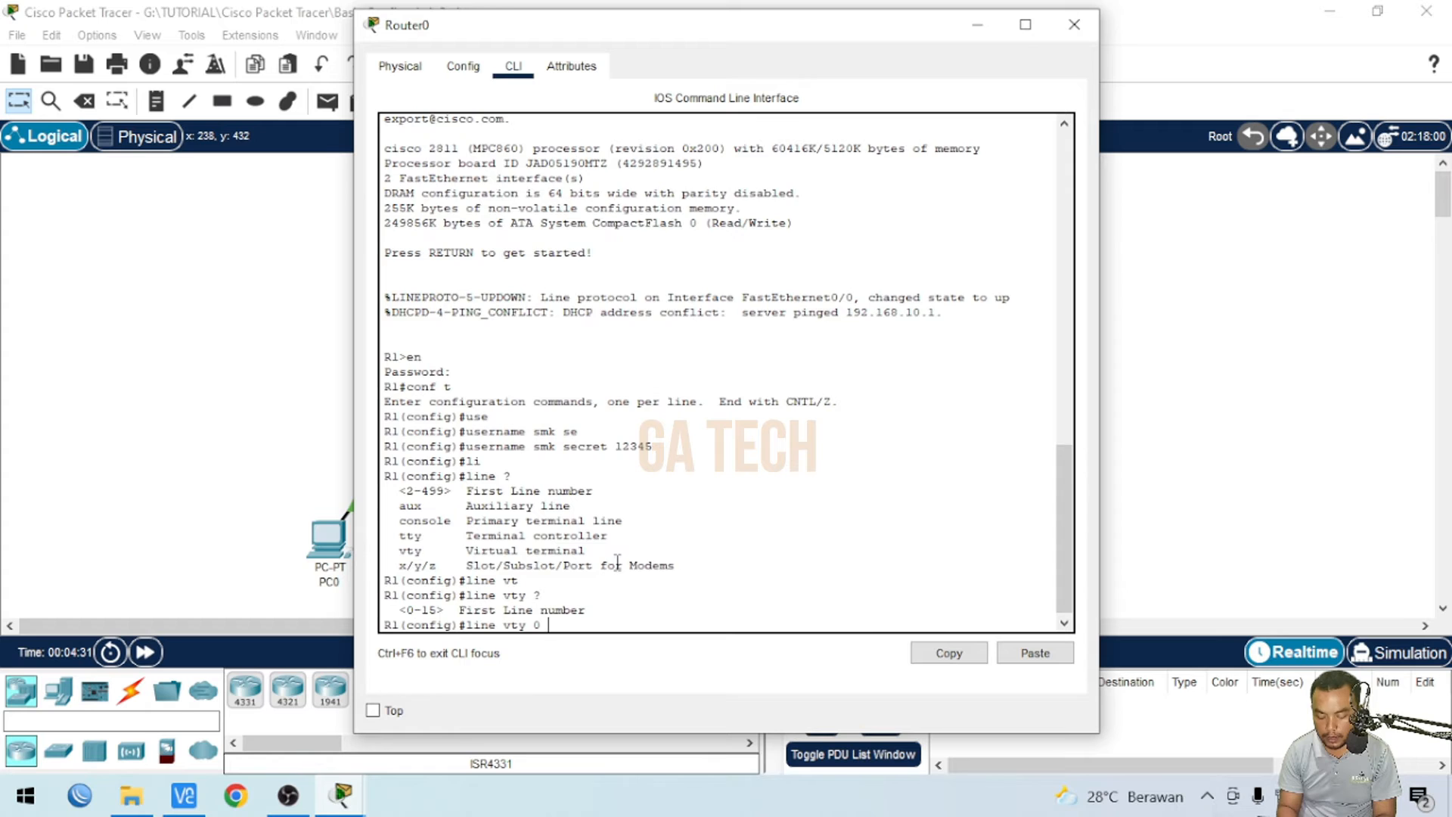
pyautogui.write('?')
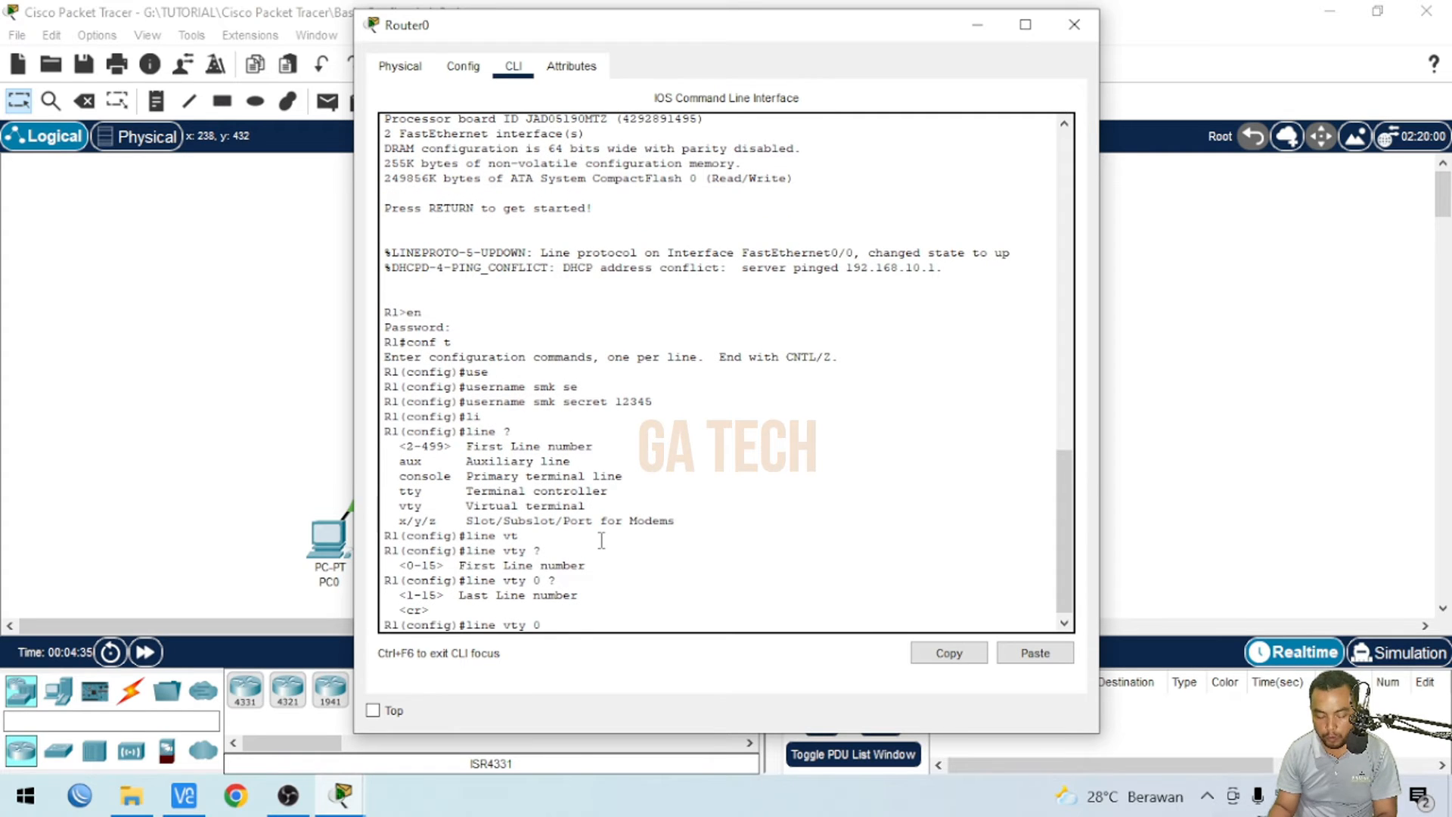
pyautogui.write('4')
pyautogui.press('Return')
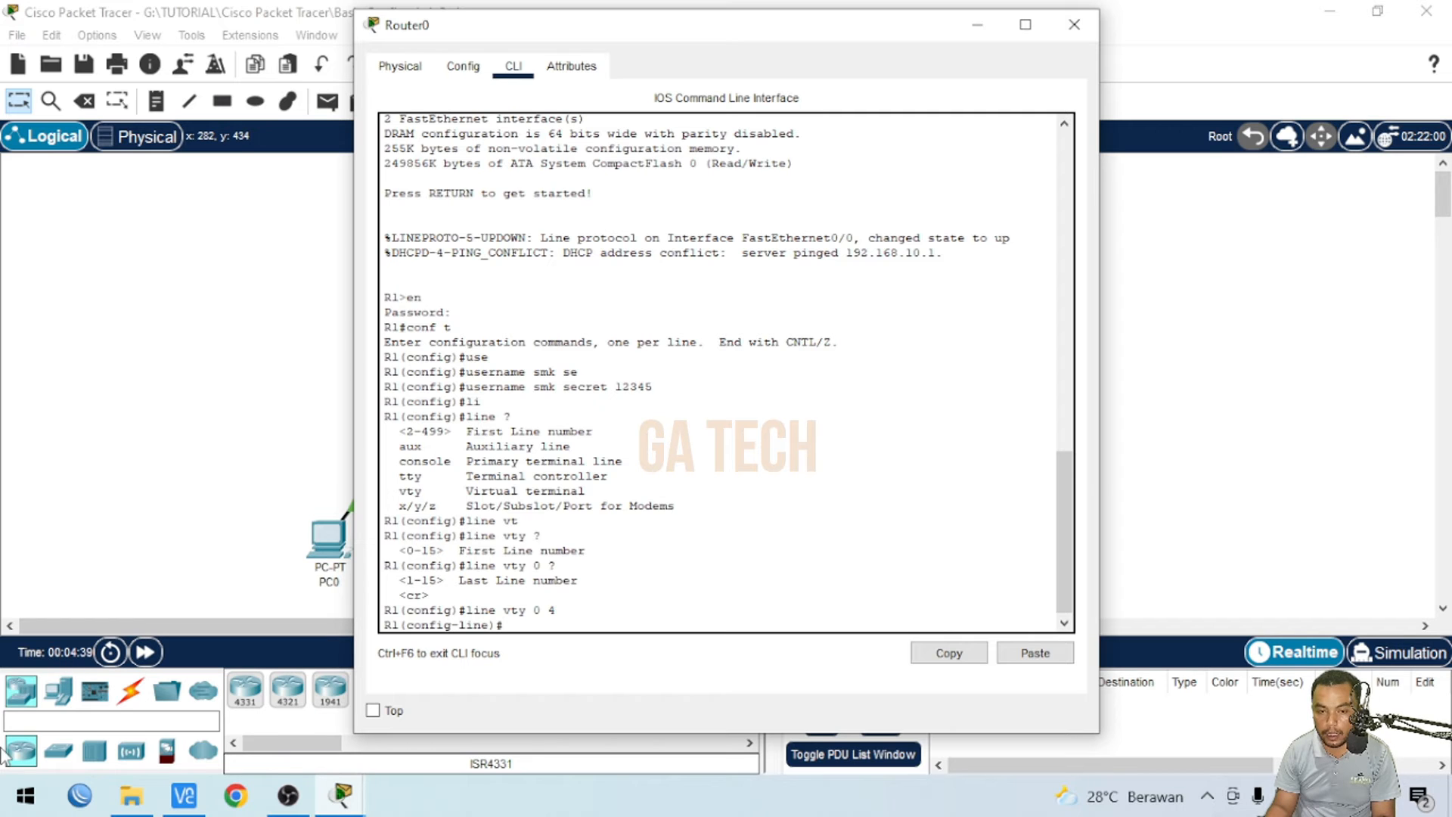
# - Set a password on the vty lines and enable login
pyautogui.write('s')
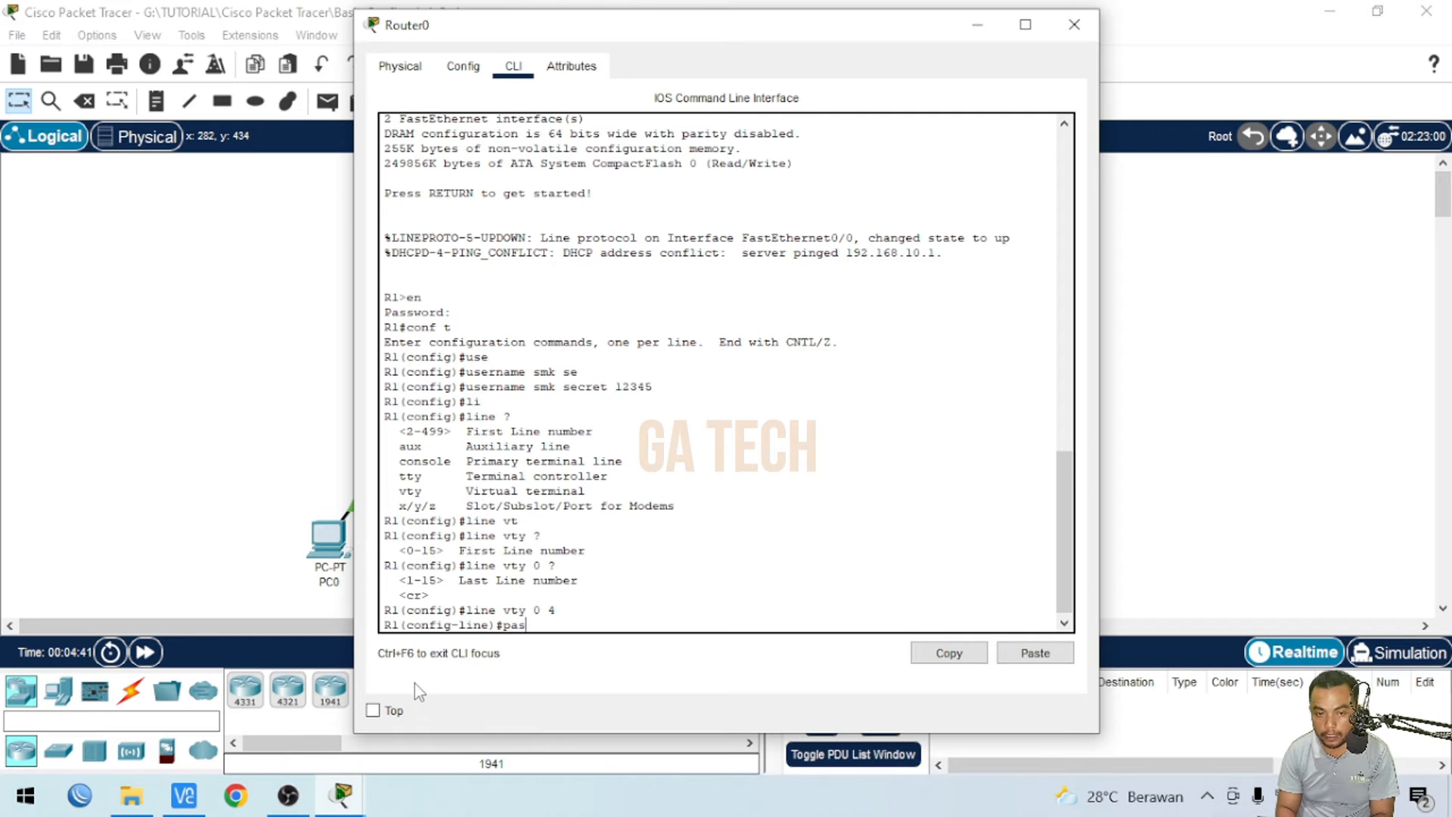
pyautogui.press('Tab')
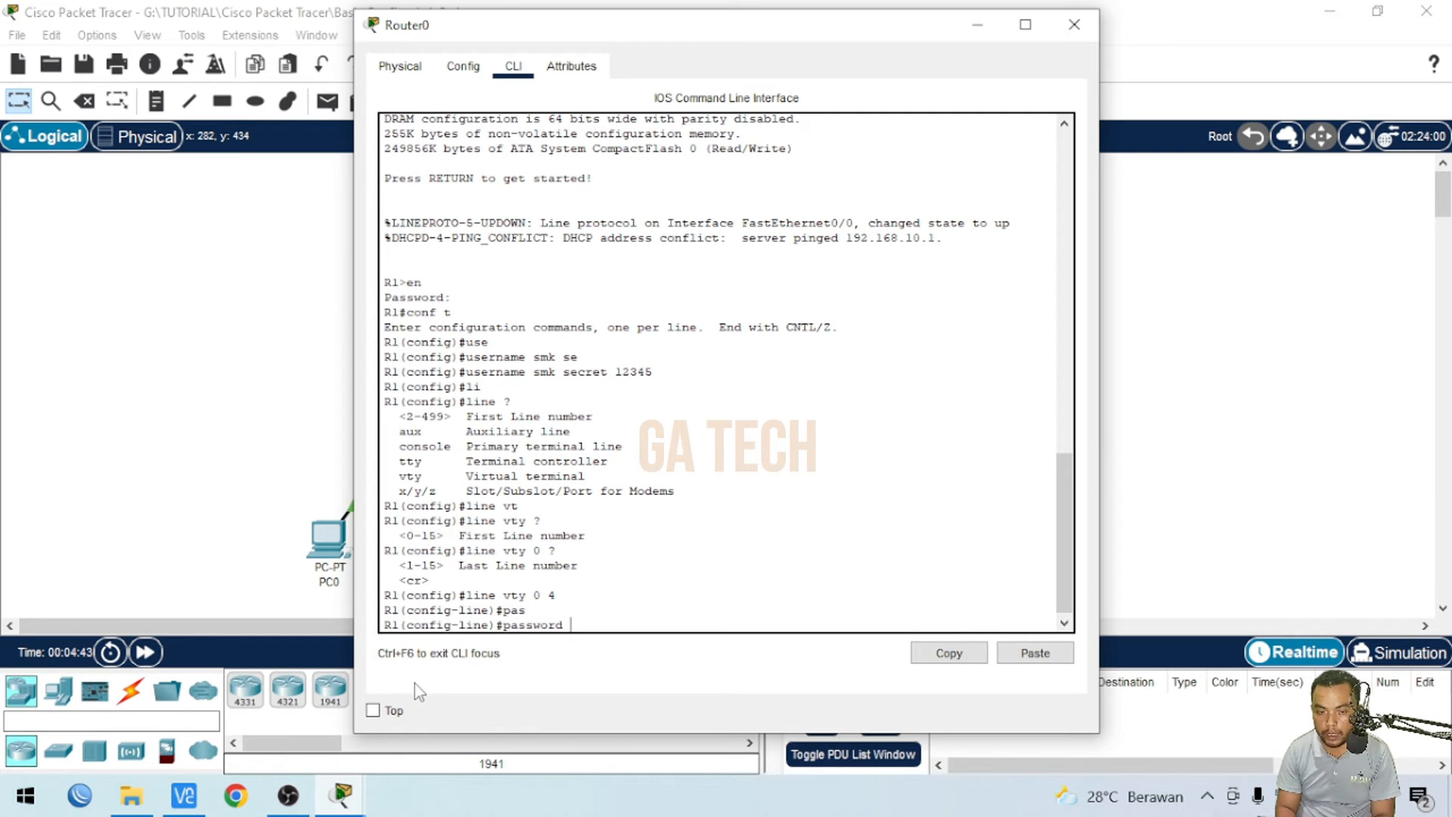
pyautogui.write('123')
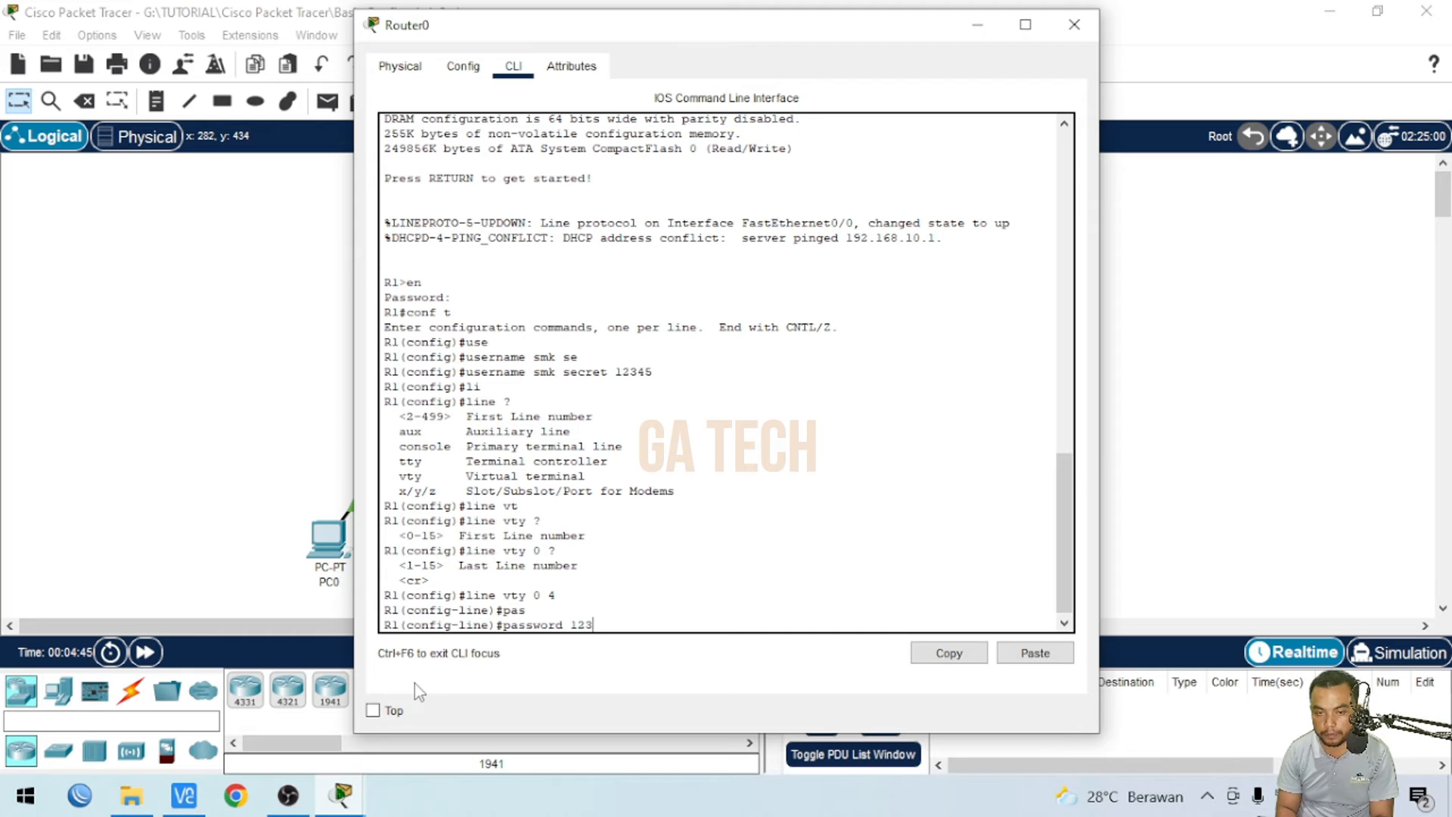
pyautogui.press('Return')
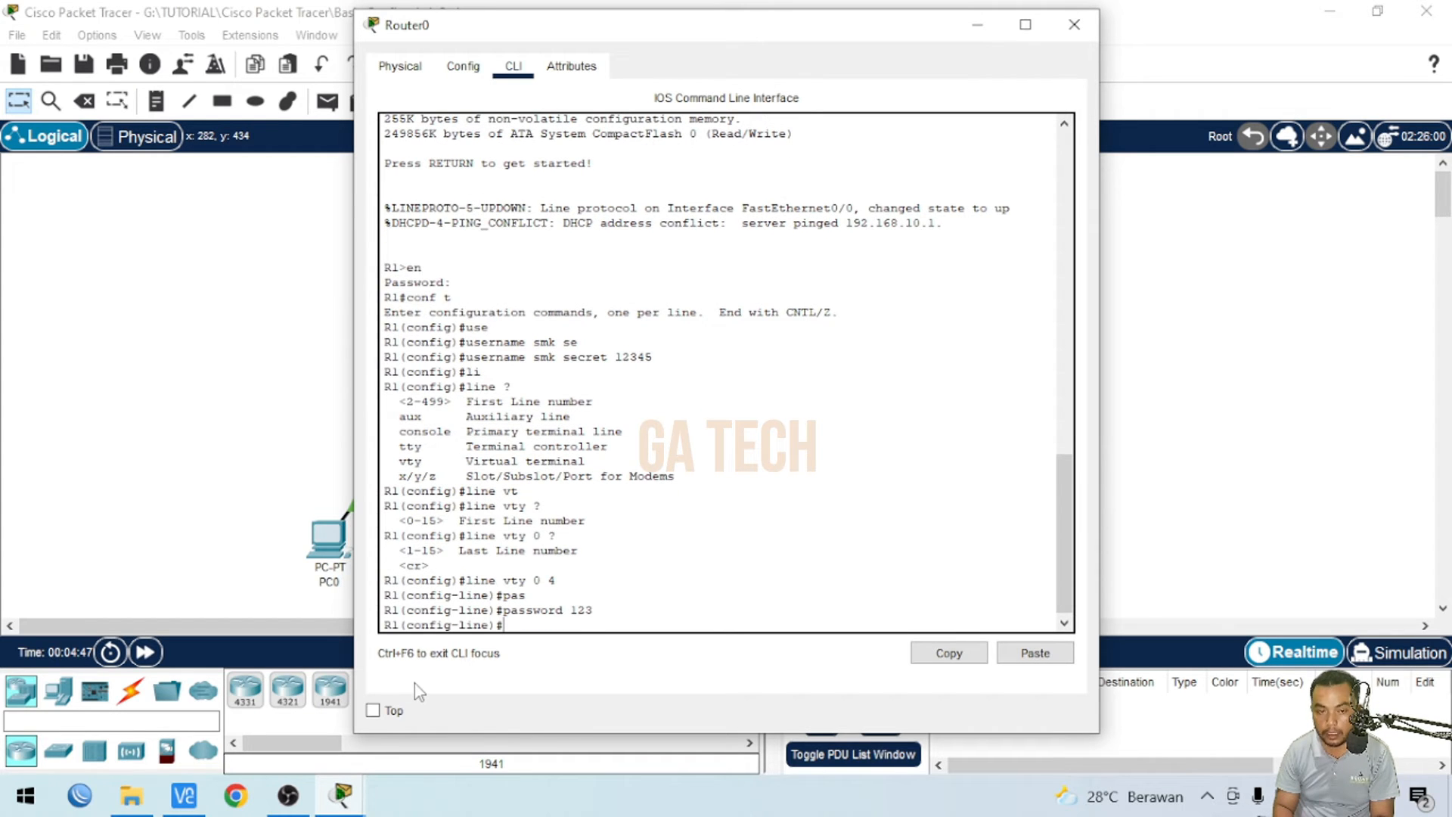
pyautogui.write('login')
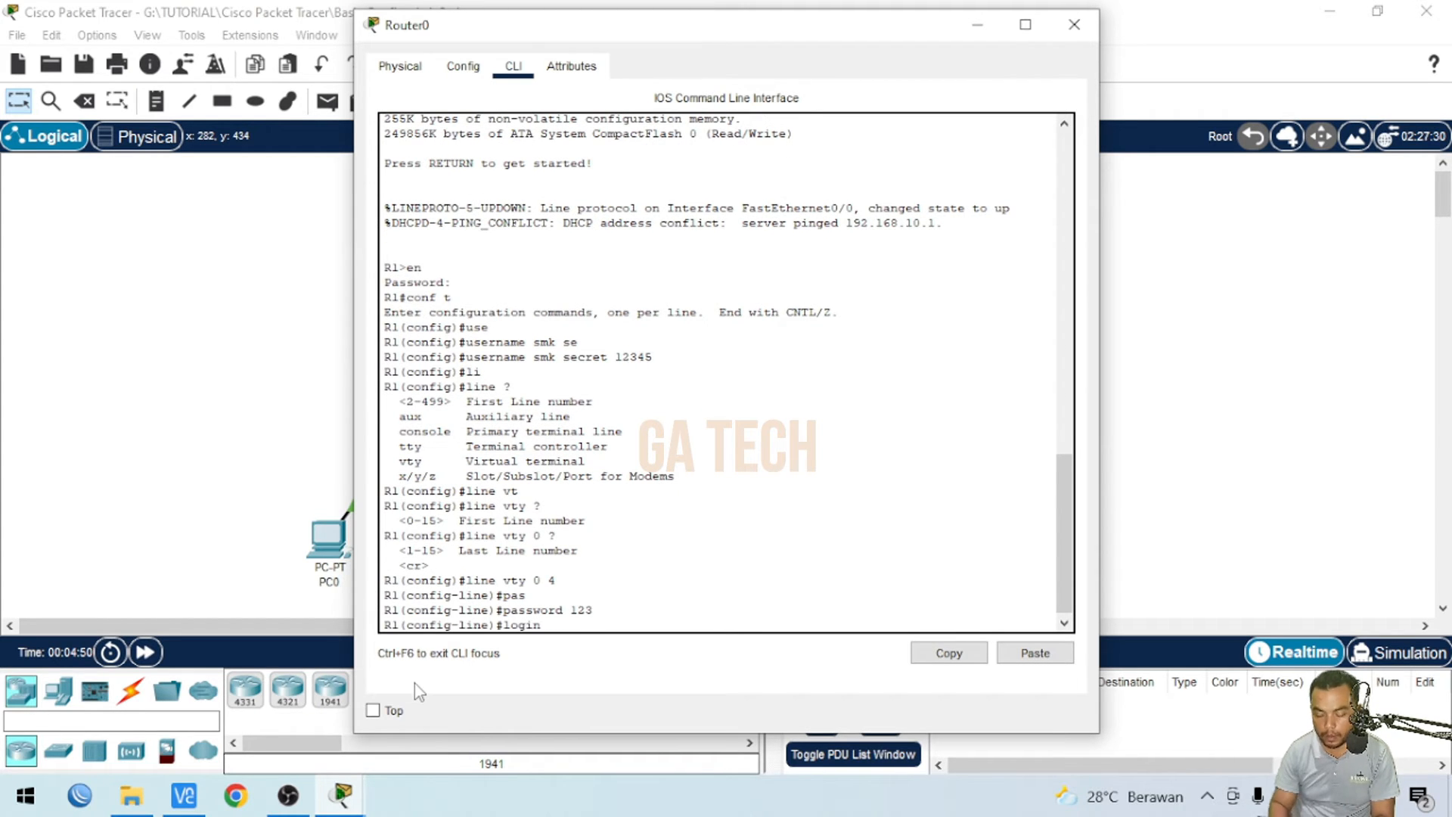
pyautogui.press('Return')
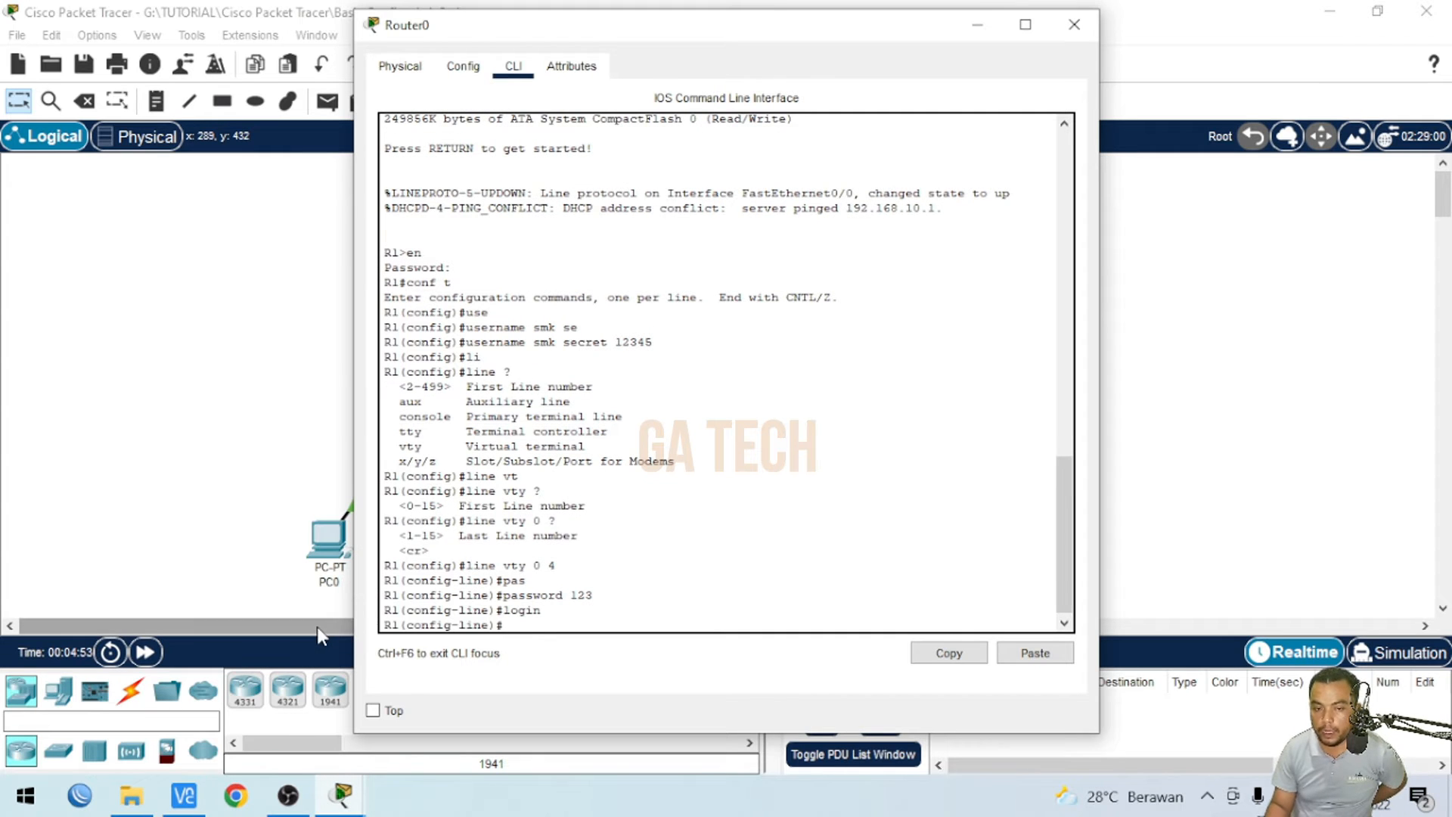
# - Close the router window and open a Telnet connection from PC0 to 192.168.10.1
pyautogui.click(248, 456)
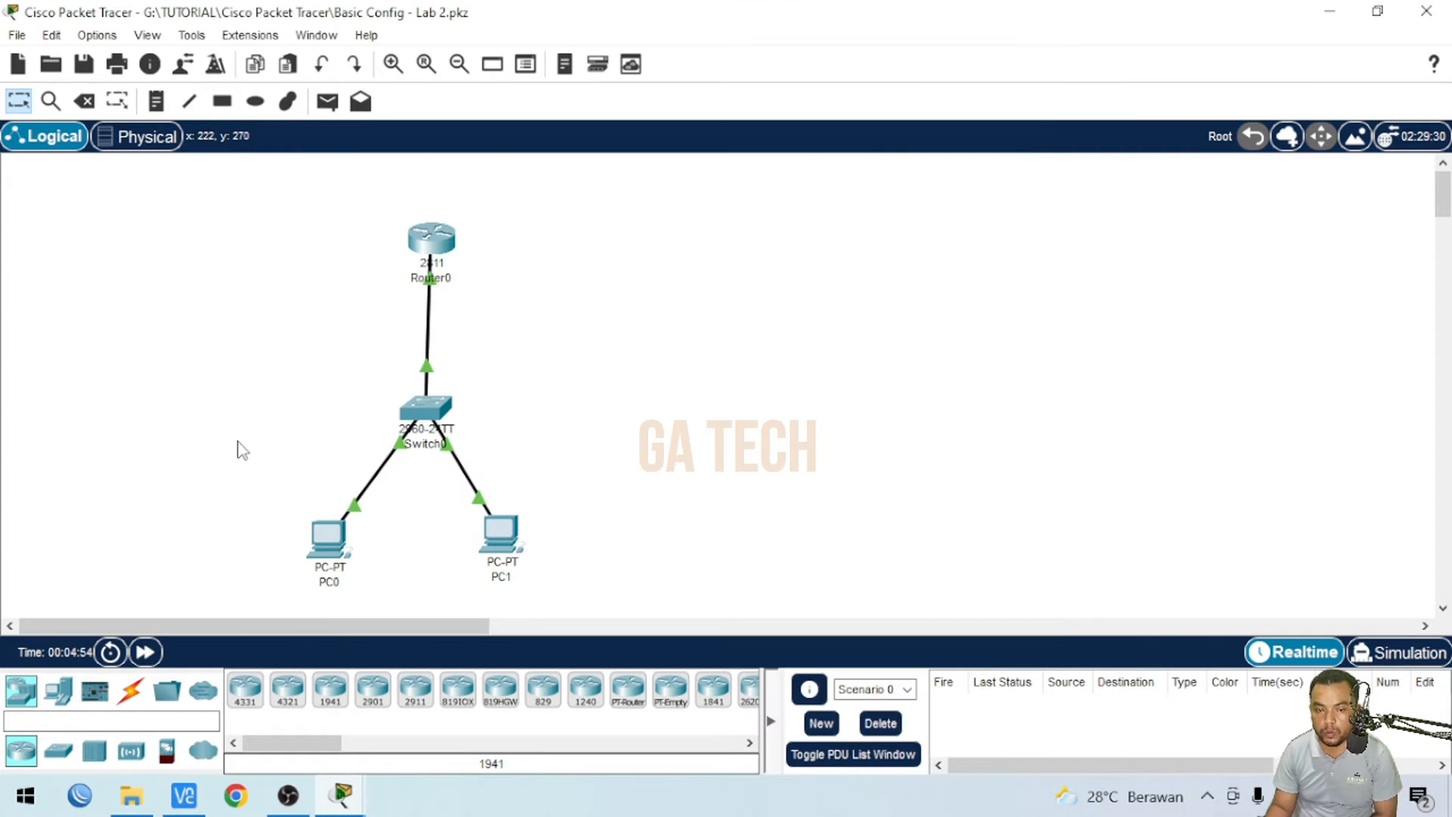
pyautogui.click(329, 539)
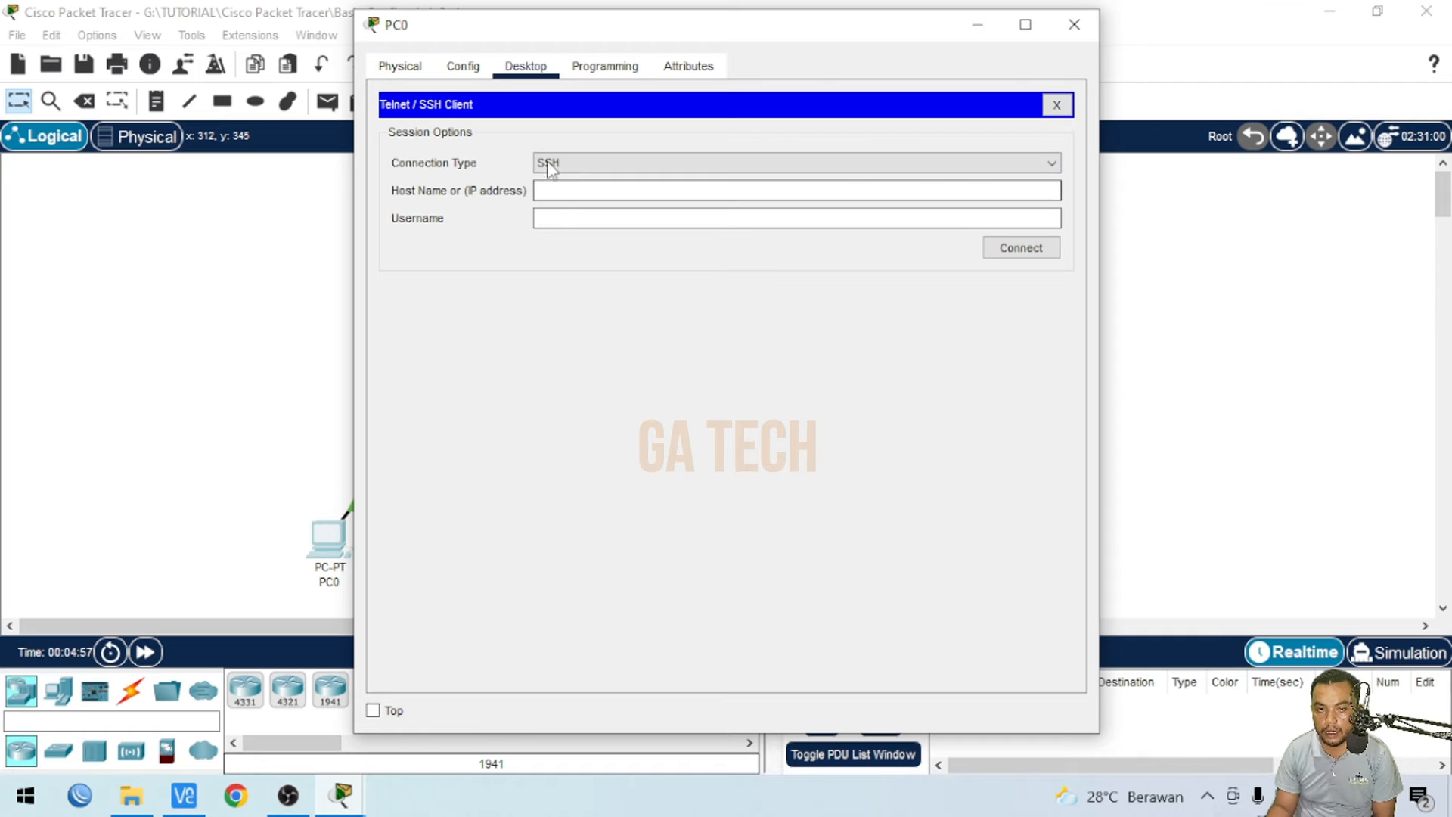
pyautogui.click(564, 168)
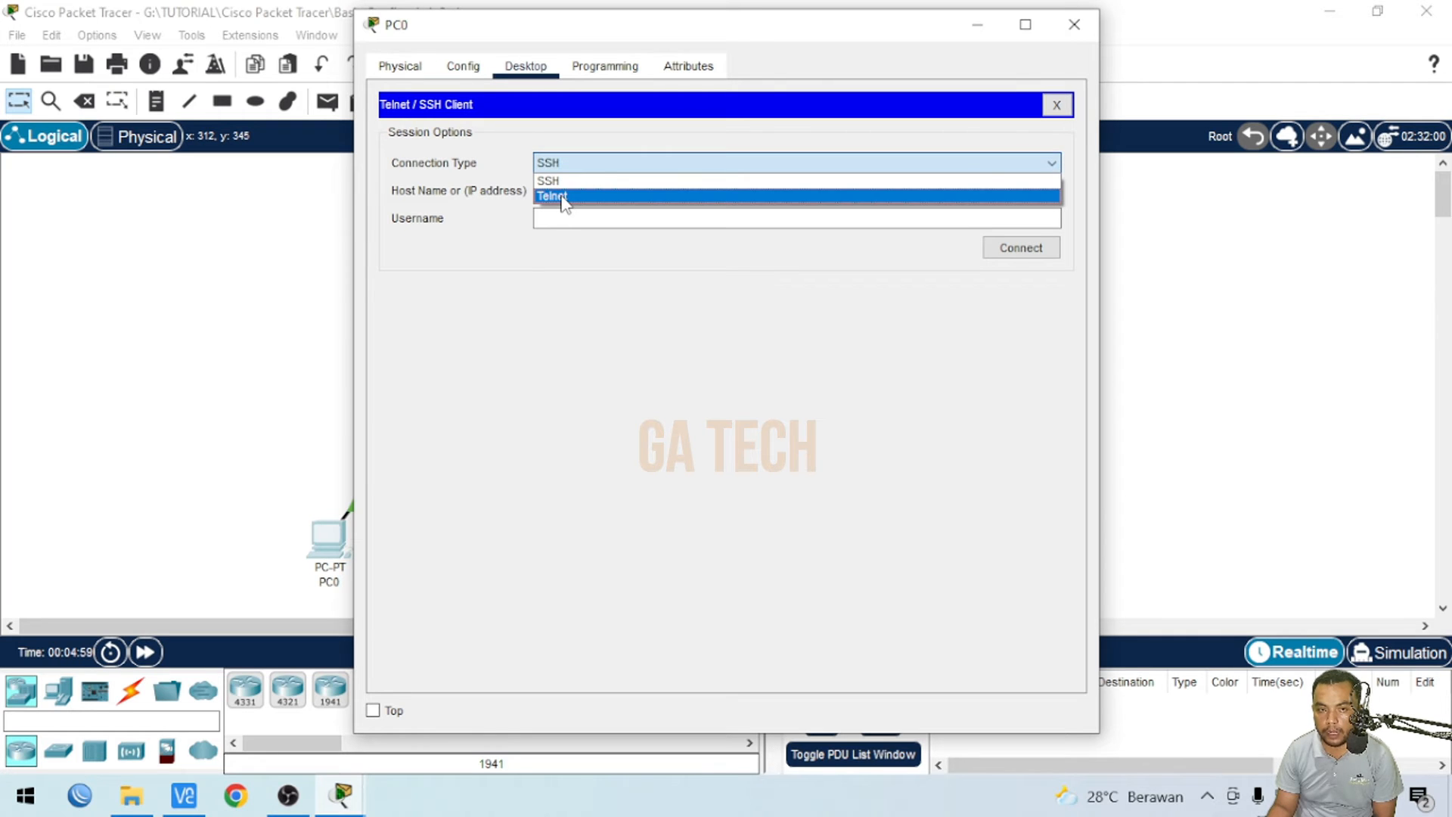
pyautogui.click(563, 194)
pyautogui.write('1')
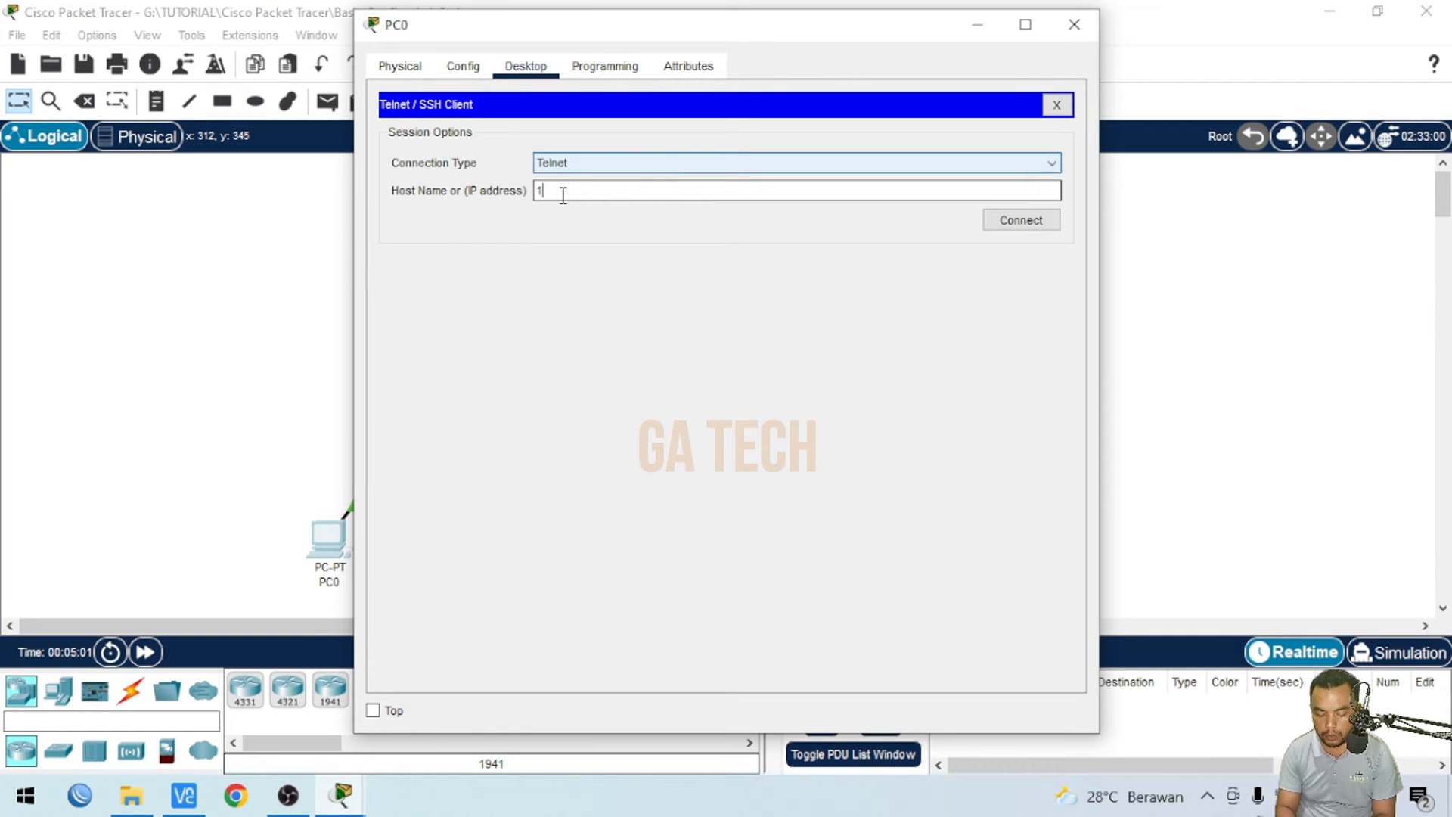
pyautogui.write('92.16')
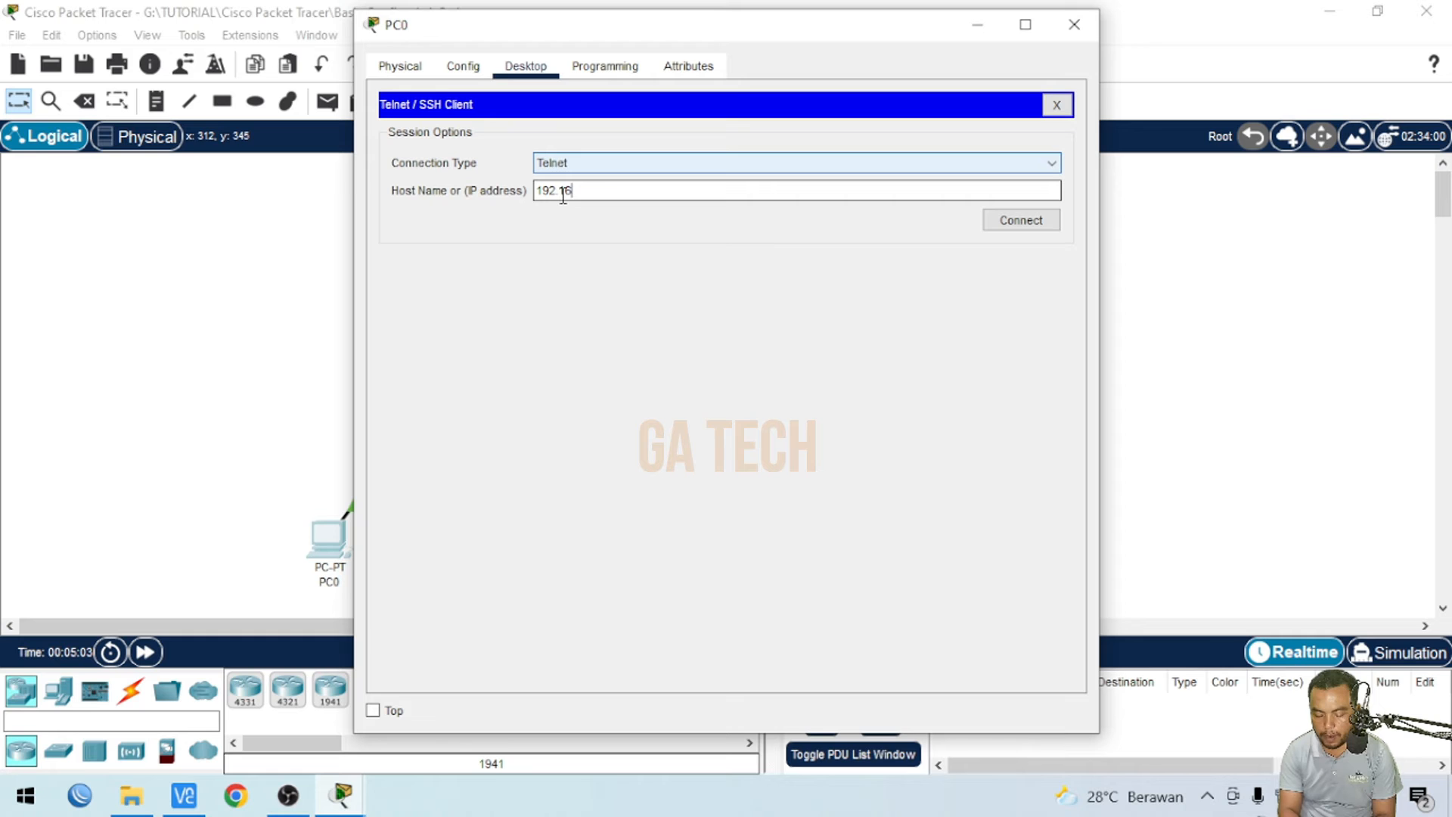
pyautogui.write('8.10.1')
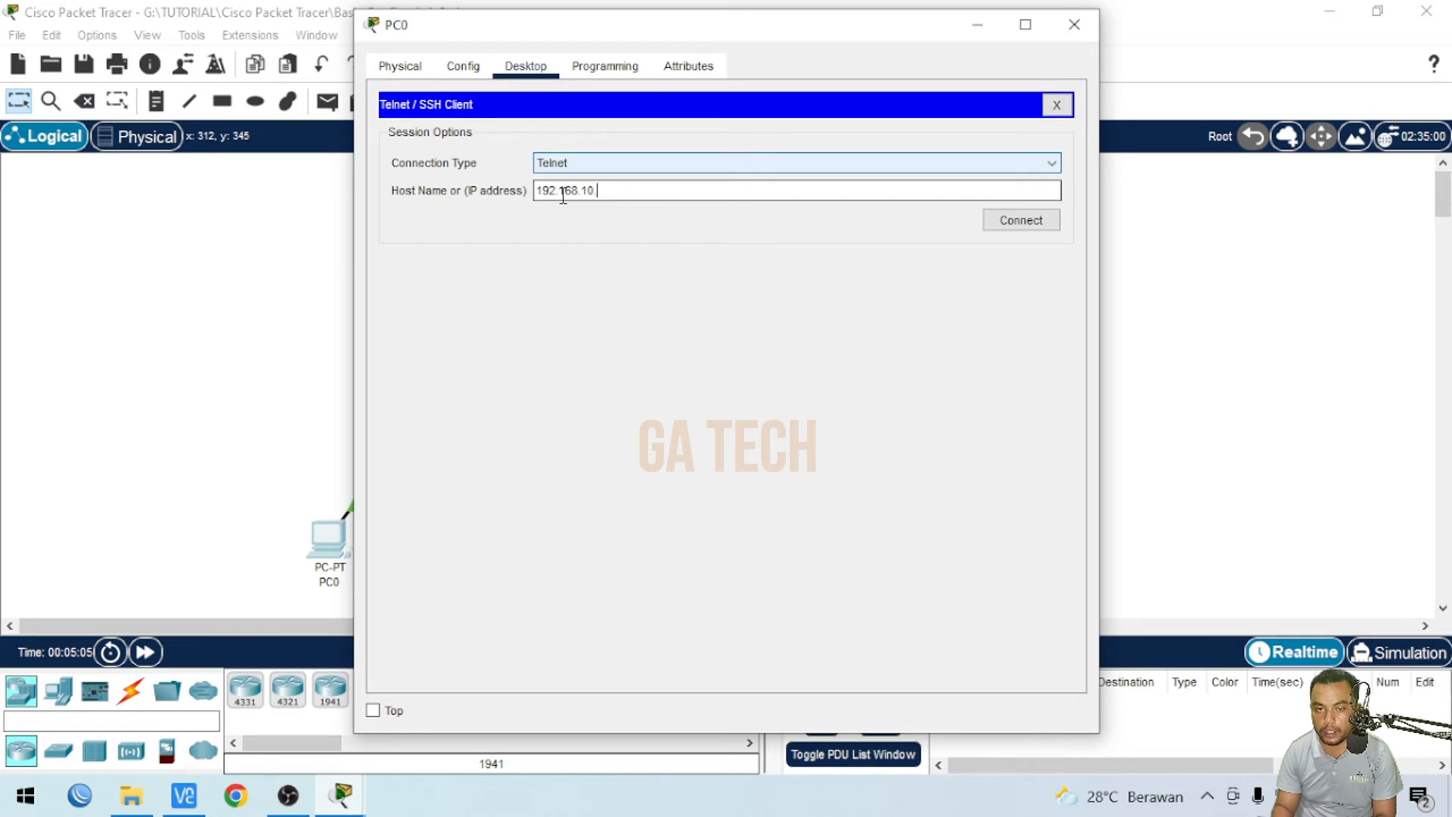
pyautogui.click(1019, 221)
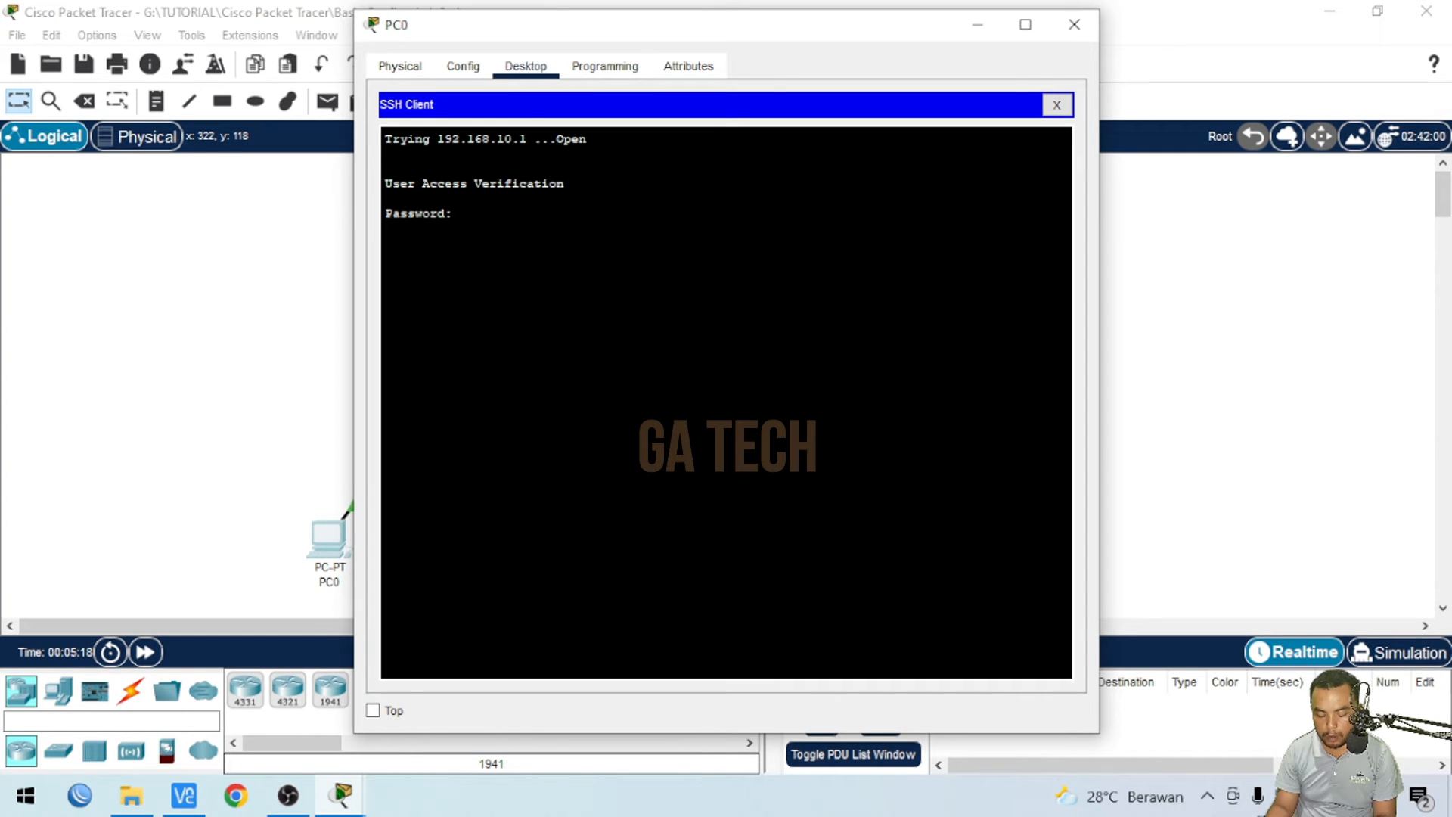
# - Log in to the router over Telnet with the vty password and enter privileged mode with the enable password
pyautogui.press('Return')
pyautogui.write('en')
pyautogui.press('Return')
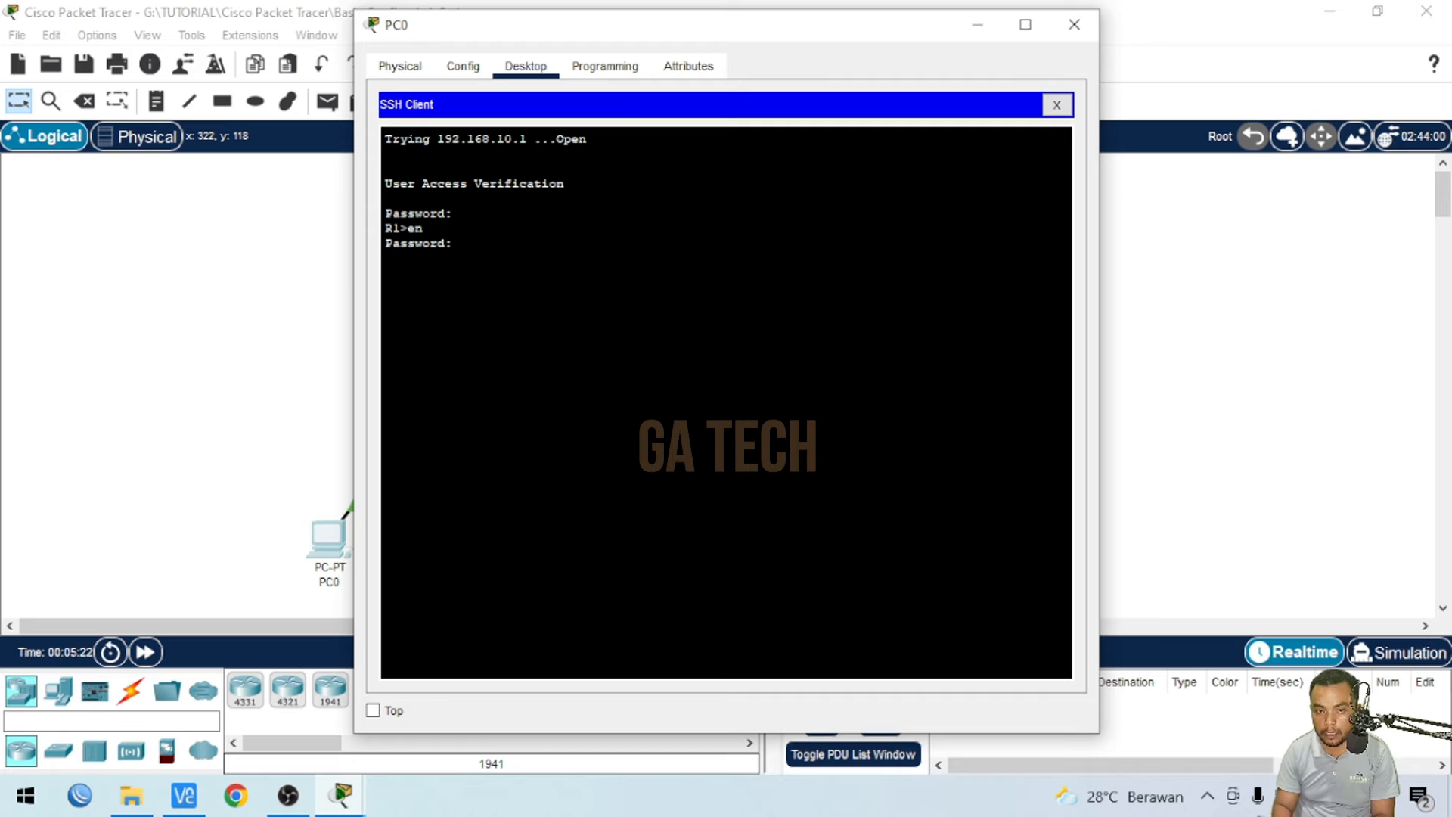
pyautogui.press('Return')
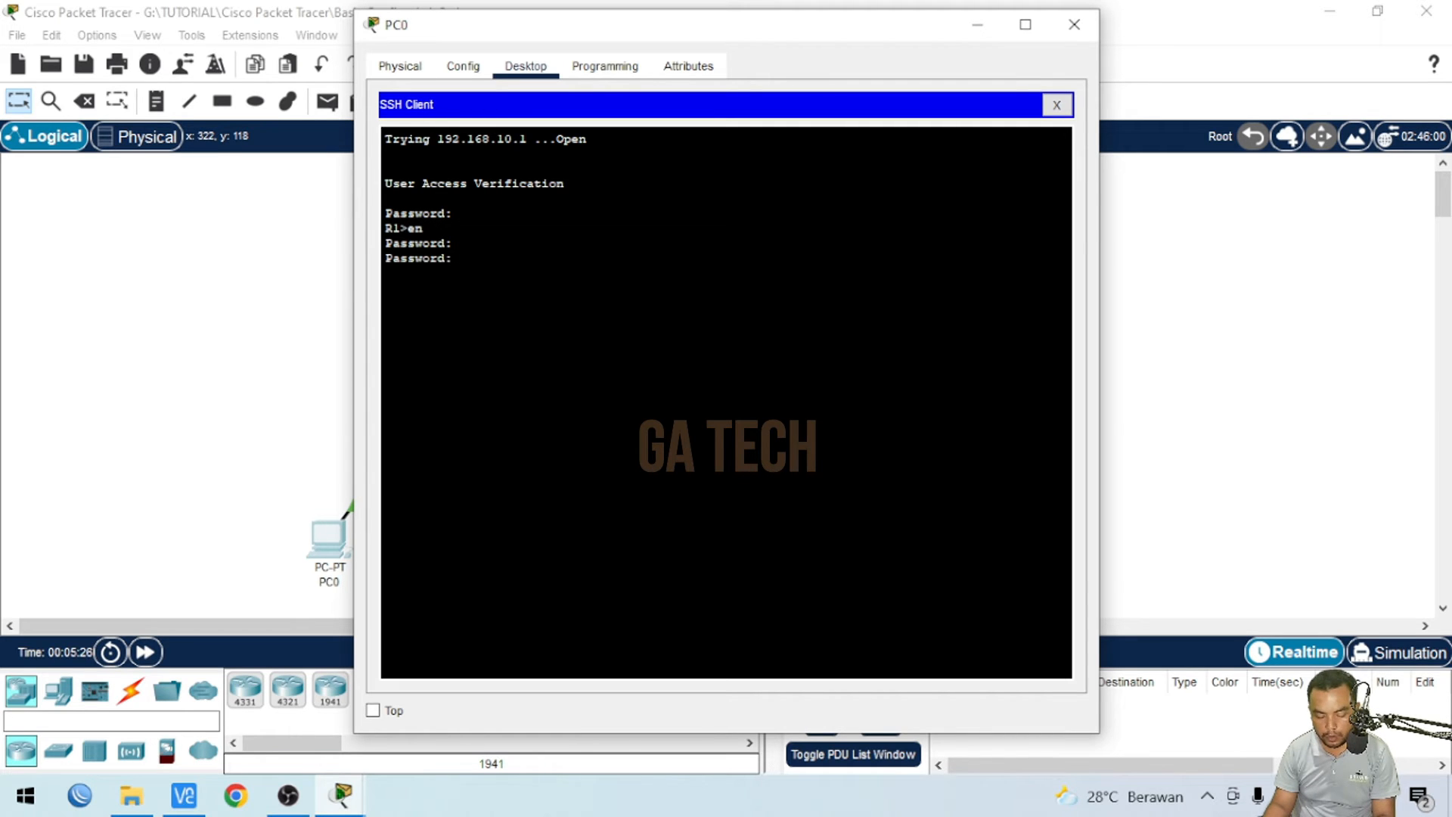
pyautogui.press('Return')
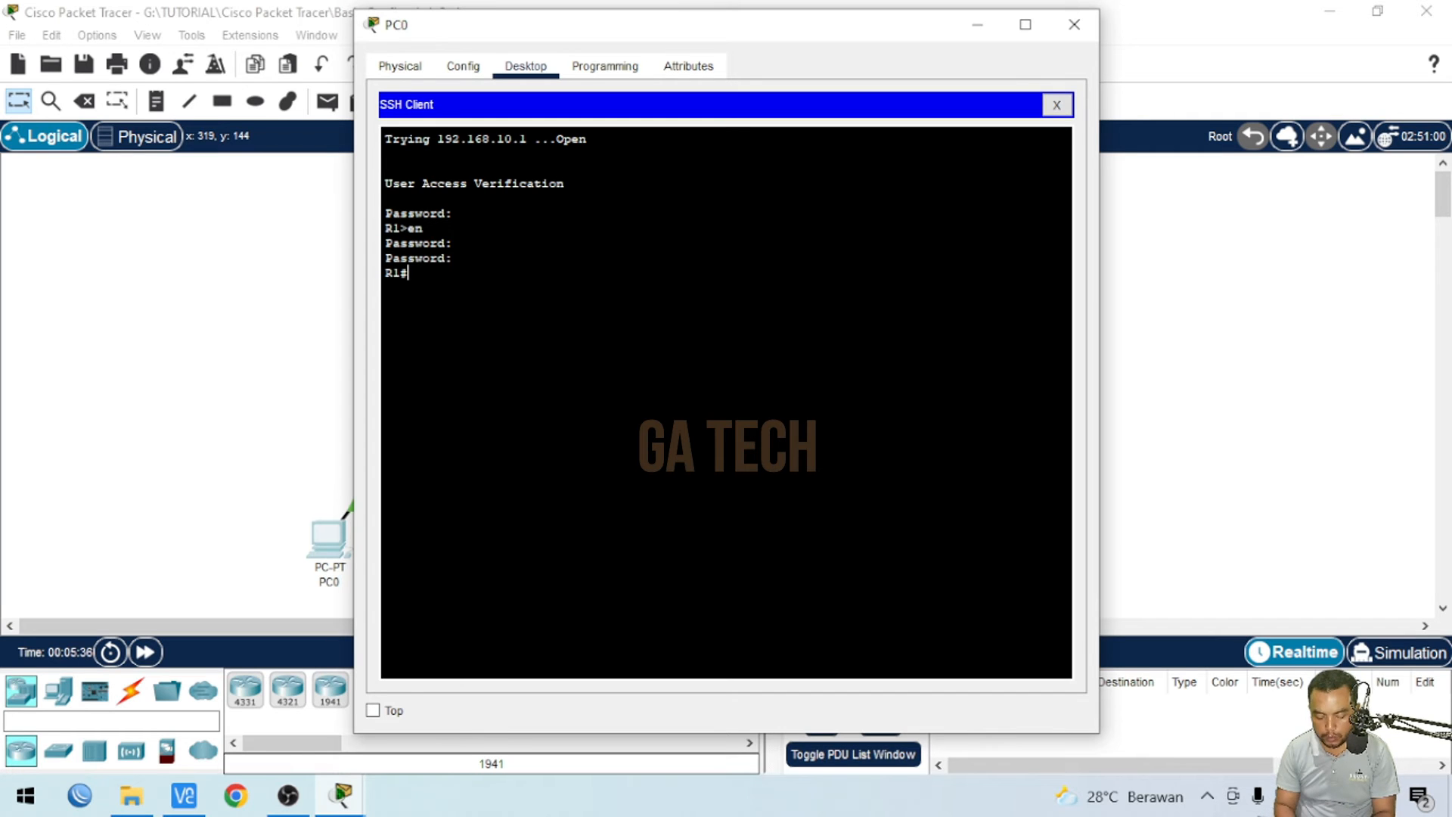
# - Display the router's running configuration through the Telnet session and review the vty line settings
pyautogui.write('ow')
pyautogui.press('Return')
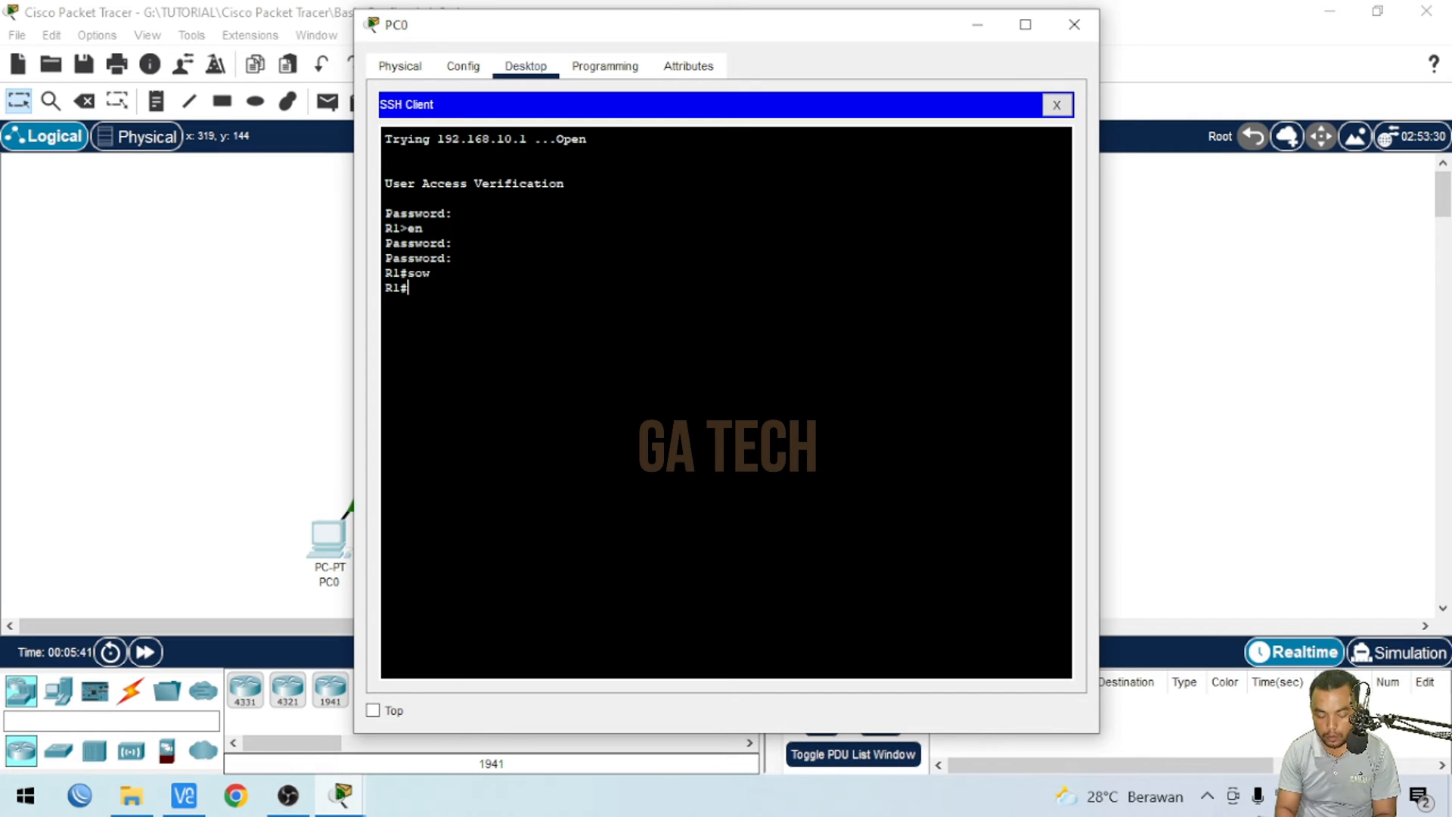
pyautogui.write('sho')
pyautogui.press('Tab')
pyautogui.write('run')
pyautogui.press('Tab')
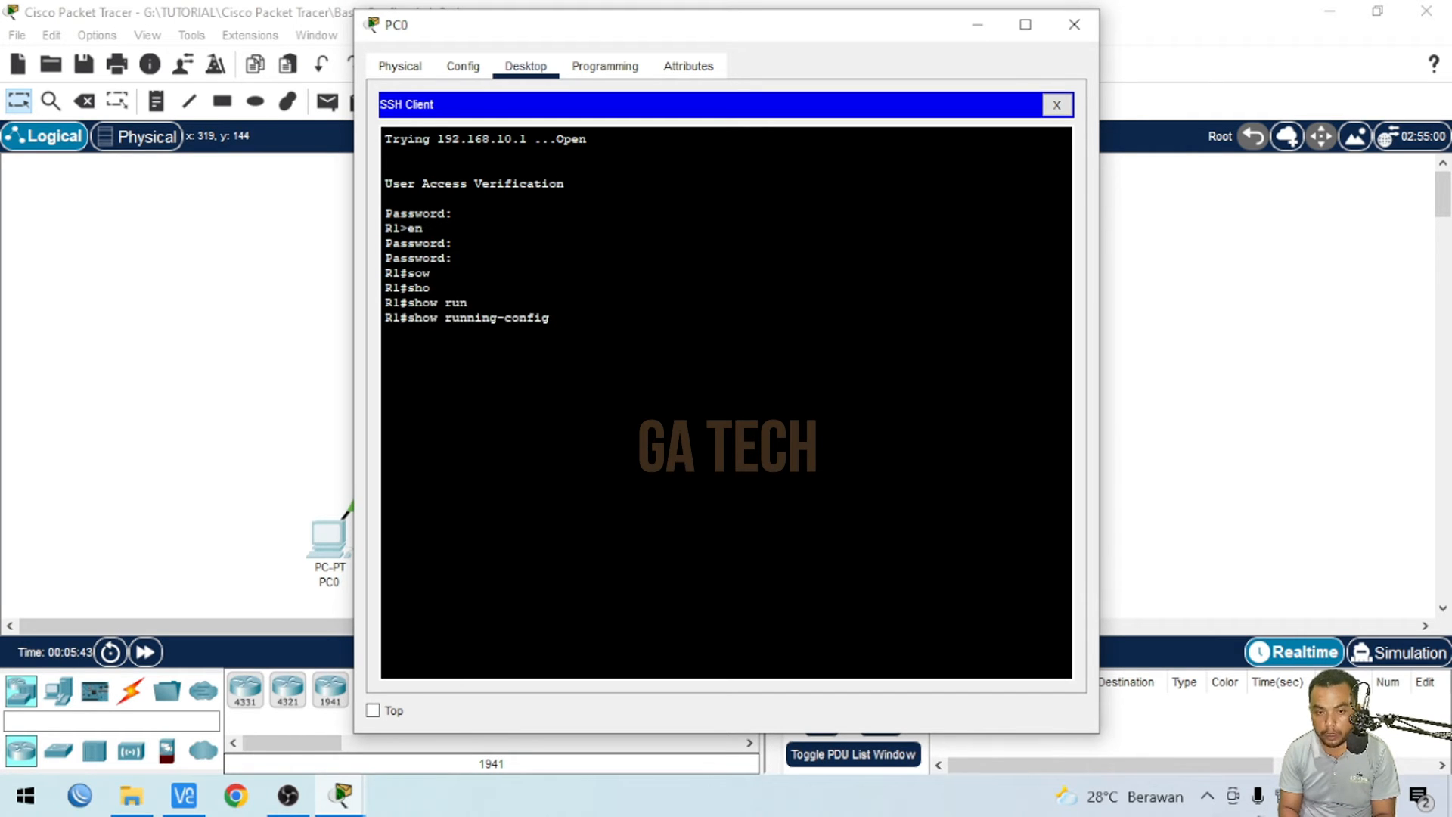
pyautogui.press('Return')
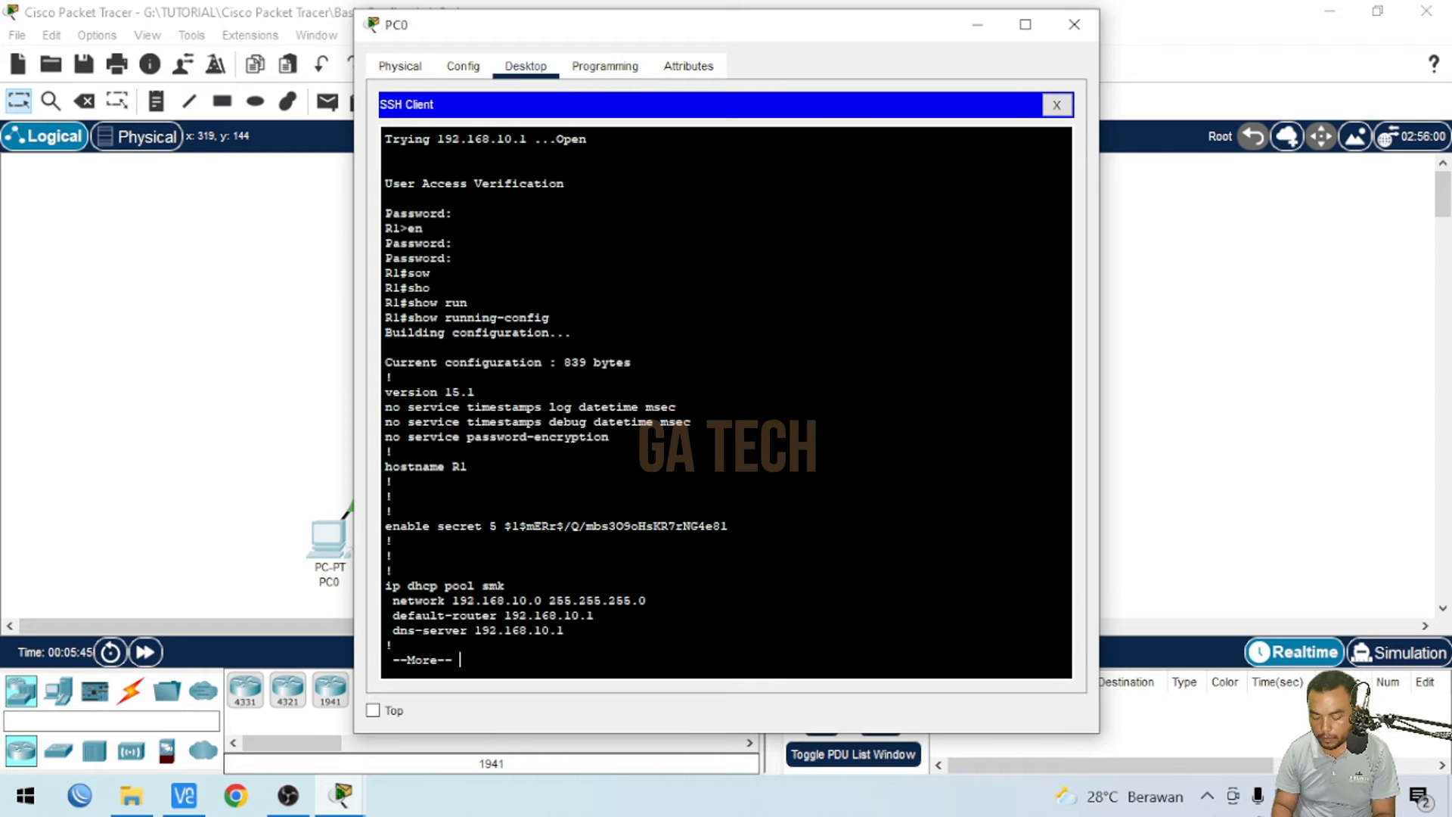
pyautogui.press('q')
pyautogui.press('Up')
pyautogui.press('Return')
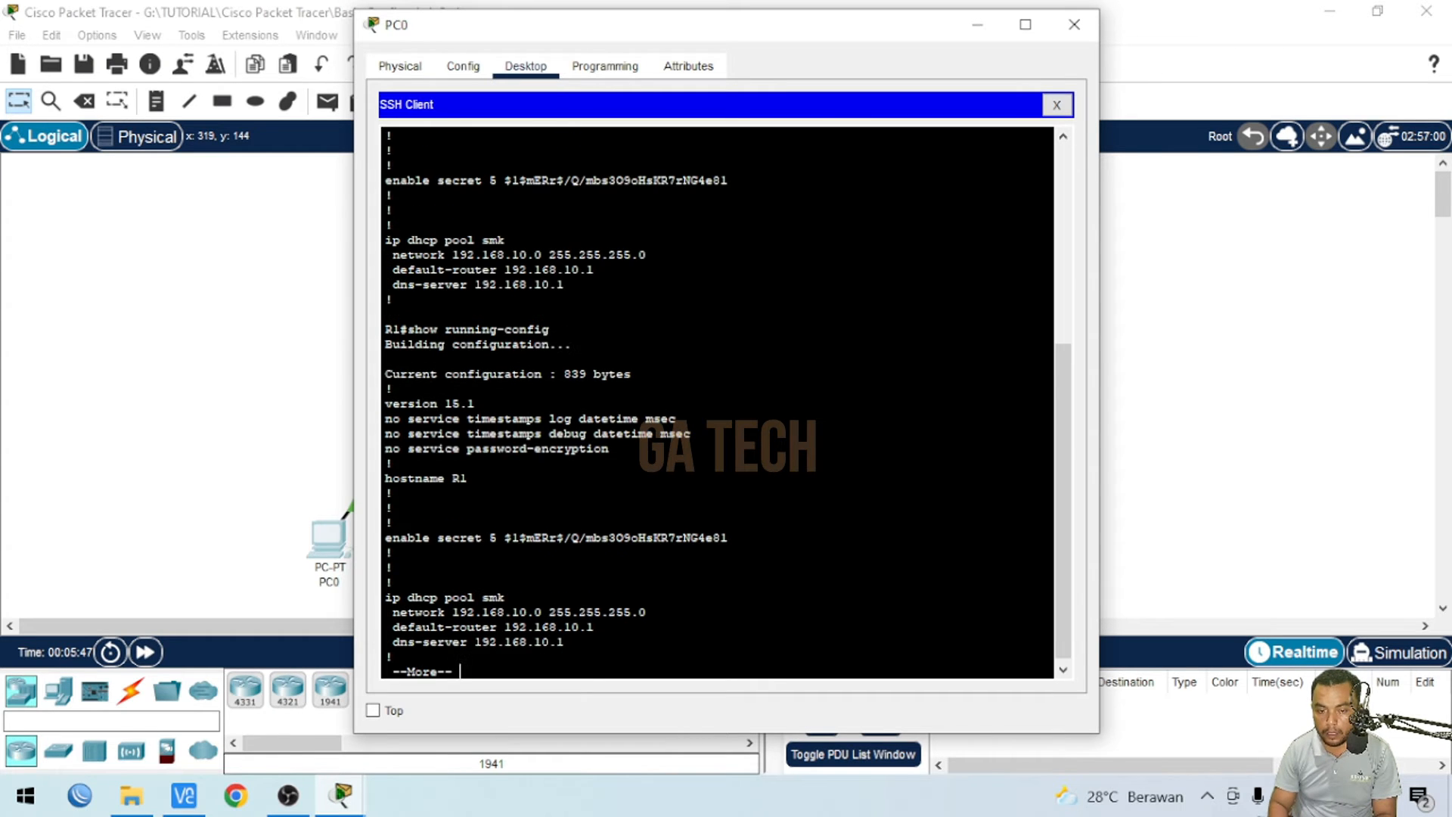
pyautogui.press('Return')
pyautogui.press('Return')
pyautogui.press('Return')
pyautogui.press('Return')
pyautogui.press('Return')
pyautogui.press('Return')
pyautogui.press('Return')
pyautogui.press('Return')
pyautogui.press('Return')
pyautogui.press('Return')
pyautogui.press('Return')
pyautogui.press('Return')
pyautogui.press('Return')
pyautogui.press('Return')
pyautogui.press('Return')
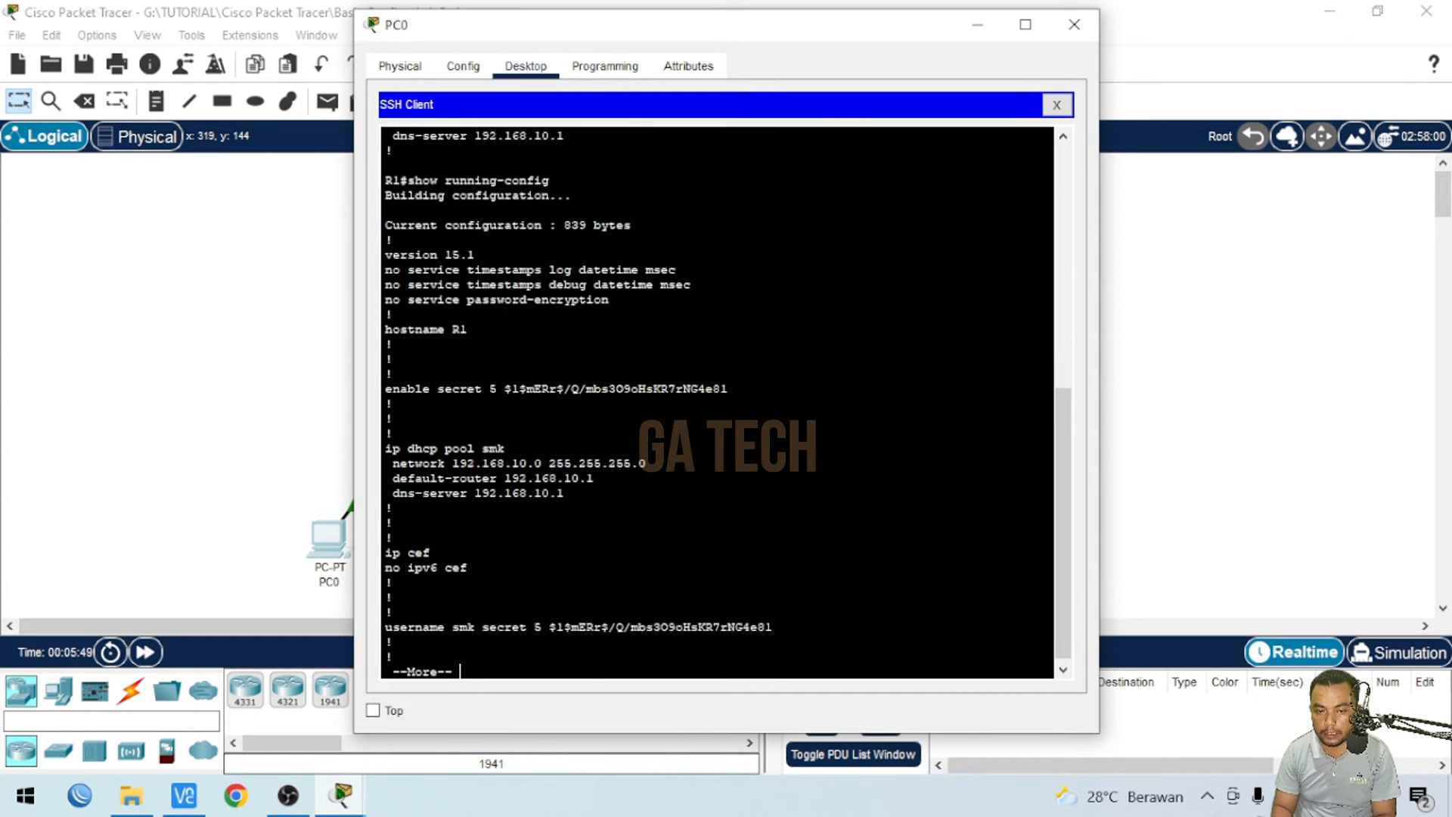
pyautogui.press('Return')
pyautogui.press('Return')
pyautogui.press('Return')
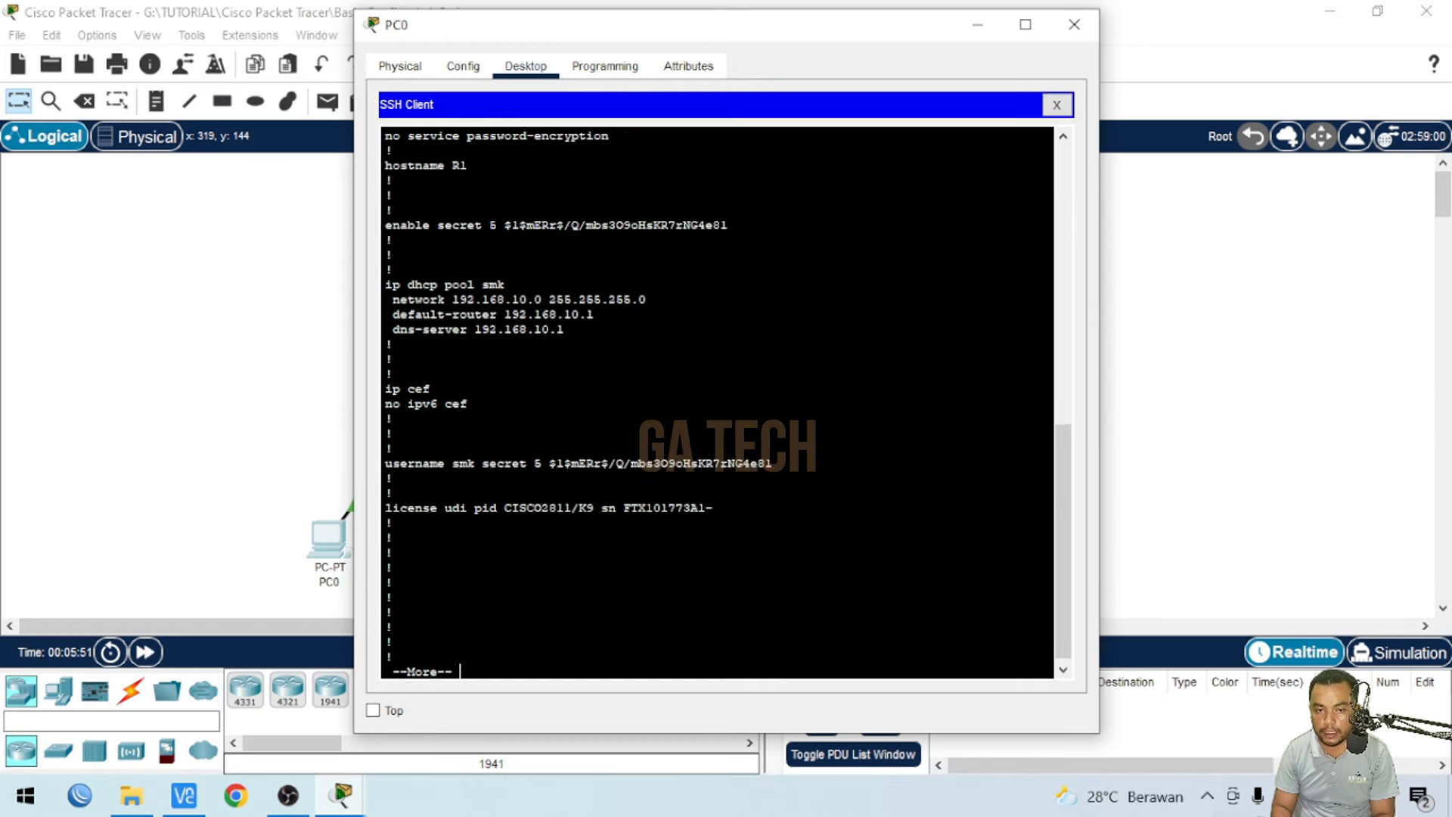
pyautogui.press('space')
pyautogui.press('Return')
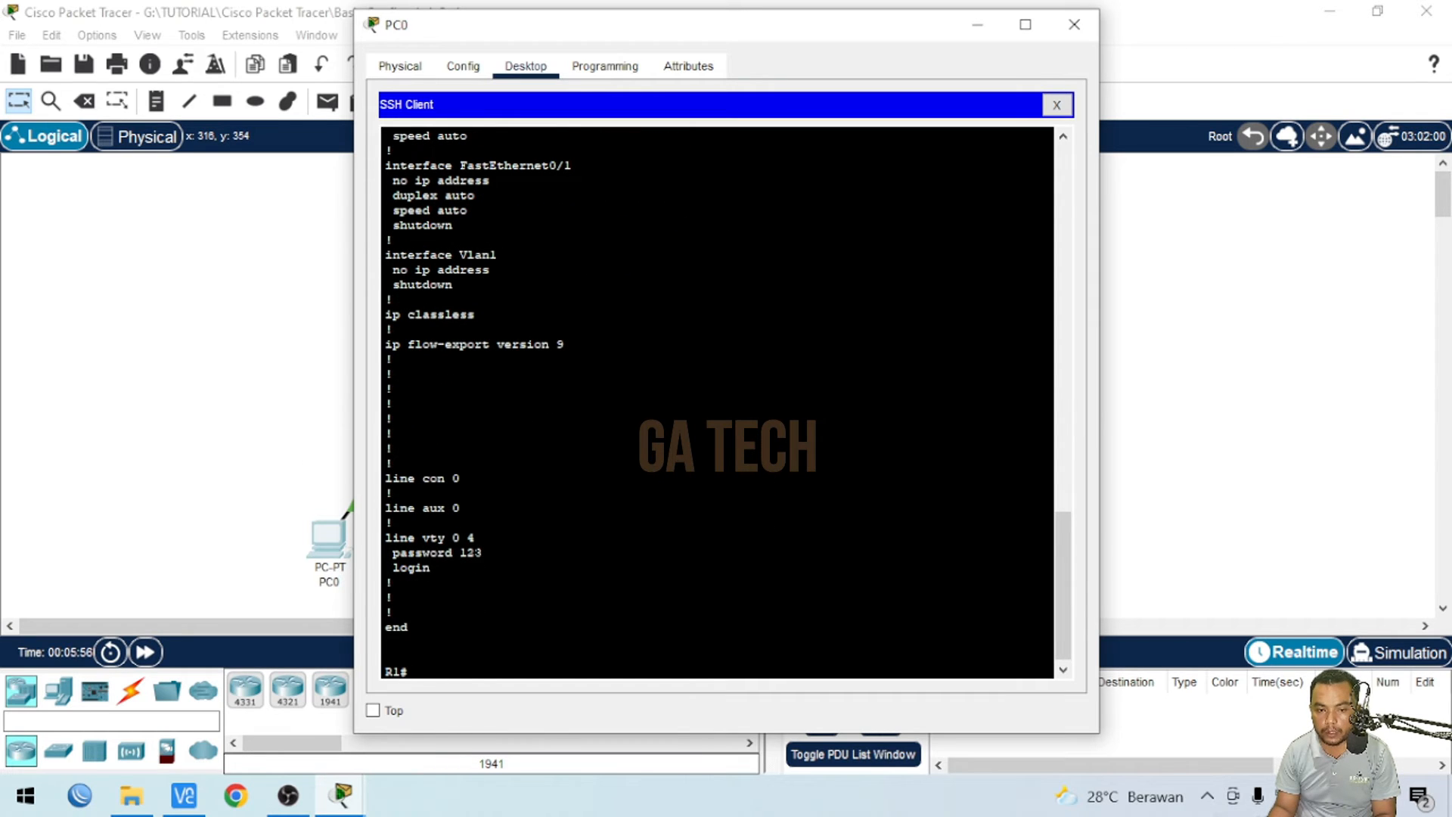
pyautogui.moveTo(460, 553); pyautogui.dragTo(483, 553)
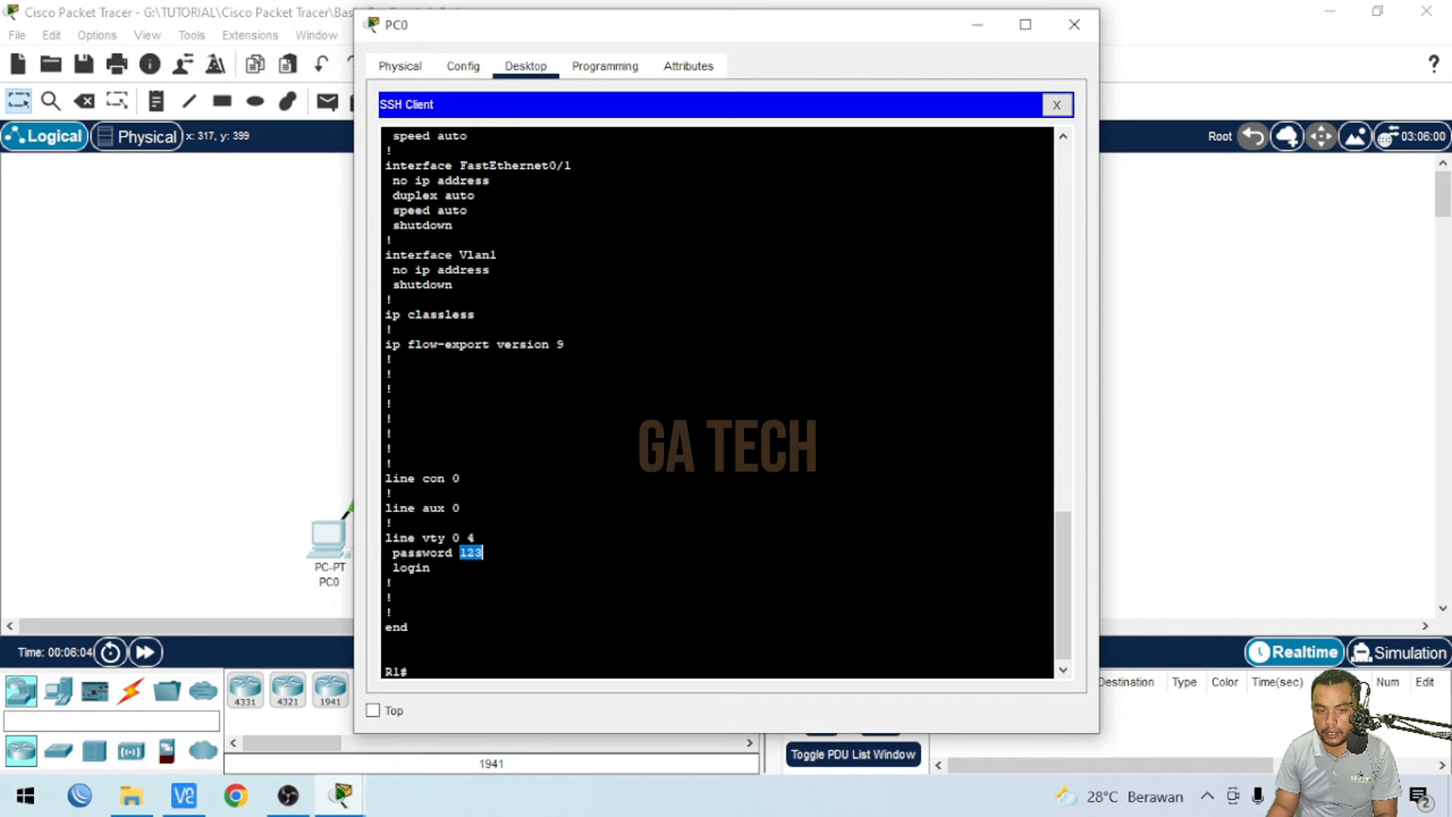
# - Close the Telnet session, confirming termination, and close the PC0 window
pyautogui.click(386, 656)
pyautogui.click(298, 315)
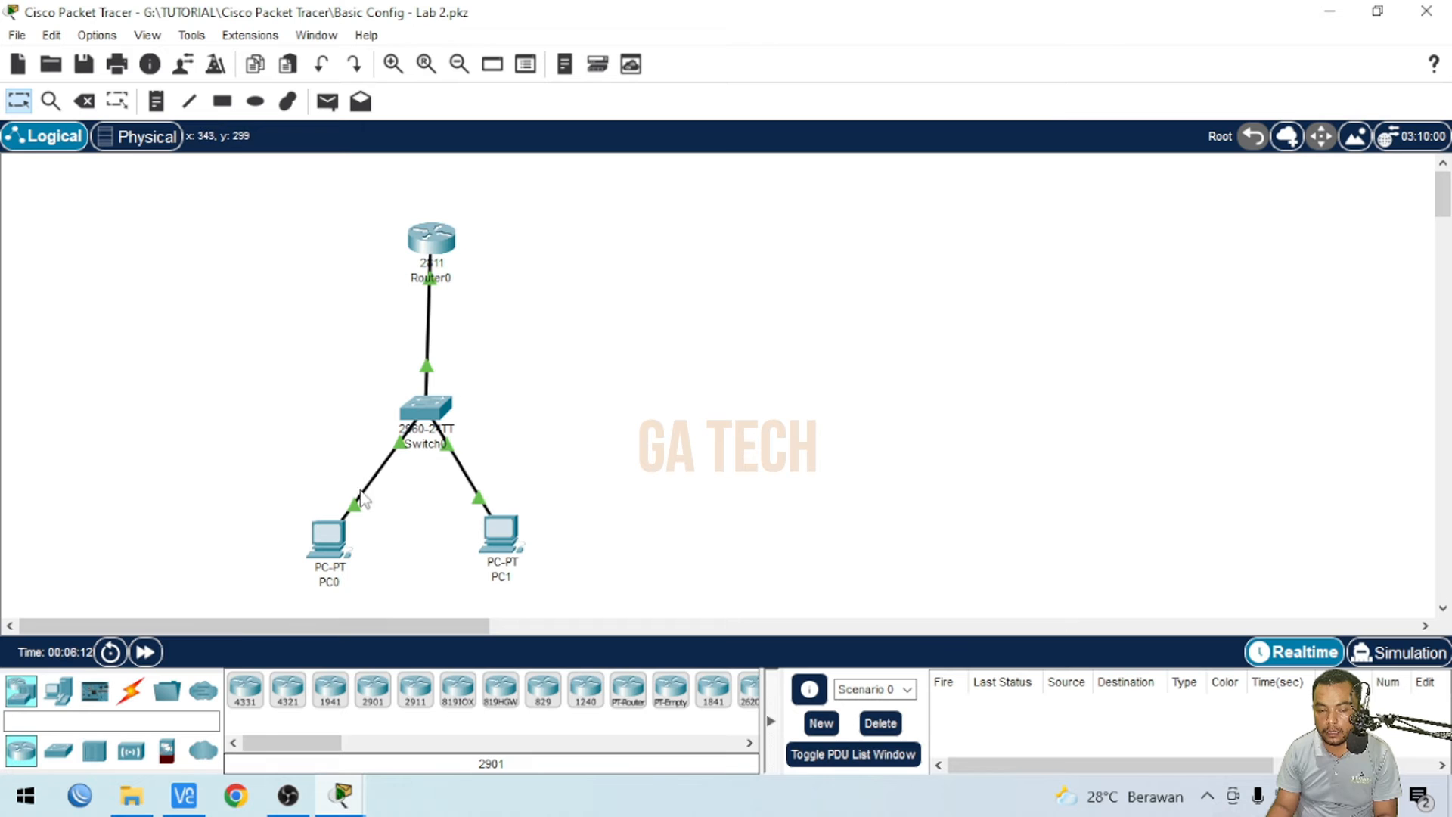
pyautogui.click(344, 794)
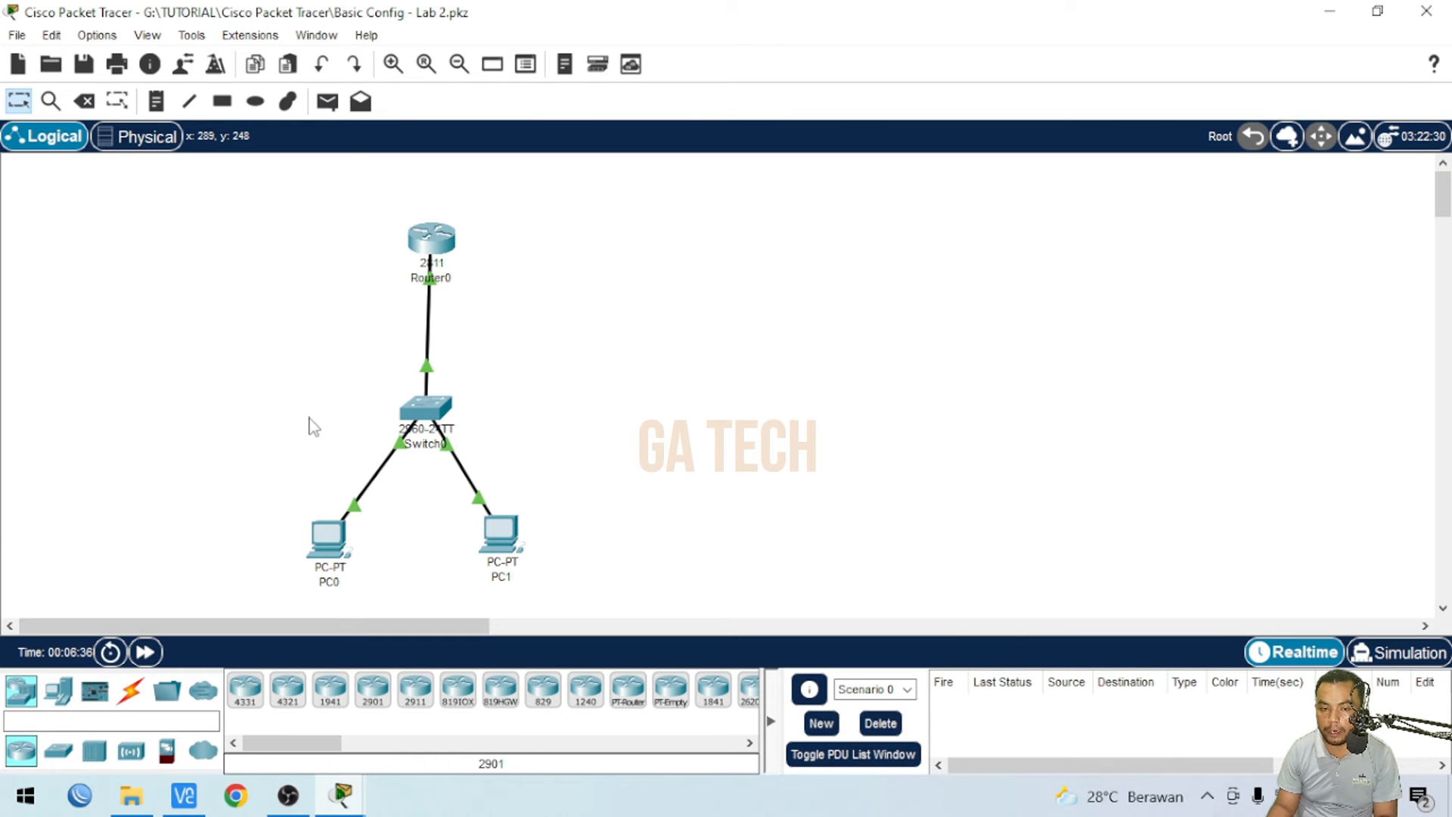
pyautogui.click(325, 544)
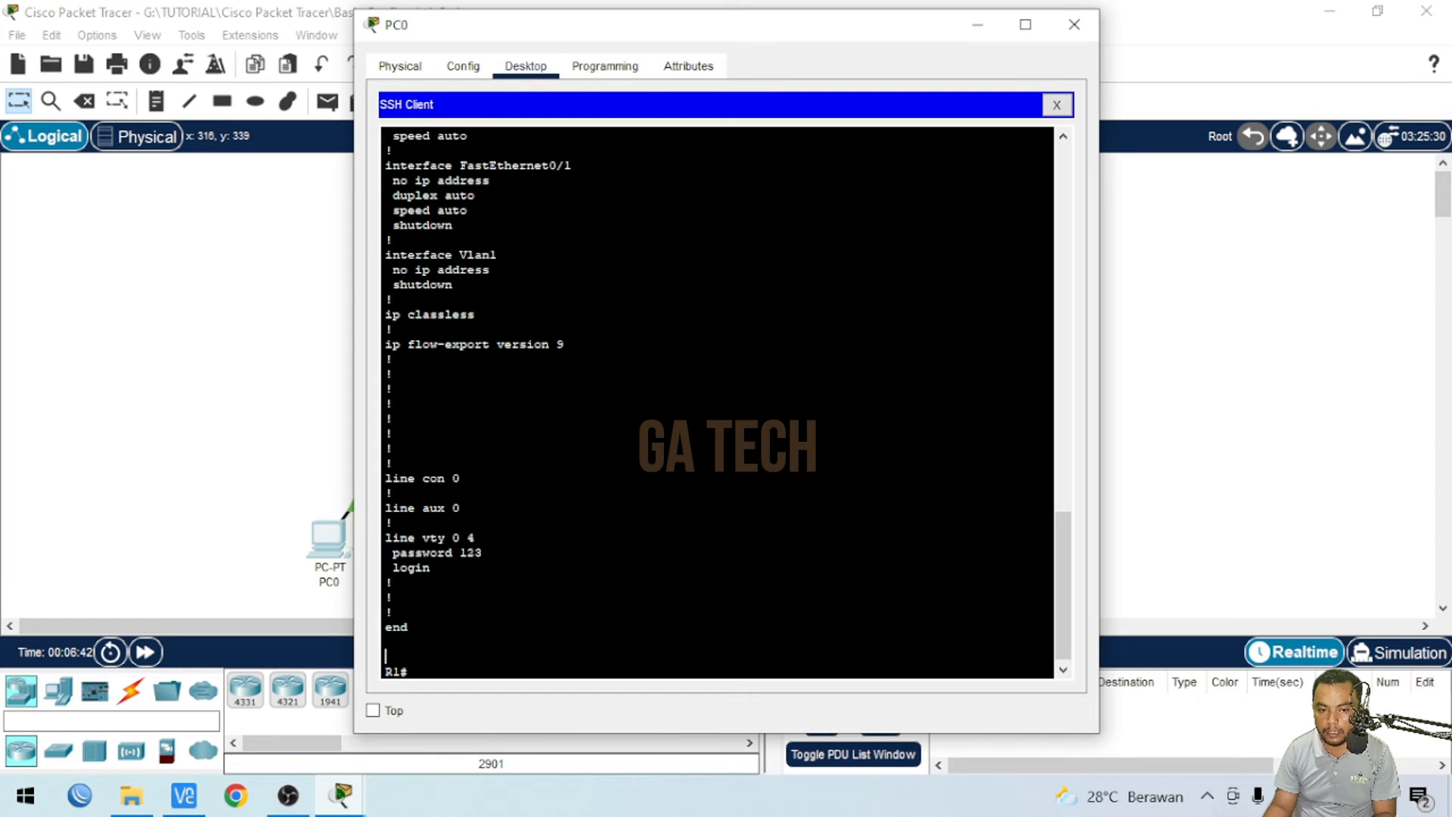
pyautogui.click(1056, 105)
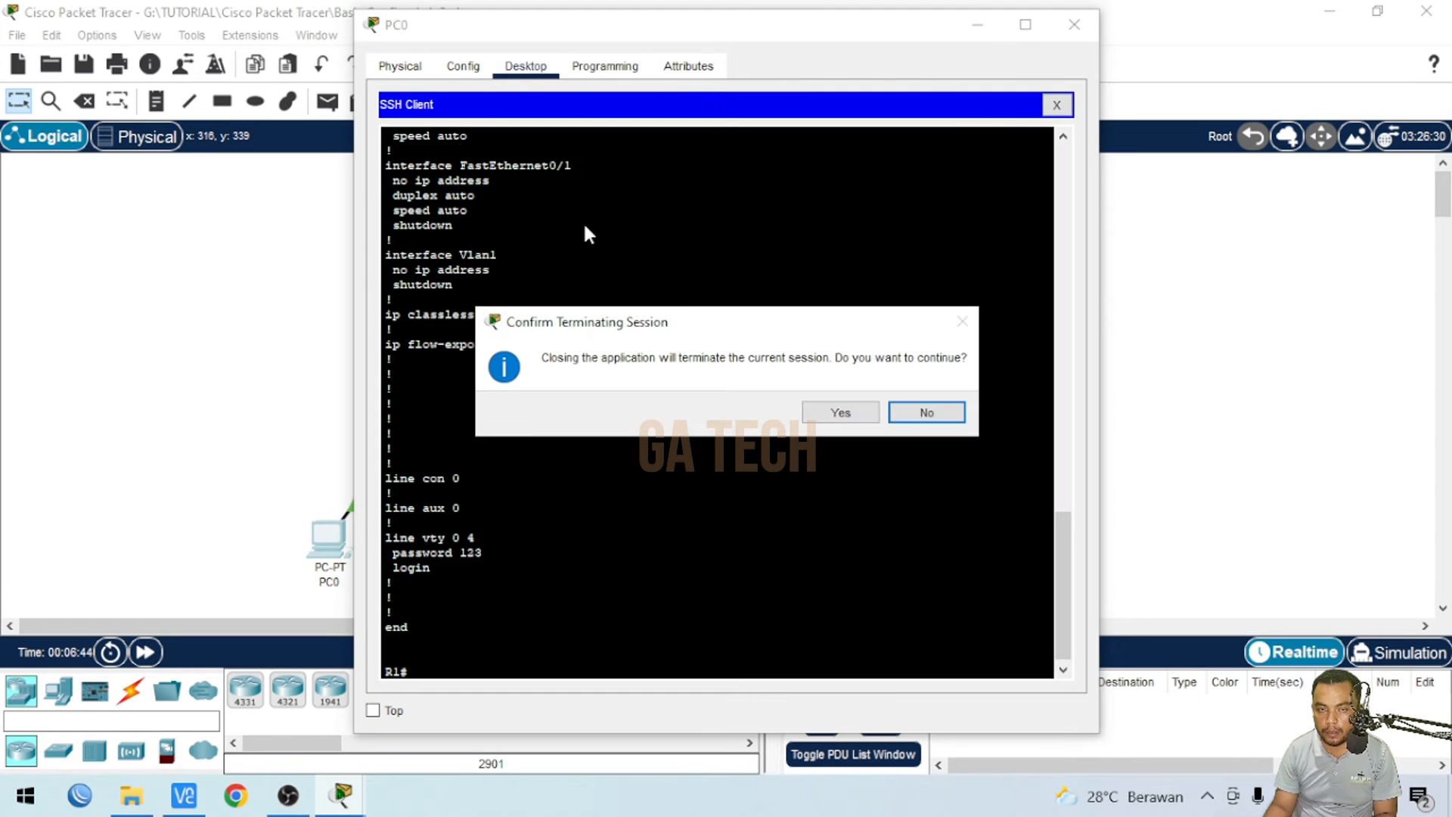
pyautogui.click(841, 413)
pyautogui.hotkey('alt', 'F4')
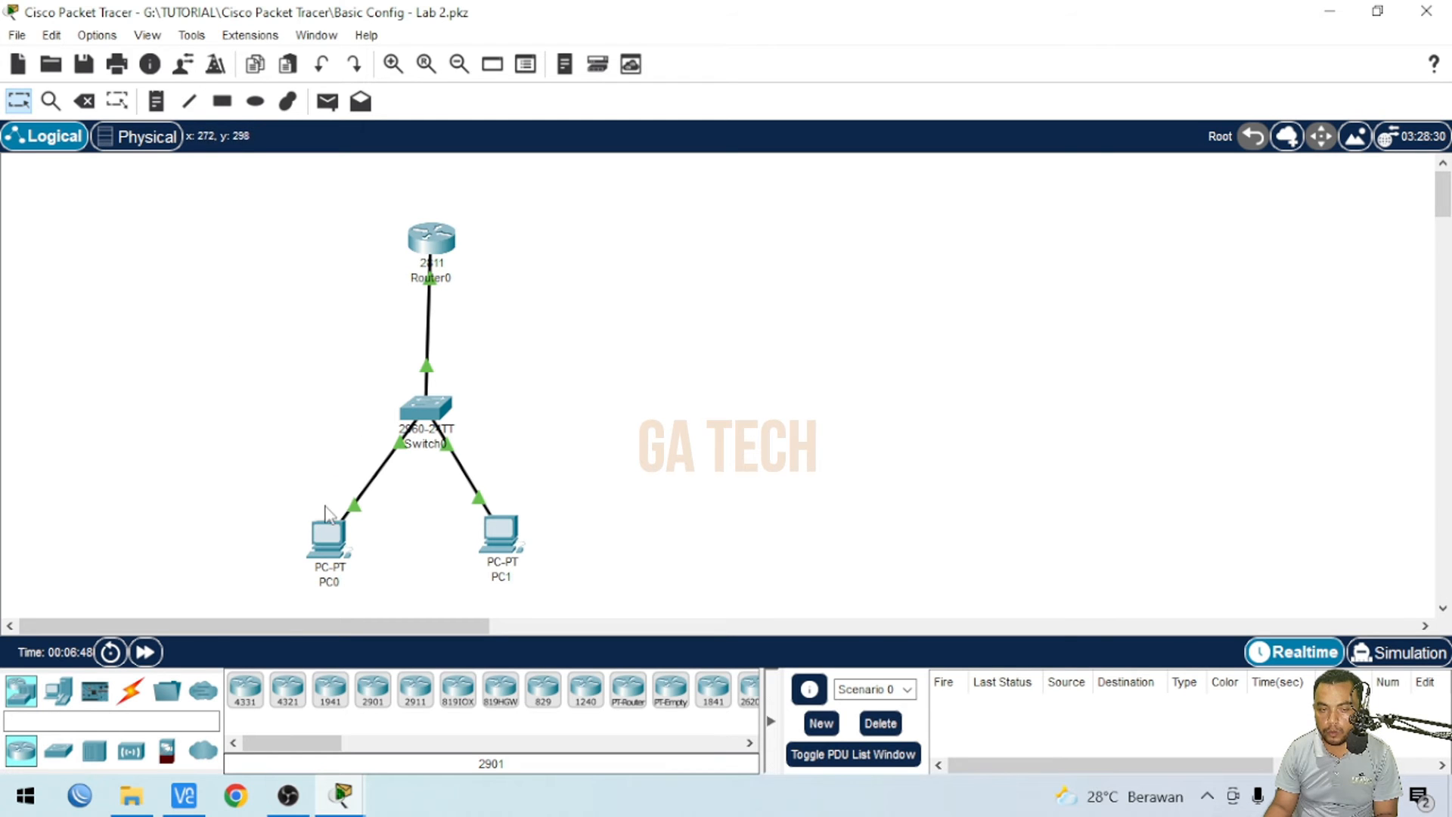
# - Try an SSH connection from PC0 to 192.168.10.1 with username smk, declining to reestablish the session
pyautogui.click(330, 547)
pyautogui.scroll(-3, 836, 375)
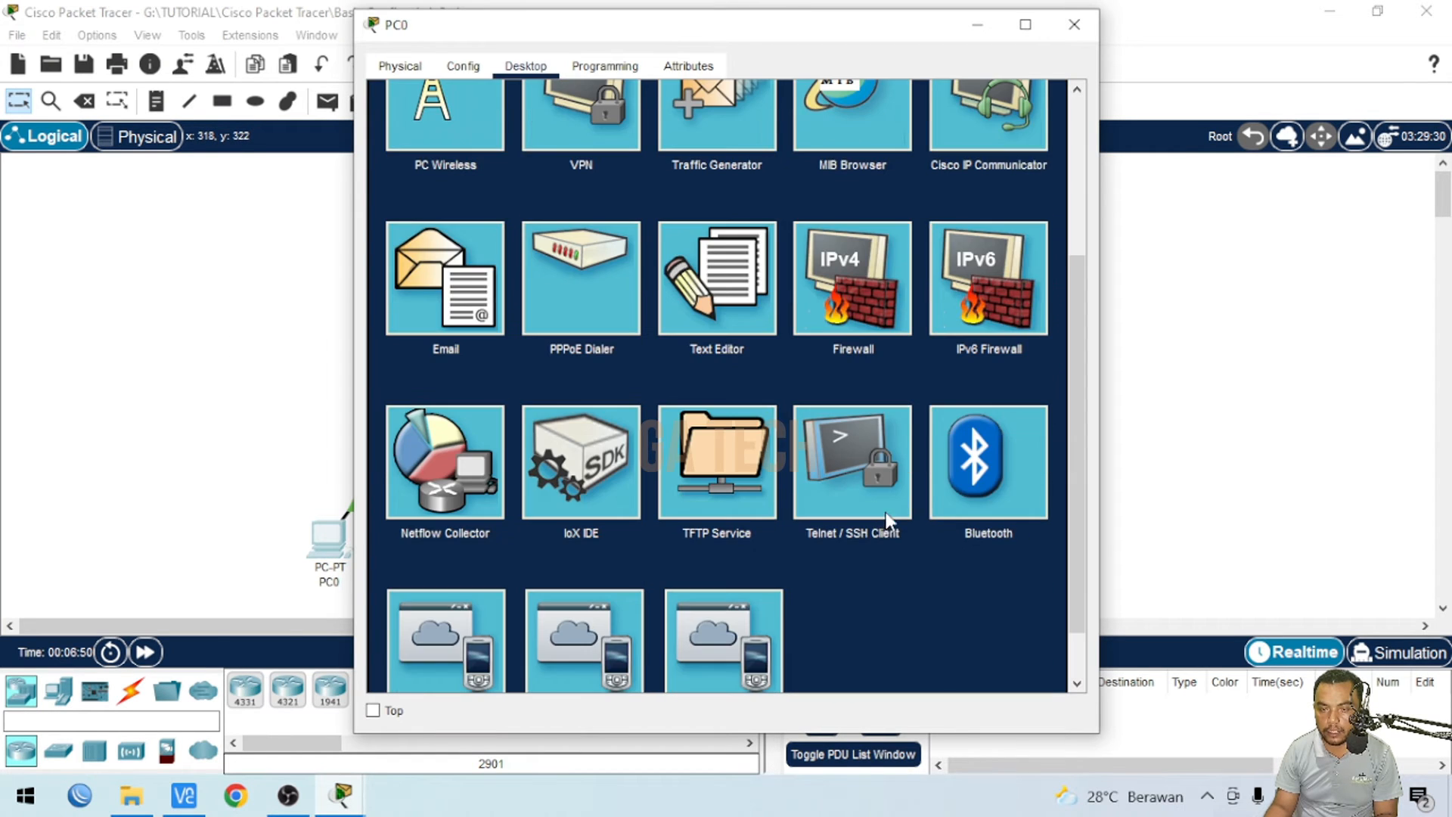
pyautogui.click(844, 458)
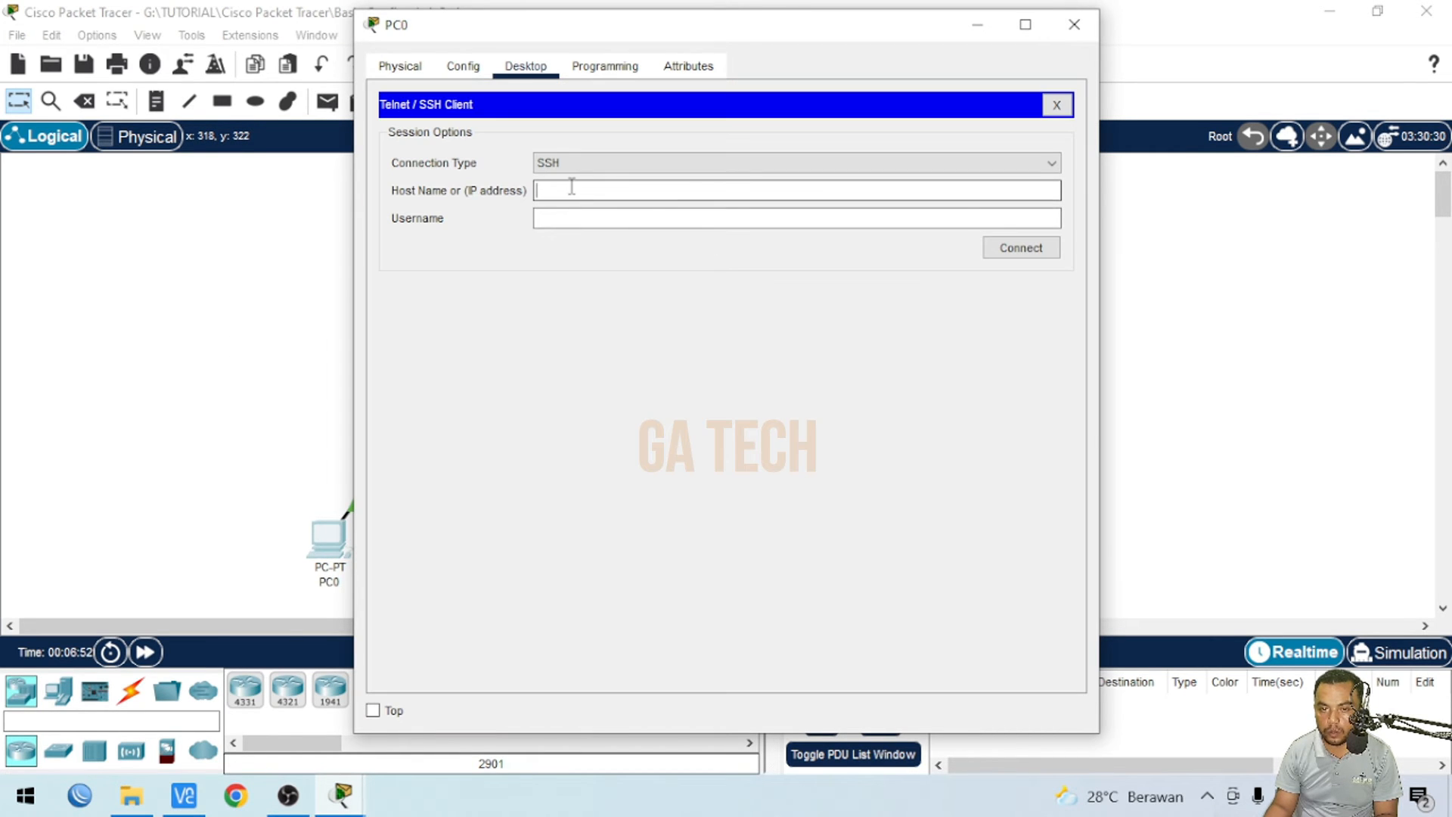
pyautogui.write('1')
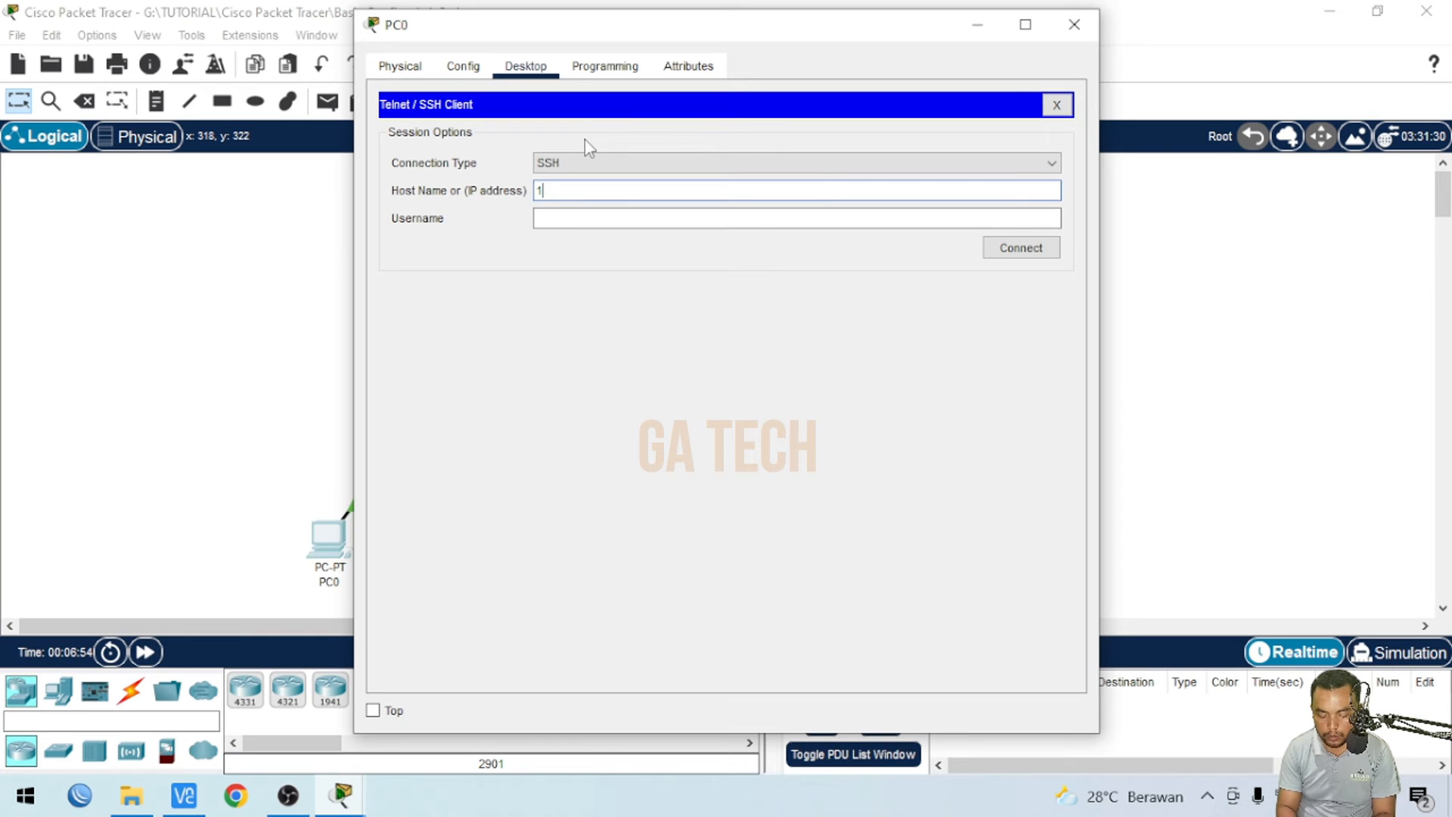
pyautogui.write('92.168.')
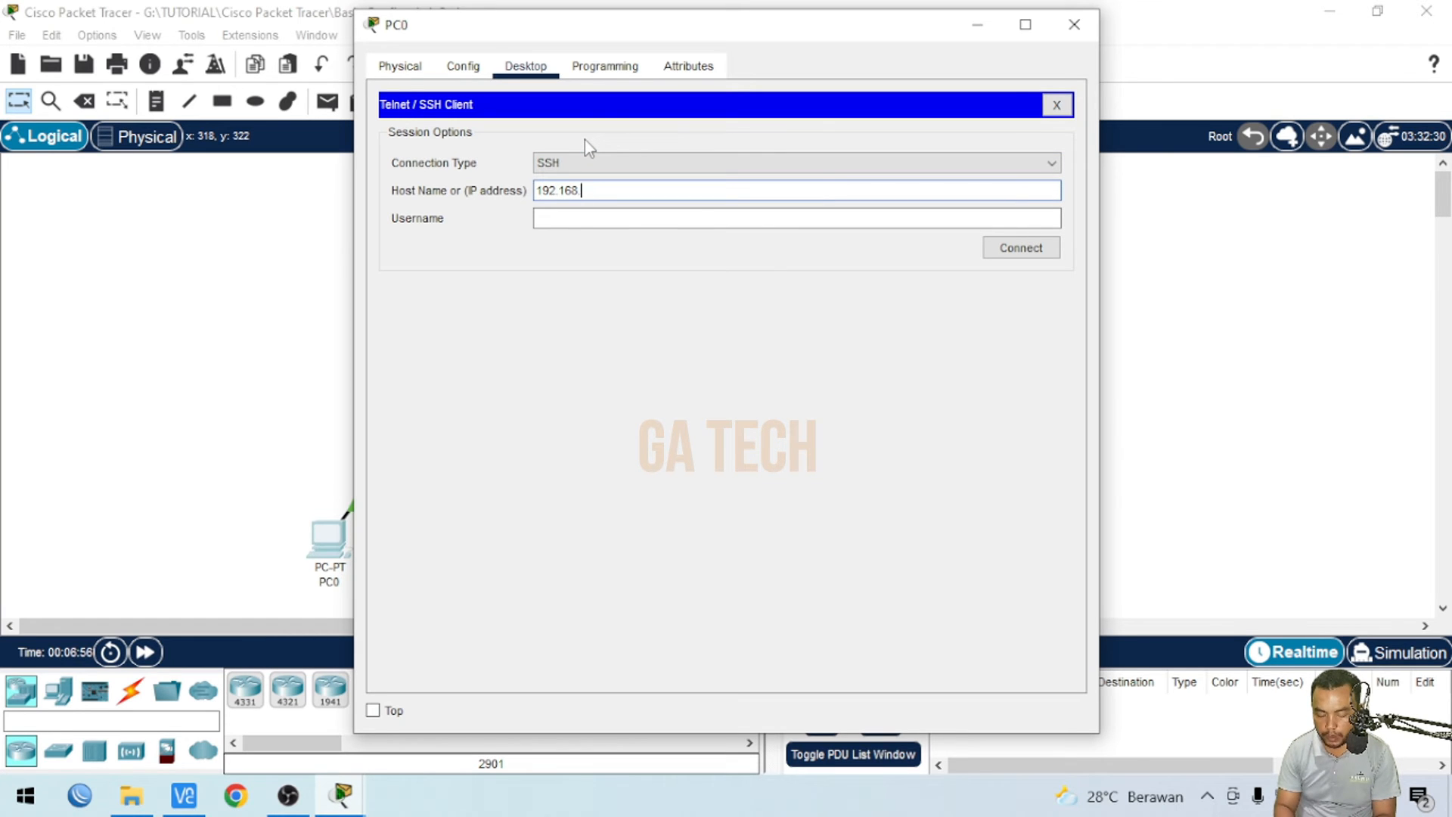
pyautogui.write('10.1')
pyautogui.press('Tab')
pyautogui.write('smk')
pyautogui.click(1017, 250)
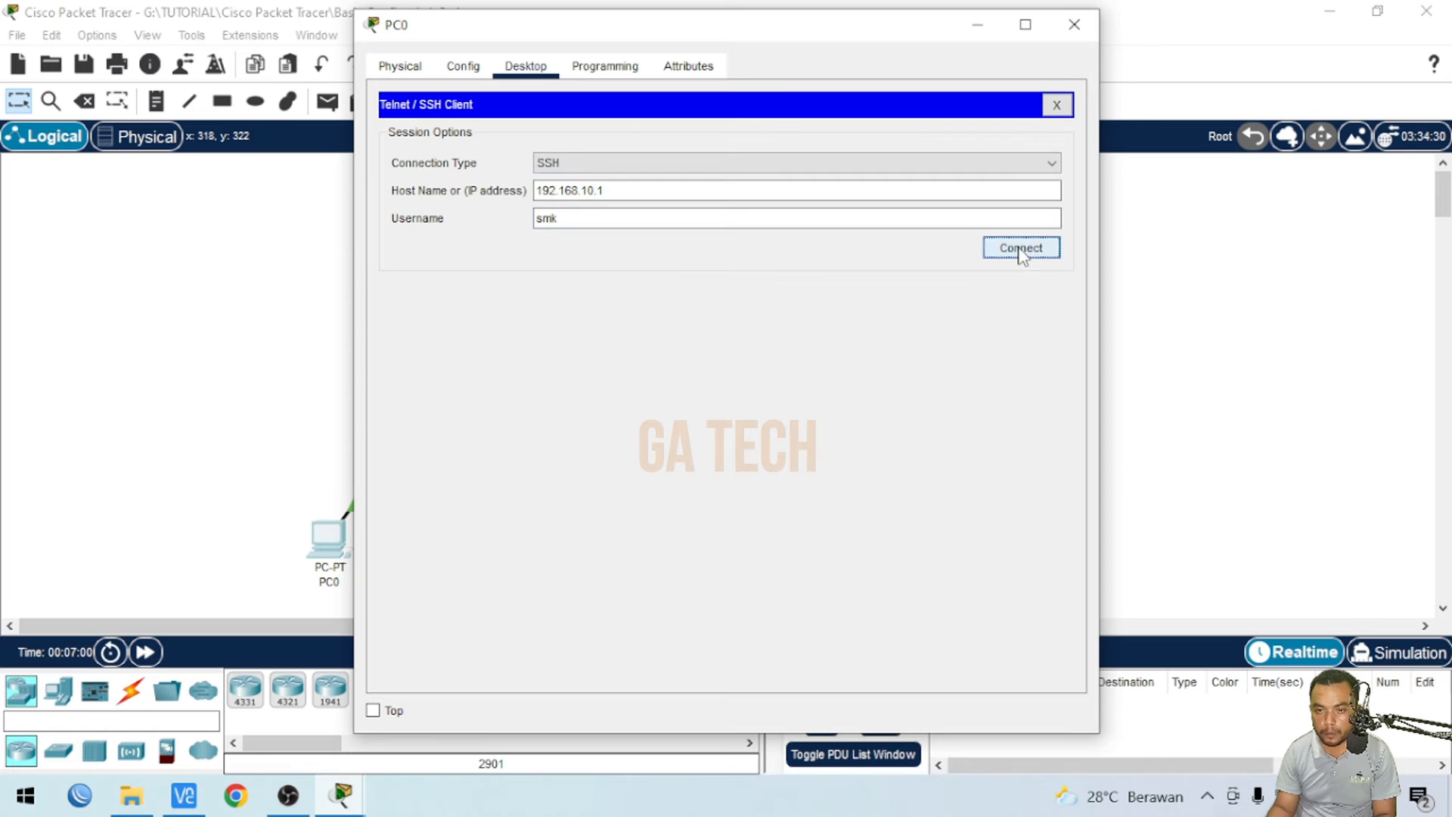
pyautogui.click(870, 415)
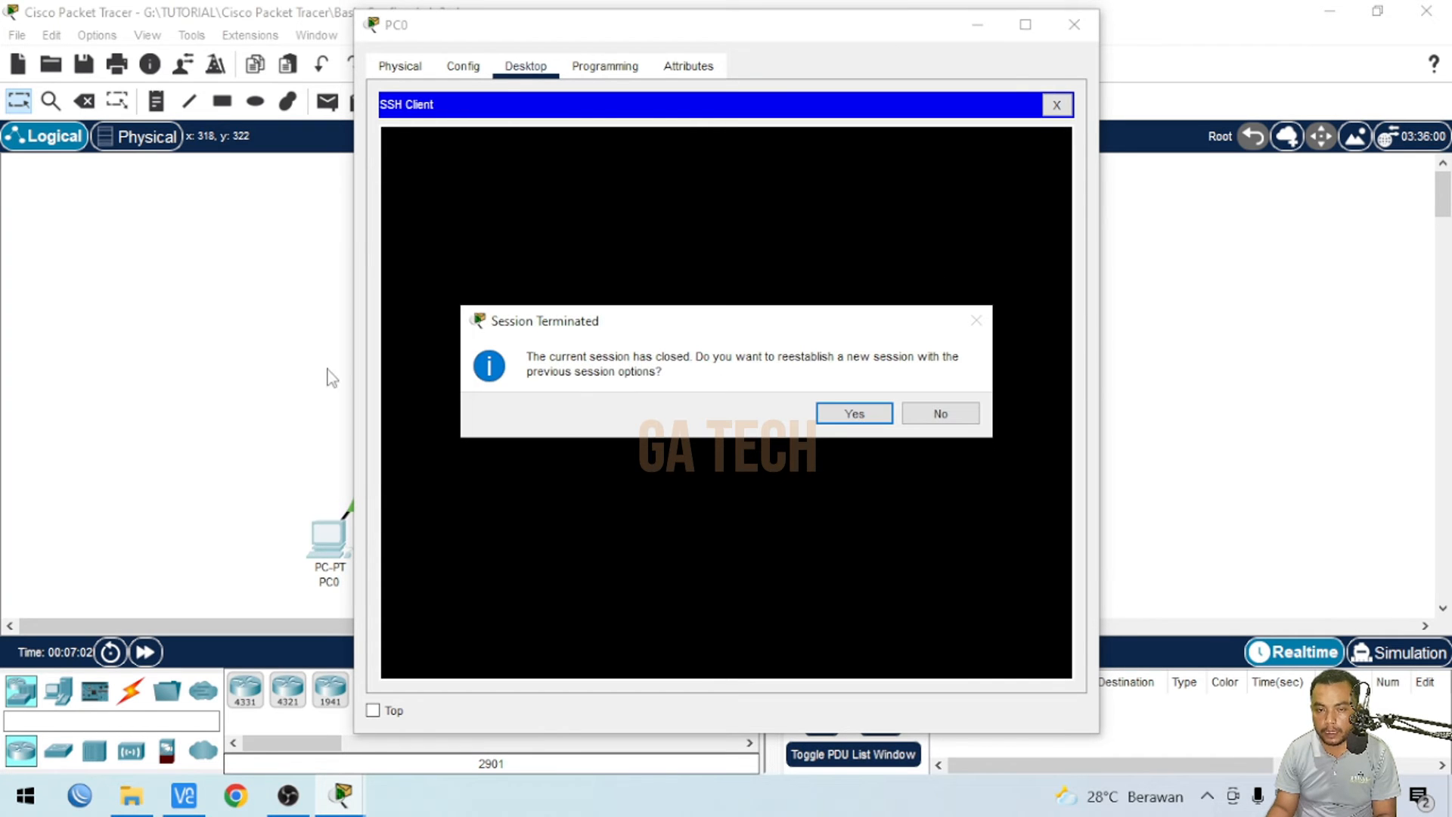
pyautogui.click(941, 417)
# - Open Router0's command line and exit vty line configuration mode
pyautogui.click(233, 239)
pyautogui.click(436, 240)
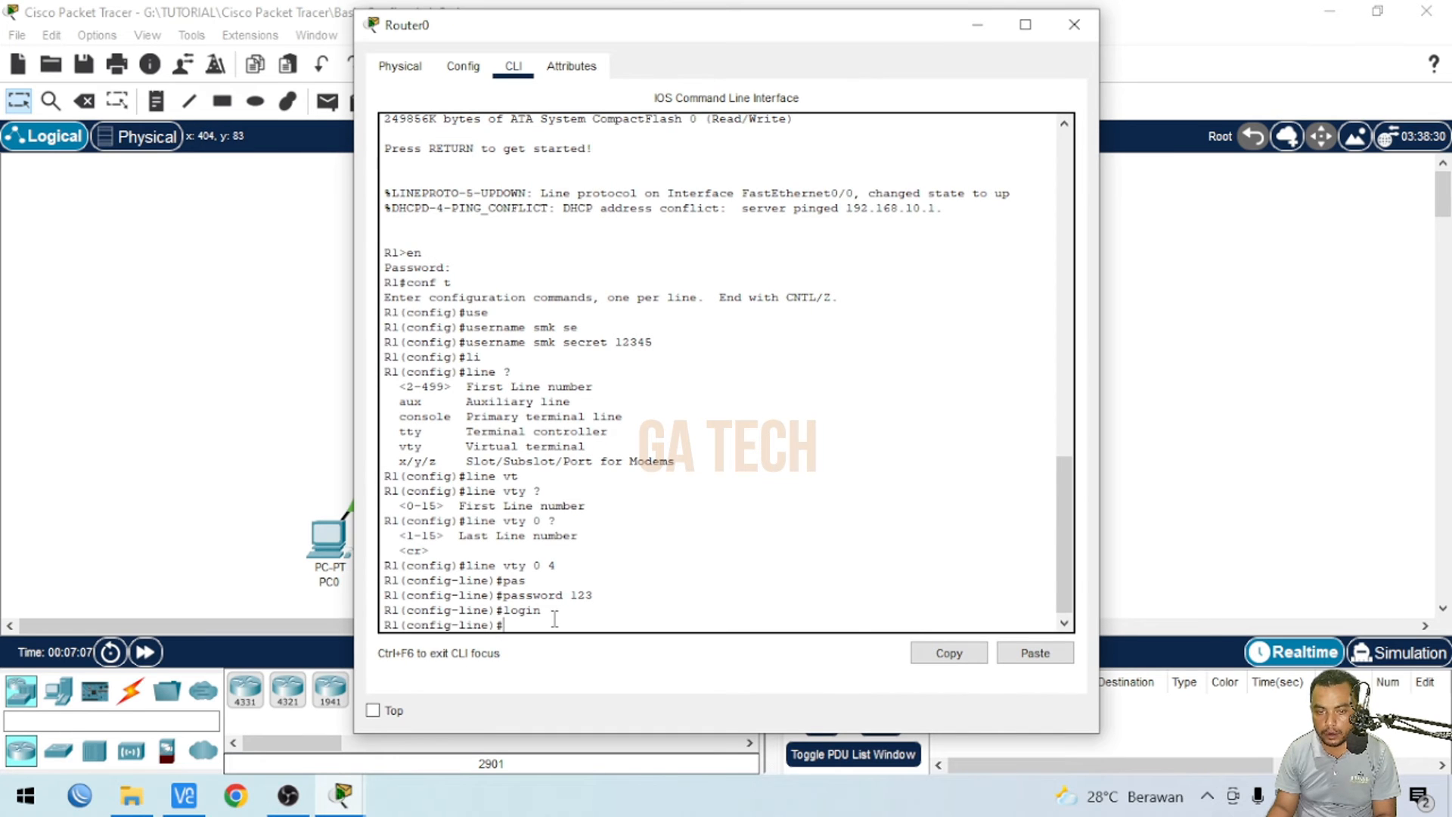
pyautogui.write('ex')
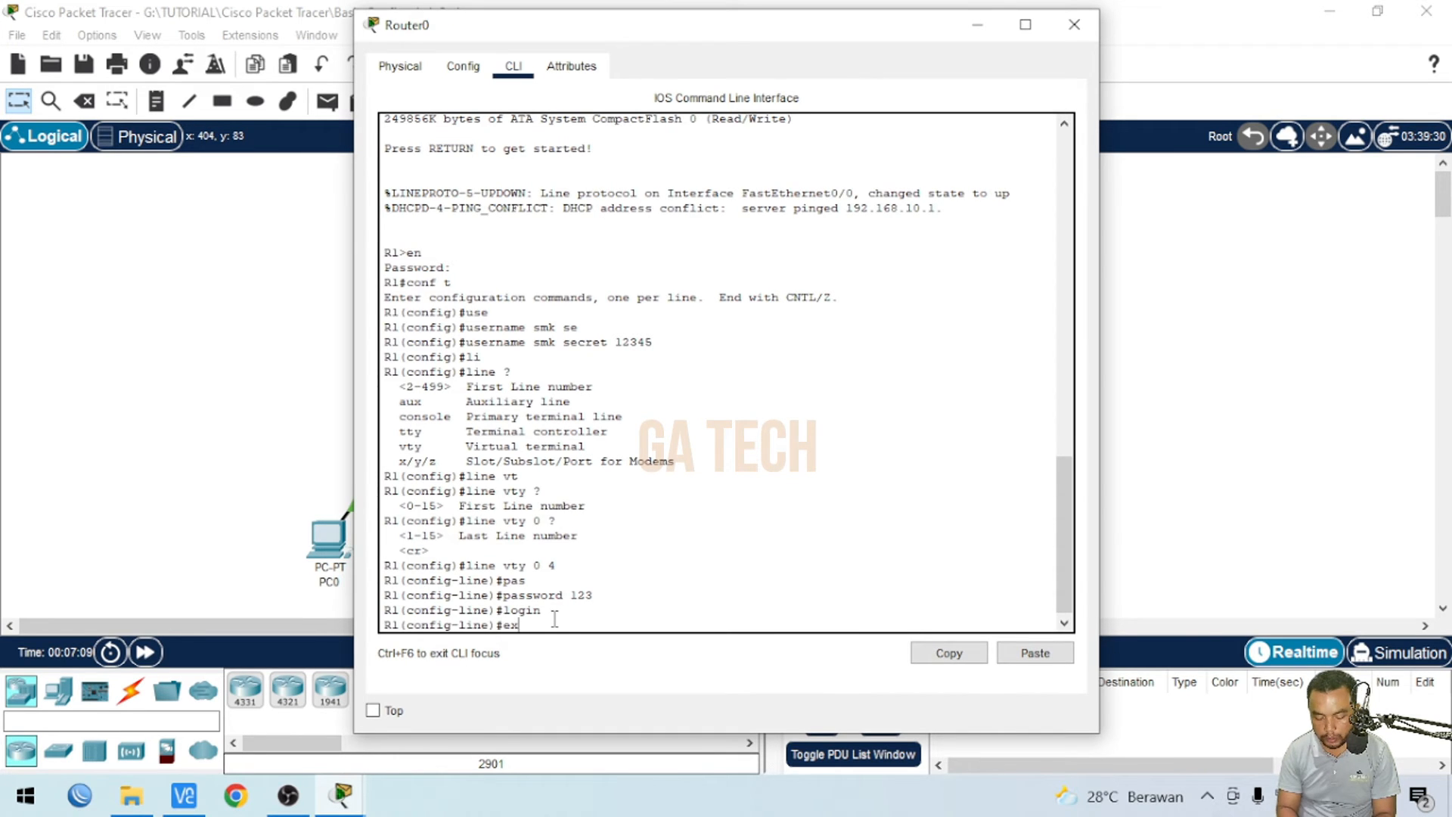
pyautogui.write('it')
pyautogui.press('Return')
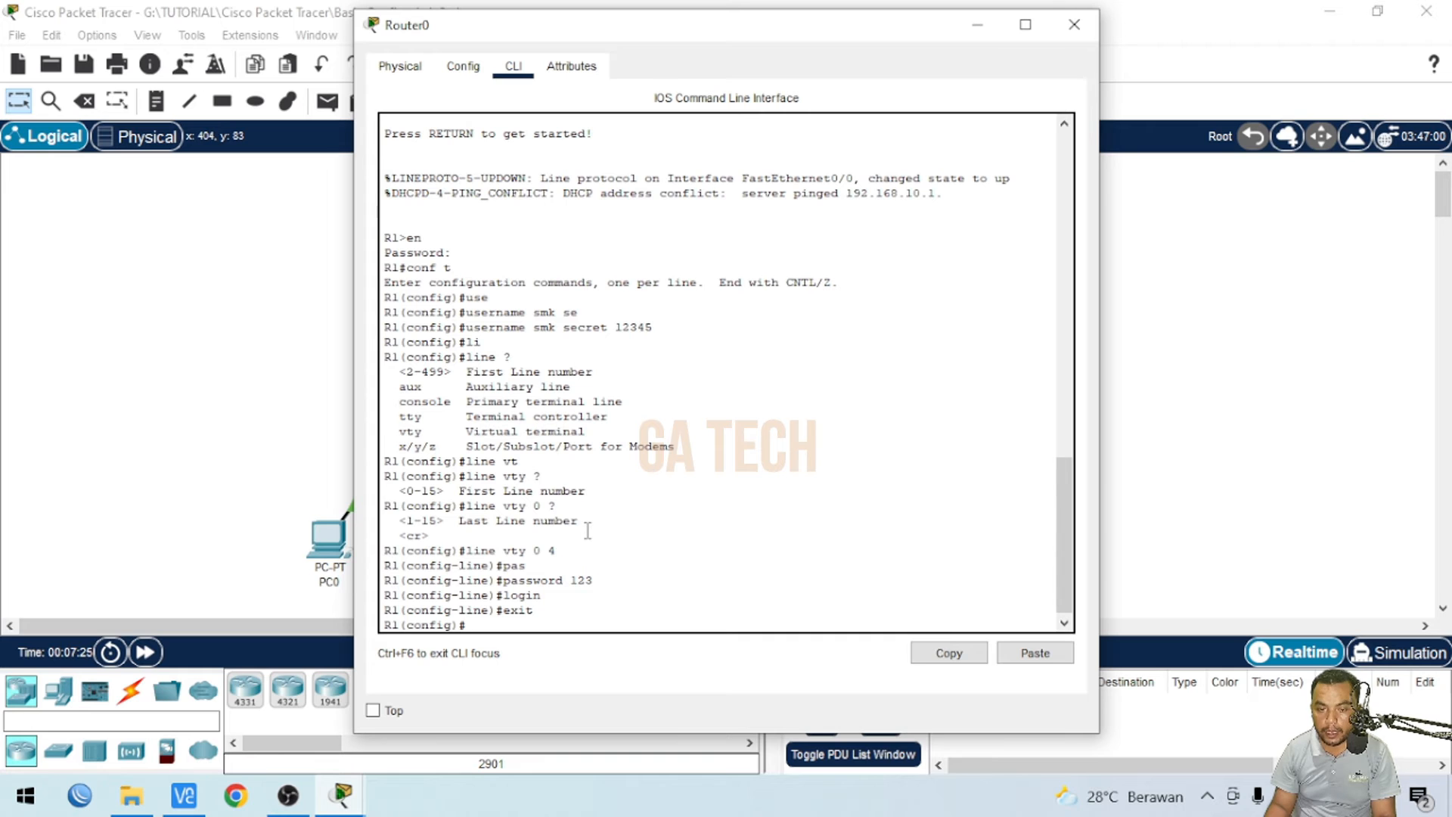
# - List the ip global configuration commands available on the router and pick out domain-name
pyautogui.write('ip n')
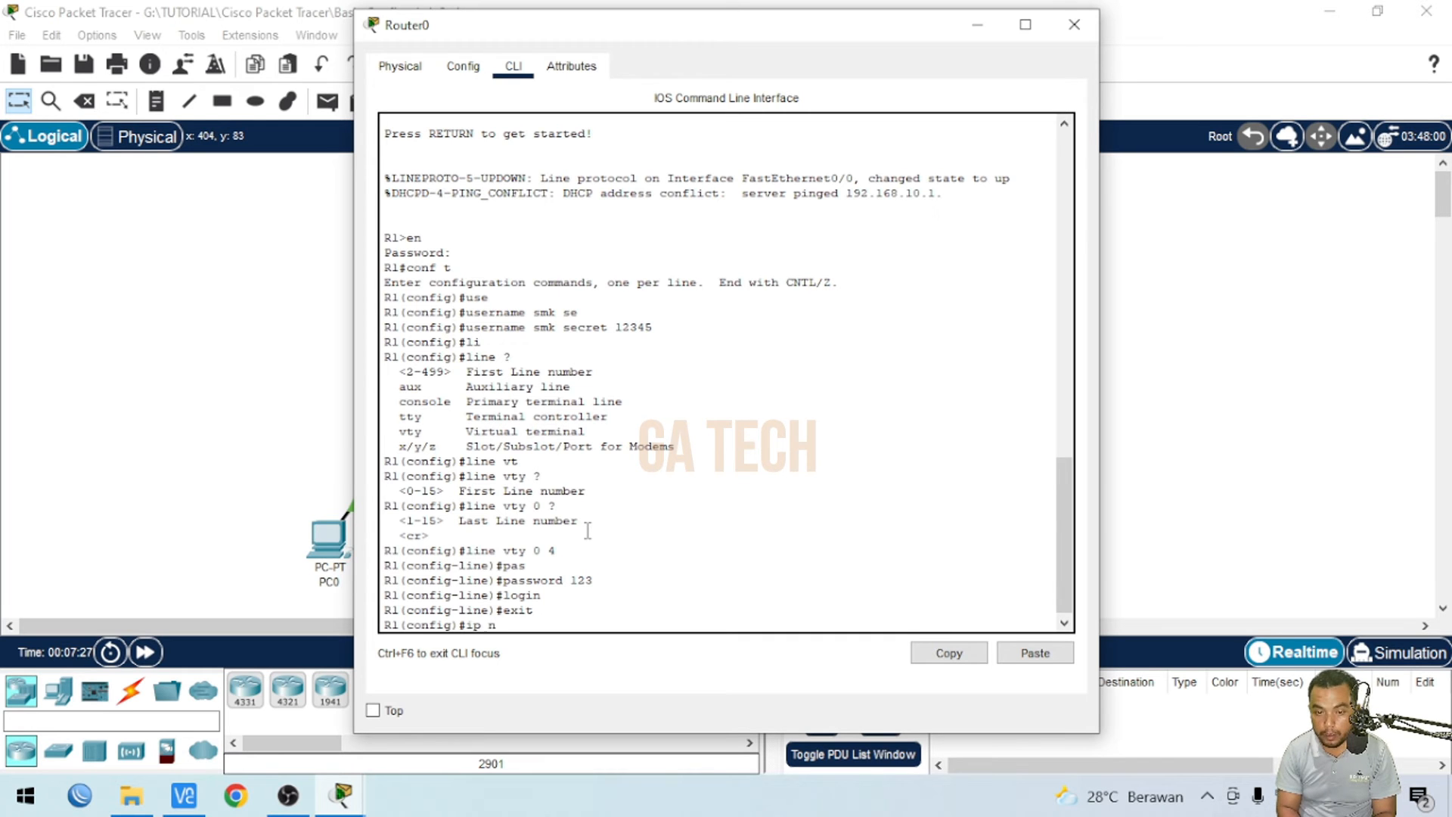
pyautogui.press('BackSpace')
pyautogui.write('dom')
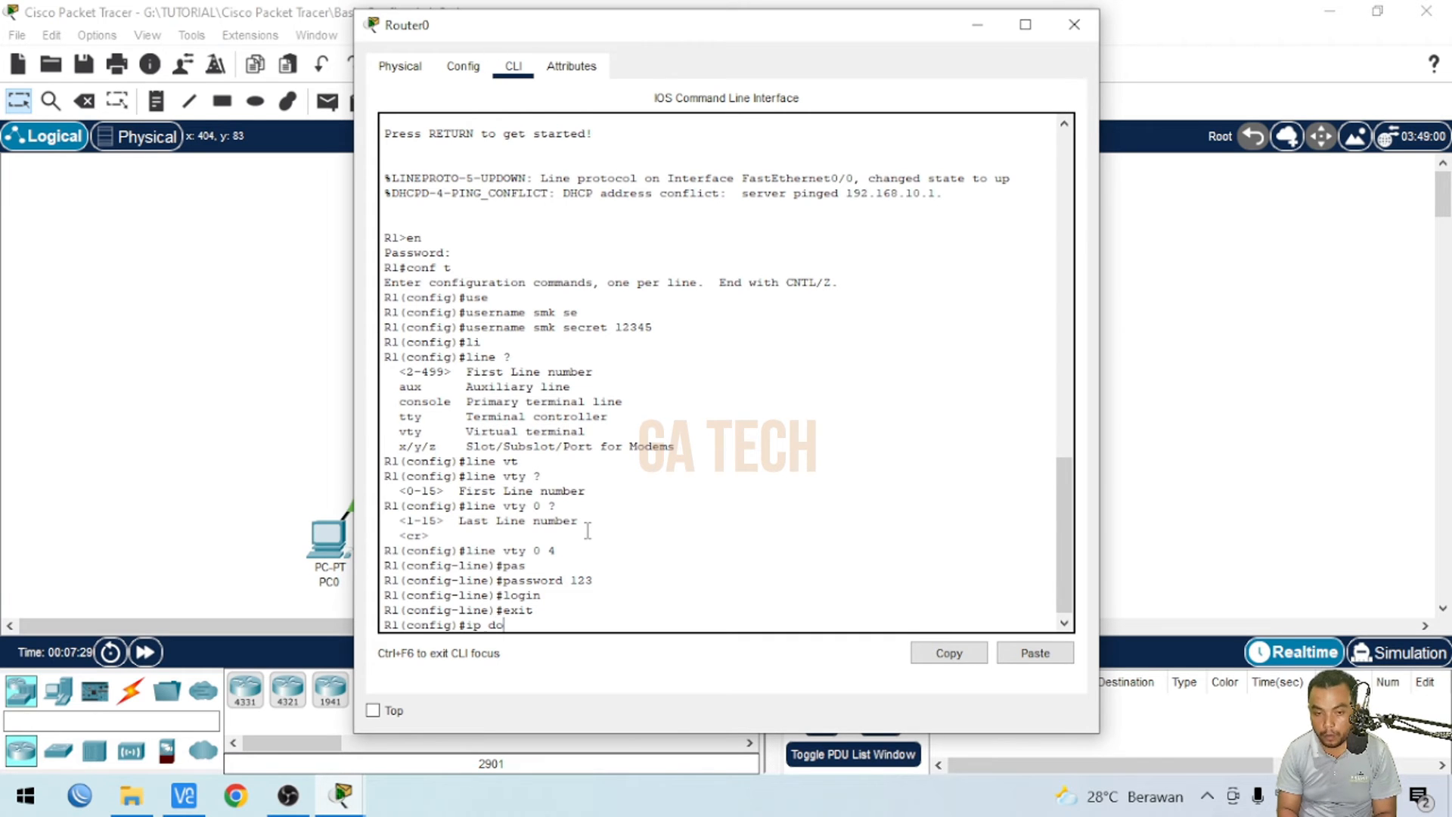
pyautogui.press('Tab')
pyautogui.press('BackSpace')
pyautogui.press('BackSpace')
pyautogui.press('BackSpace')
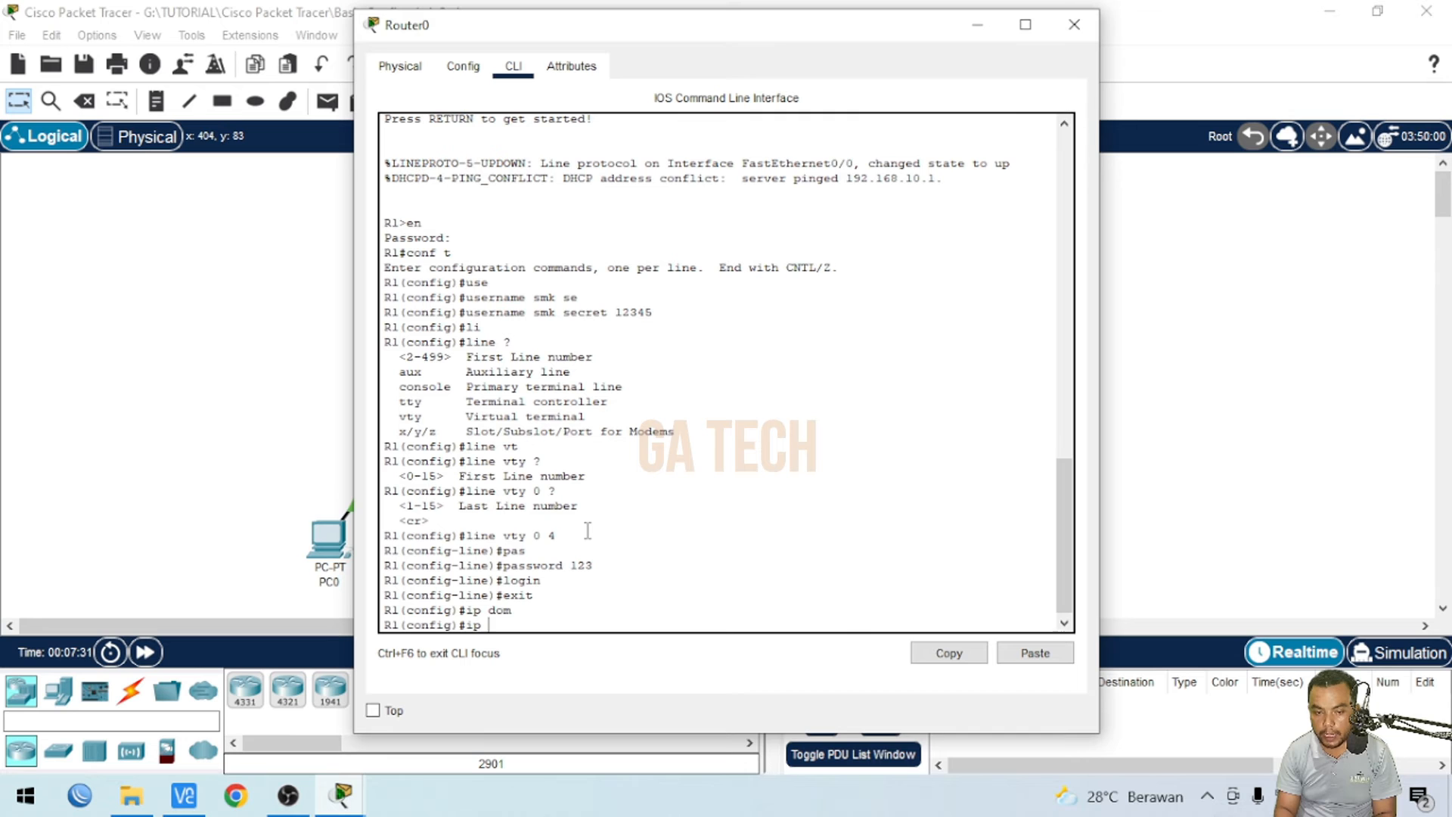
pyautogui.write('?')
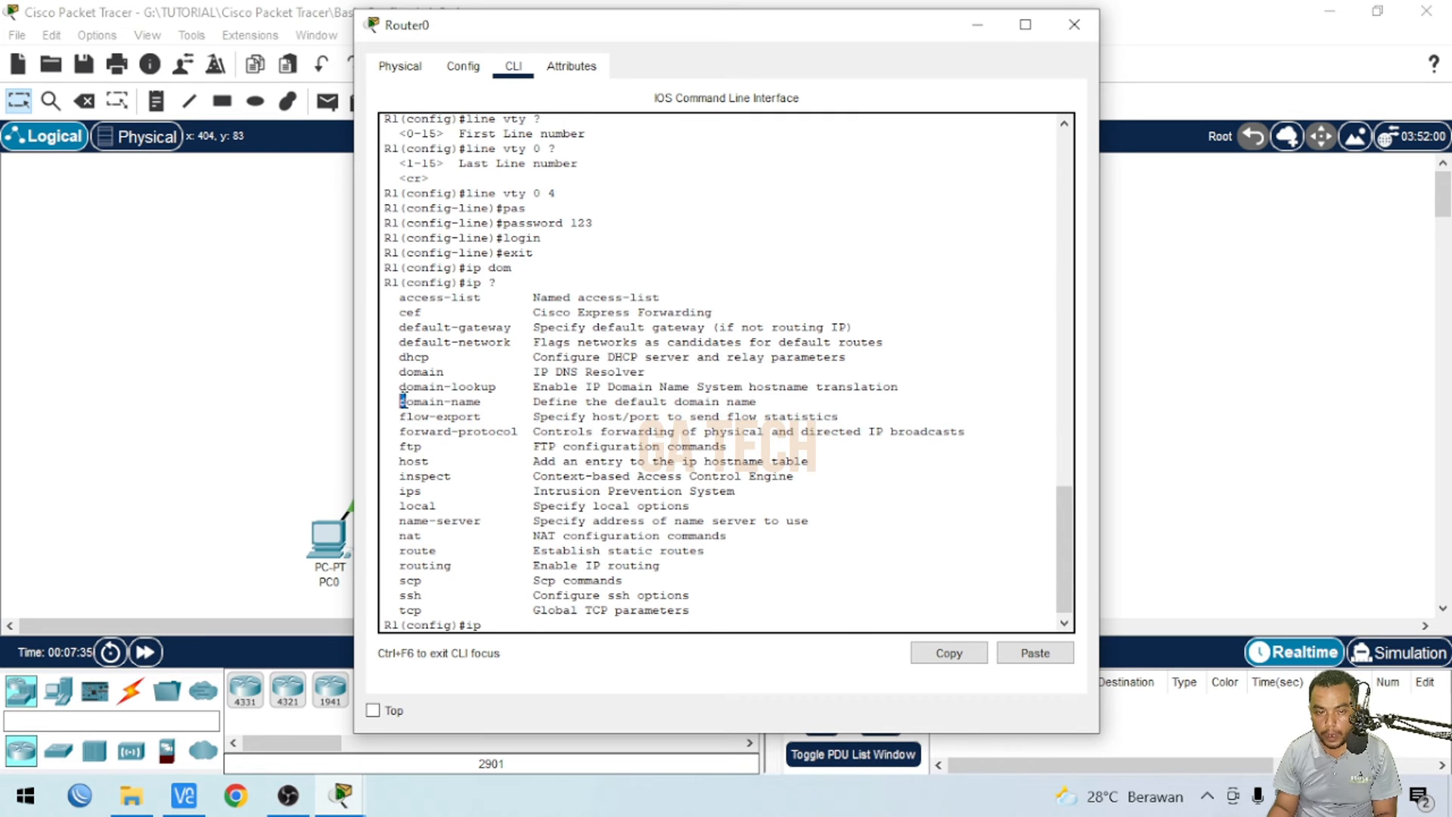
pyautogui.moveTo(405, 402); pyautogui.dragTo(483, 402)
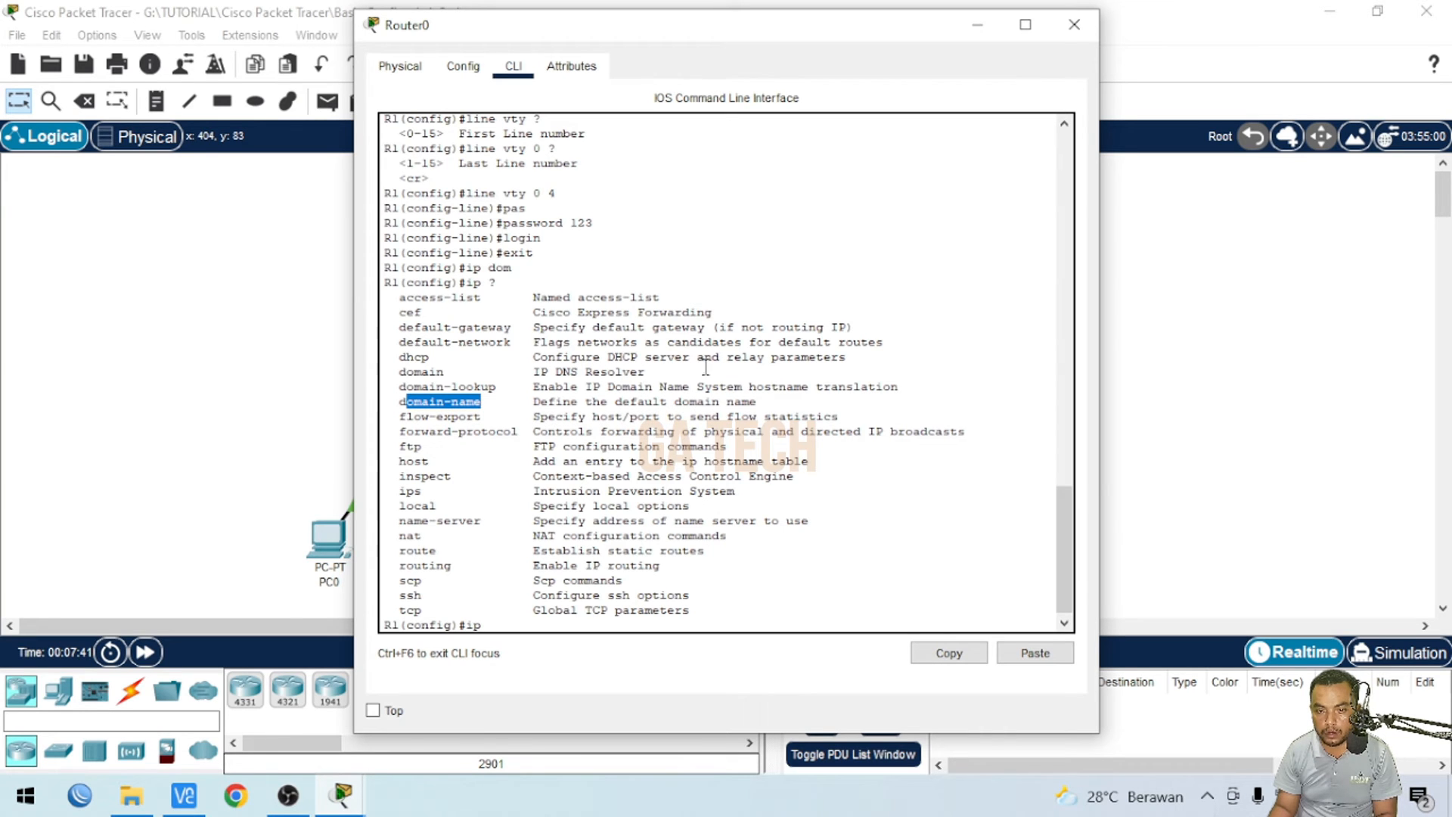
# - Set the router's IP domain name to smk.com
pyautogui.click(520, 624)
pyautogui.write('doma')
pyautogui.press('Tab')
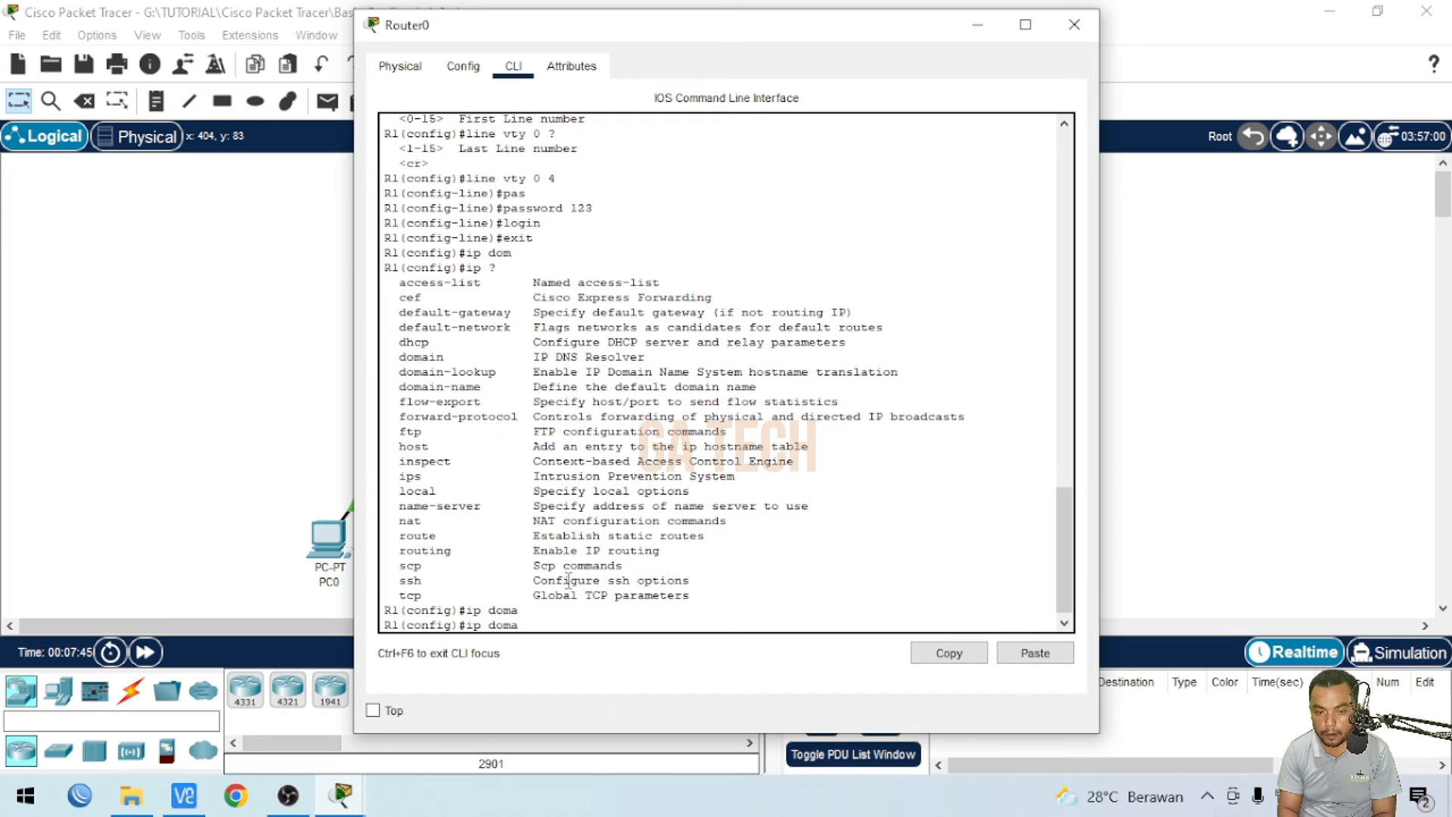
pyautogui.write('in')
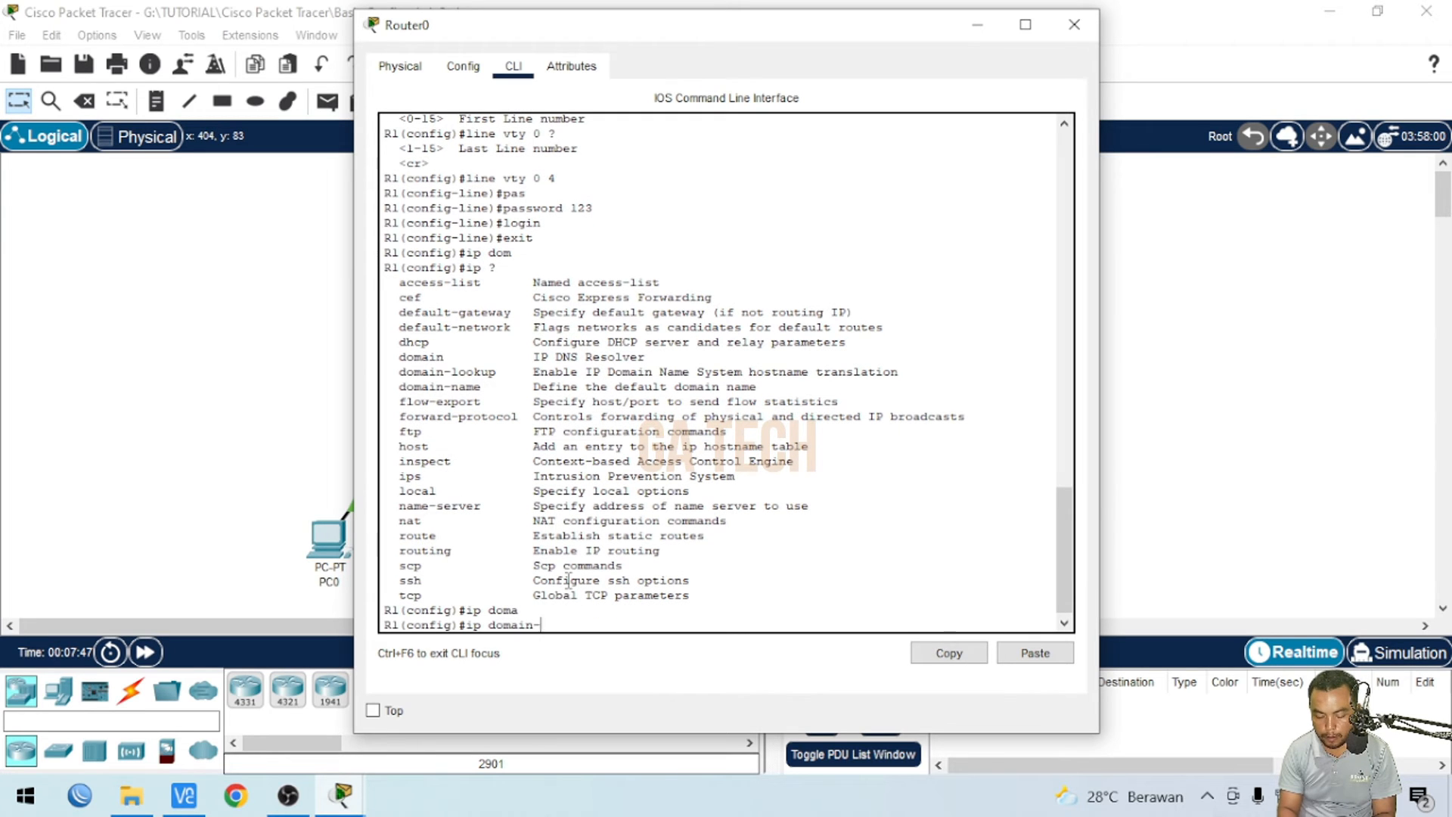
pyautogui.write('-')
pyautogui.press('Tab')
pyautogui.write('n')
pyautogui.press('Tab')
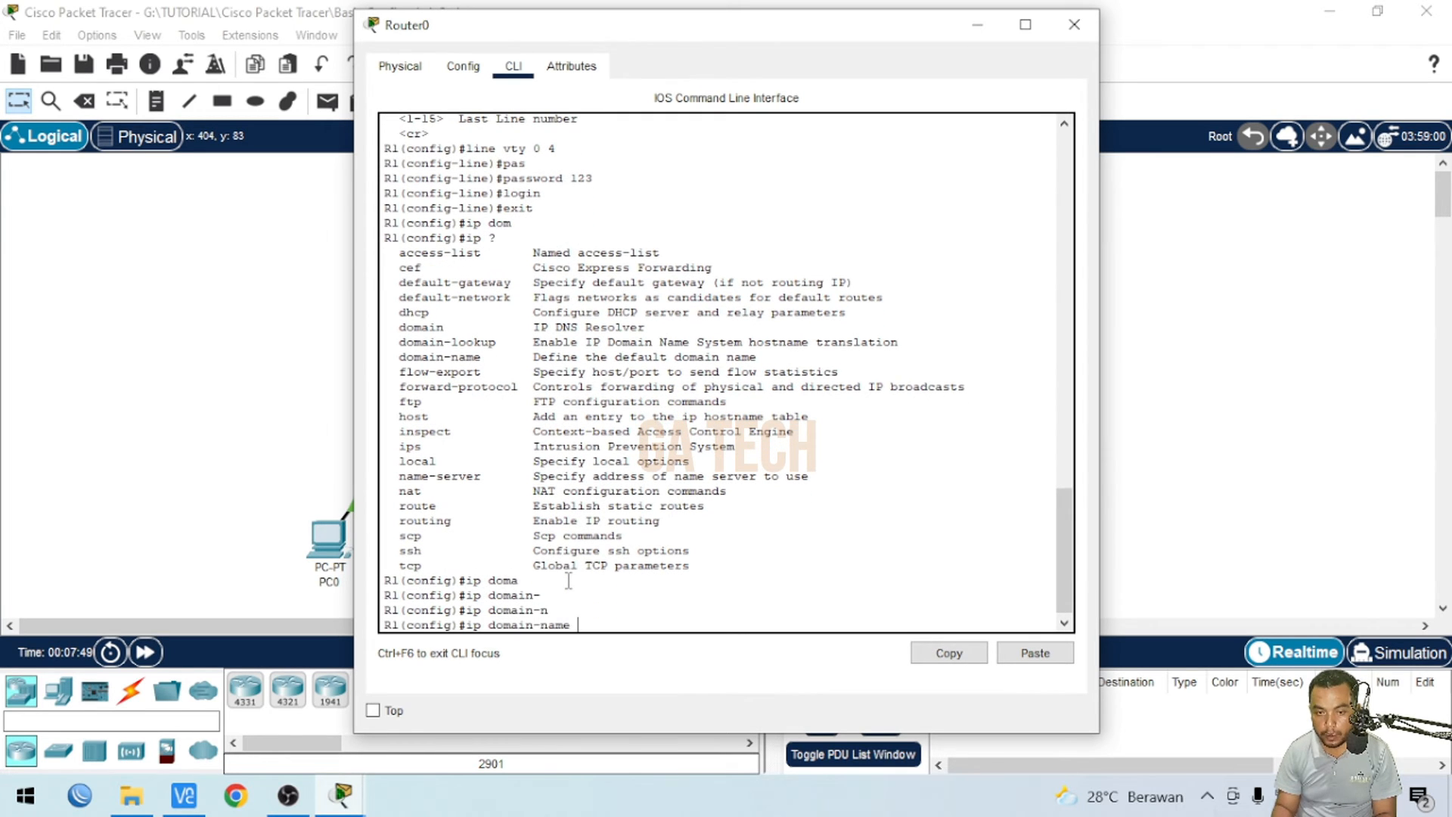
pyautogui.write('smk.com')
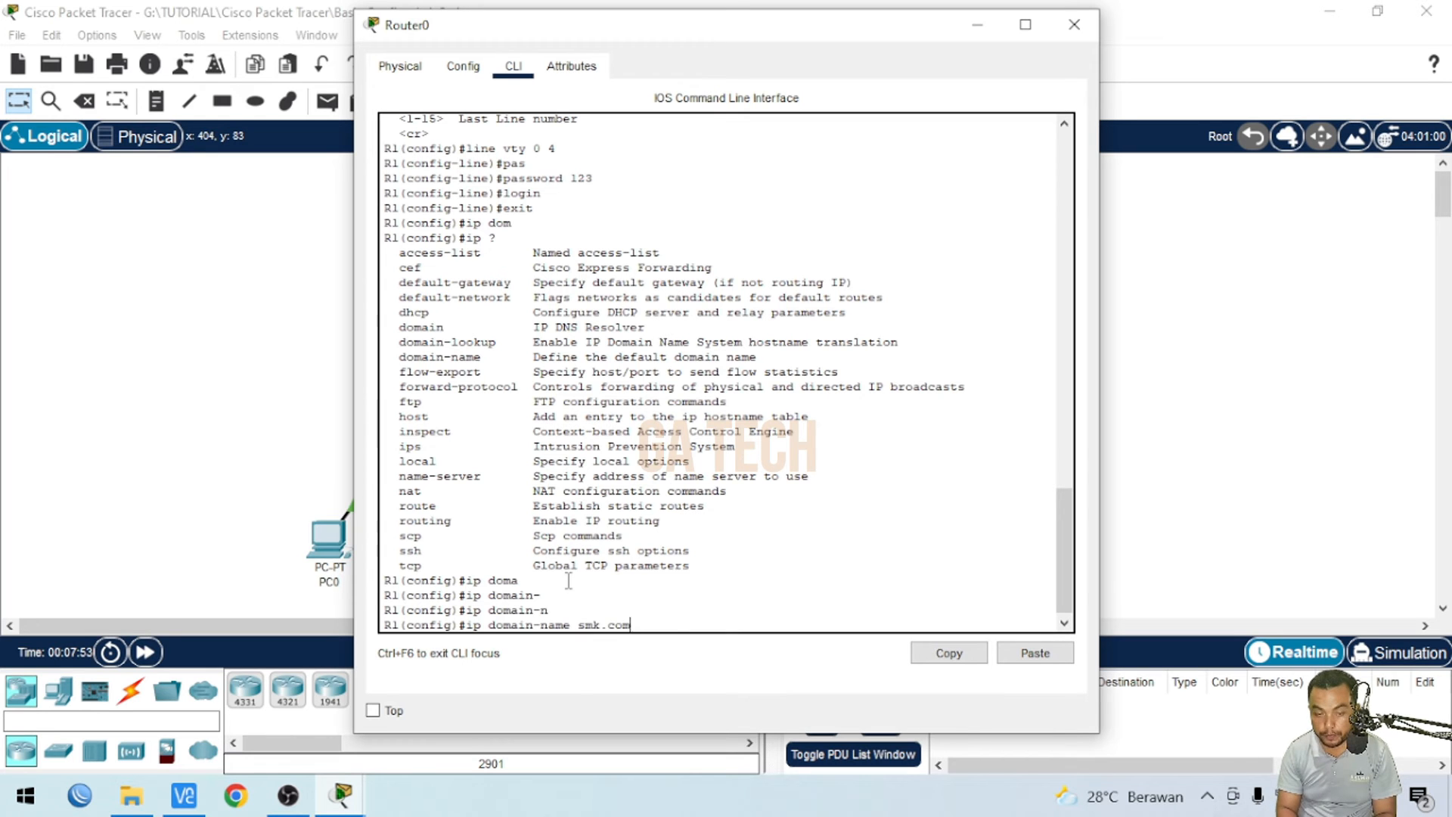
pyautogui.press('Return')
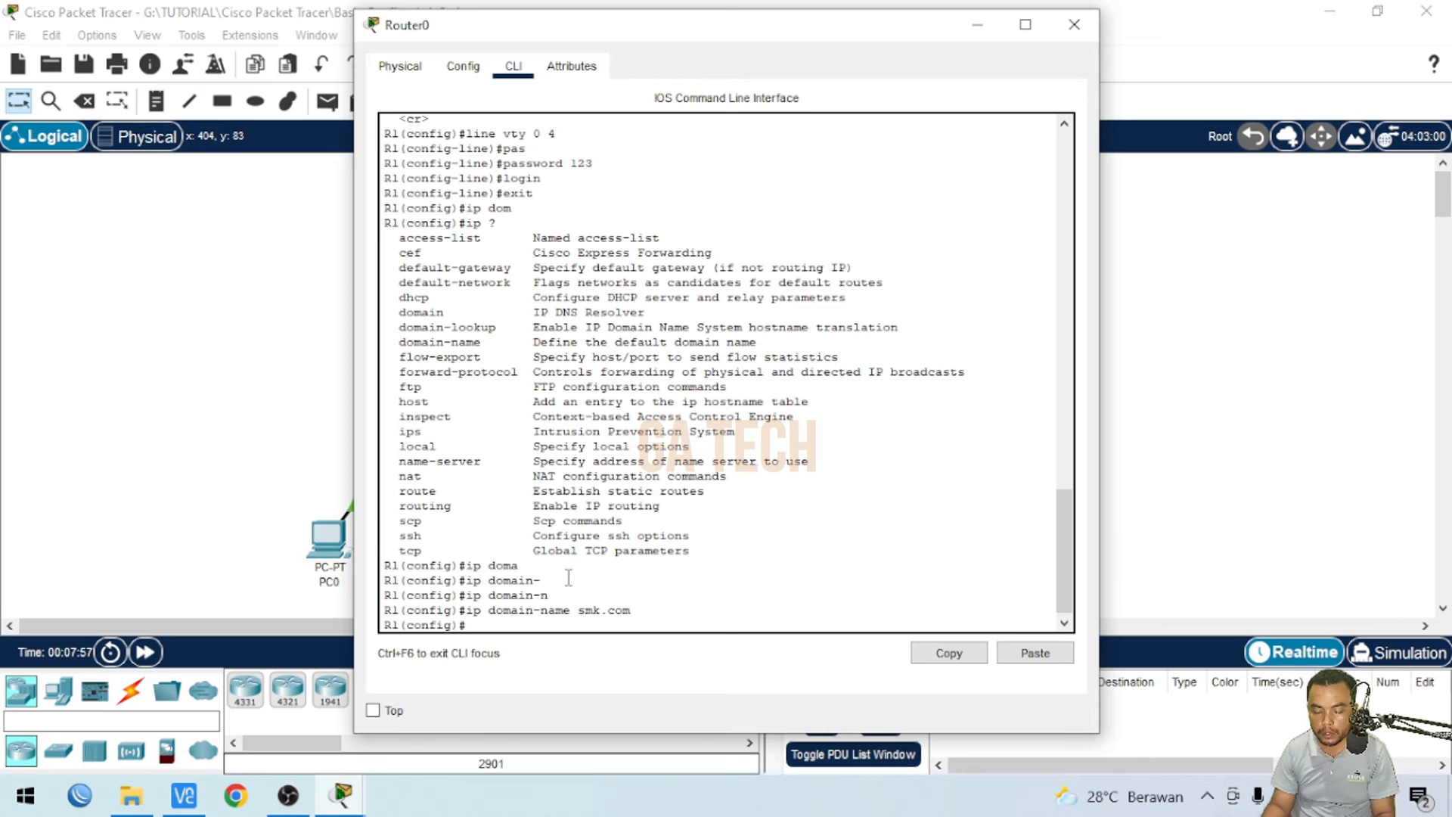
# - Generate RSA crypto keys with a 512-bit modulus
pyautogui.write('cr')
pyautogui.press('Tab')
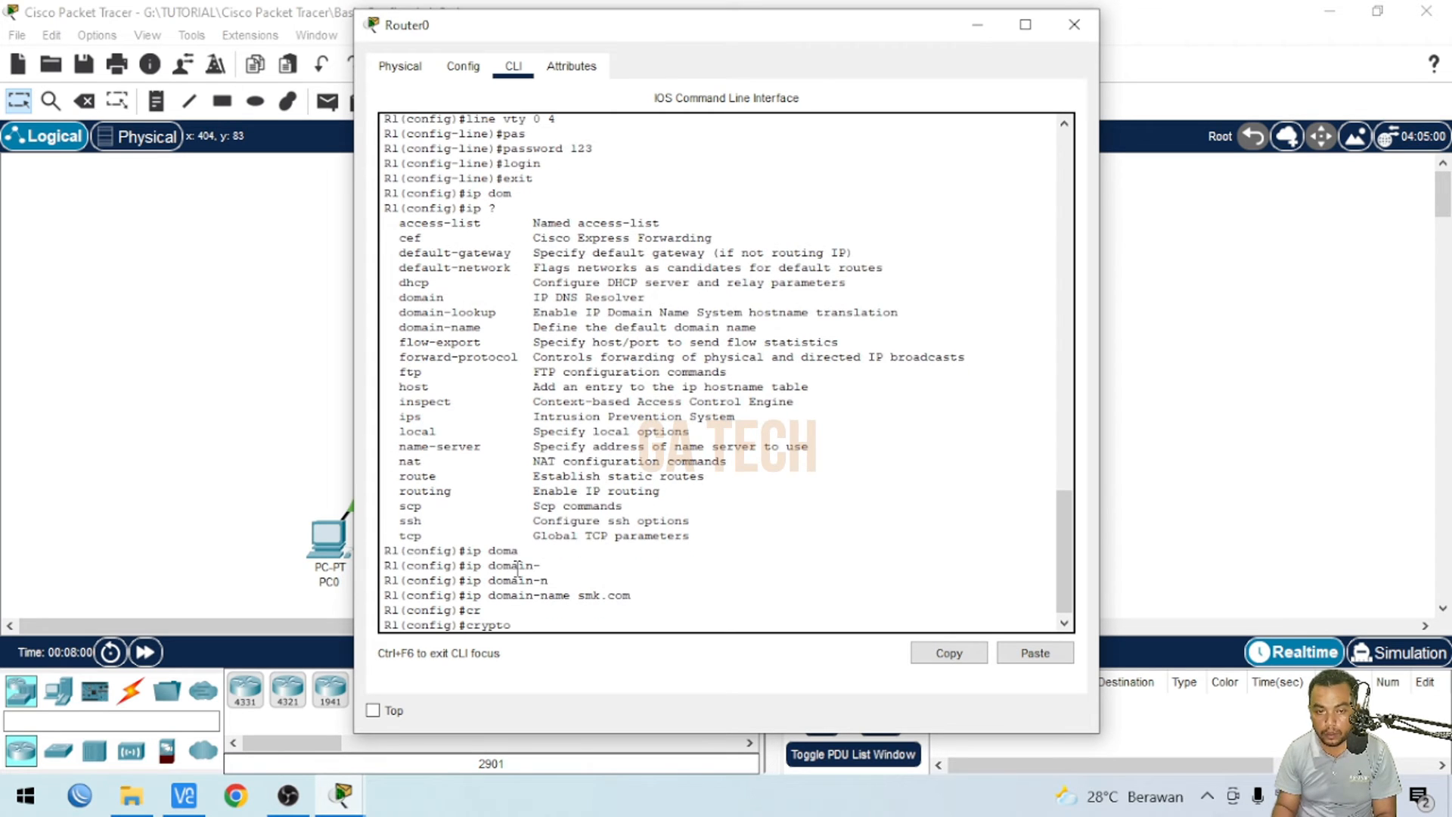
pyautogui.write('?')
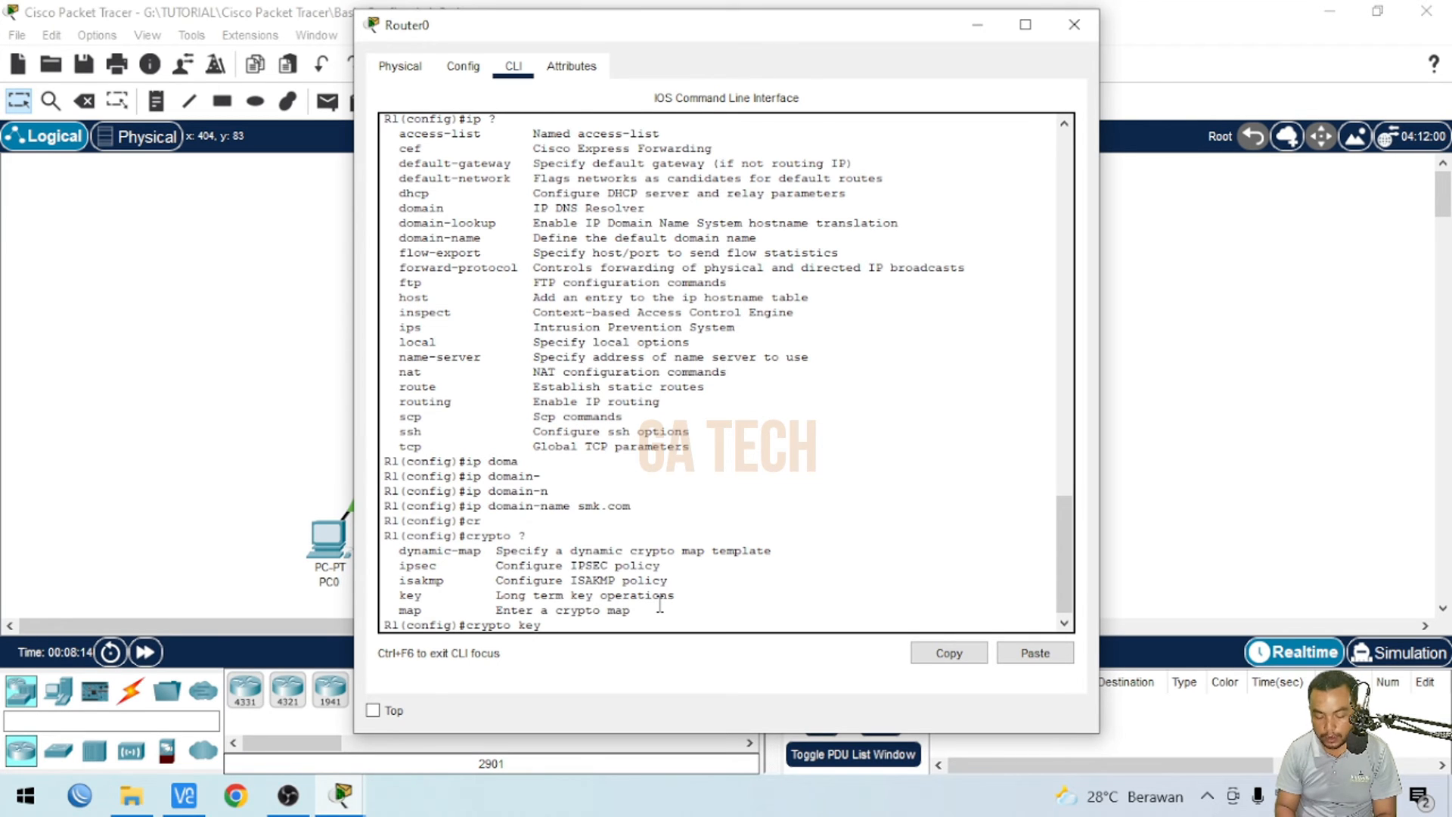
pyautogui.write('?')
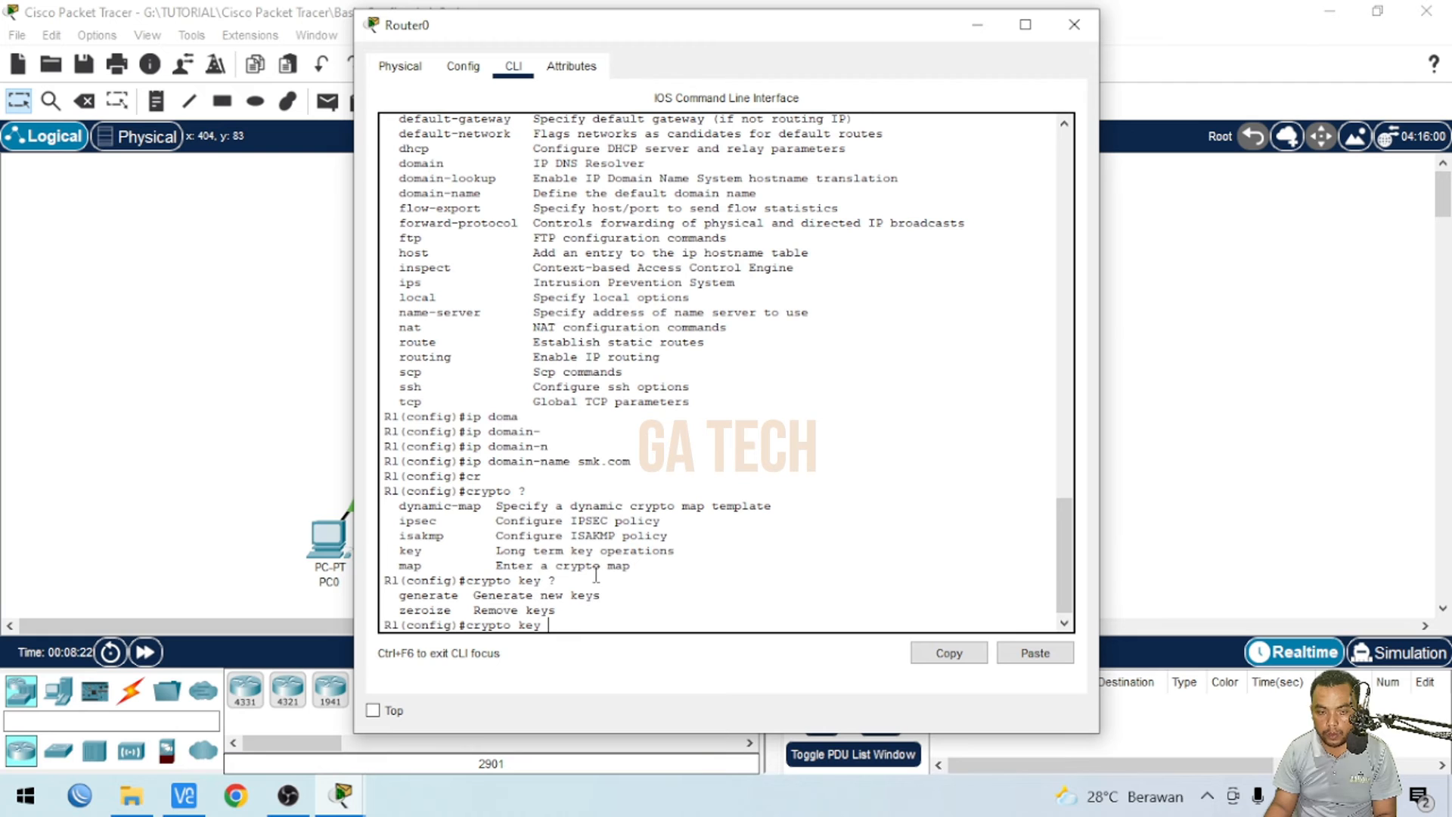
pyautogui.write('ne')
pyautogui.press('Tab')
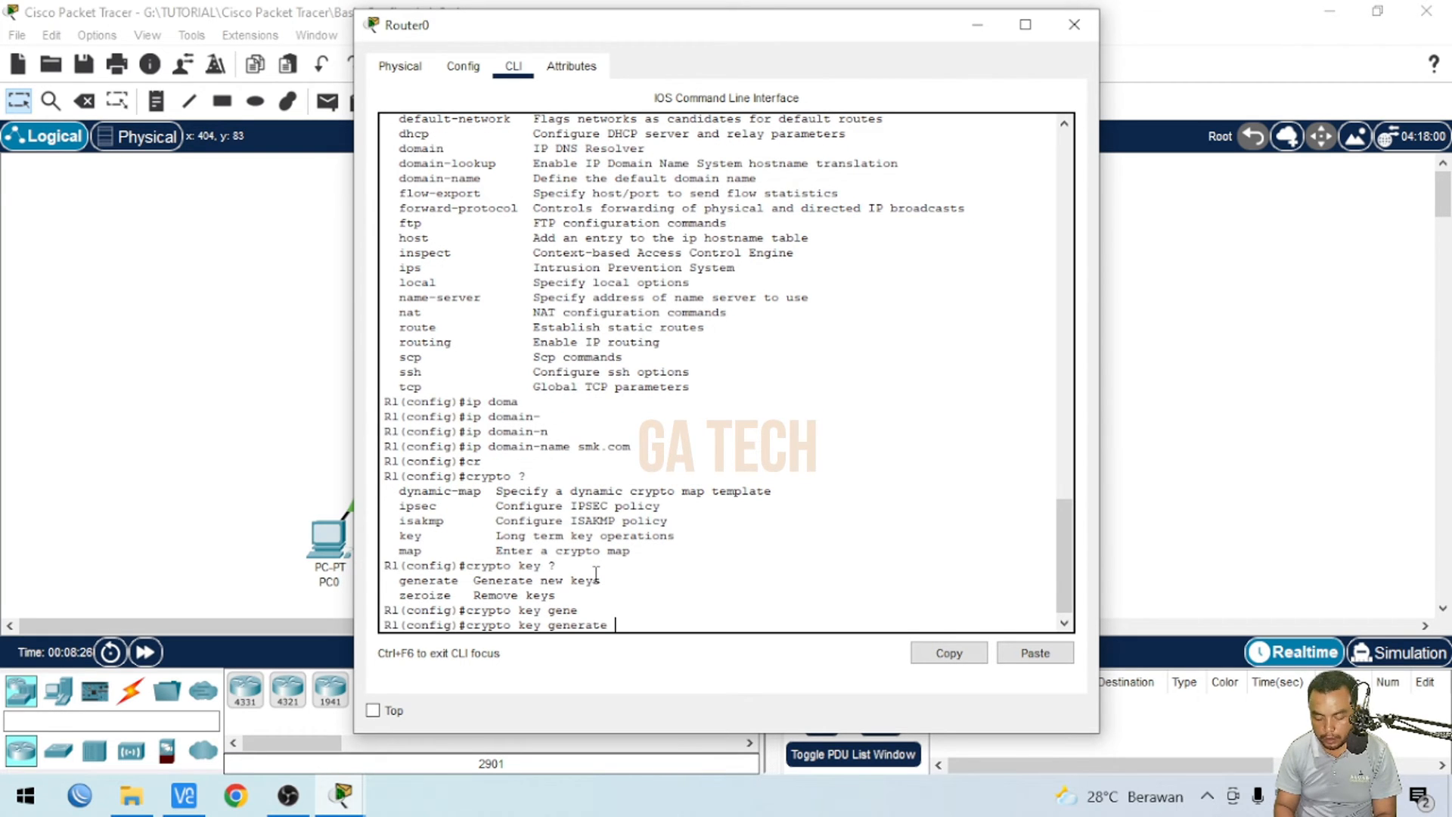
pyautogui.write('?')
pyautogui.moveTo(399, 610); pyautogui.dragTo(424, 608)
pyautogui.click(649, 625)
pyautogui.write('rsa')
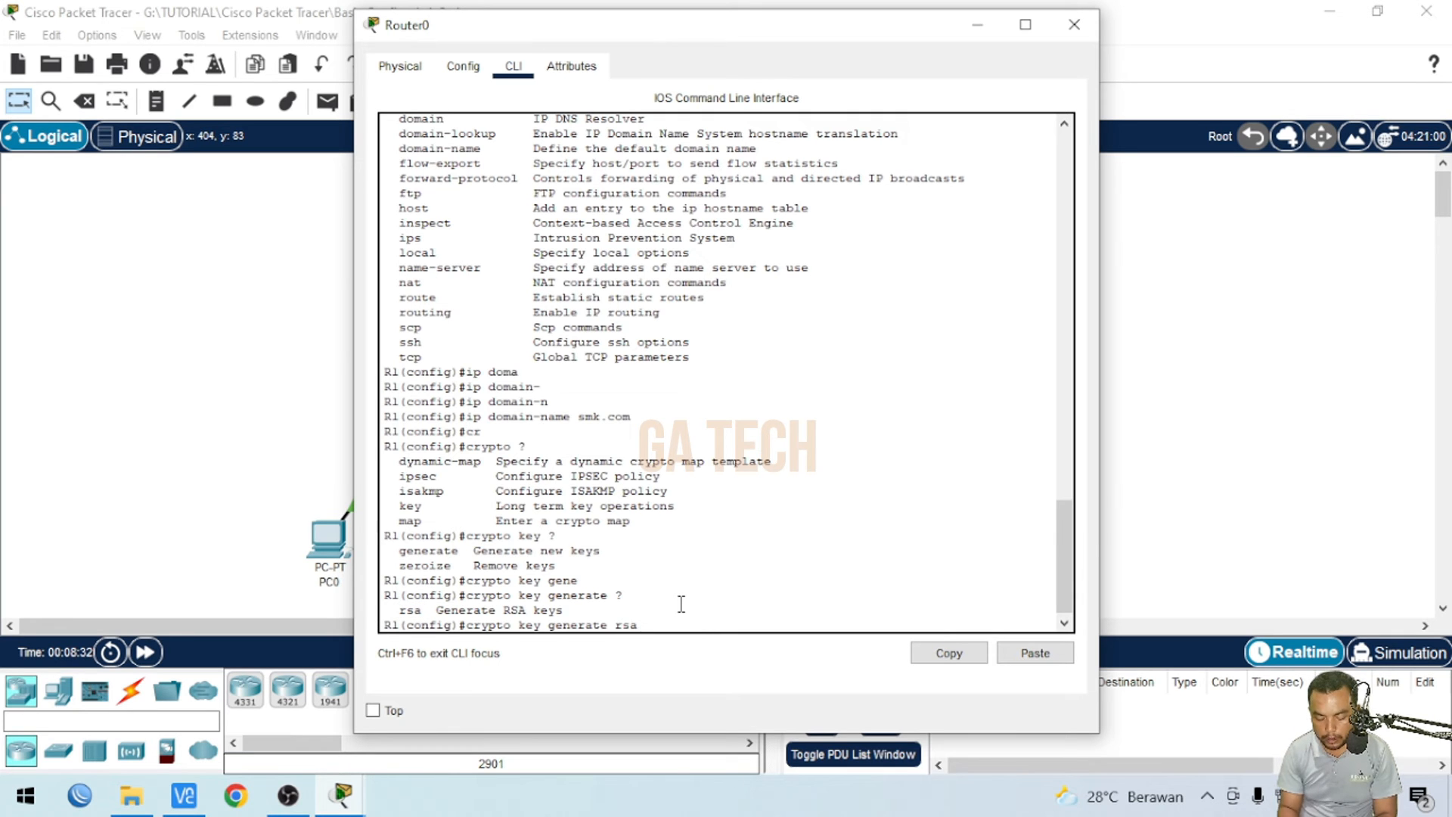
pyautogui.press('Return')
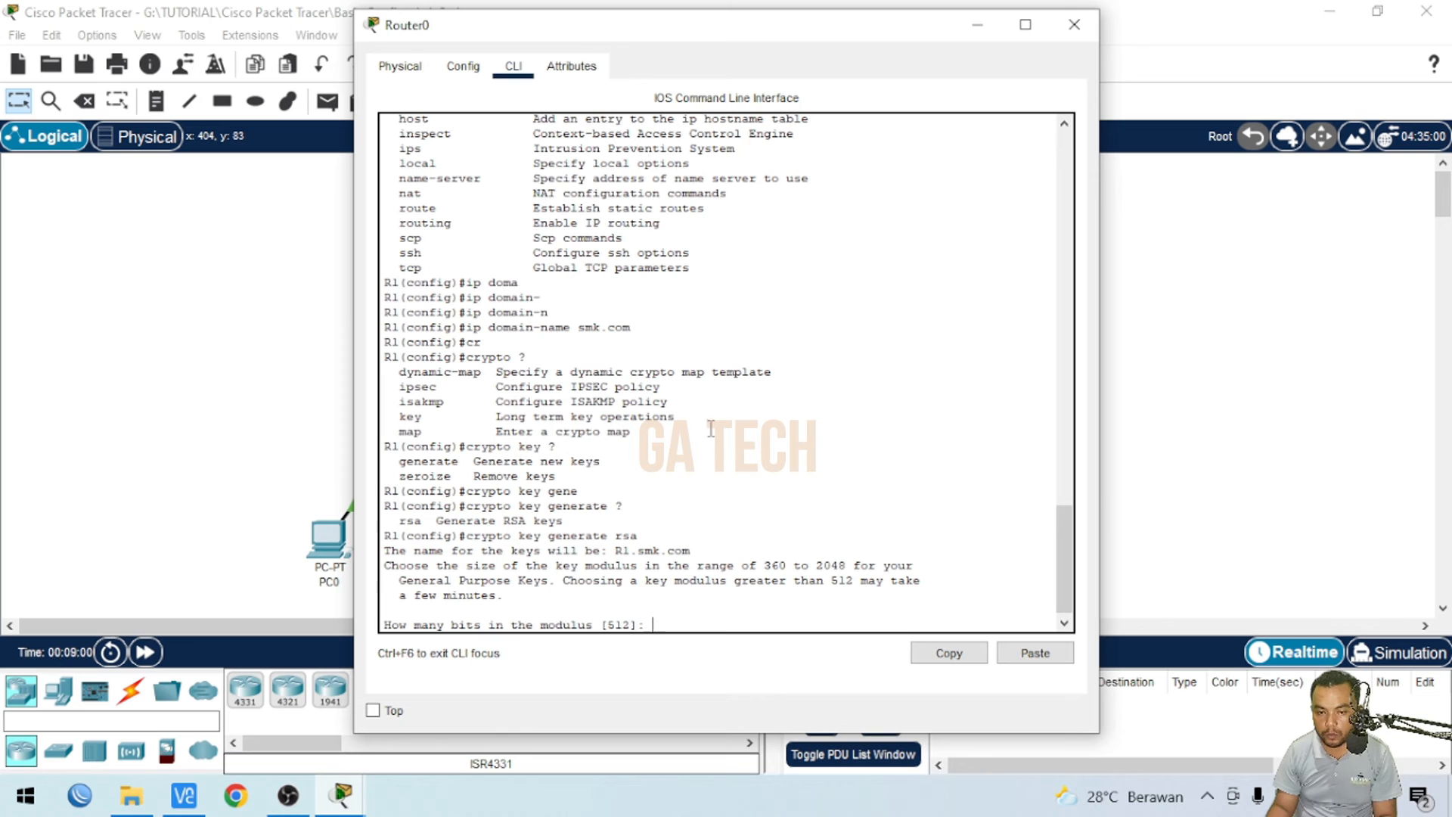
pyautogui.write('512')
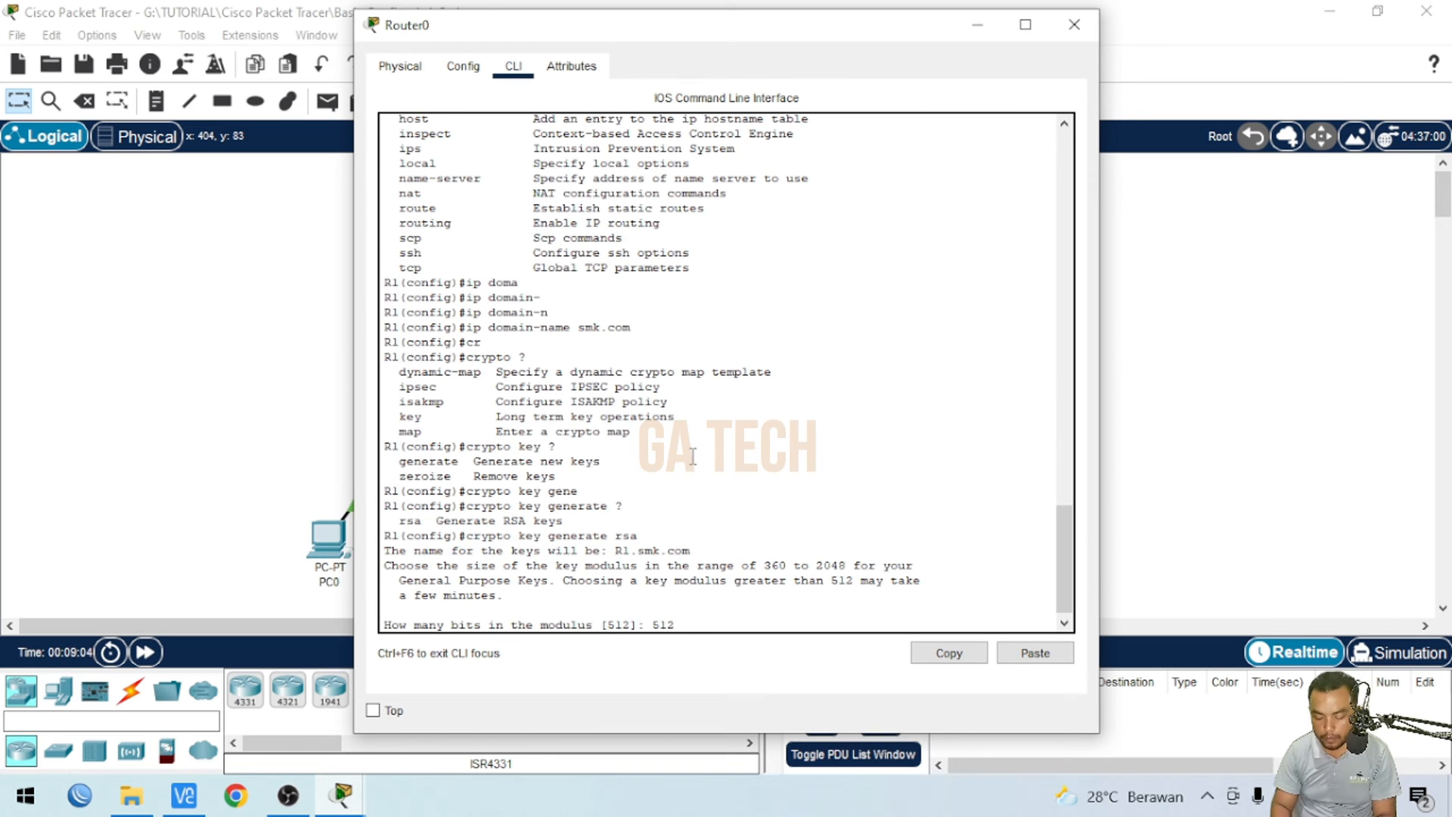
pyautogui.press('Return')
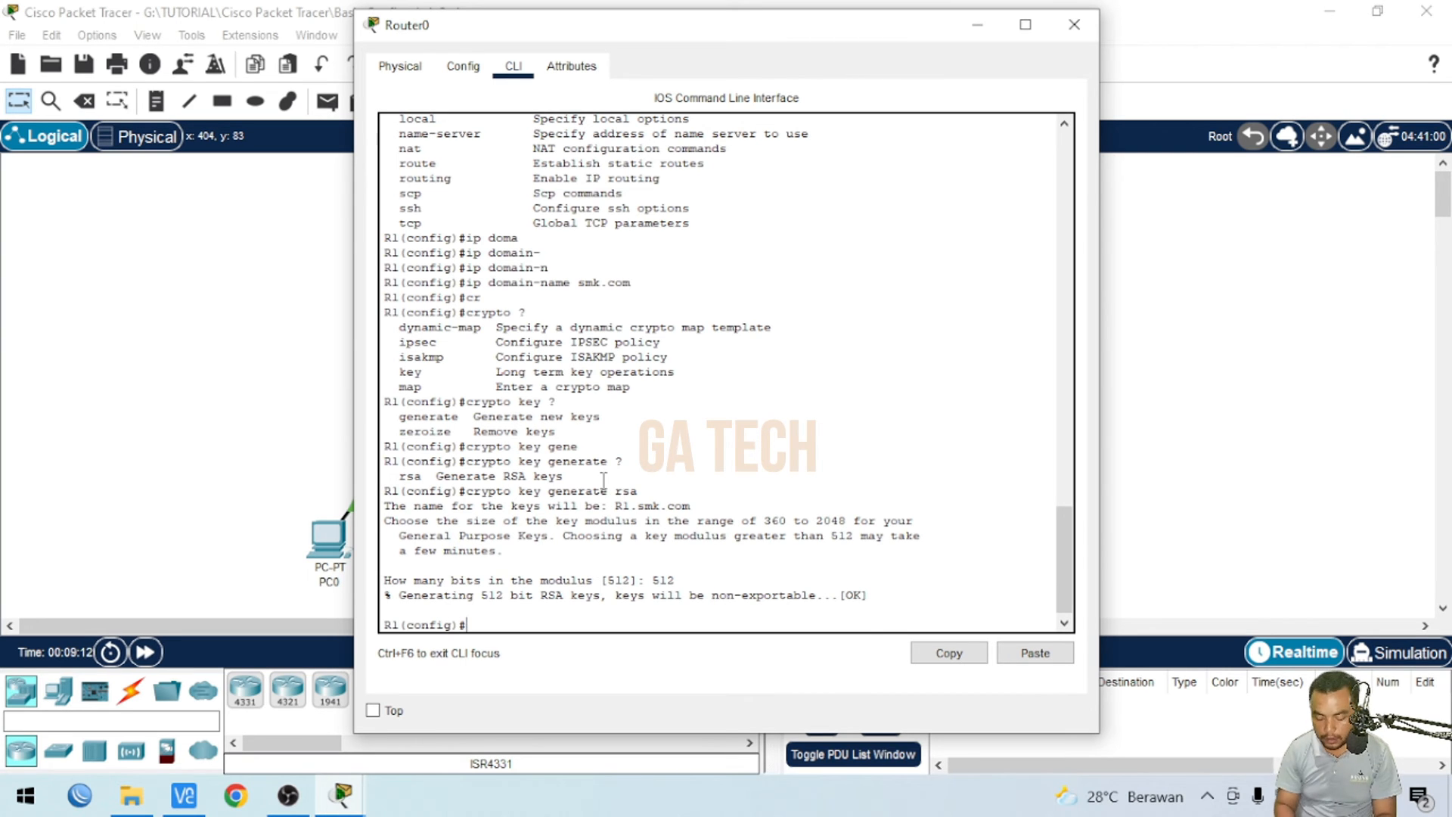
# - Restrict vty lines 0 to 4 to SSH transport input, then close the Router0 window
pyautogui.write('line')
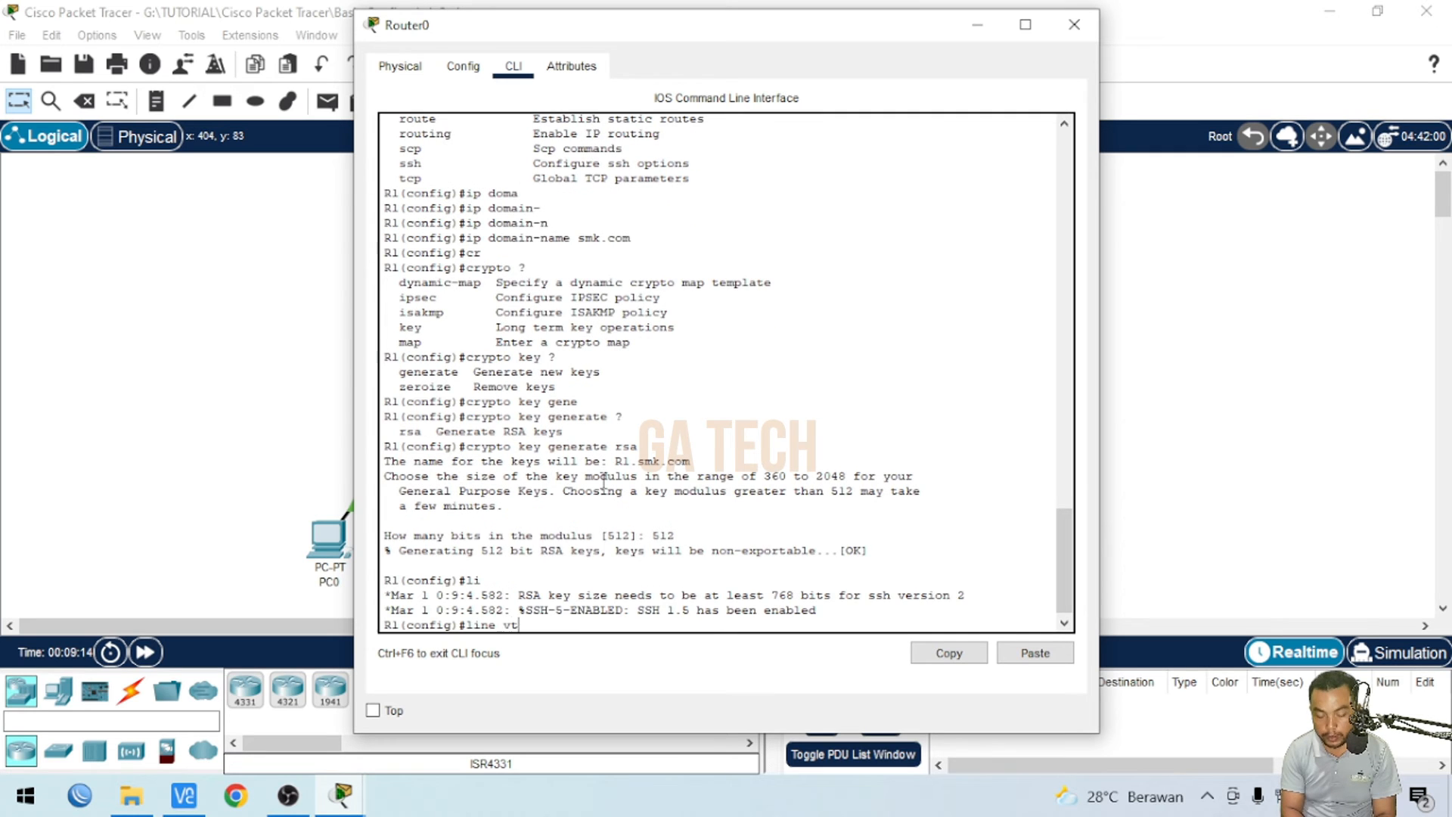
pyautogui.write(' vt')
pyautogui.press('Tab')
pyautogui.write('0 4')
pyautogui.press('Return')
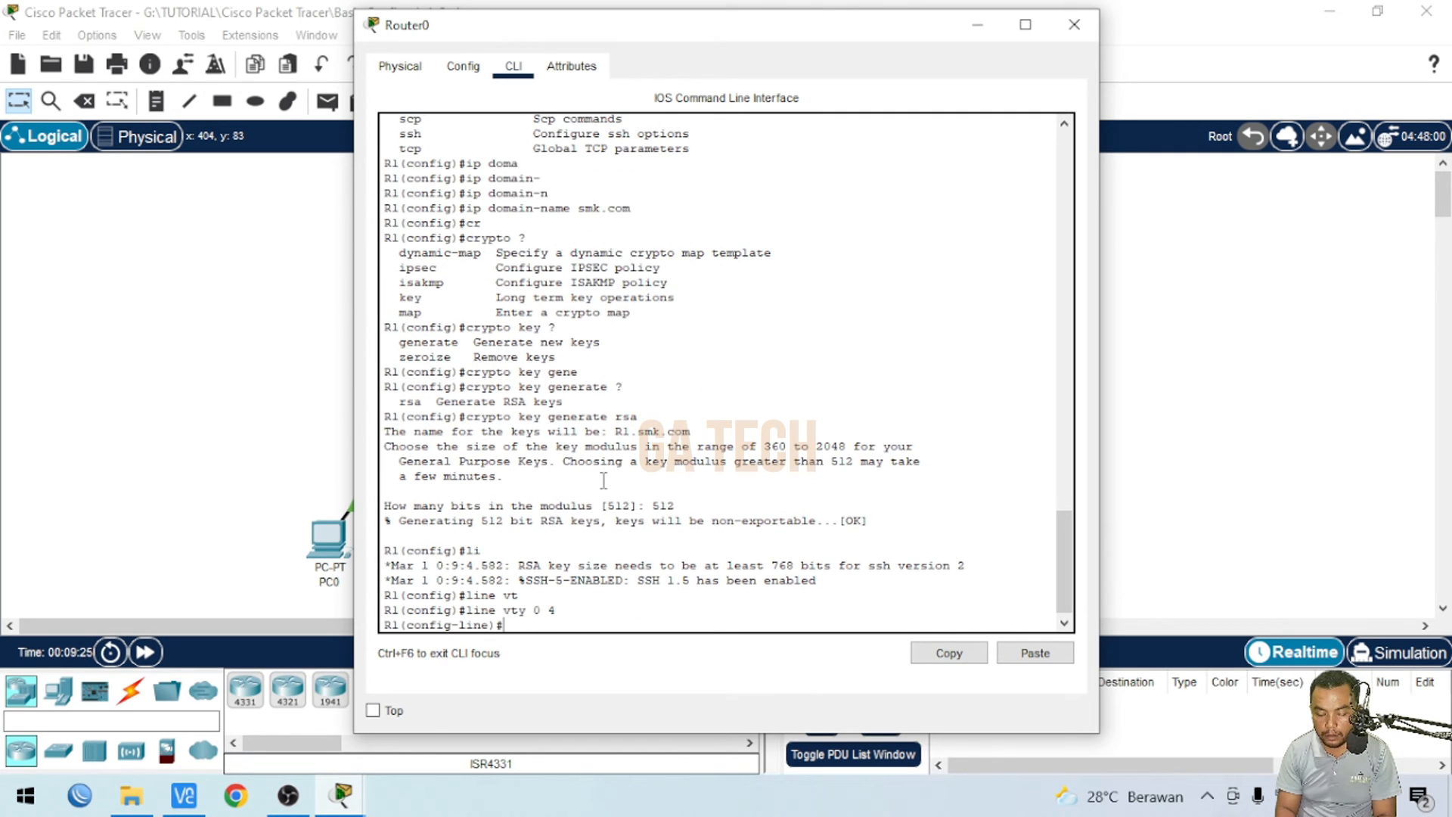
pyautogui.write('tr')
pyautogui.press('Tab')
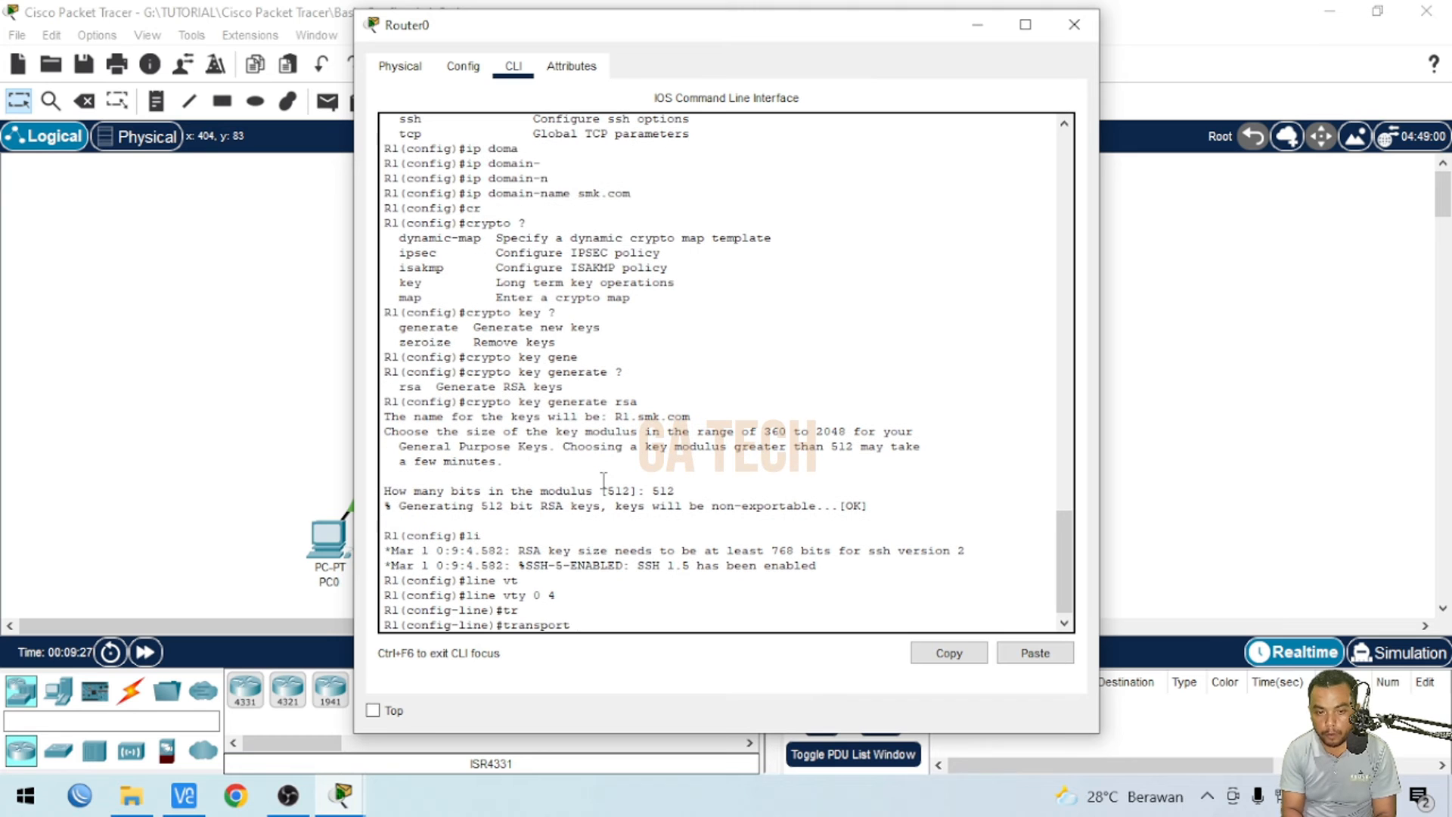
pyautogui.write('in')
pyautogui.press('Tab')
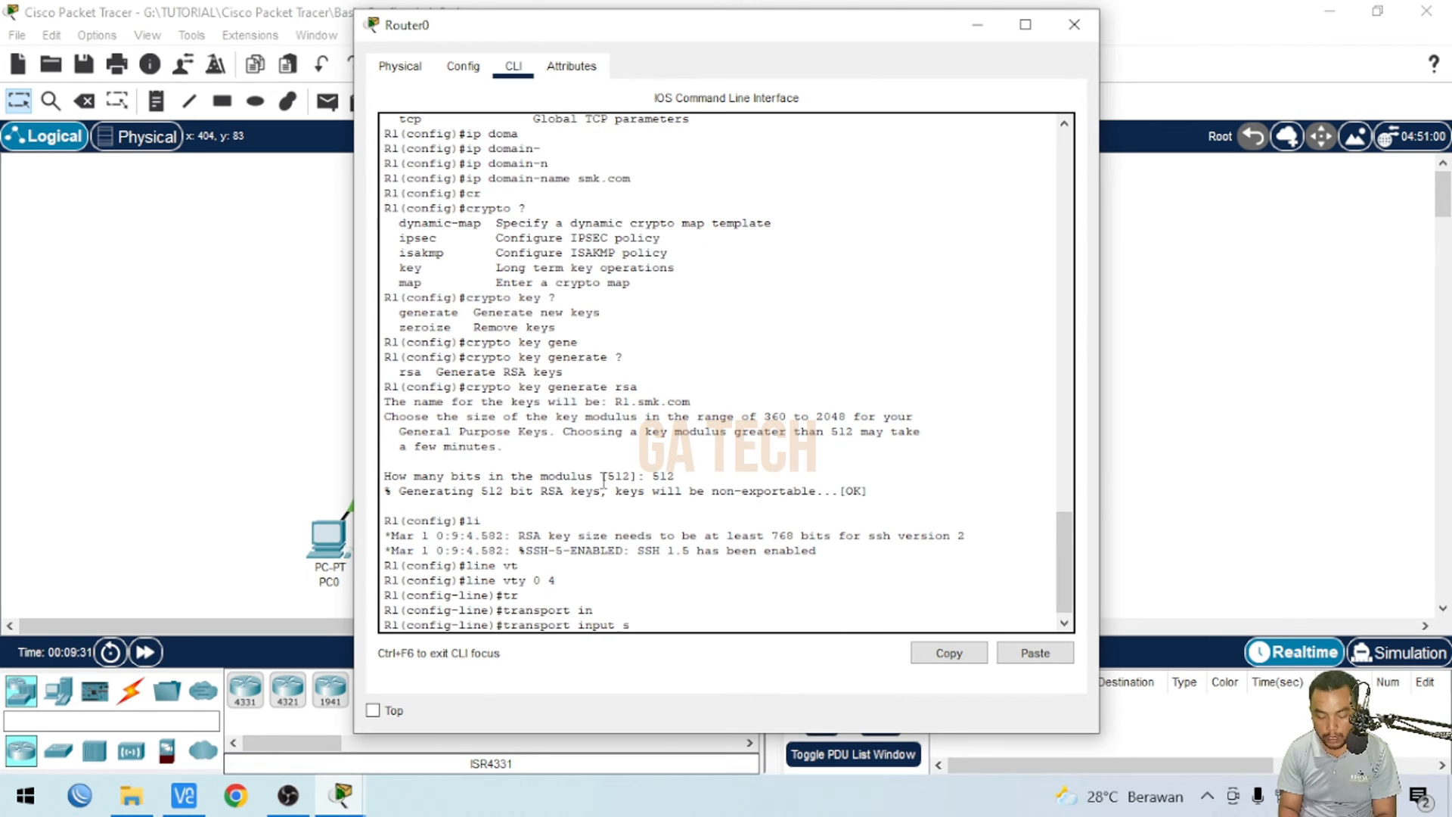
pyautogui.write('ss')
pyautogui.press('Tab')
pyautogui.press('Return')
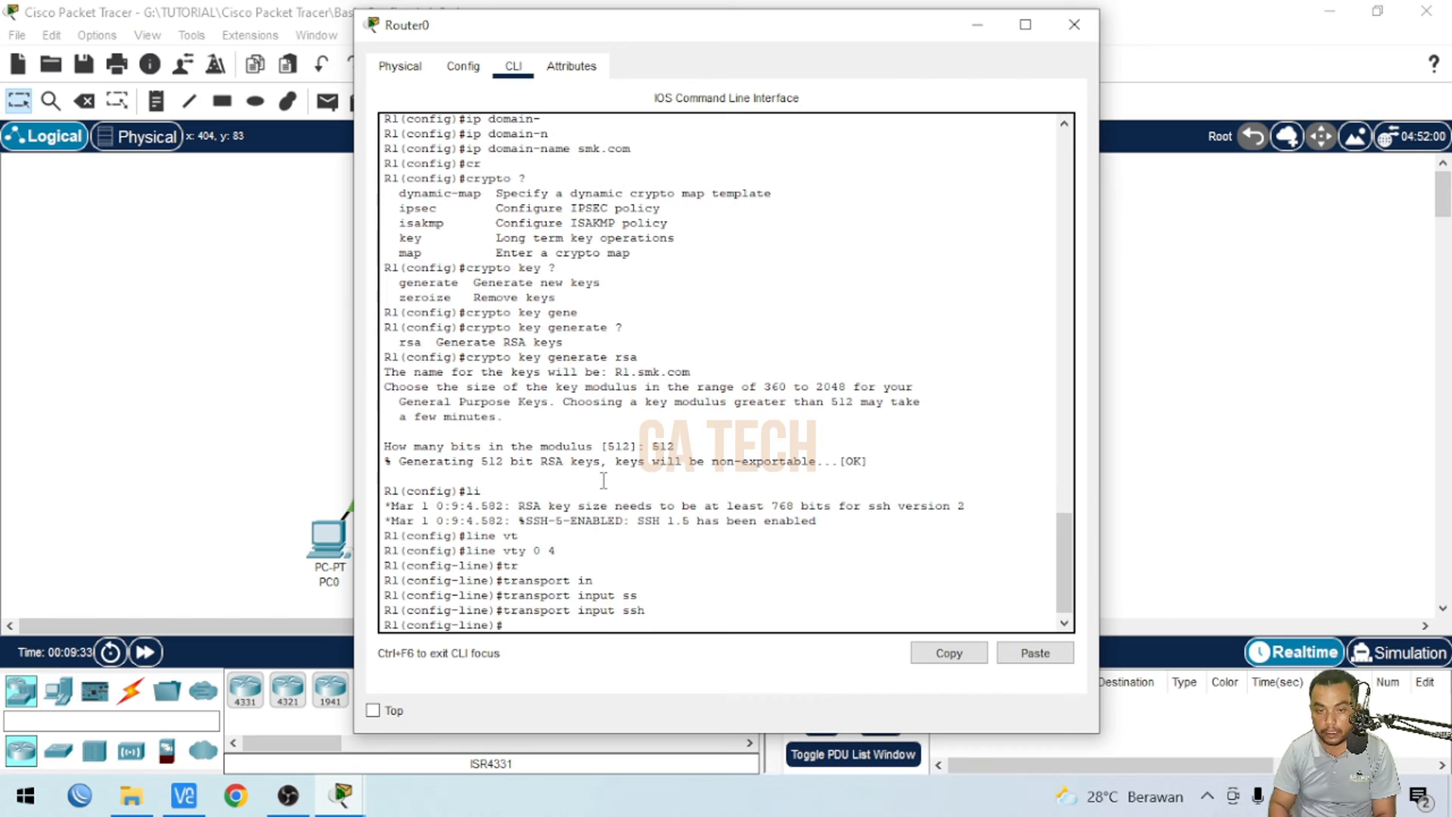
pyautogui.hotkey('alt', 'F4')
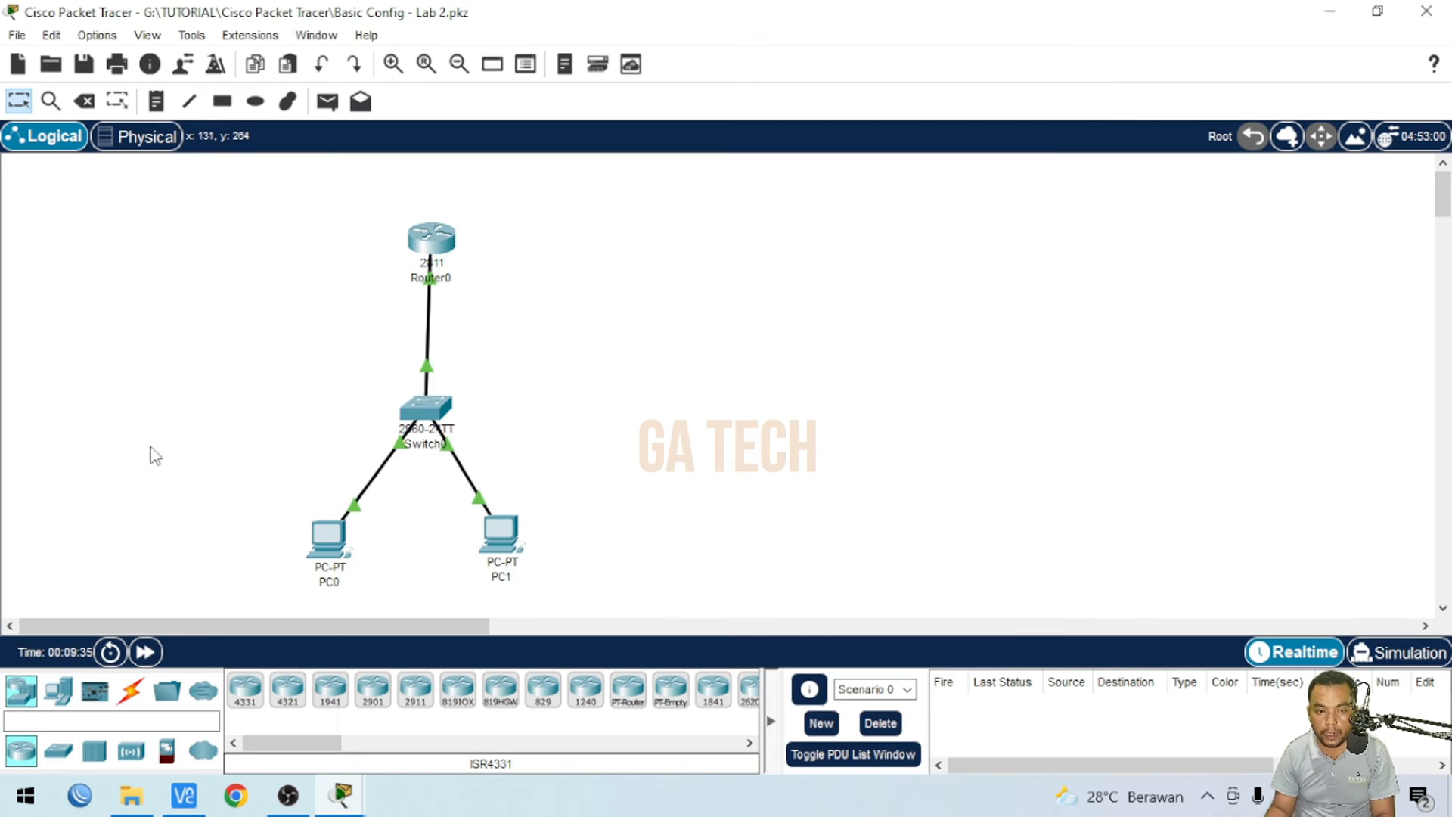
# - Connect from PC0 via SSH to 192.168.10.1 with username smk and enter the user's password
pyautogui.click(324, 539)
pyautogui.click(603, 192)
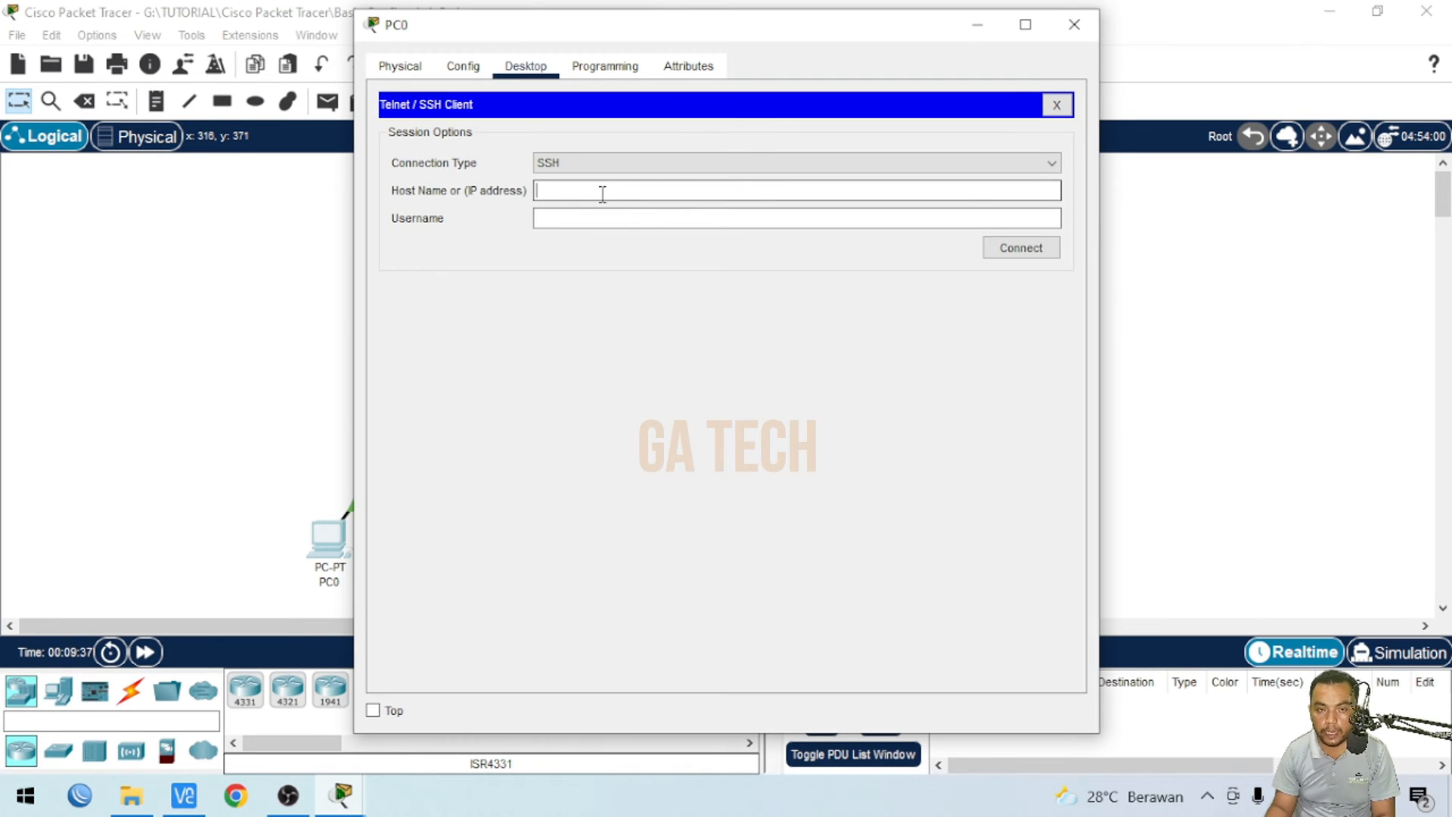
pyautogui.write('192.168.10.1')
pyautogui.click(681, 218)
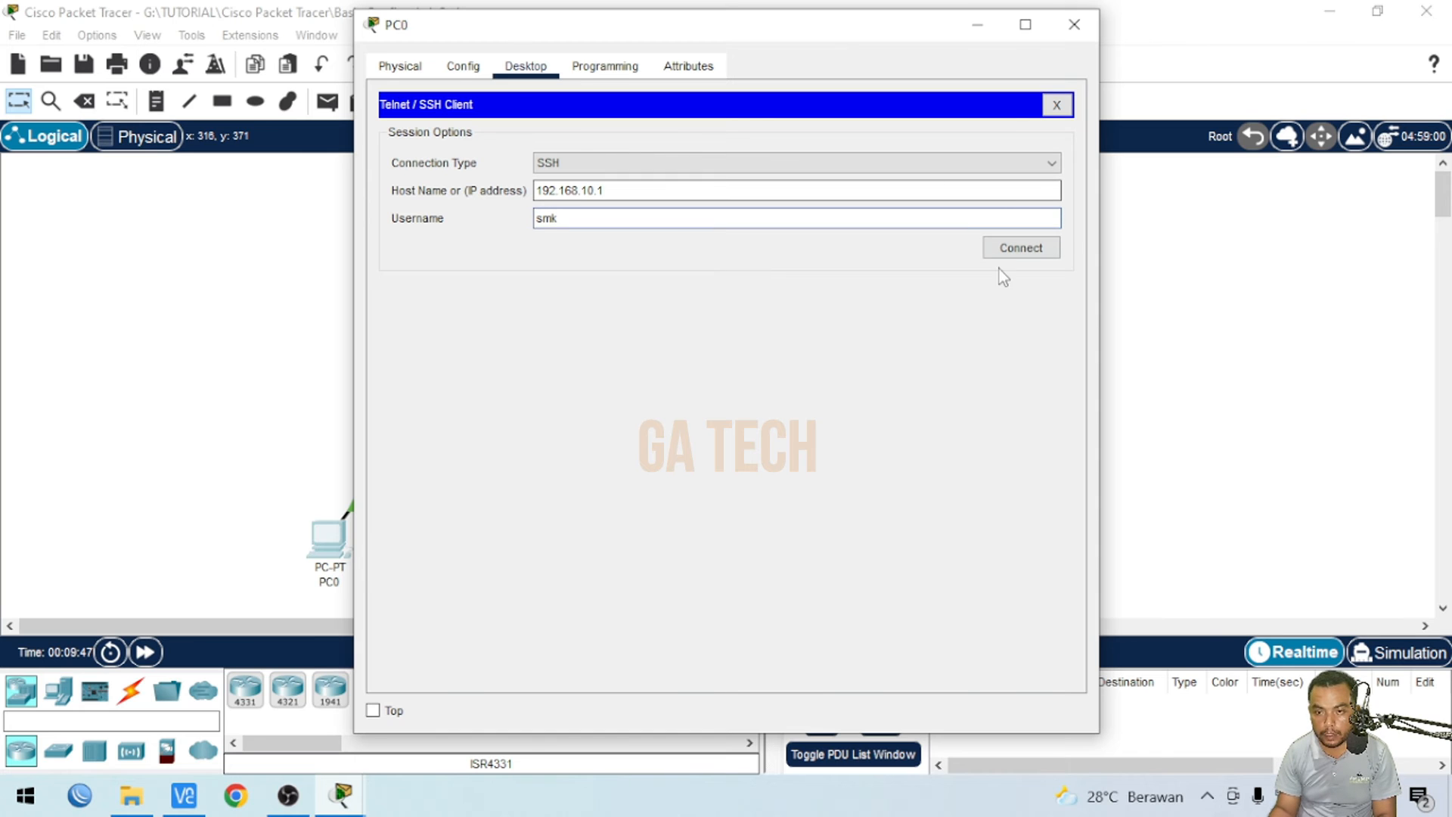
pyautogui.click(1014, 256)
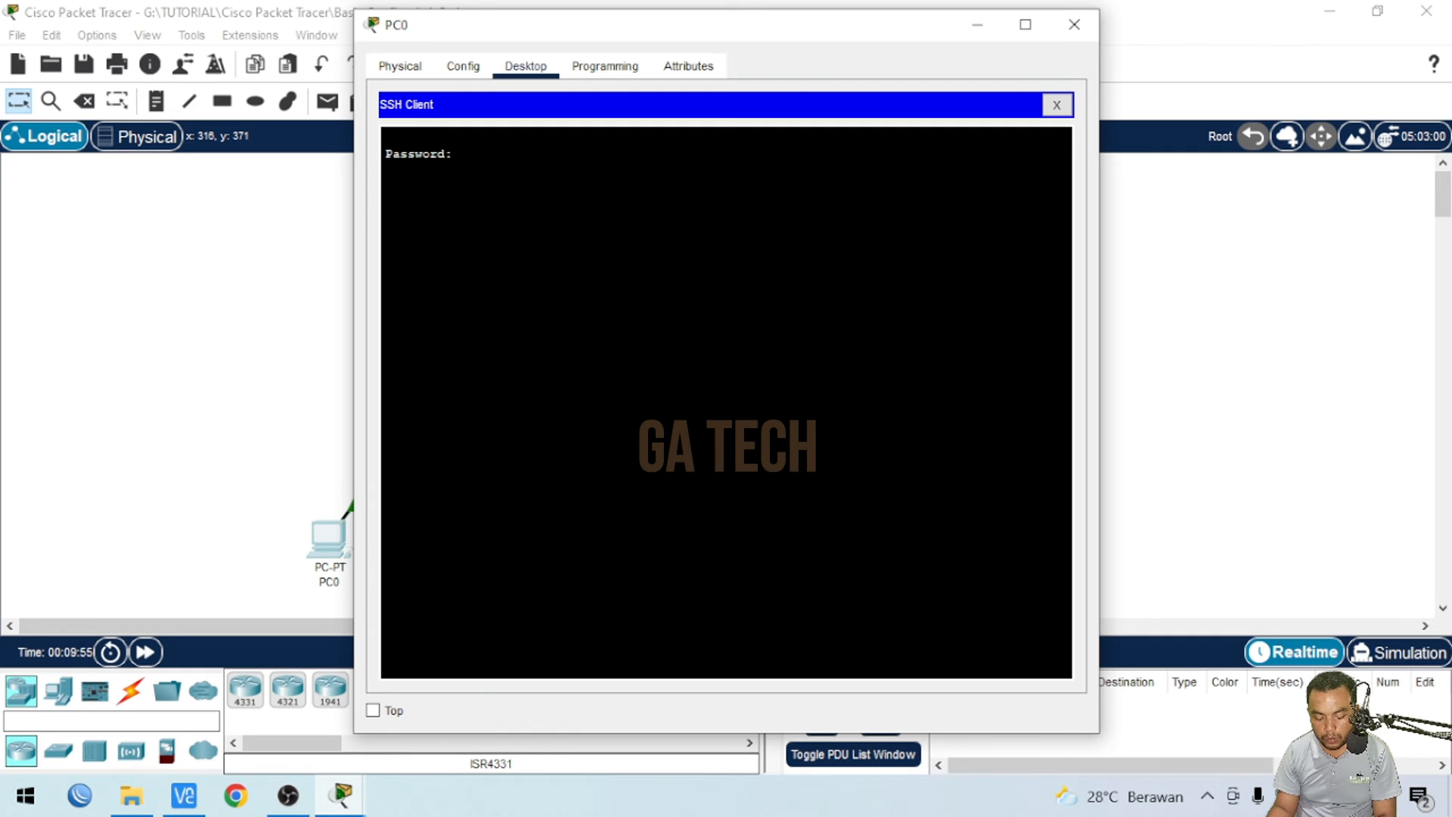
pyautogui.press('Return')
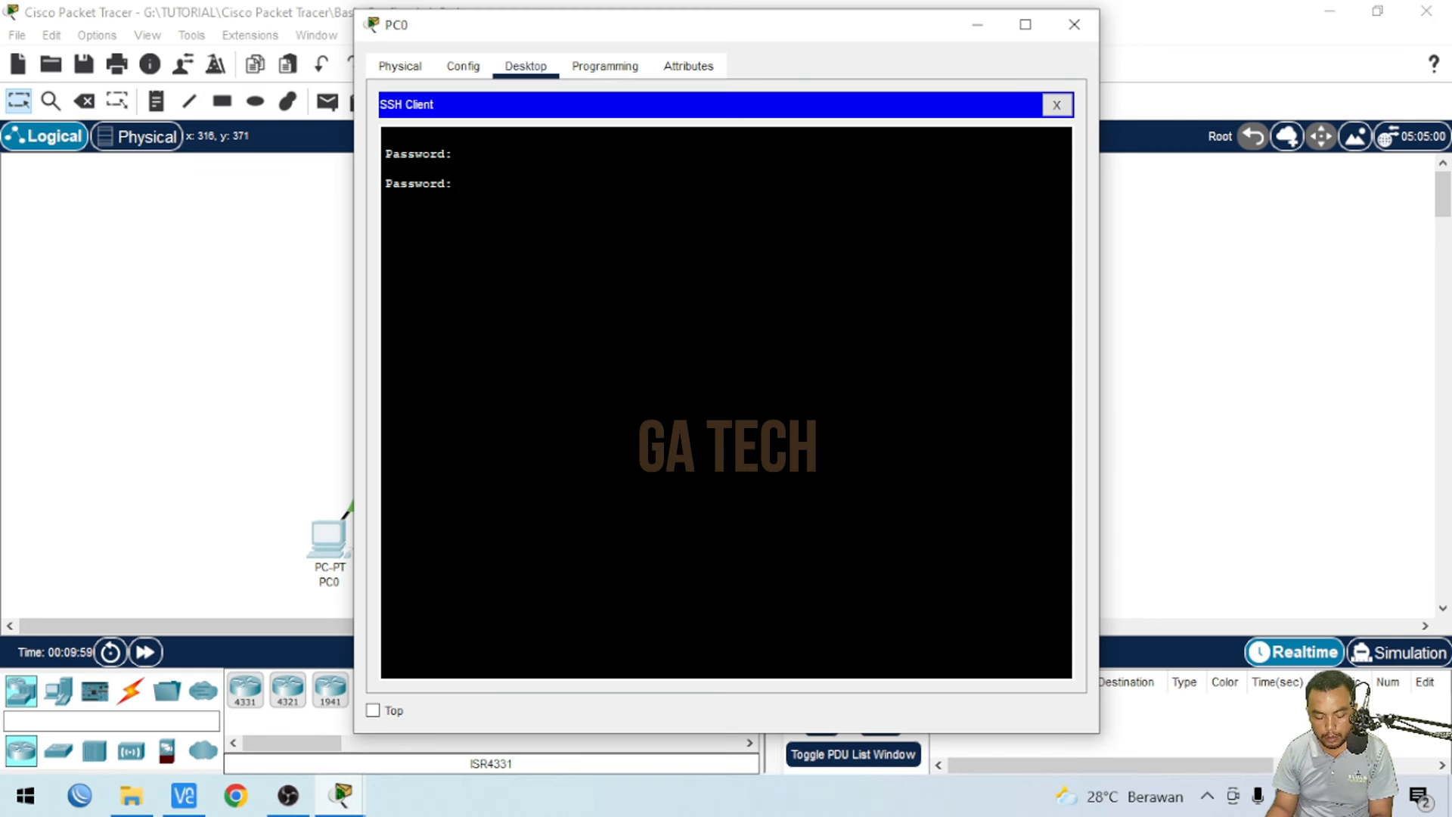
pyautogui.press('Return')
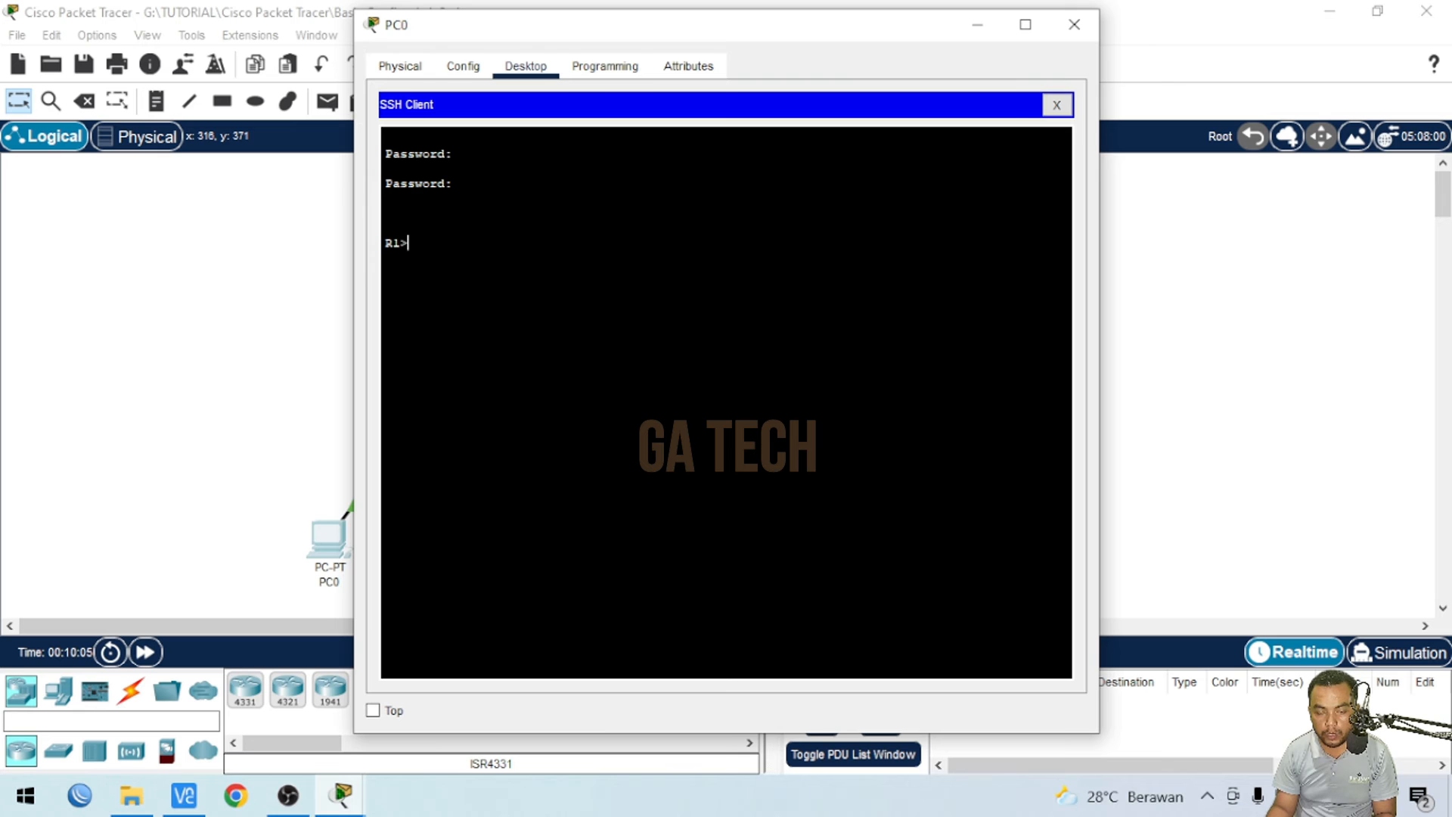
# - Enter privileged EXEC mode in the SSH session, supplying the enable password
pyautogui.write('en')
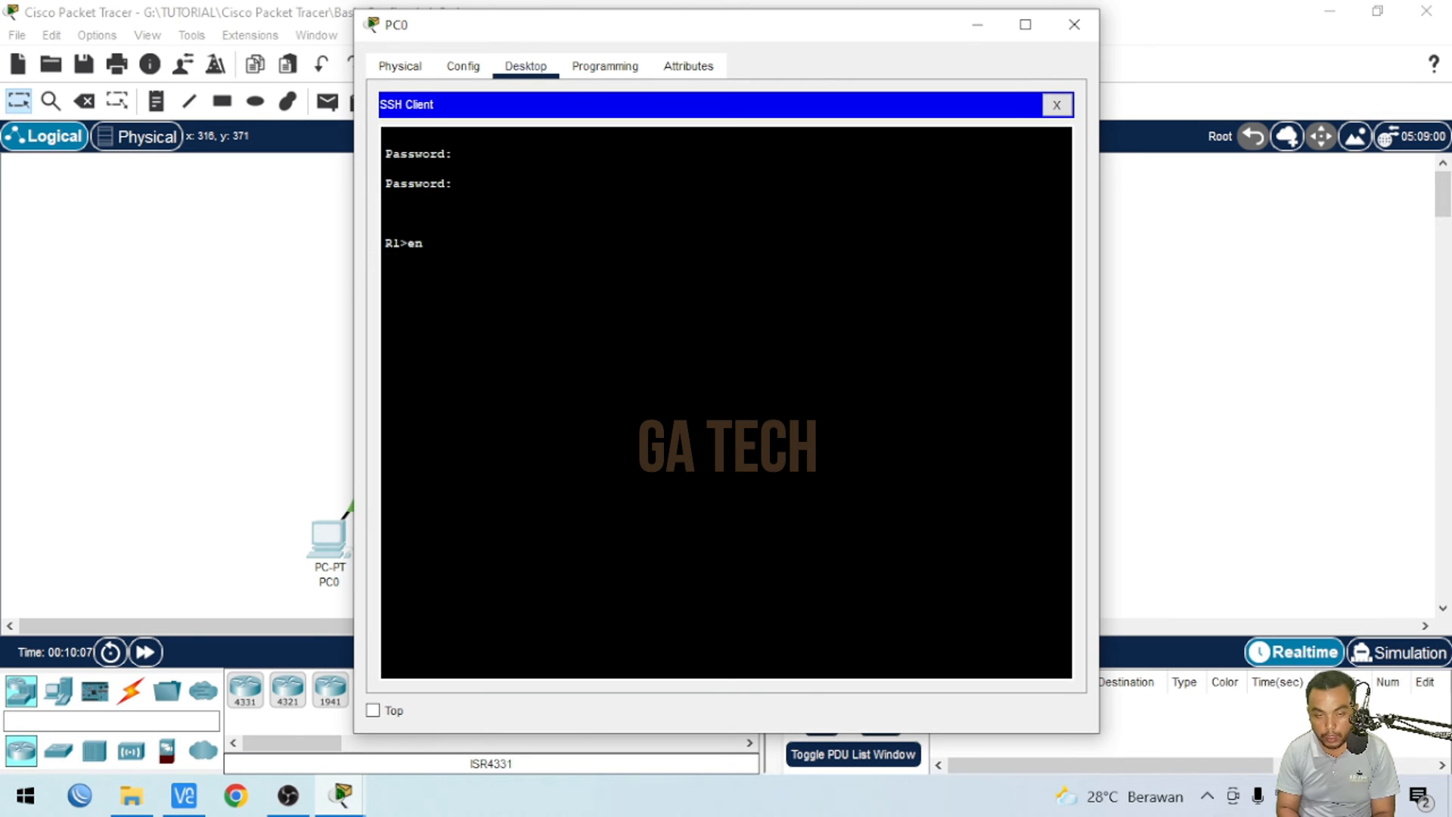
pyautogui.press('Tab')
pyautogui.press('Return')
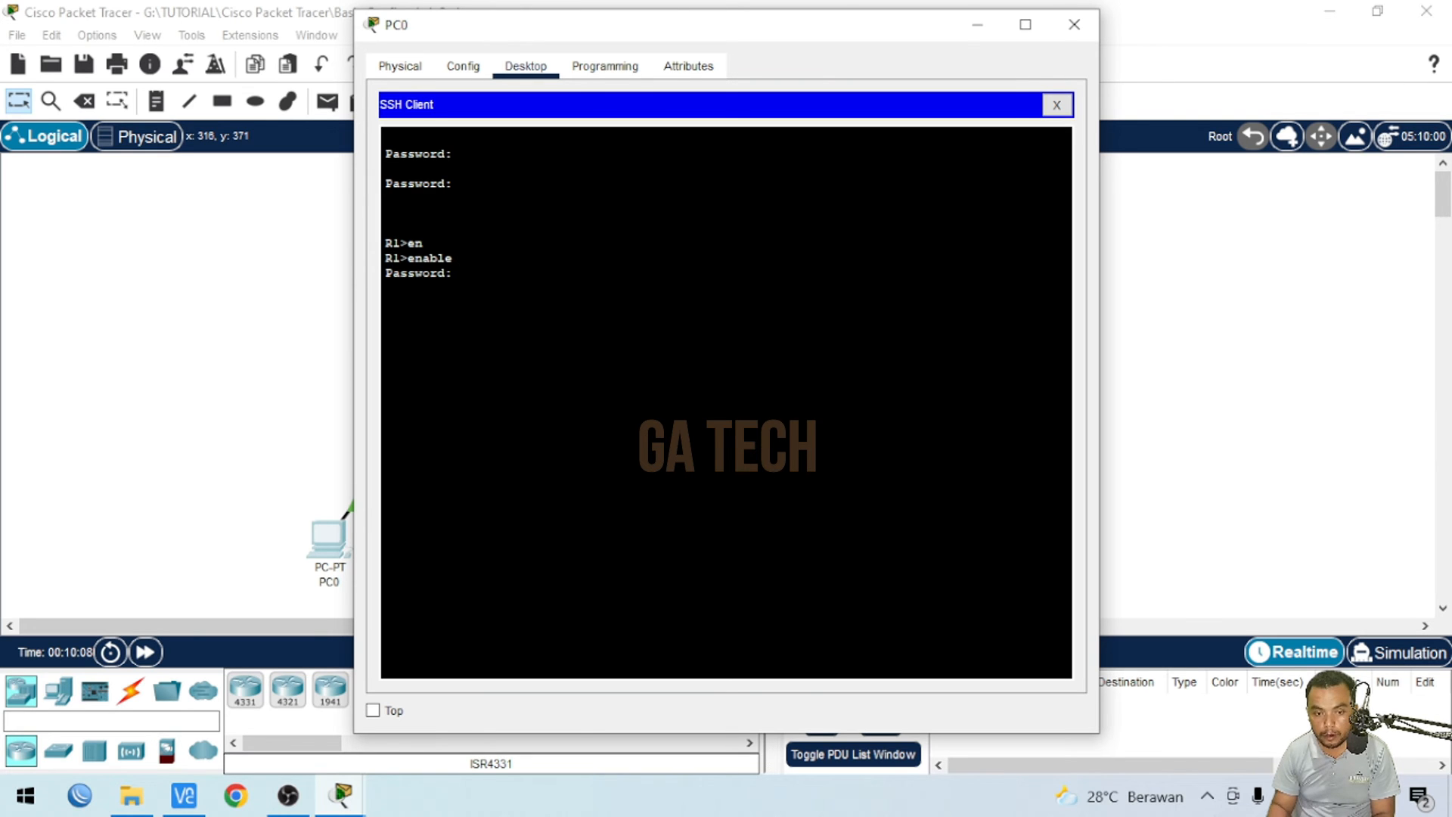
pyautogui.press('Return')
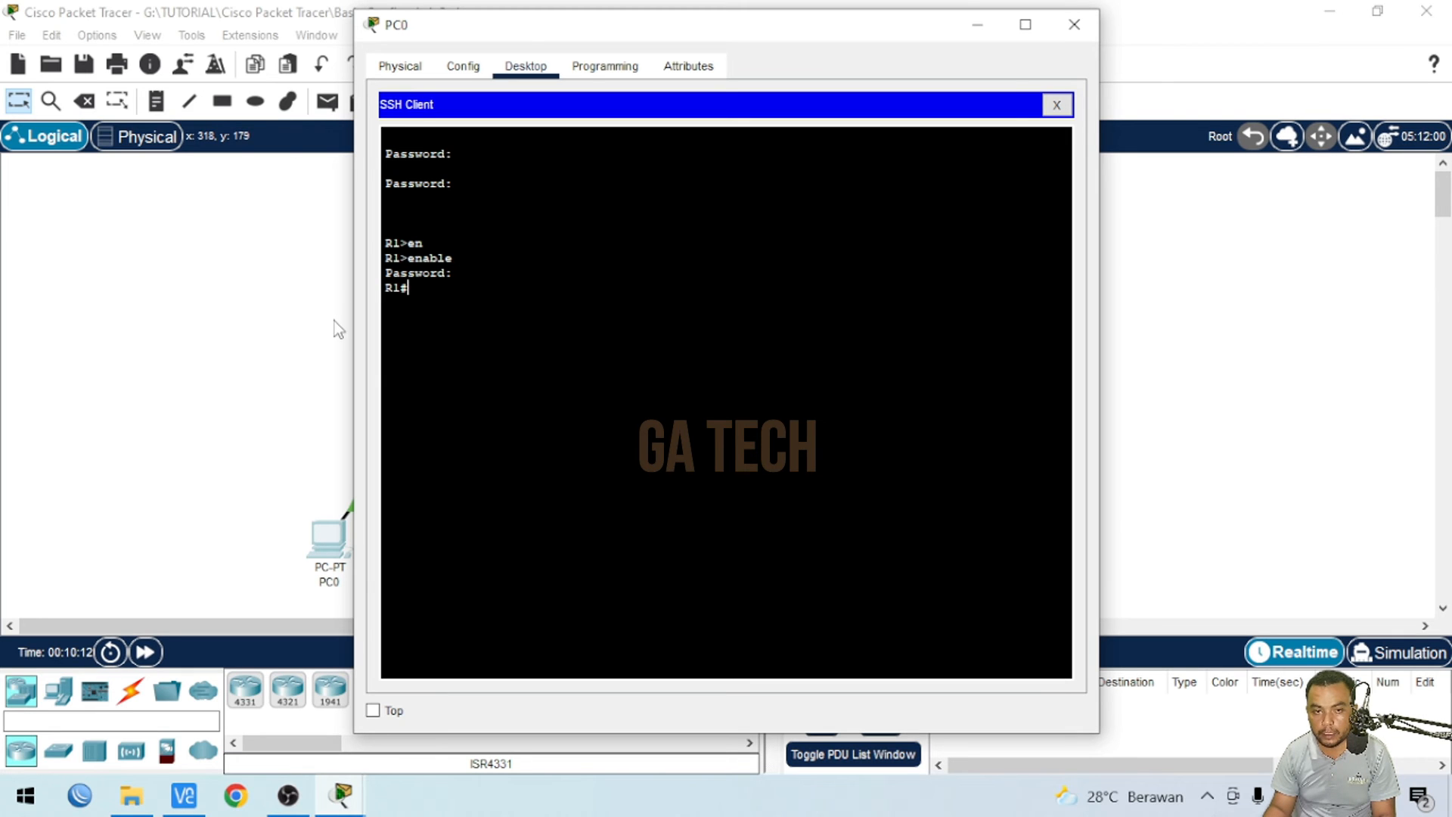
# - Close the SSH client session and return to PC0's desktop applications
pyautogui.click(1057, 106)
pyautogui.click(808, 405)
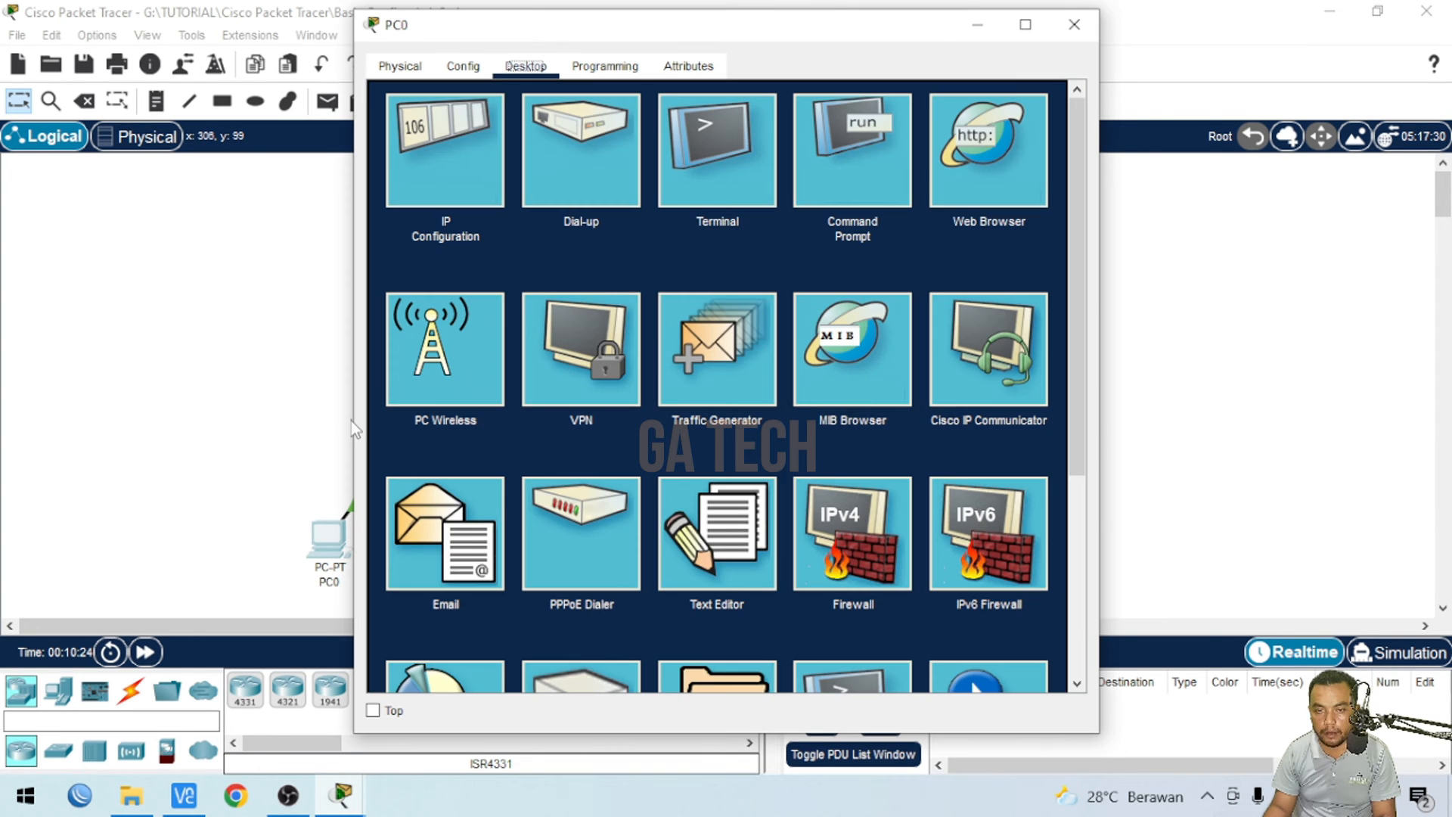
pyautogui.click(168, 443)
pyautogui.click(333, 545)
pyautogui.scroll(-1, 900, 502)
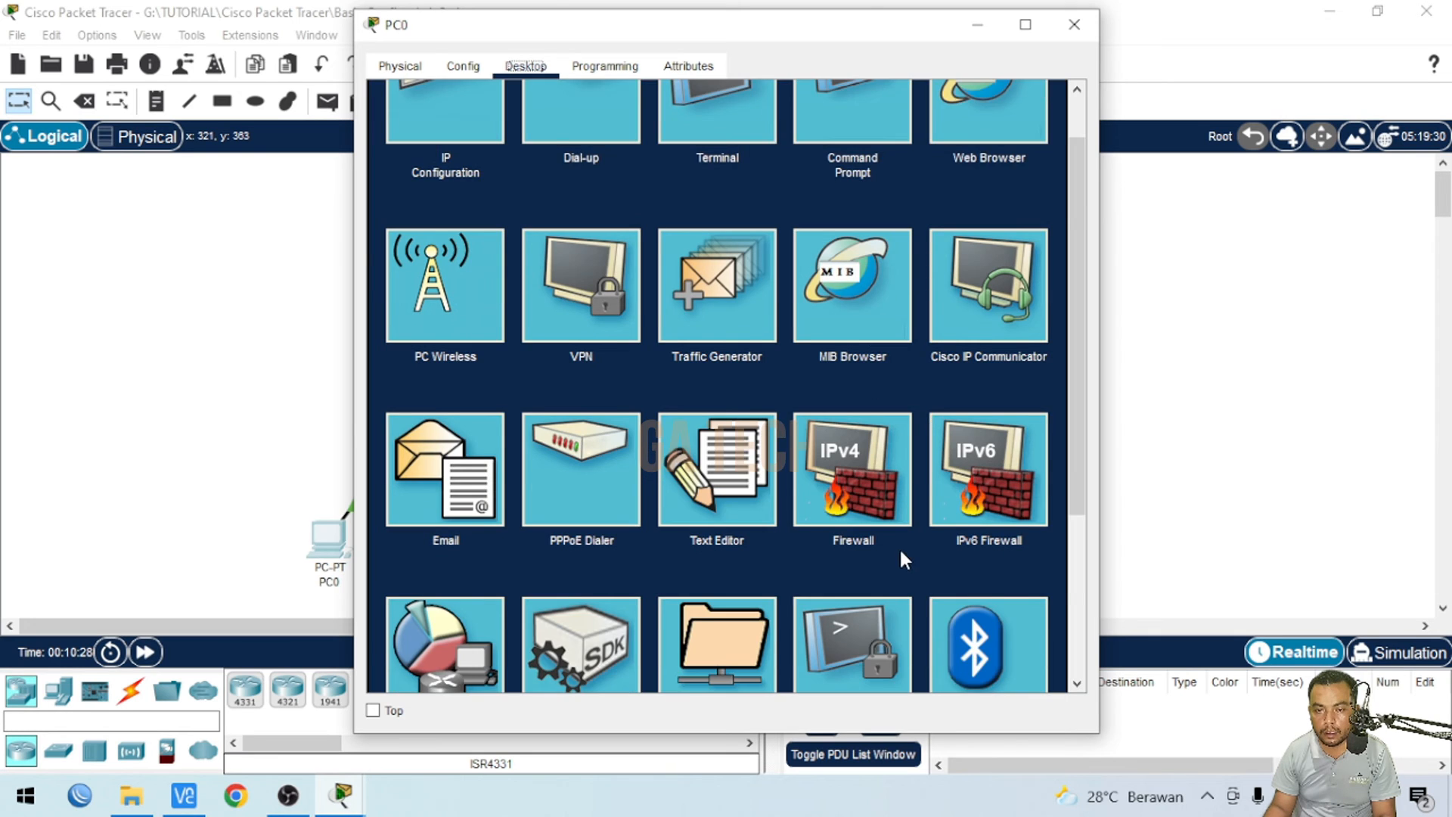
pyautogui.scroll(-2, 900, 547)
# - Try a Telnet connection from PC0 to 192.168.10.1, then decline reconnecting and close the PC0 window
pyautogui.click(840, 506)
pyautogui.click(1047, 163)
pyautogui.click(702, 195)
pyautogui.click(583, 195)
pyautogui.write('192.1')
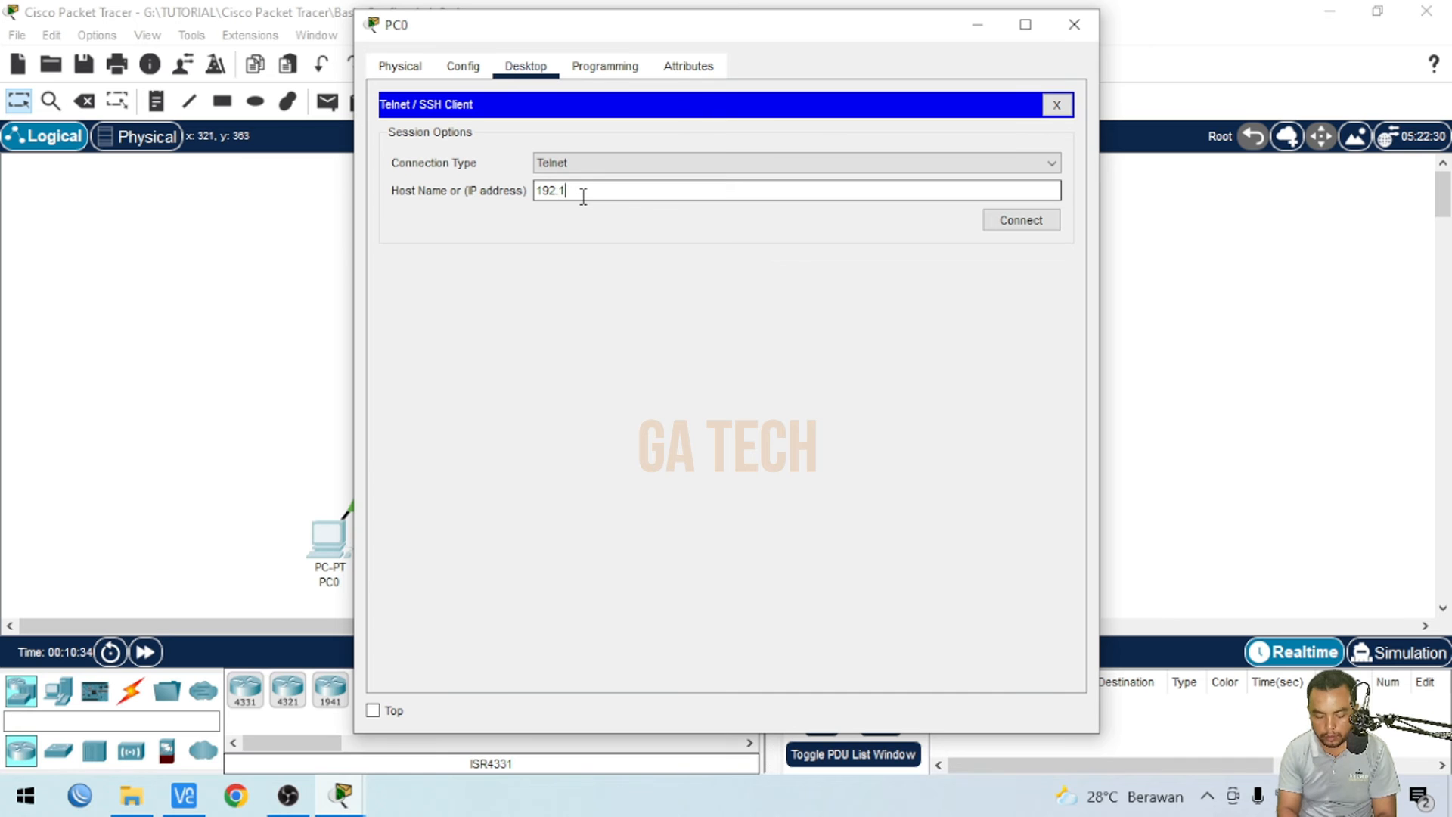
pyautogui.write('68.10.1')
pyautogui.click(1020, 221)
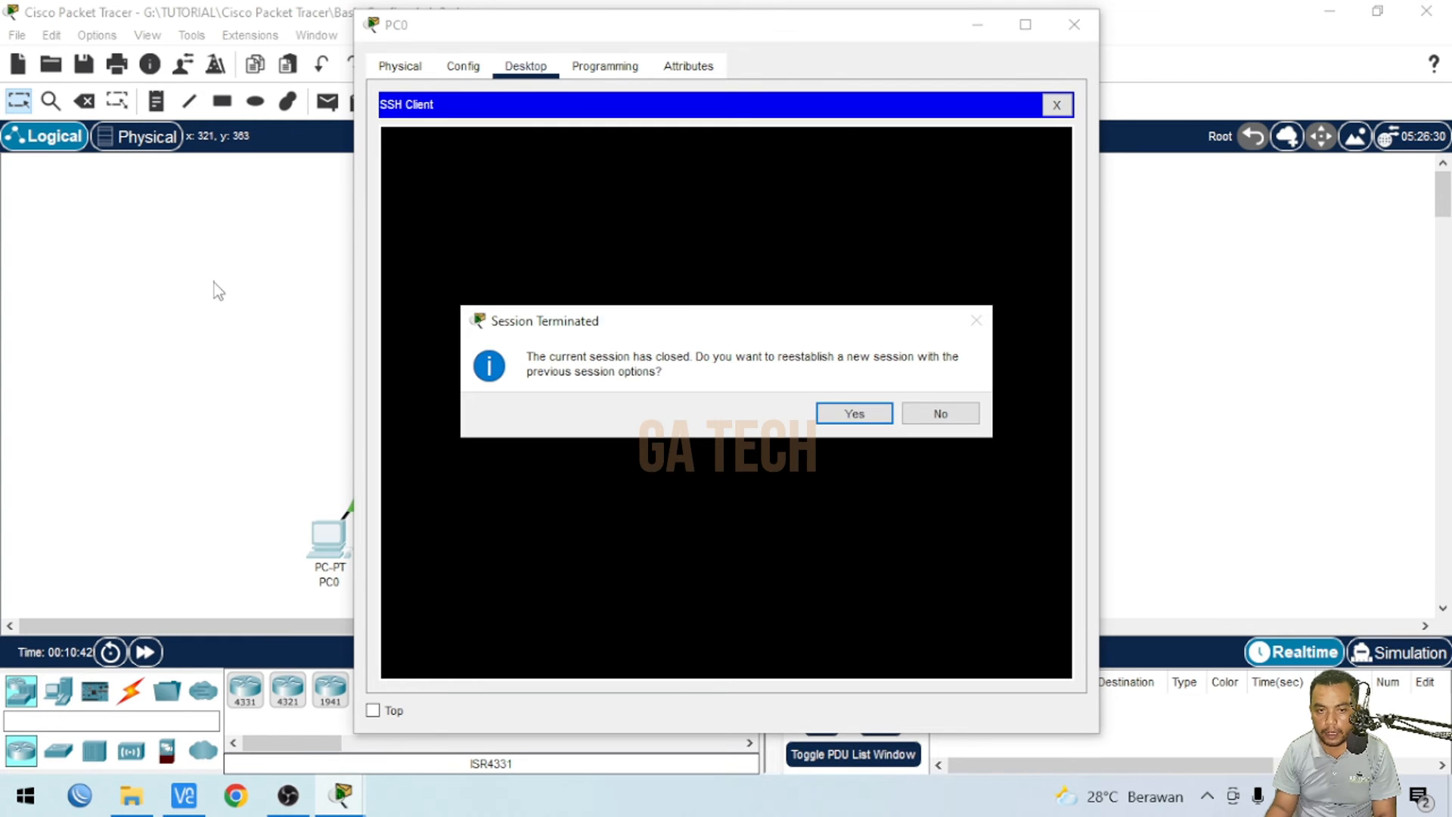
pyautogui.click(940, 414)
pyautogui.click(1074, 25)
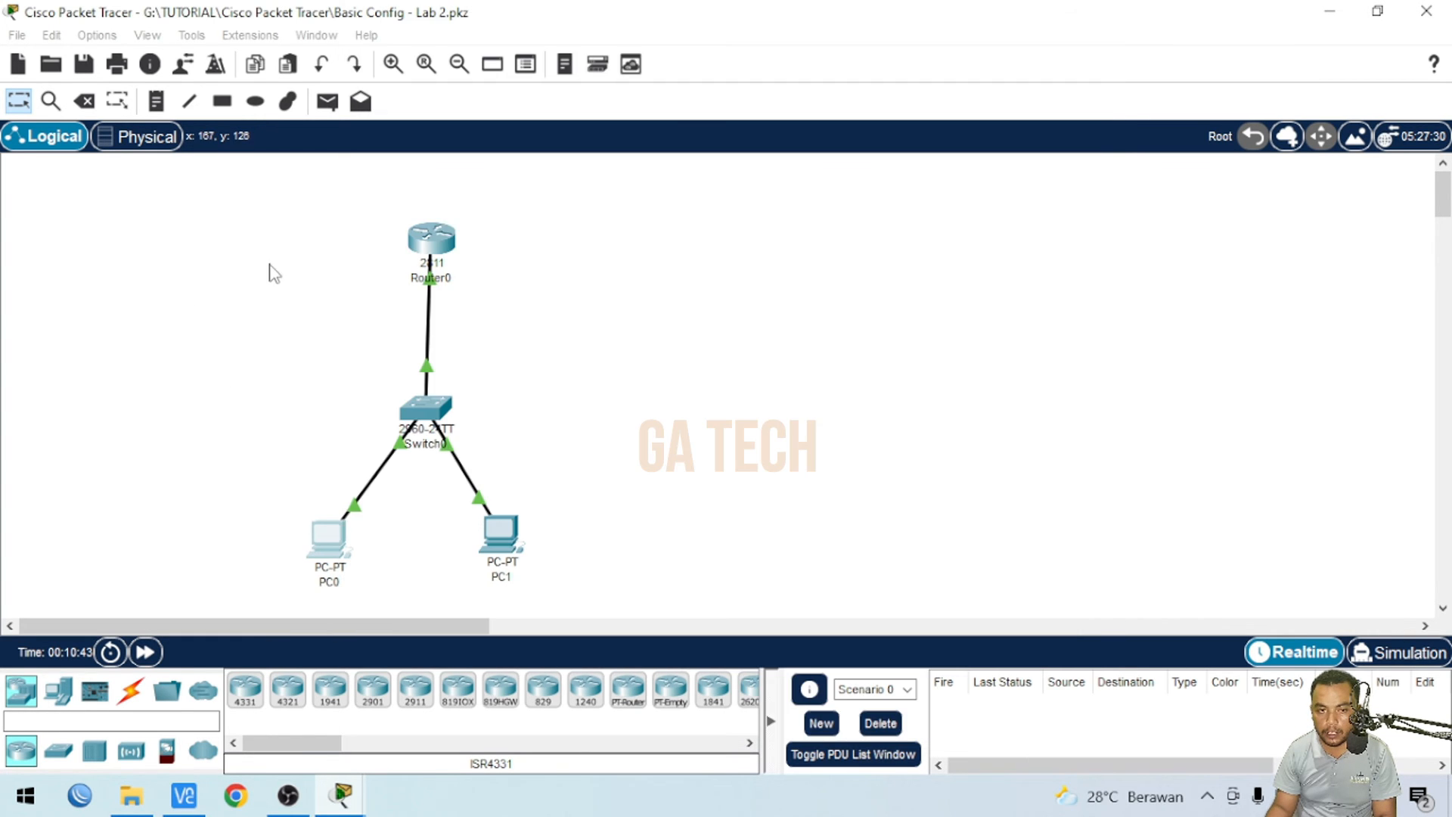
# - On Router0, list the vty transport input protocol options and set transport input to telnet
pyautogui.click(429, 246)
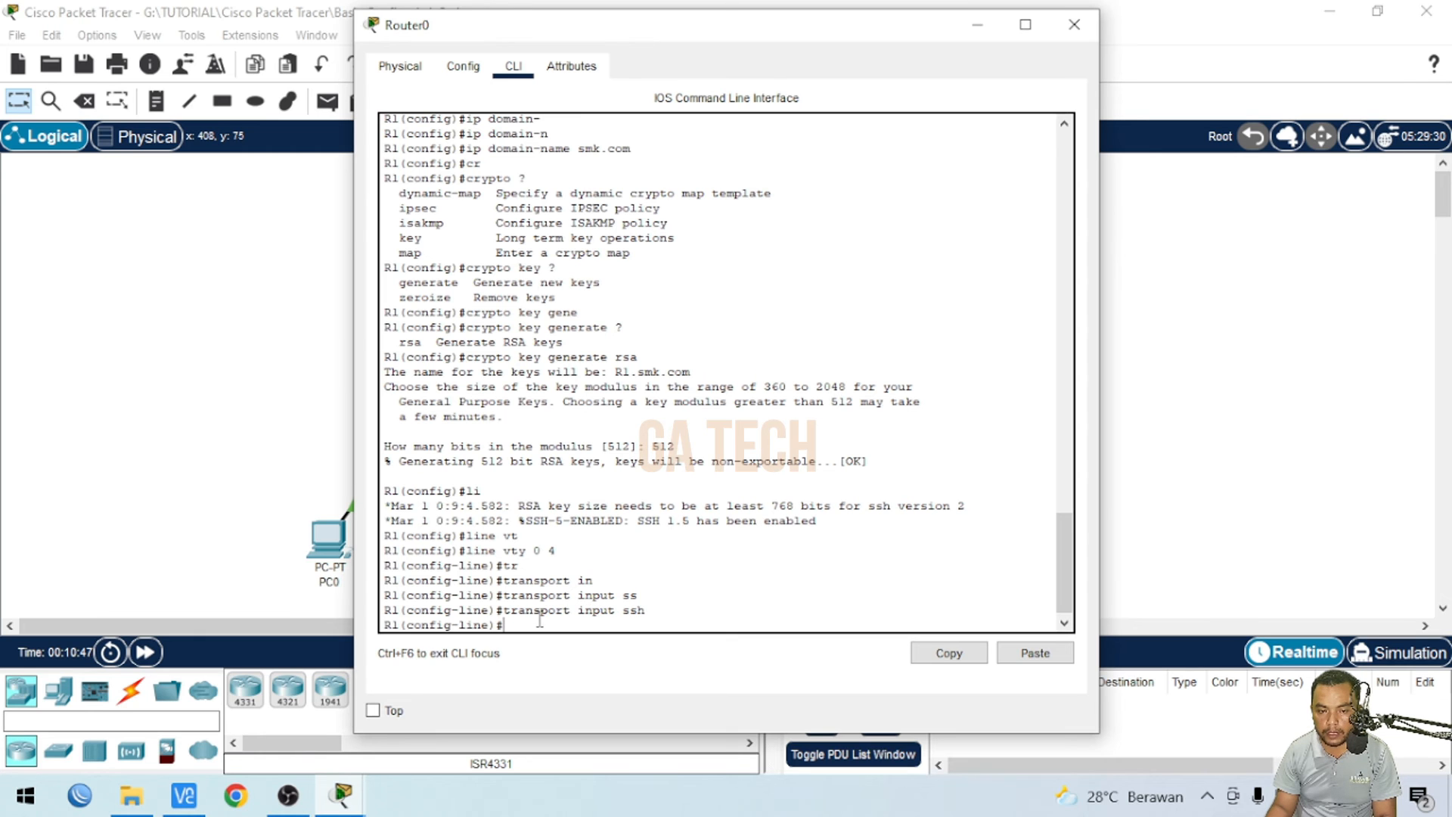
pyautogui.write('tra')
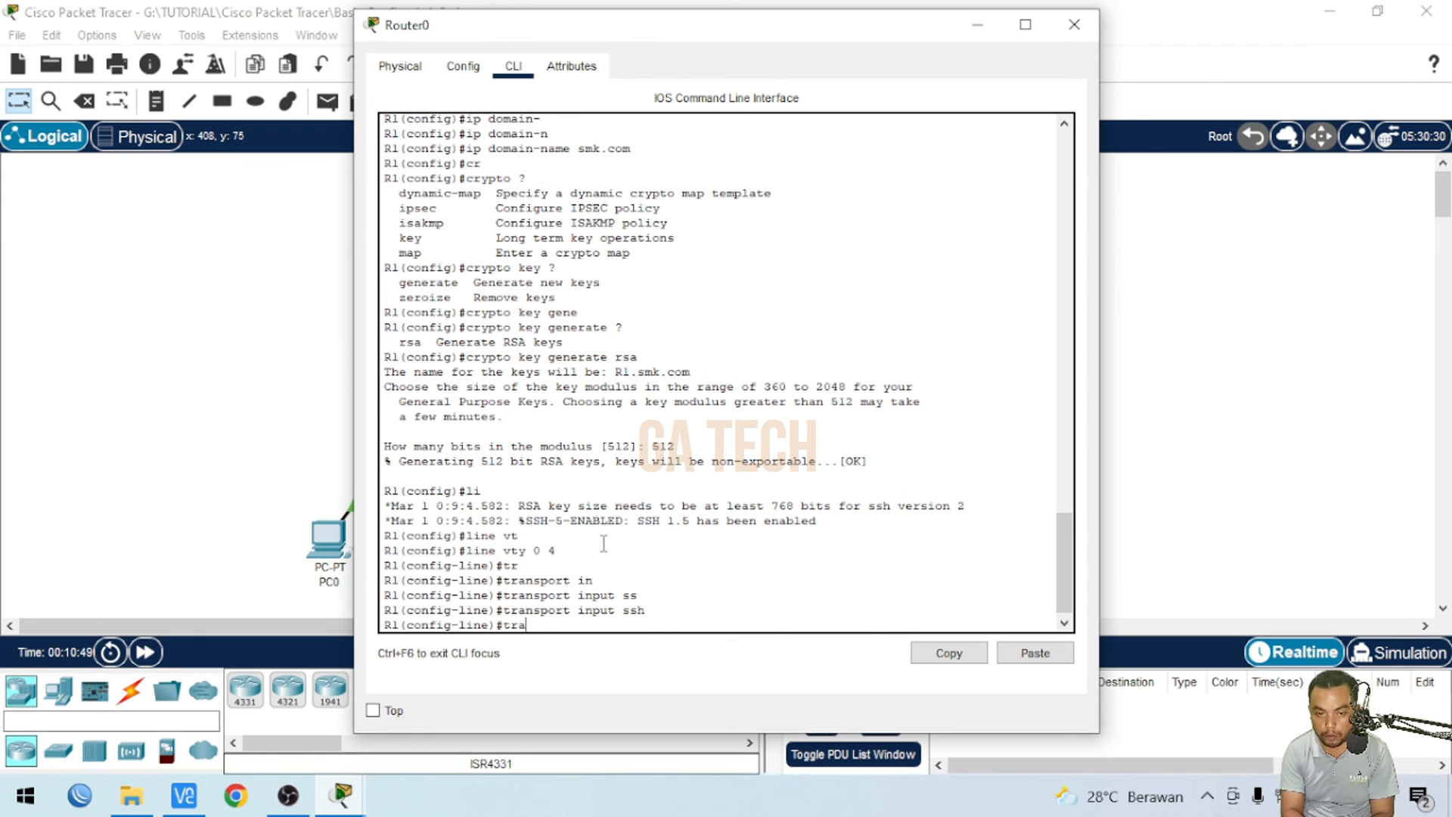
pyautogui.press('Tab')
pyautogui.write('in')
pyautogui.press('Tab')
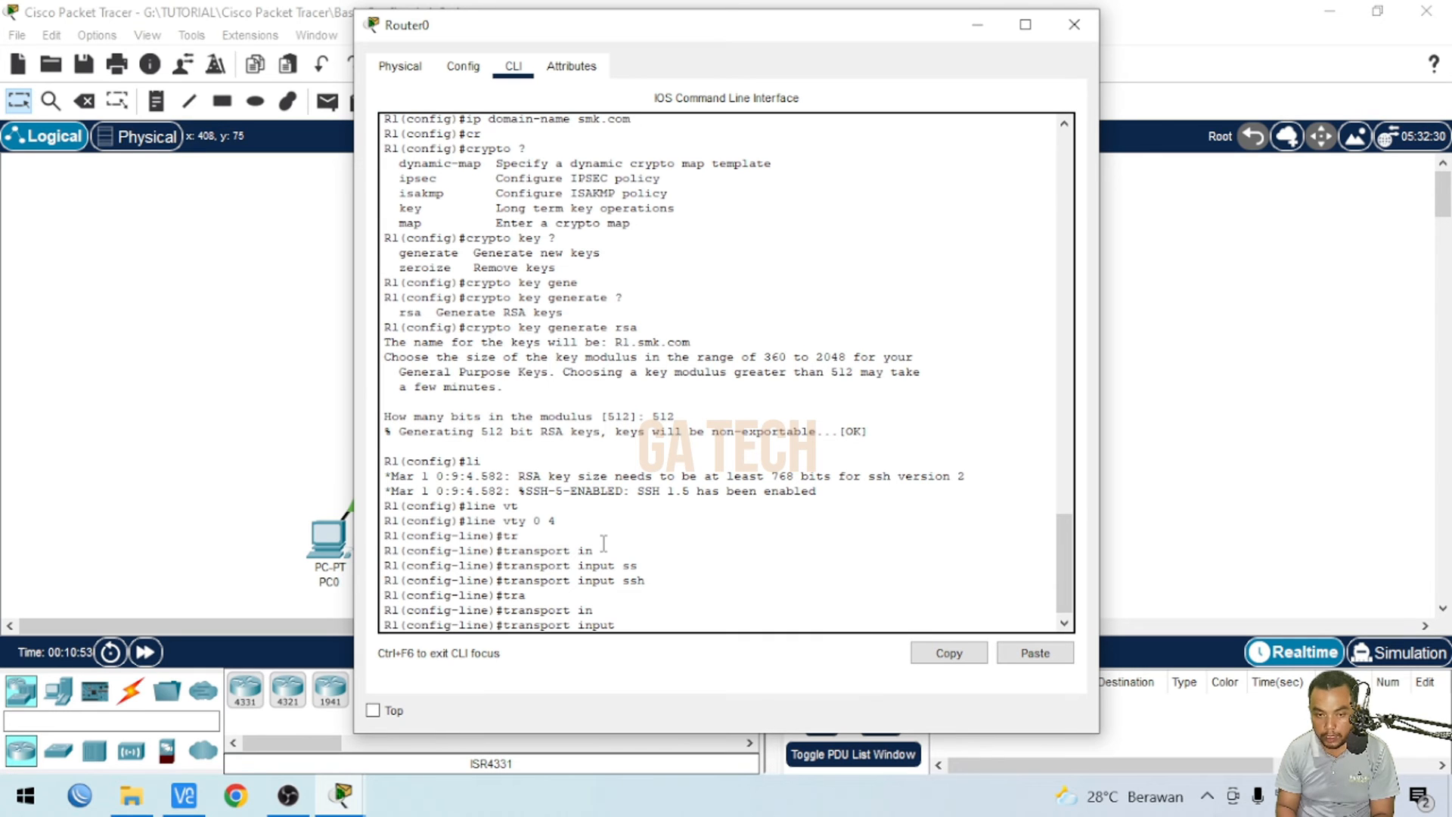
pyautogui.write('?')
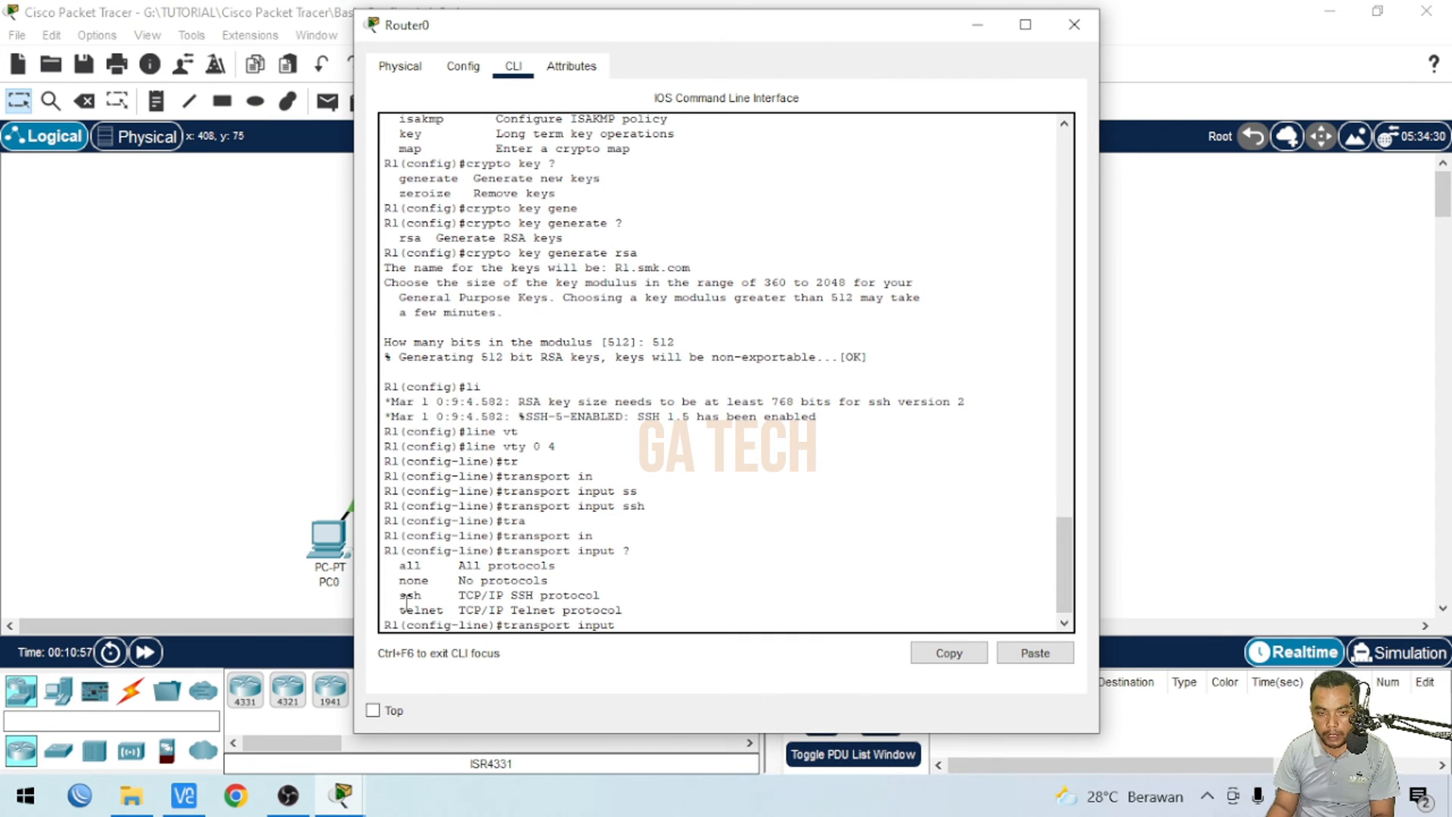
pyautogui.moveTo(400, 566); pyautogui.dragTo(558, 566)
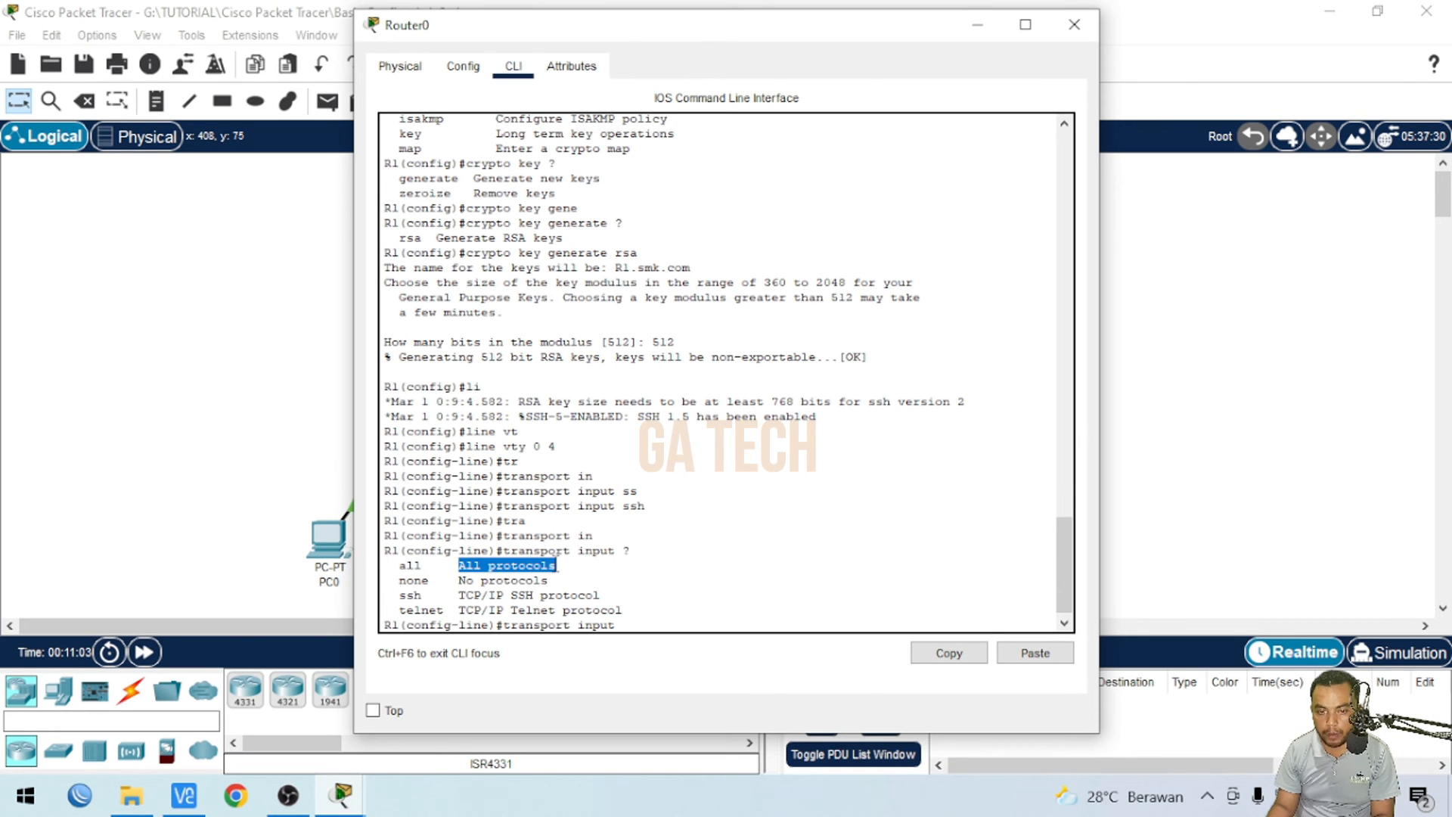
pyautogui.moveTo(400, 613); pyautogui.dragTo(427, 596)
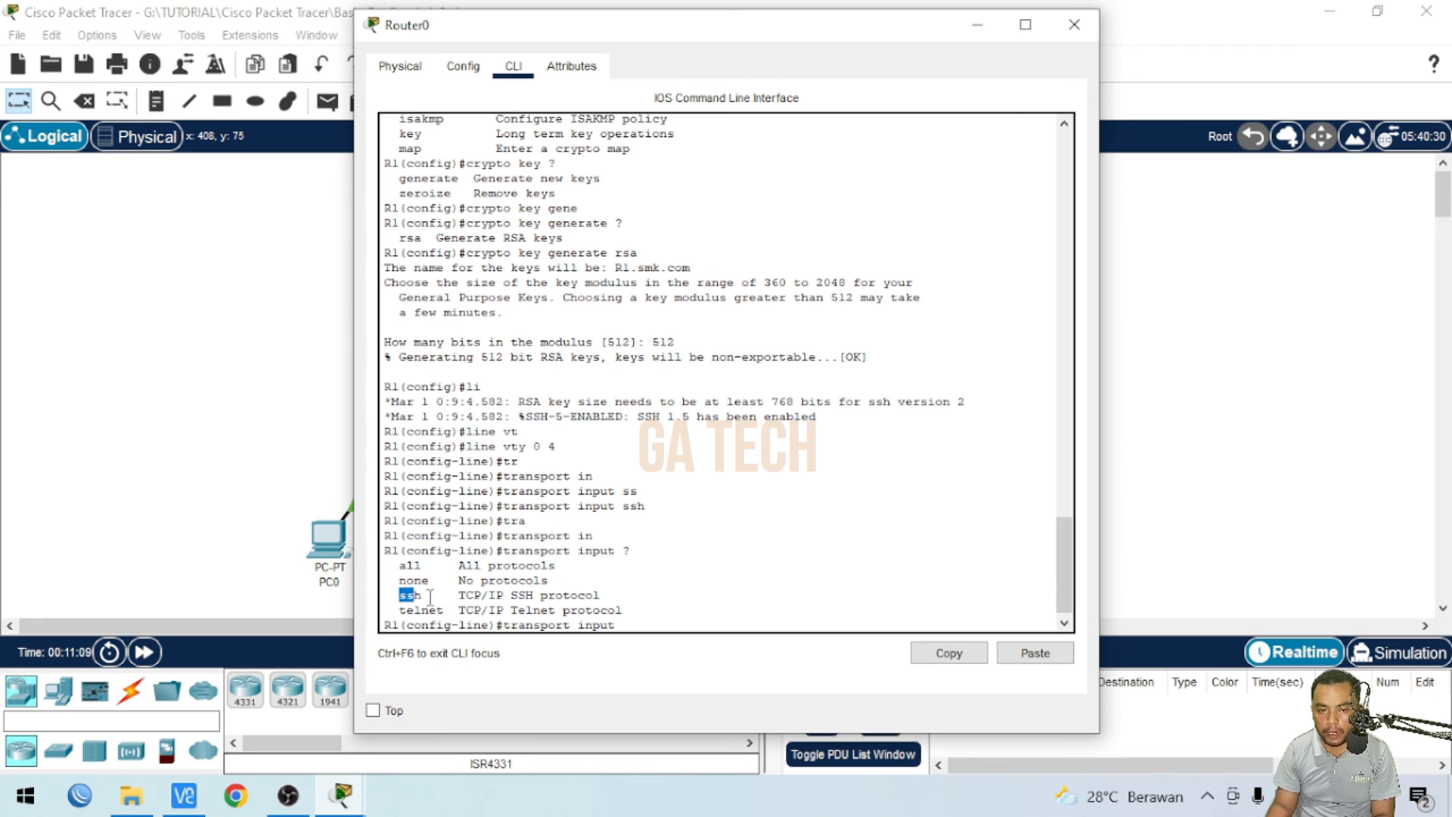
pyautogui.click(426, 596)
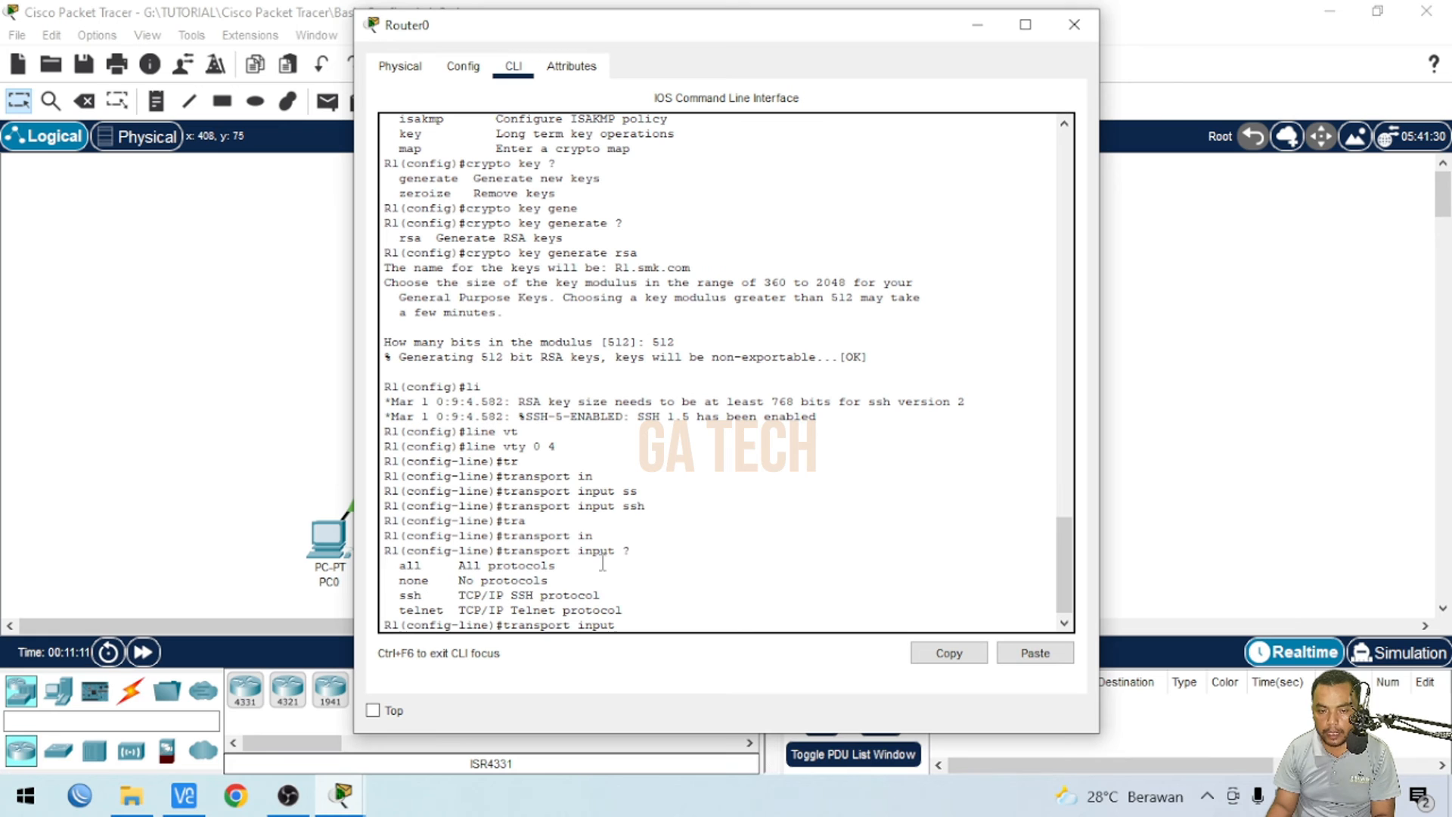
pyautogui.moveTo(624, 505); pyautogui.dragTo(649, 506)
pyautogui.moveTo(399, 611); pyautogui.dragTo(460, 612)
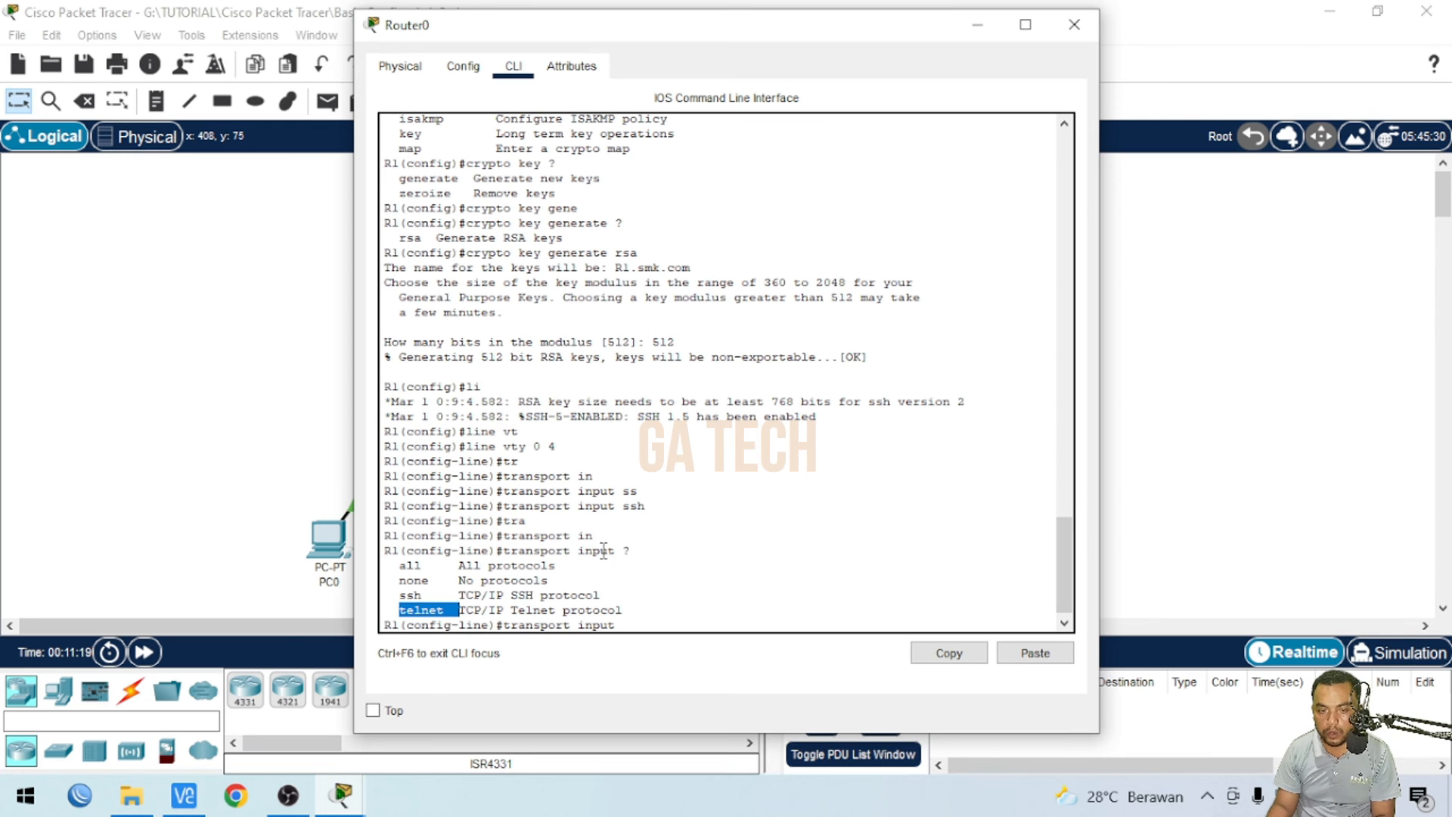
pyautogui.click(518, 595)
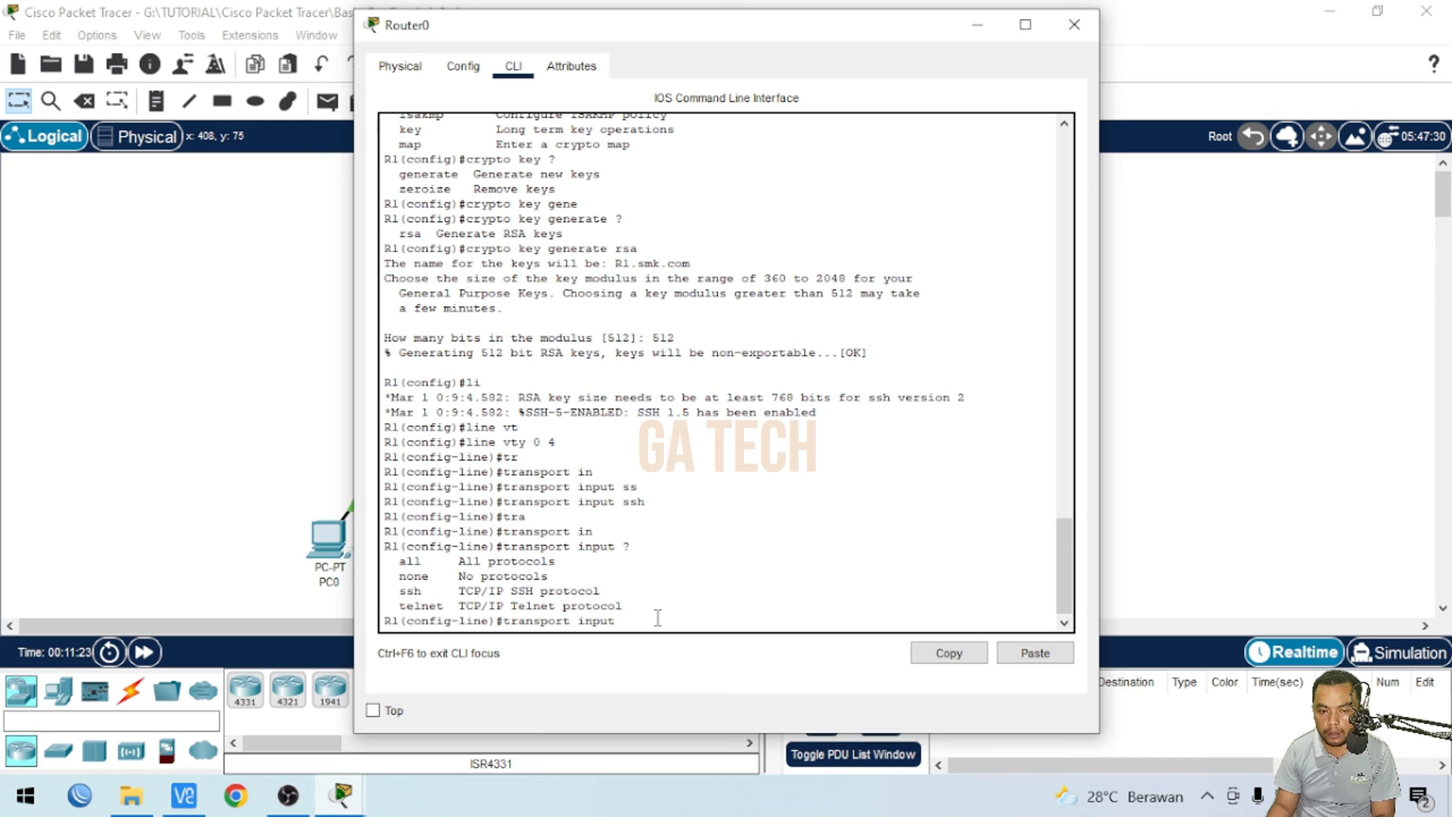
pyautogui.write('te')
pyautogui.press('Tab')
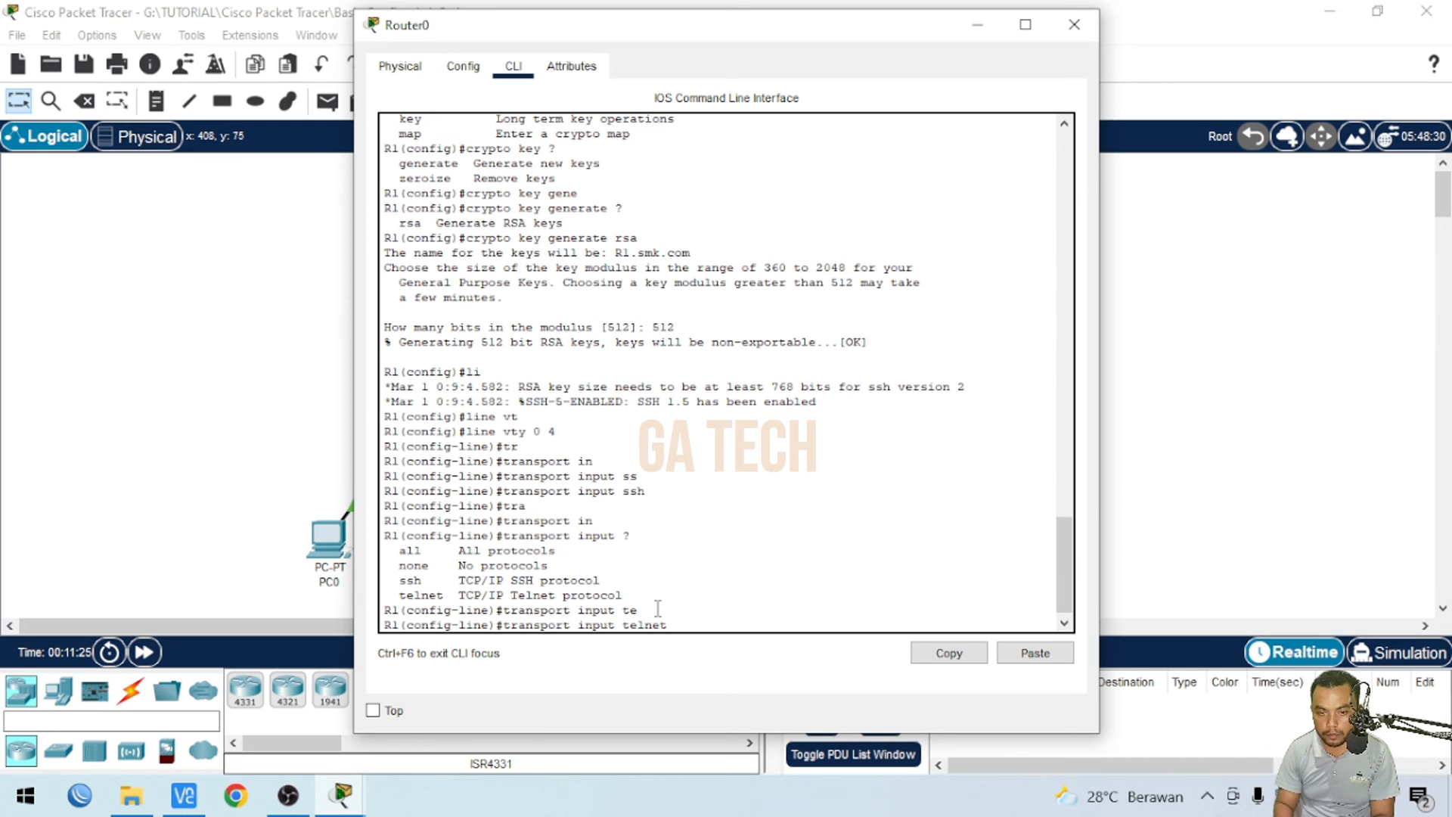
# - Try an SSH connection from PC0 to 192.168.10.1 with username smk, then decline reconnecting and close the window
pyautogui.click(161, 355)
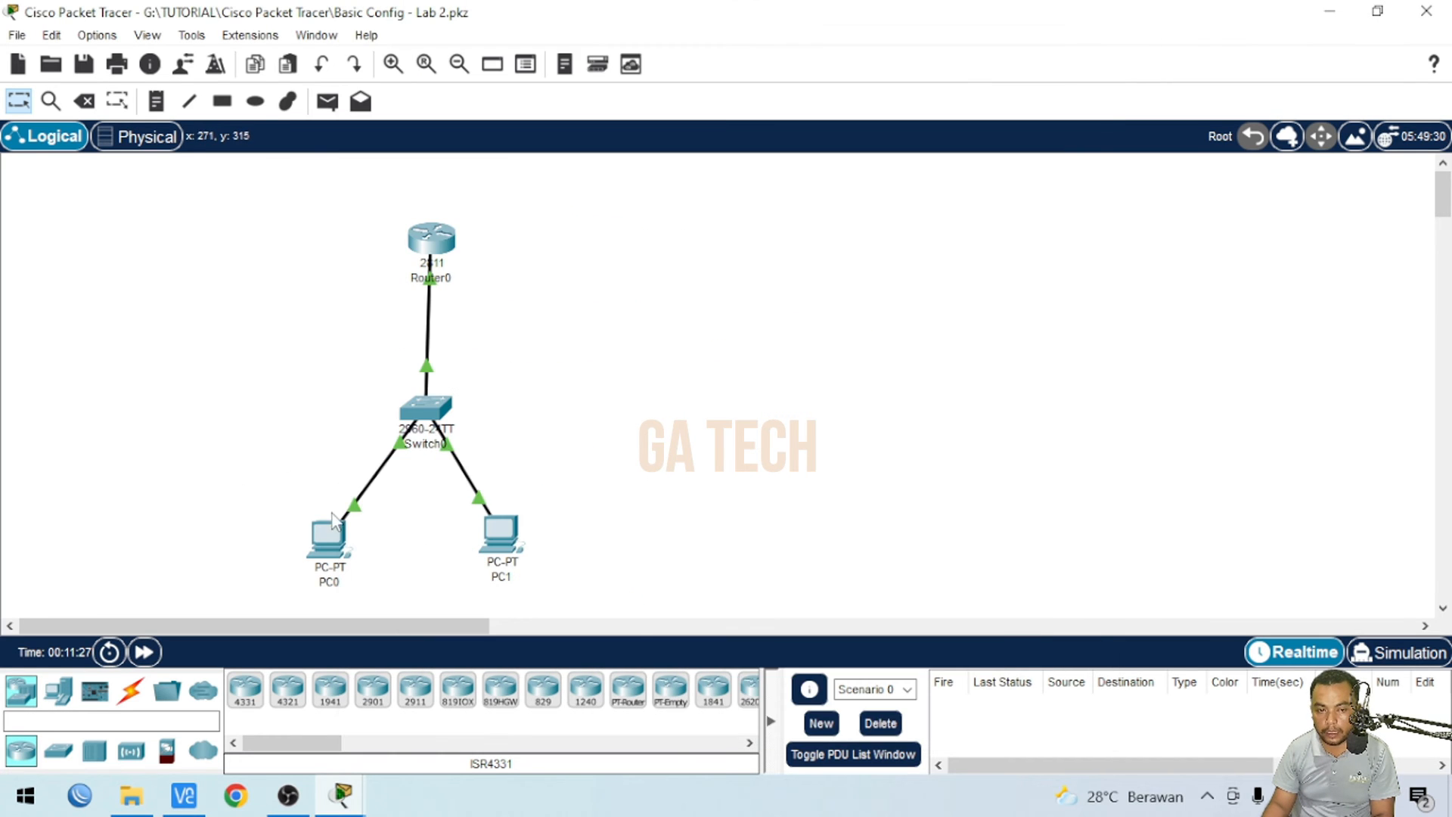
pyautogui.click(345, 542)
pyautogui.click(568, 188)
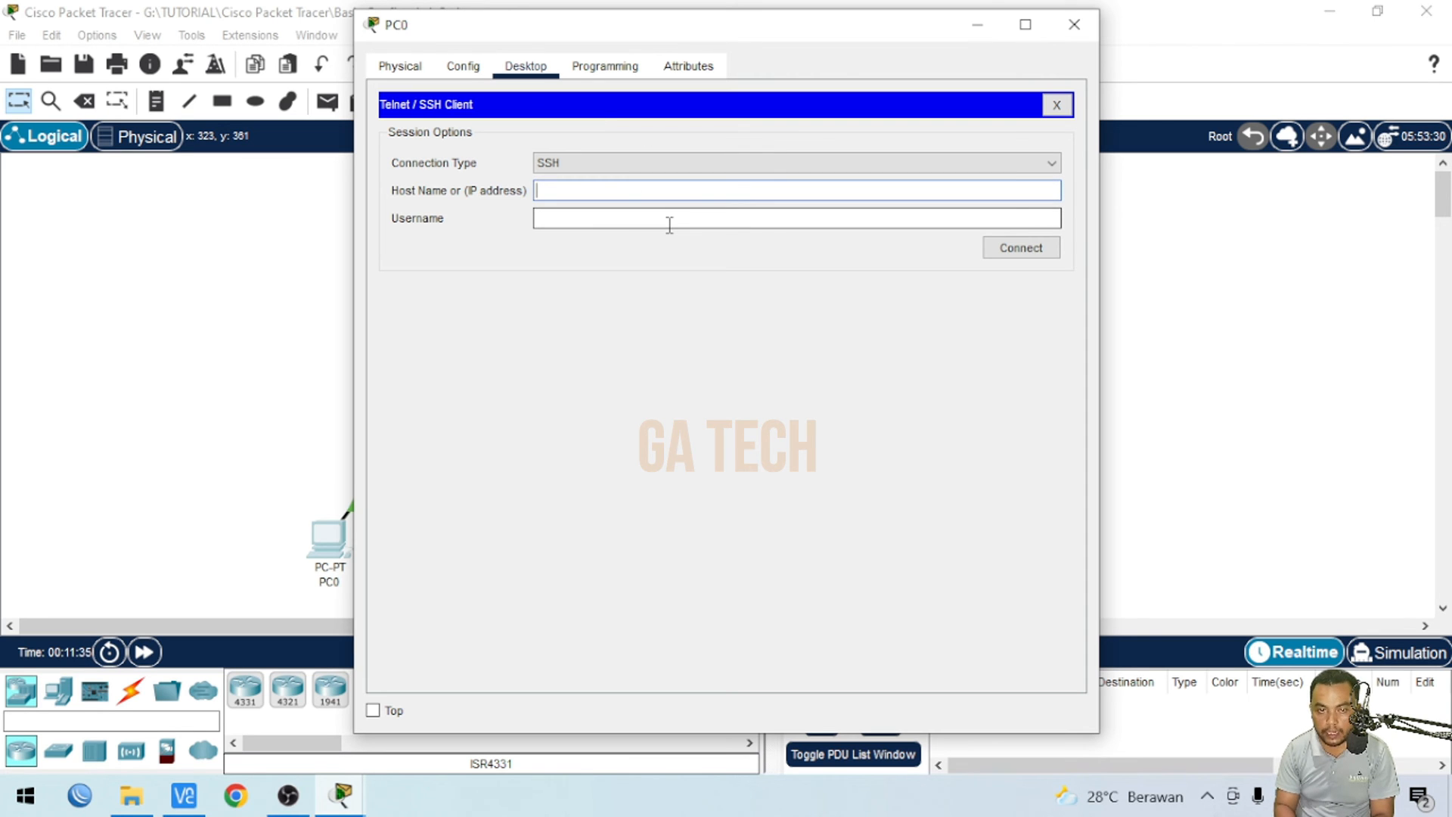
pyautogui.write('192.168.10.1')
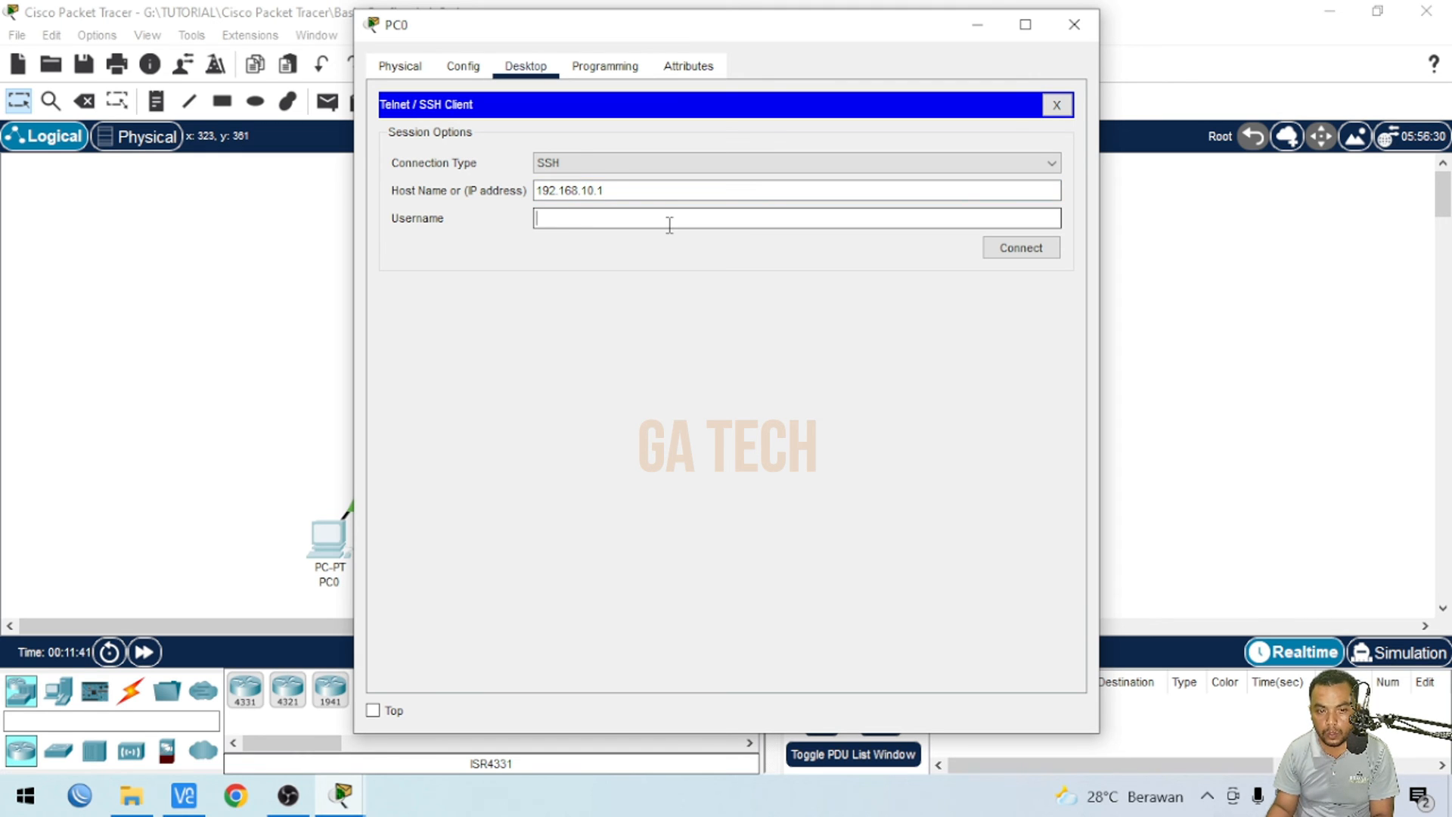
pyautogui.click(665, 227)
pyautogui.write('smk')
pyautogui.click(1019, 252)
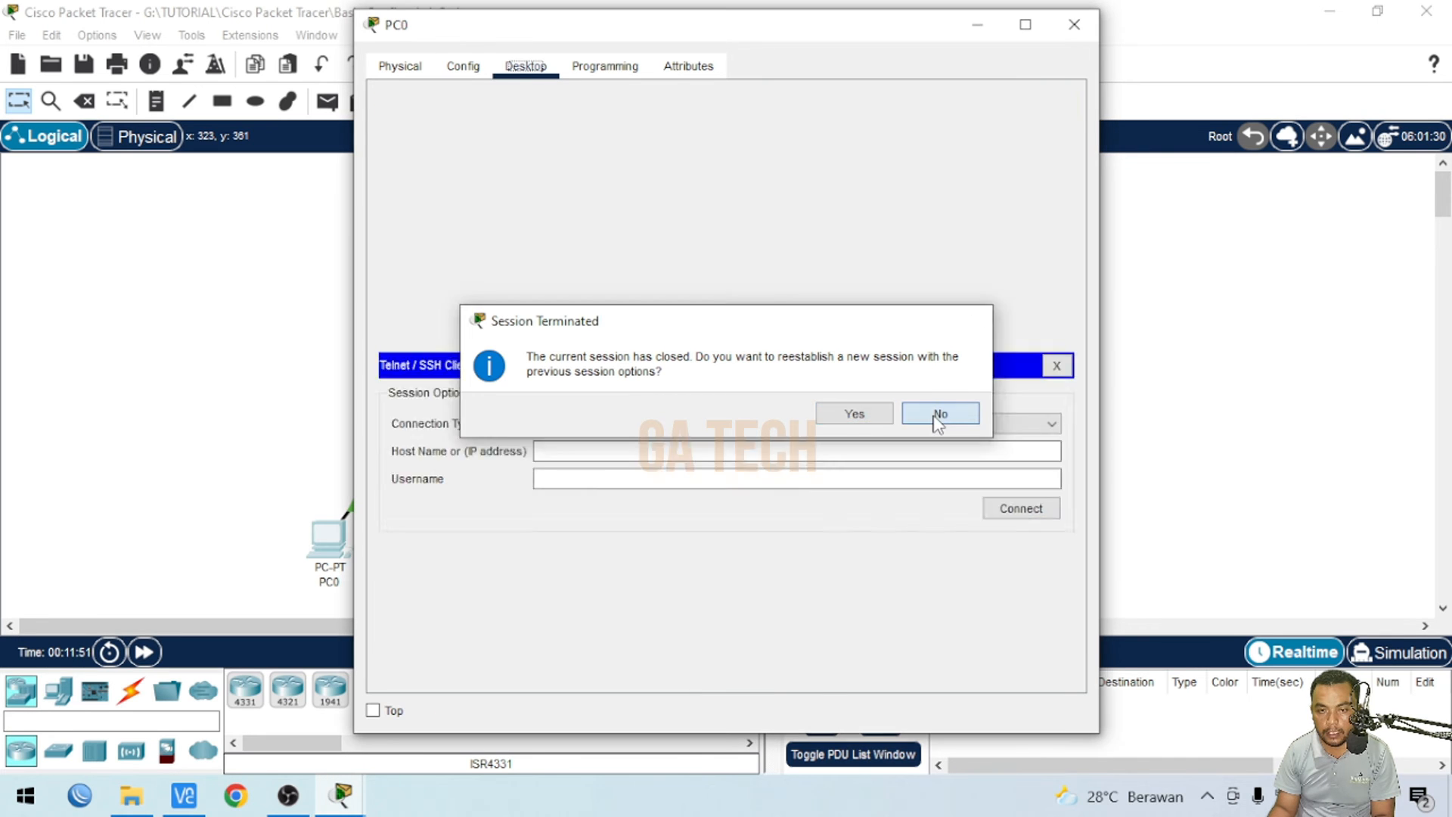
pyautogui.click(935, 414)
pyautogui.click(1075, 24)
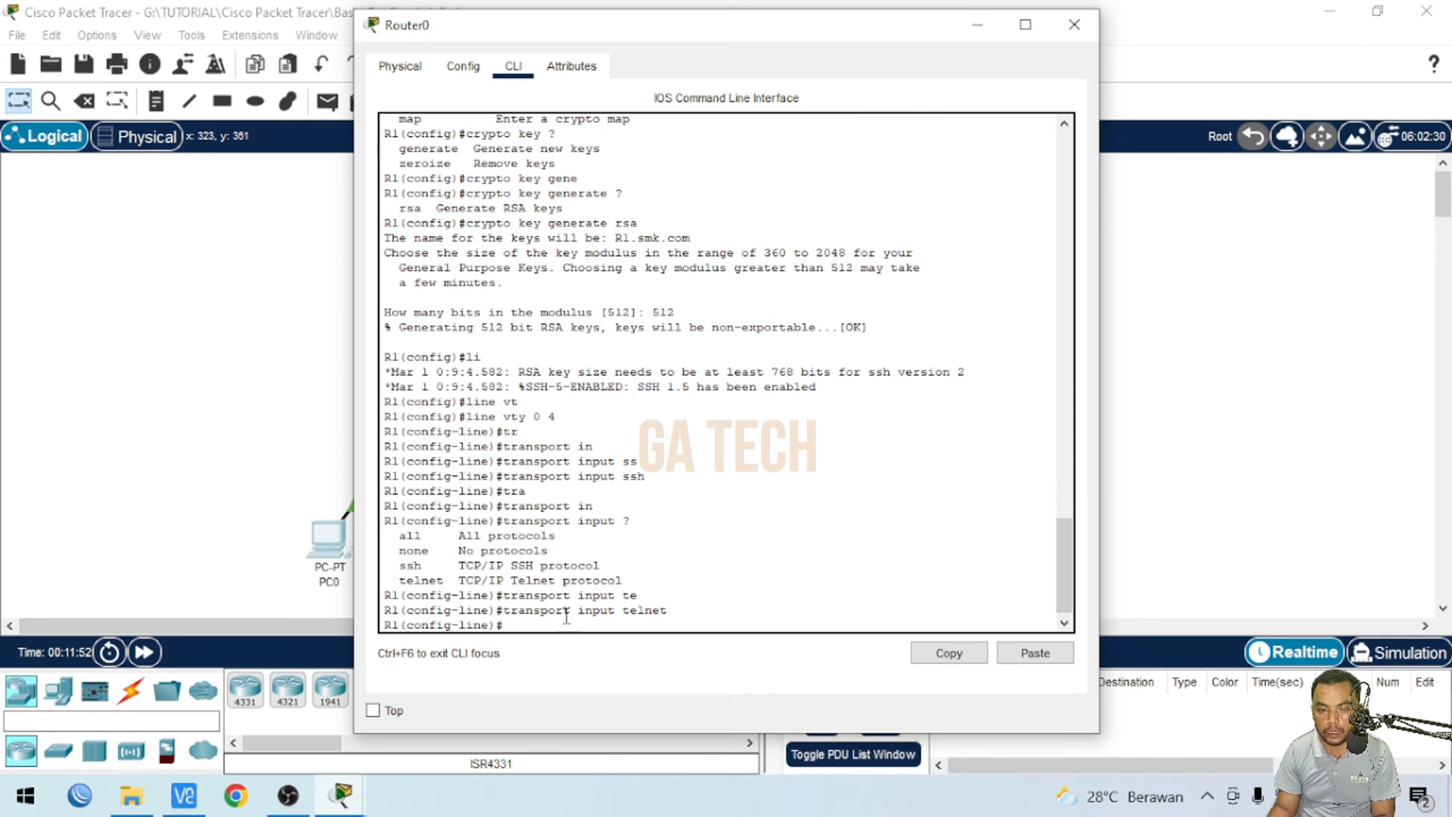
pyautogui.doubleClick(627, 610)
pyautogui.click(527, 625)
pyautogui.click(342, 794)
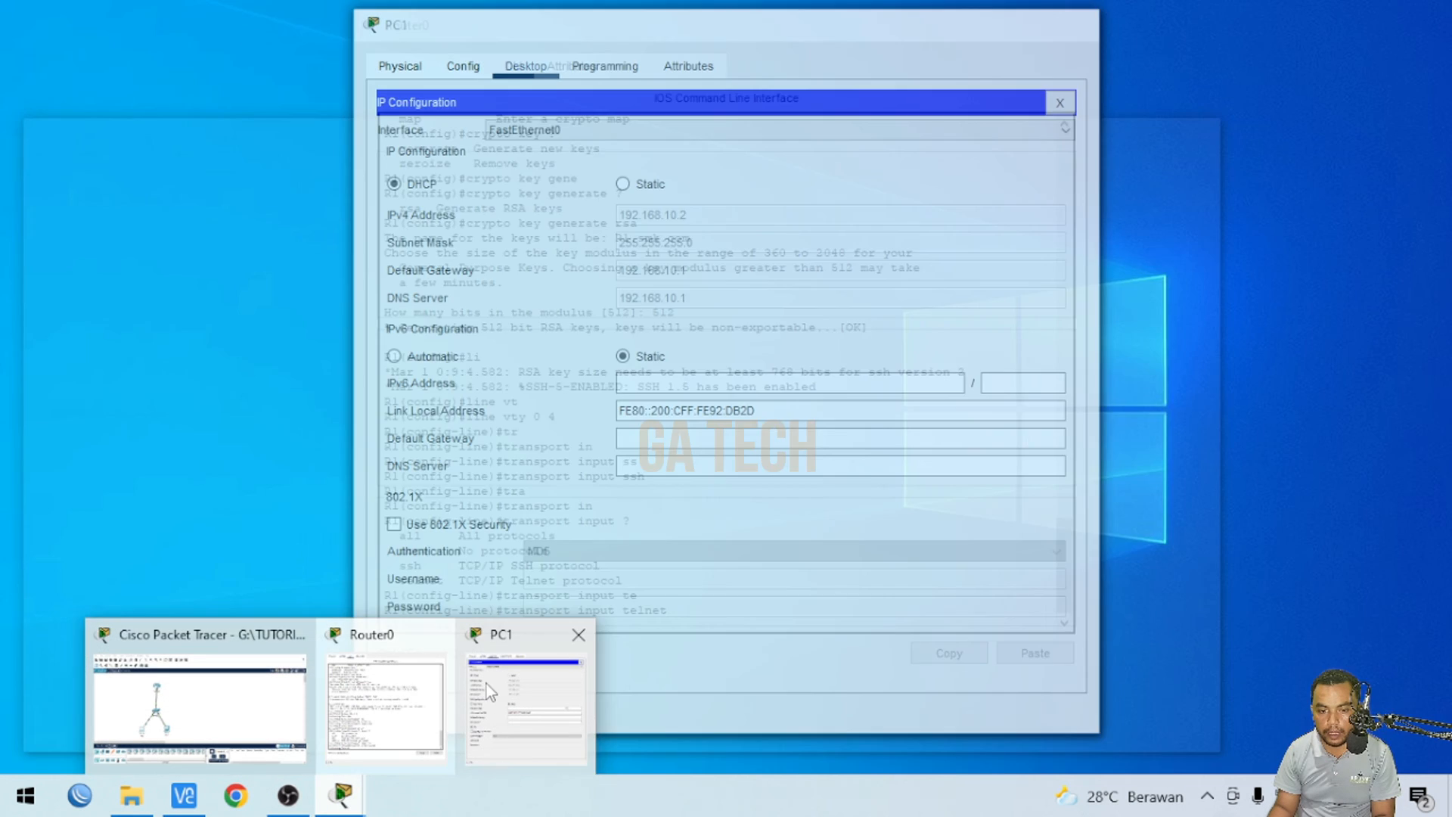
pyautogui.click(488, 684)
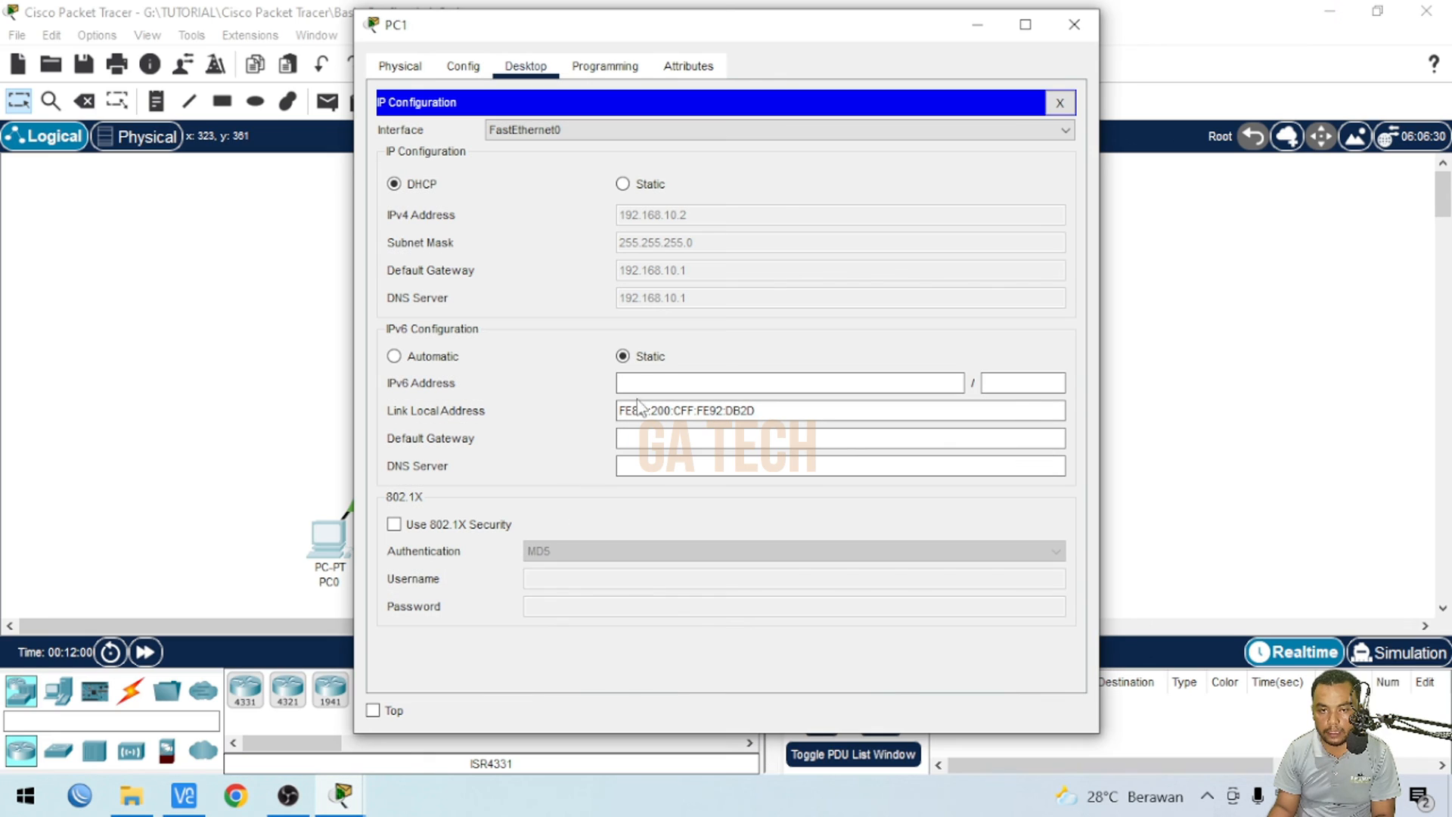
pyautogui.click(1075, 24)
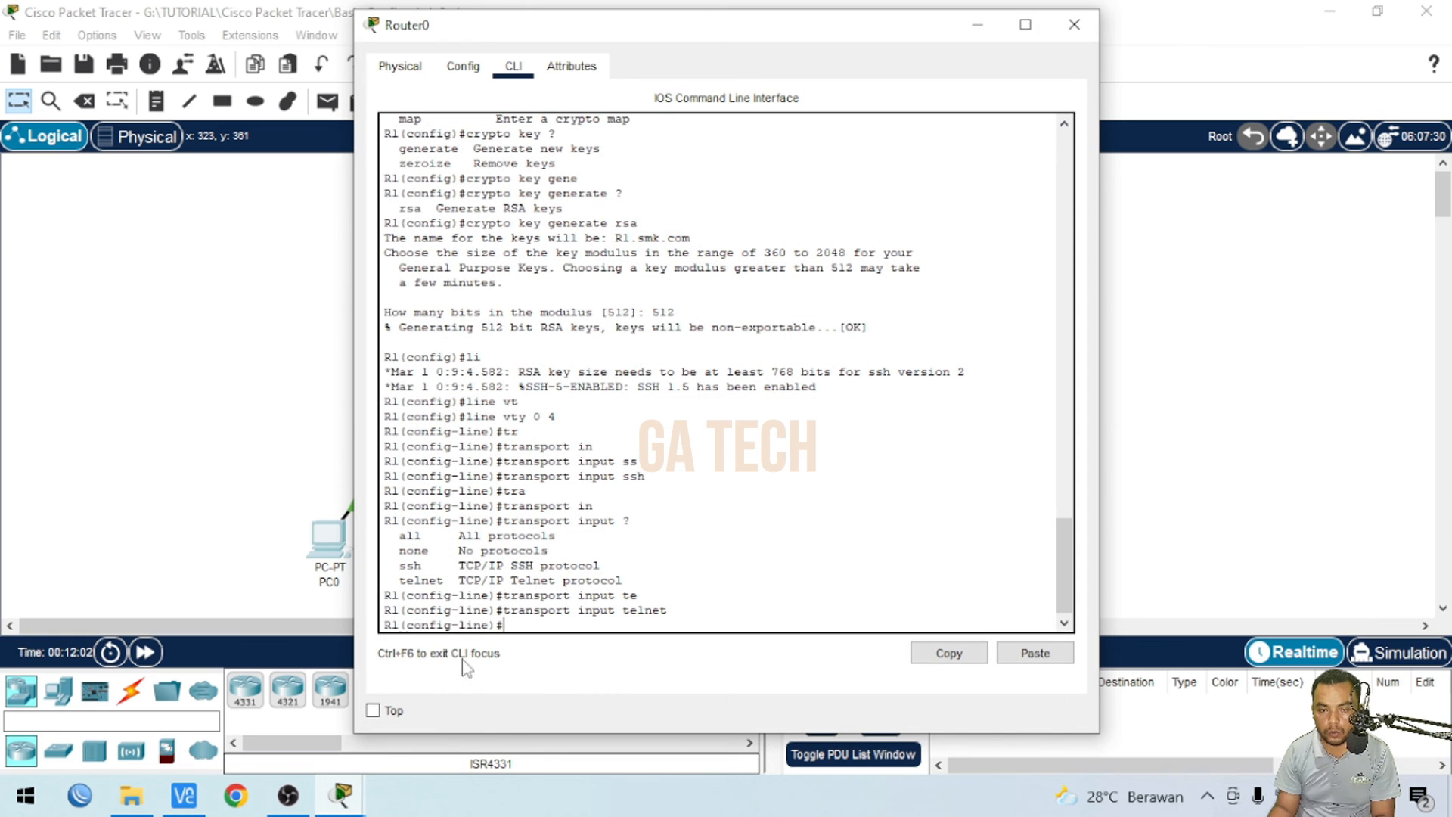
# - Open PC0's Telnet/SSH client and connect via Telnet to 192.168.10.1
pyautogui.click(288, 454)
pyautogui.click(327, 535)
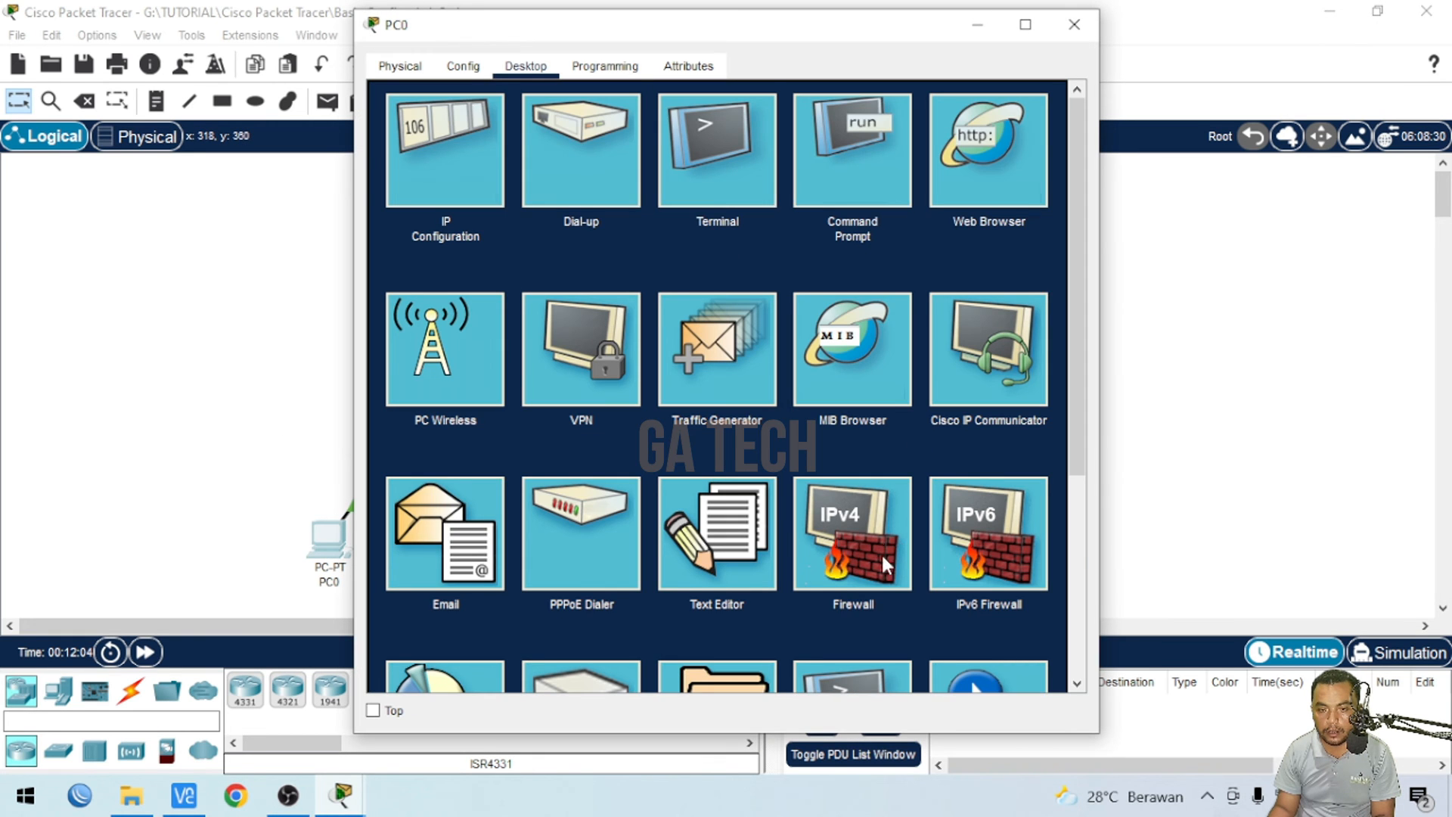
pyautogui.scroll(-2, 882, 552)
pyautogui.click(850, 551)
pyautogui.click(597, 163)
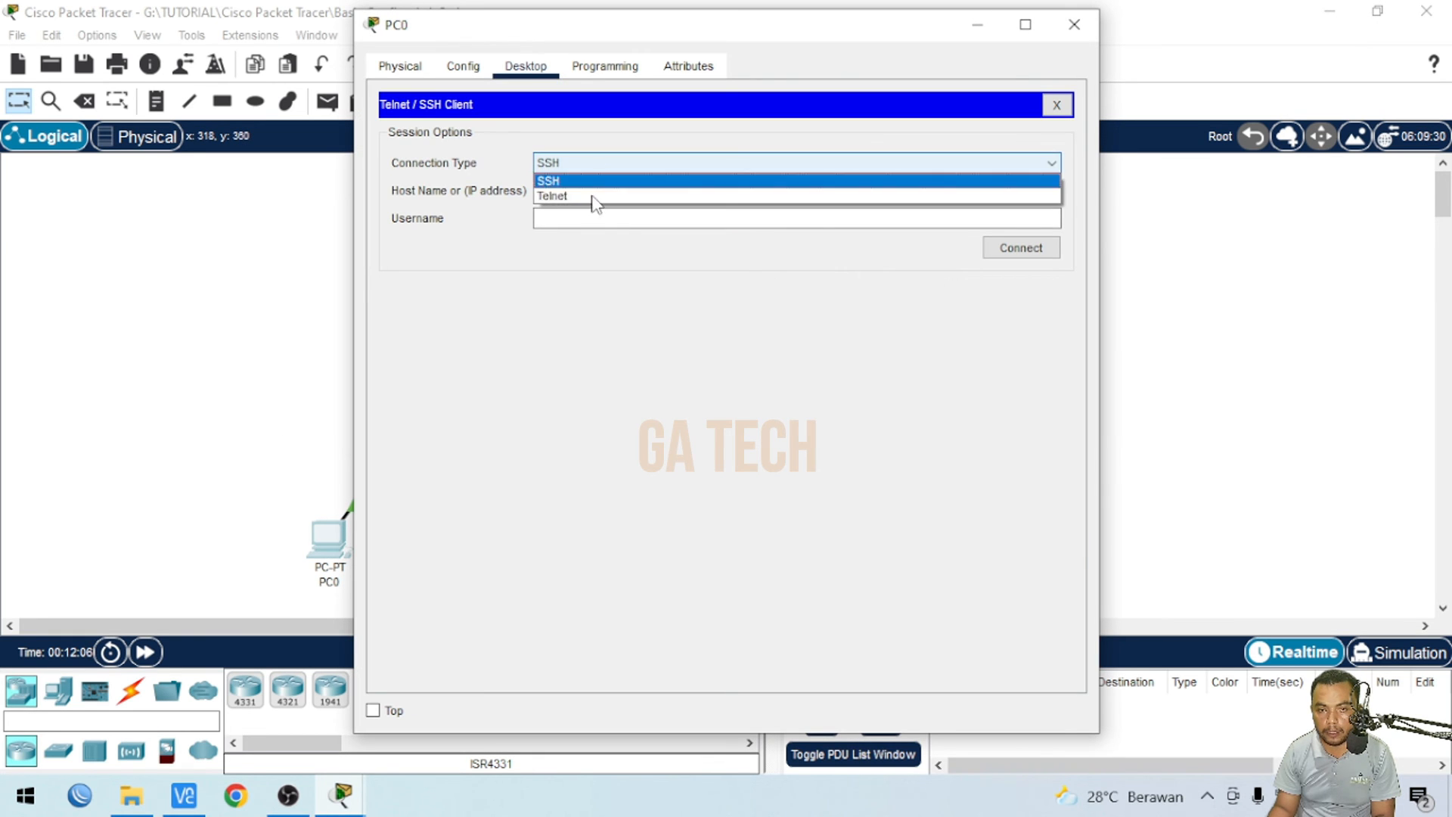
pyautogui.click(592, 197)
pyautogui.click(570, 190)
pyautogui.write('192.168.10.1')
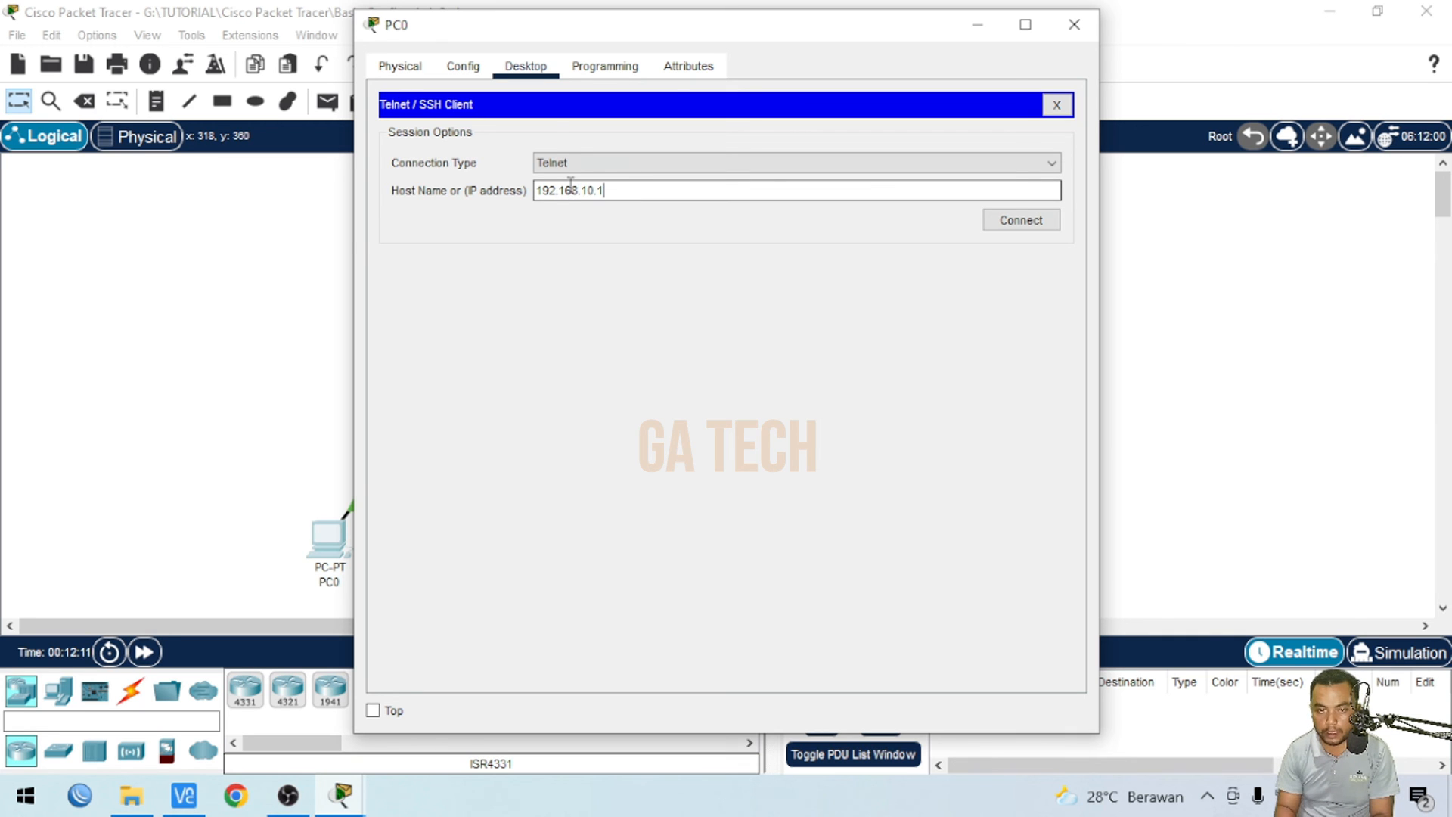
pyautogui.click(1018, 219)
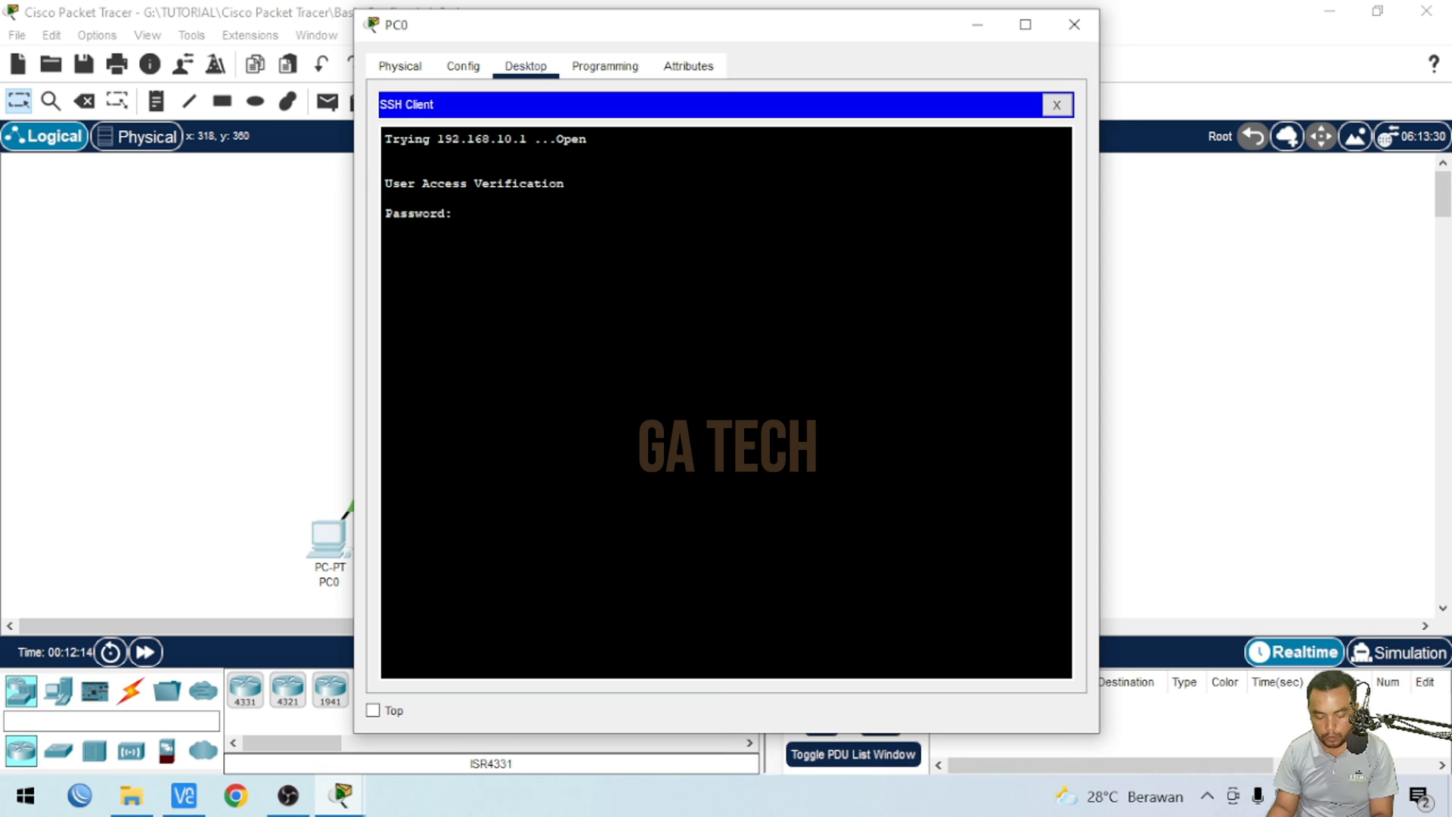
# - Enter the vty login password, then enter privileged EXEC mode supplying the enable password
pyautogui.press('Return')
pyautogui.write('en')
pyautogui.press('Return')
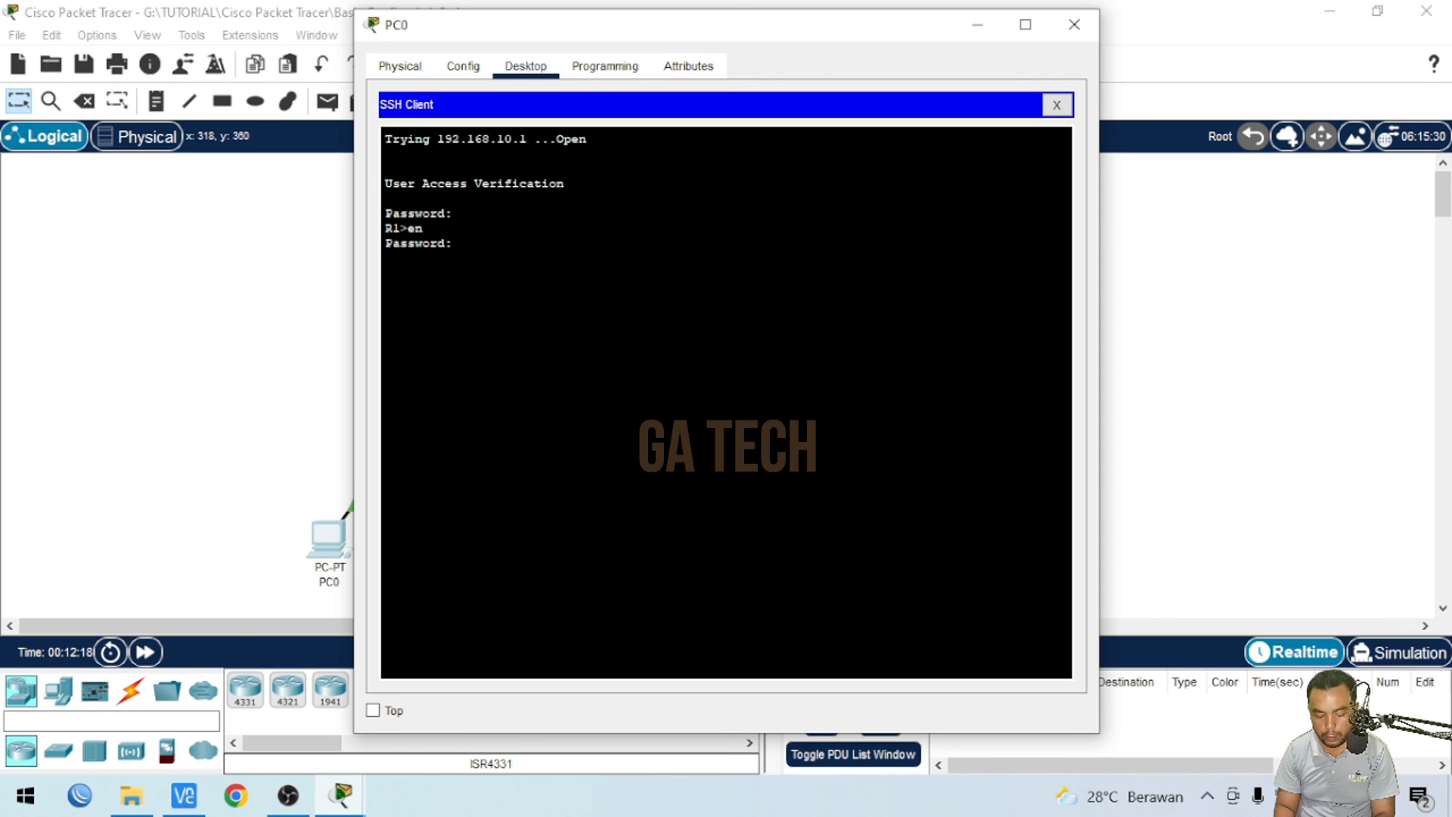
pyautogui.press('Return')
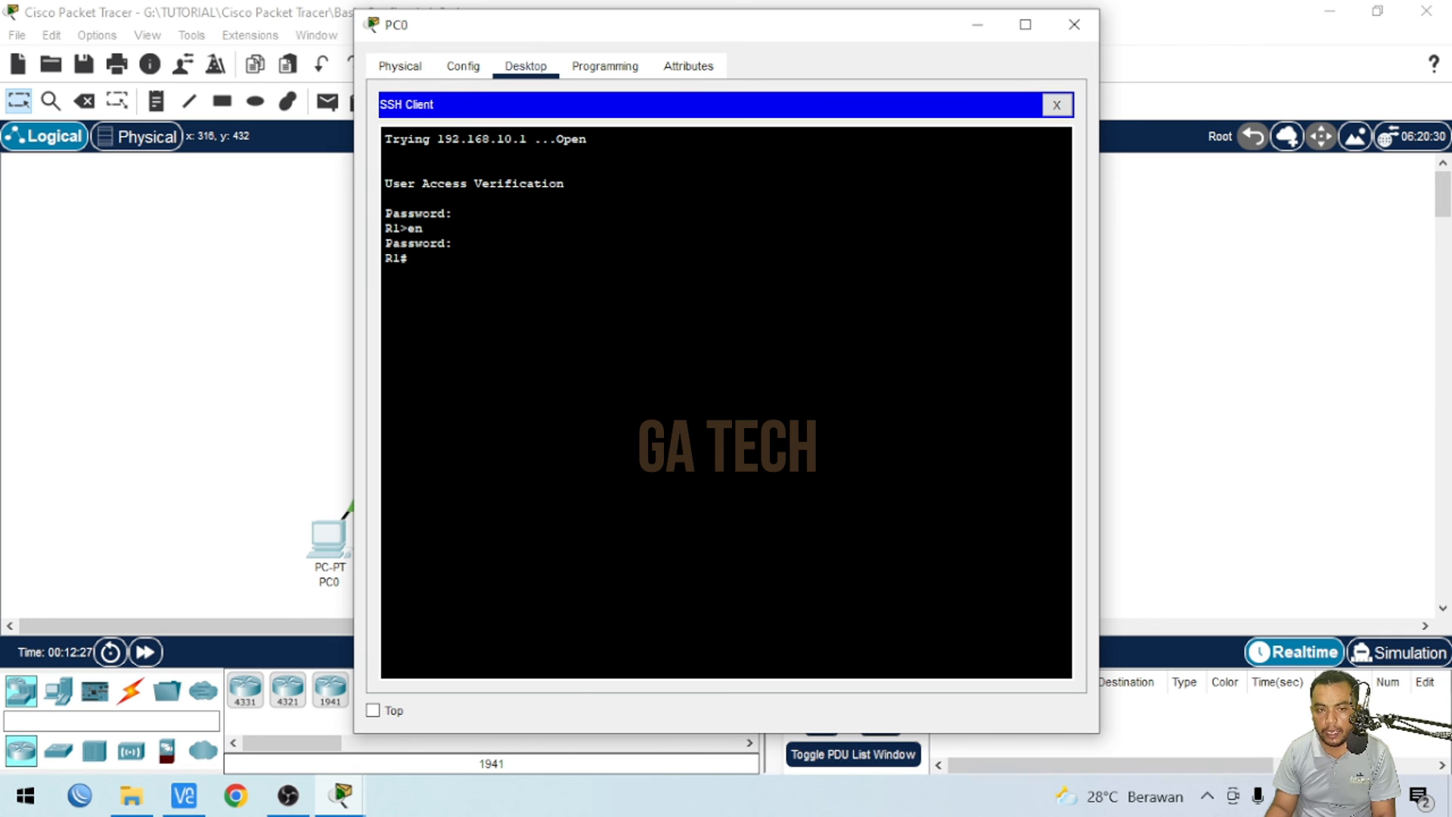
# - On Router0, list the vty transport input options again and set transport input to none
pyautogui.click(303, 662)
pyautogui.click(451, 246)
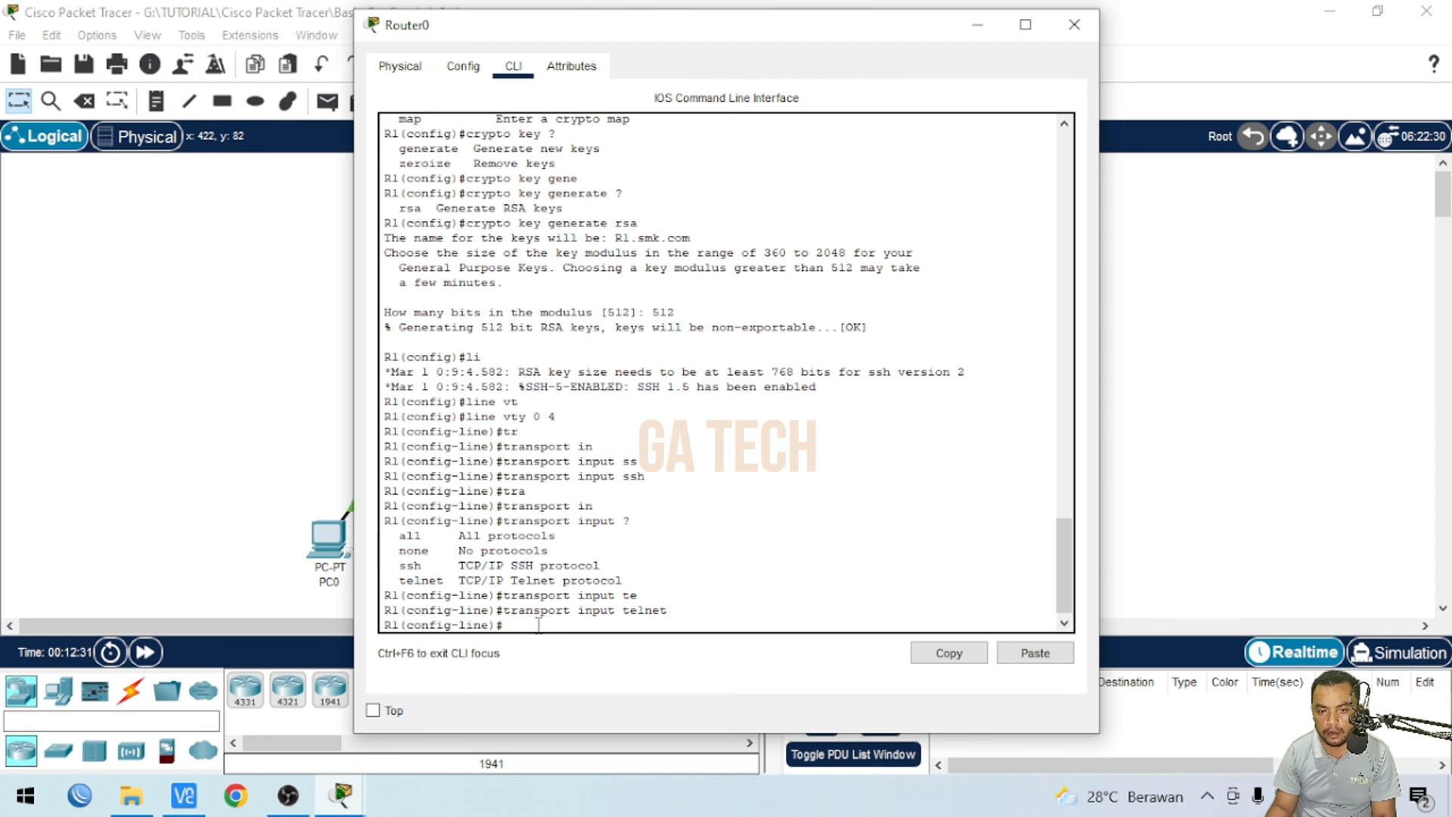
pyautogui.write('tr')
pyautogui.press('Tab')
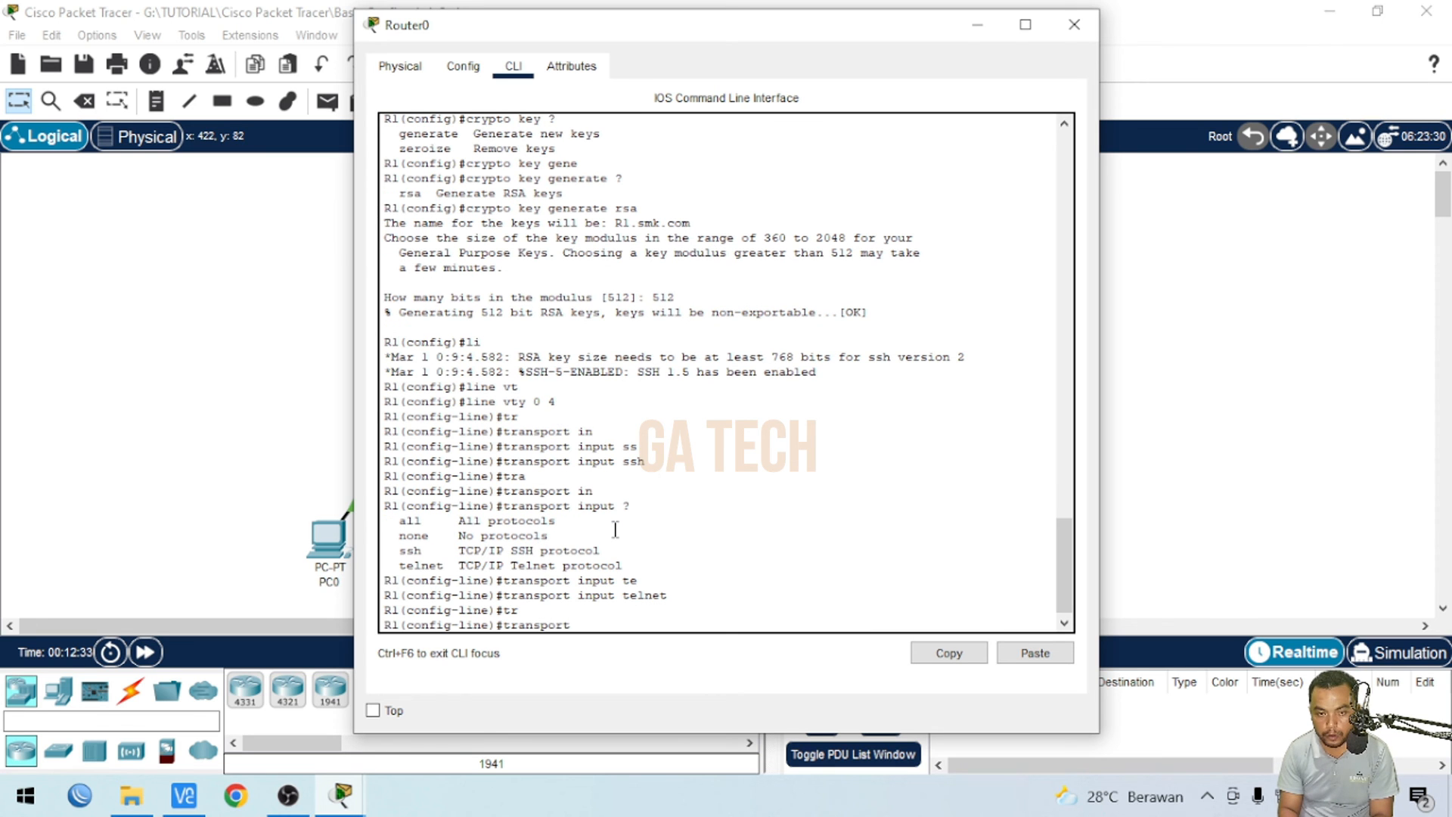
pyautogui.write('in')
pyautogui.press('Tab')
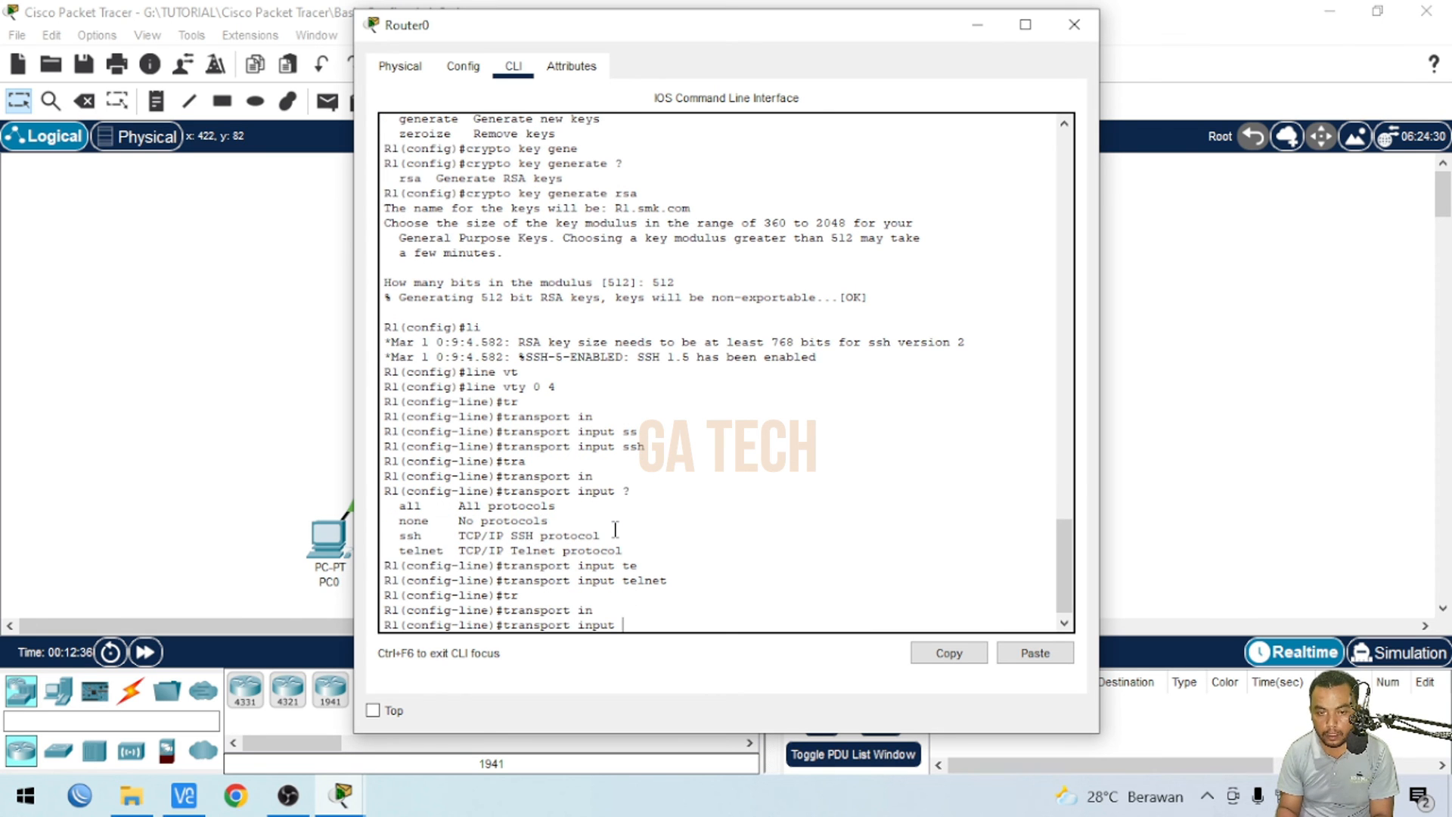
pyautogui.write('?')
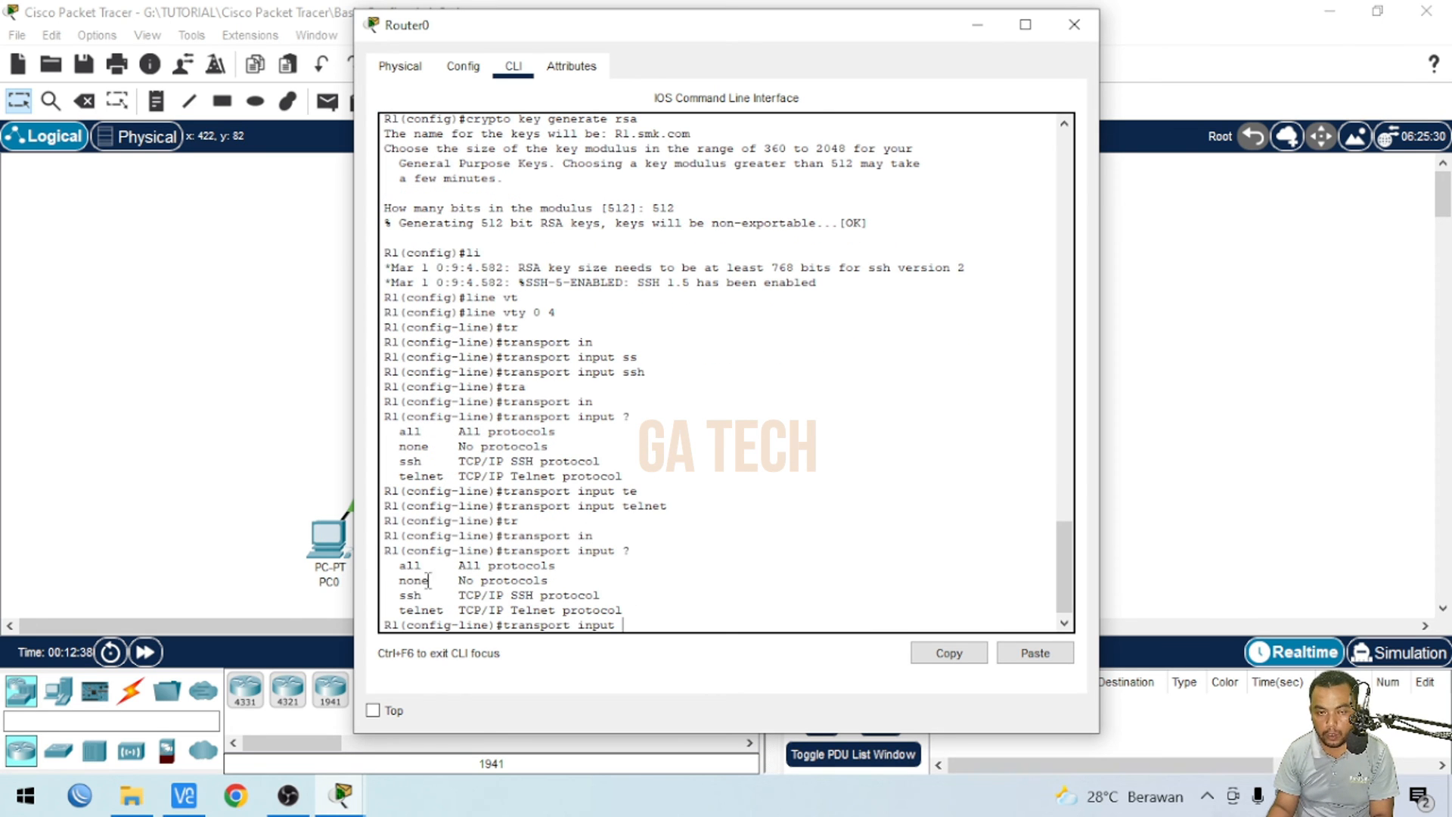
pyautogui.write('no')
pyautogui.press('Tab')
pyautogui.press('Return')
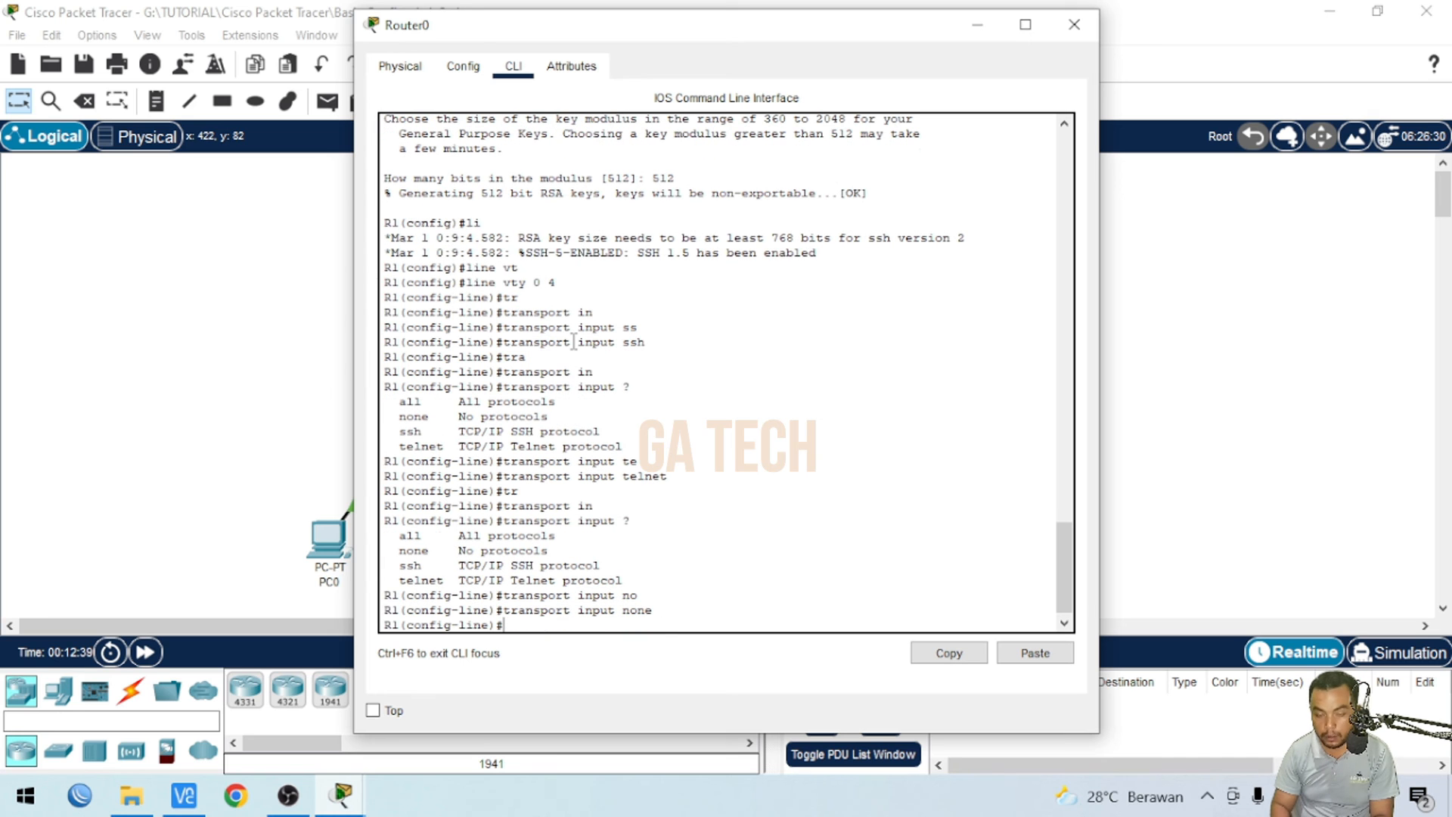
# - Close the Telnet session on PC0, confirming termination, and return to the client form
pyautogui.click(327, 539)
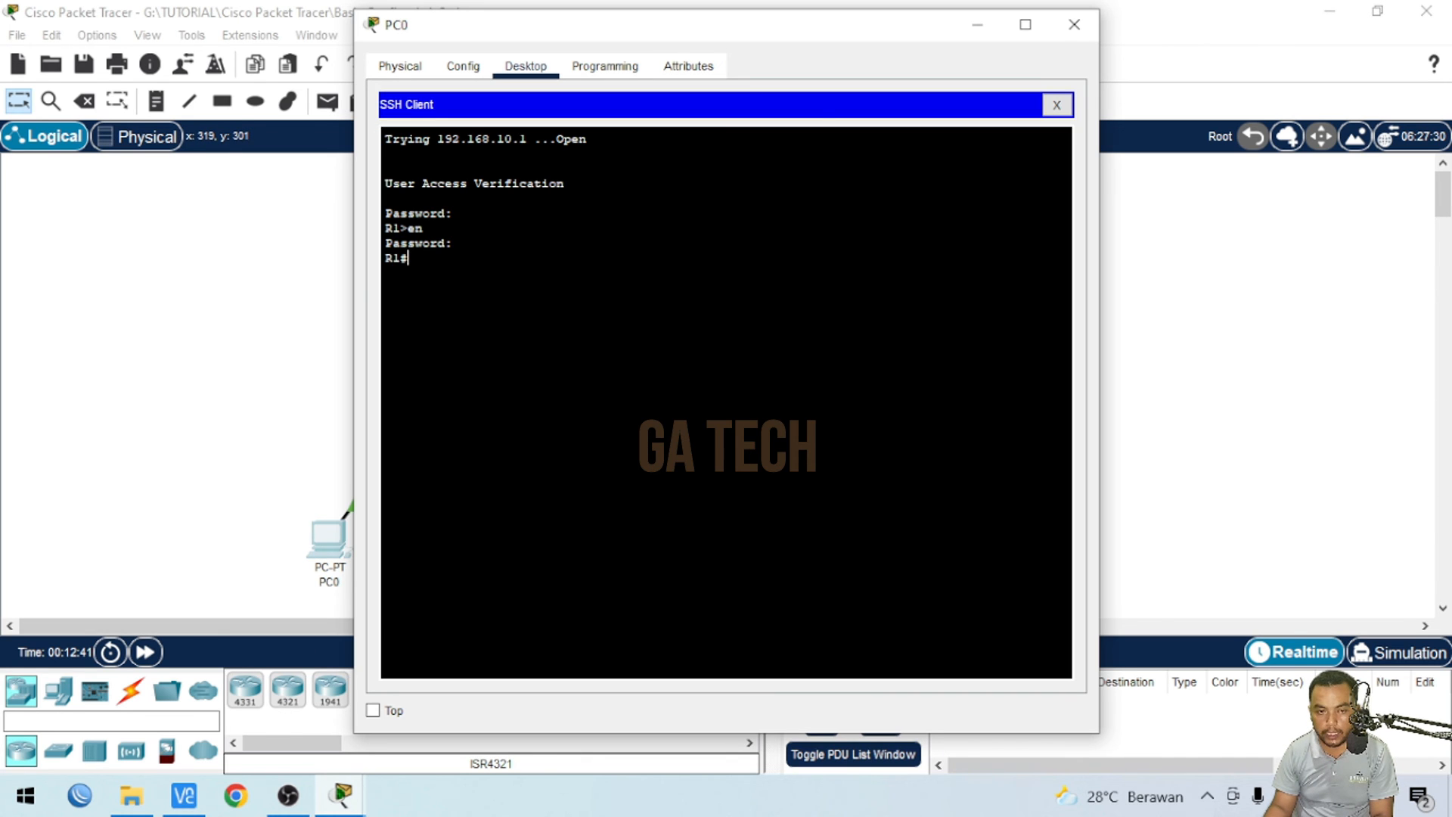
pyautogui.click(1057, 106)
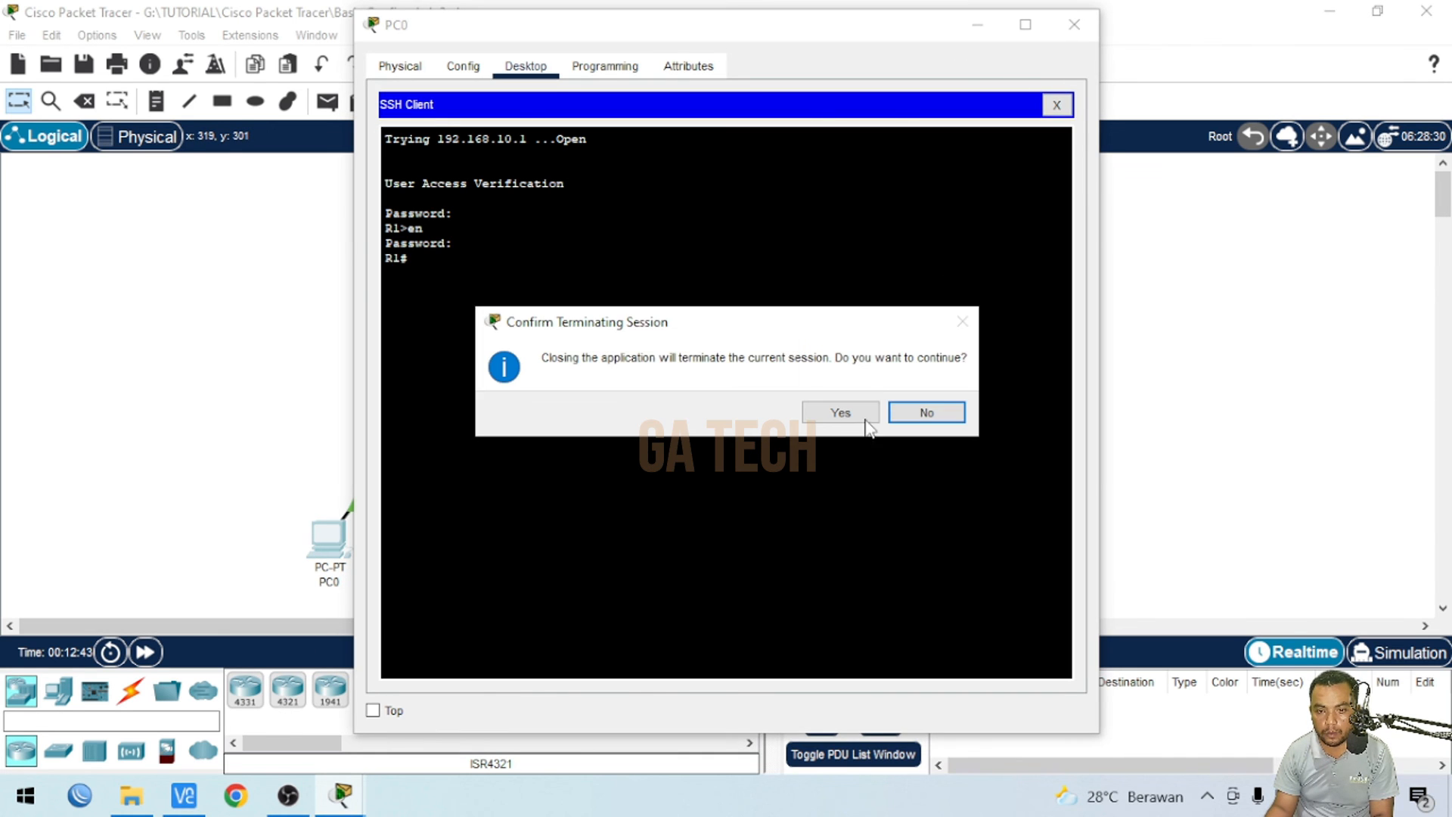
pyautogui.click(863, 414)
pyautogui.scroll(-1, 859, 401)
pyautogui.scroll(-2, 863, 406)
pyautogui.click(870, 460)
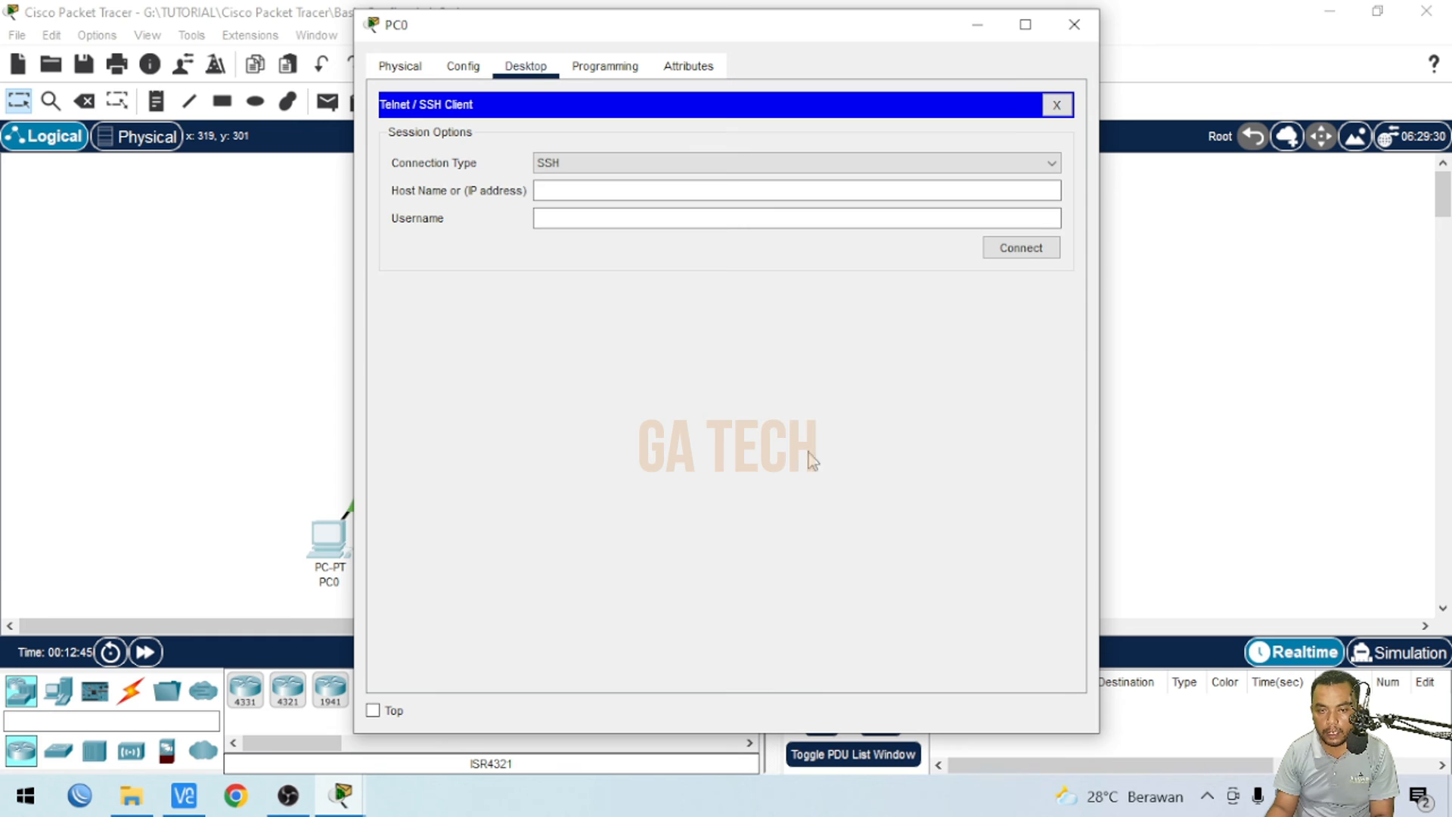
# - Try a Telnet connection from PC0 to 192.168.10.1, declining to reconnect when the session closes
pyautogui.click(607, 166)
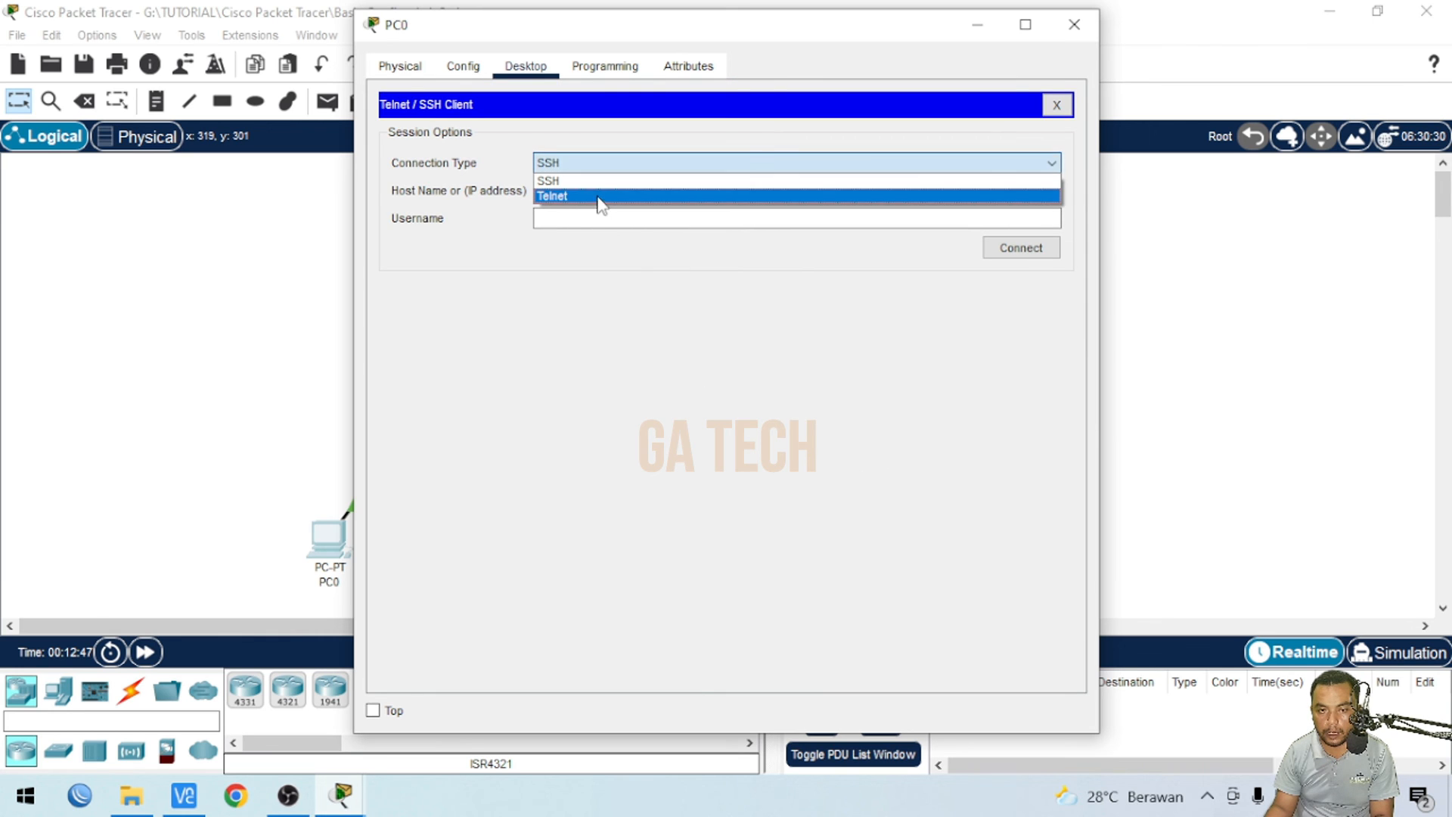
pyautogui.click(598, 195)
pyautogui.click(583, 190)
pyautogui.write('192.168.10.1')
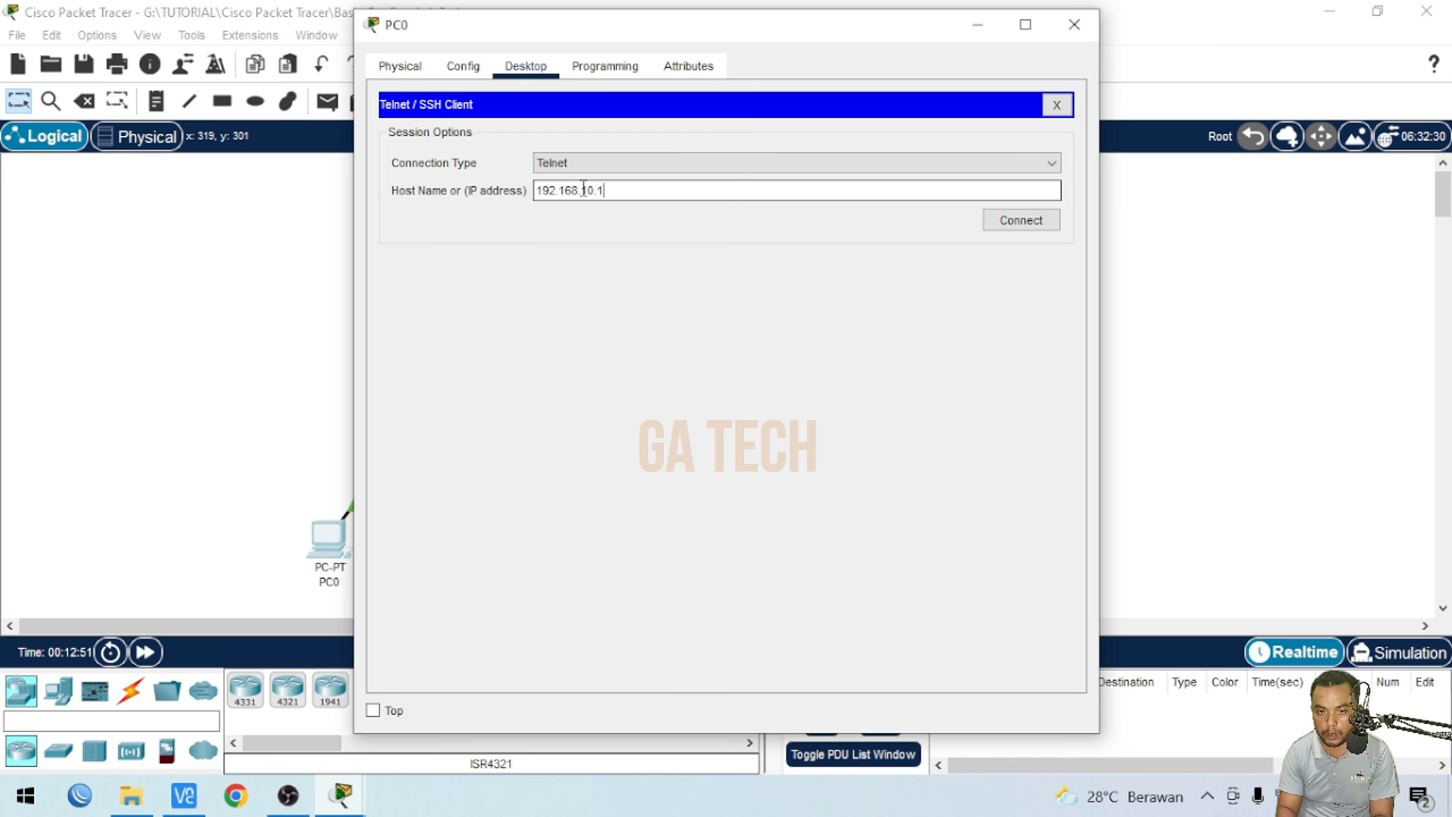
pyautogui.click(1014, 223)
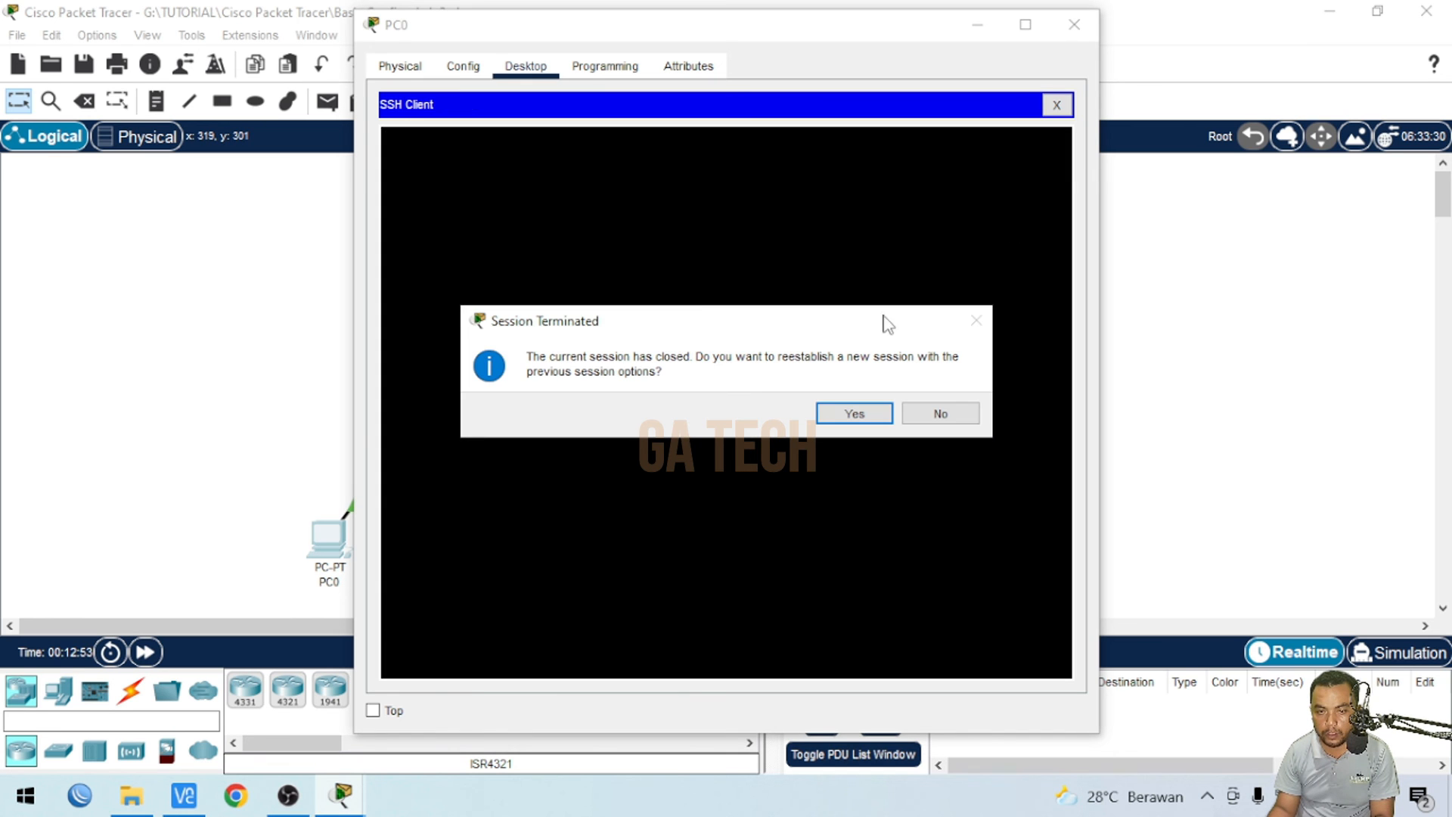
pyautogui.click(940, 413)
# - Try an SSH connection to 192.168.10.1 with username smk, declining to reconnect when the session closes
pyautogui.click(584, 182)
pyautogui.write('192')
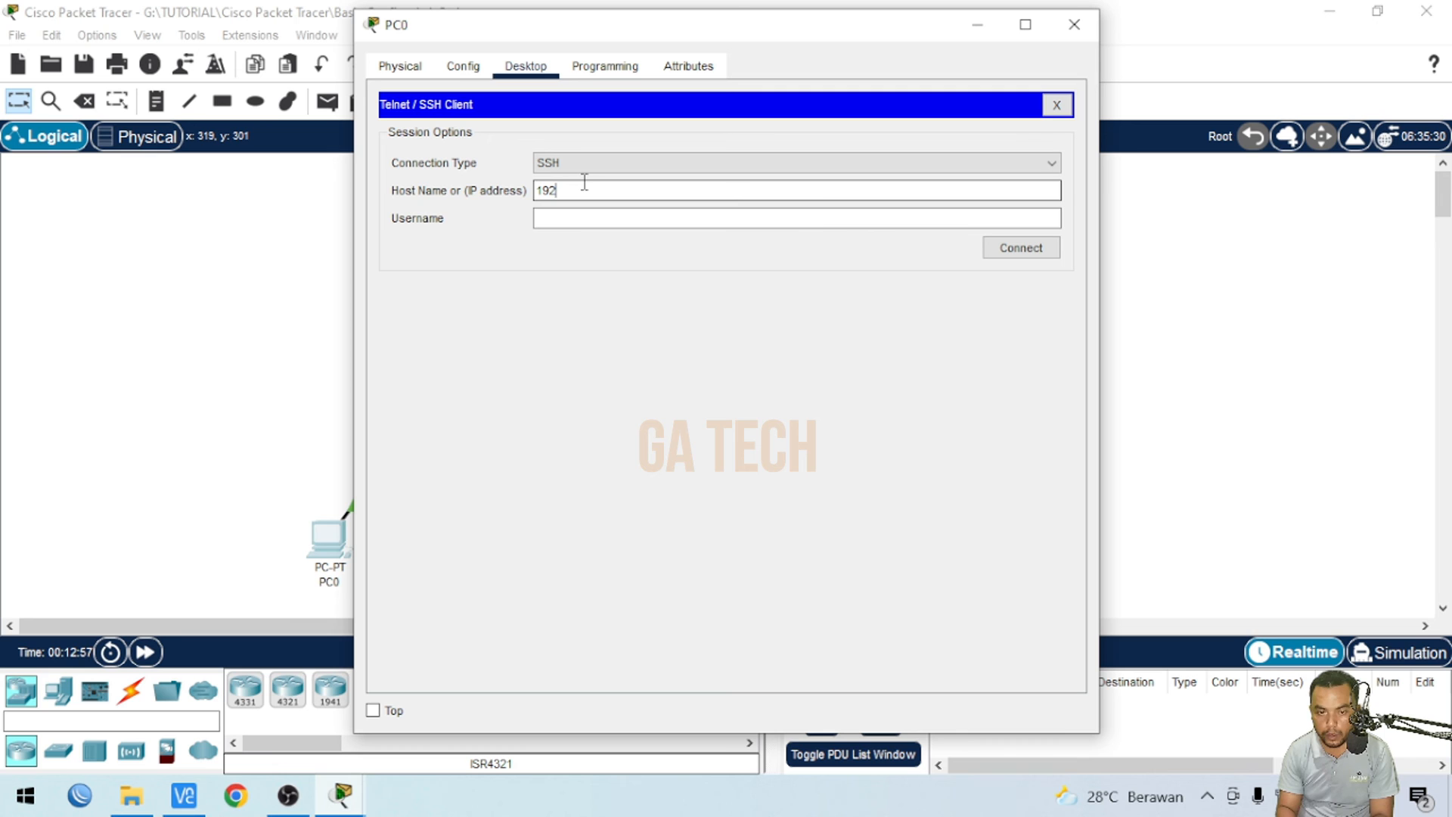
pyautogui.write('.168.10.1')
pyautogui.click(620, 218)
pyautogui.write('smk')
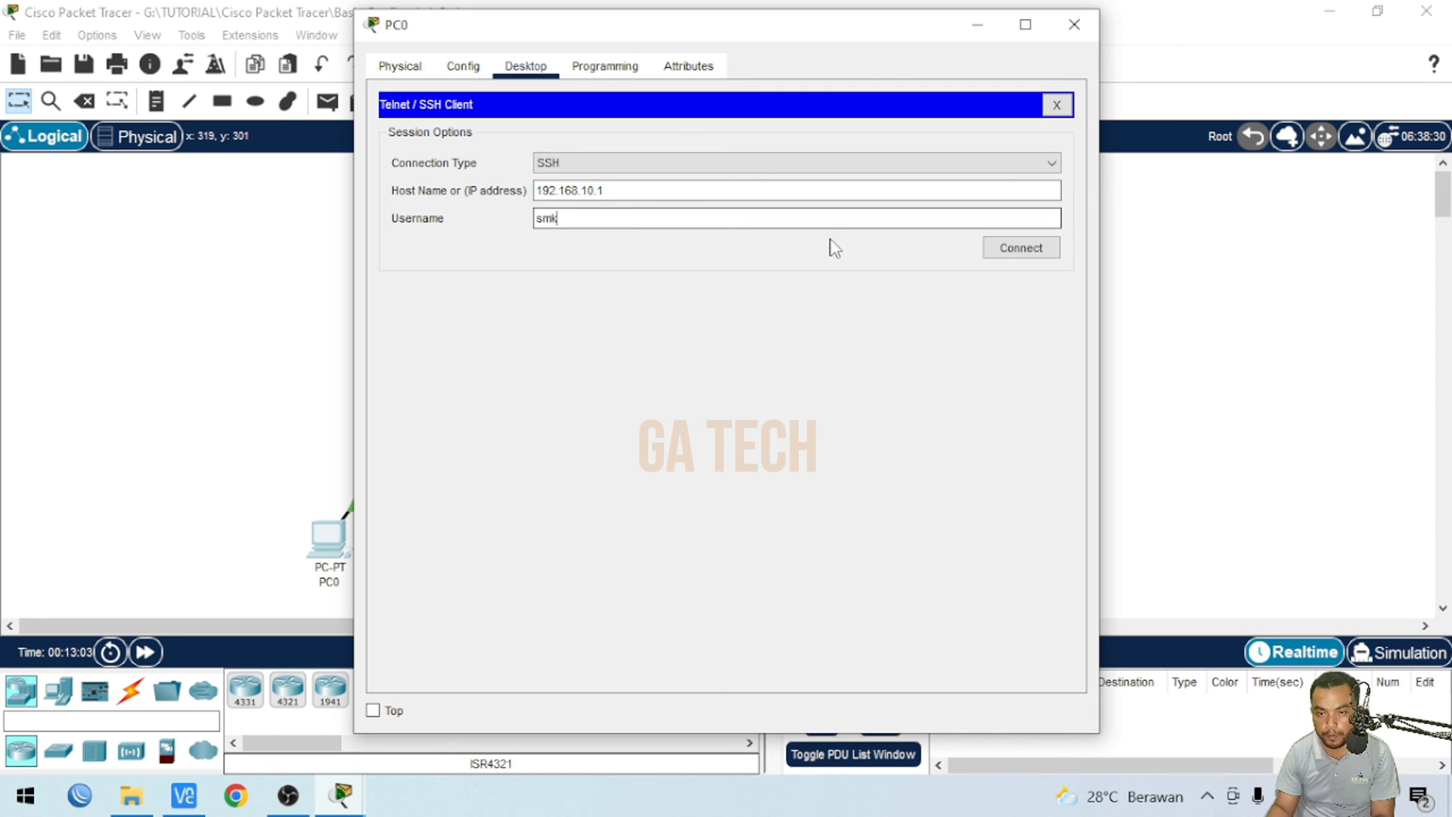
pyautogui.click(1014, 248)
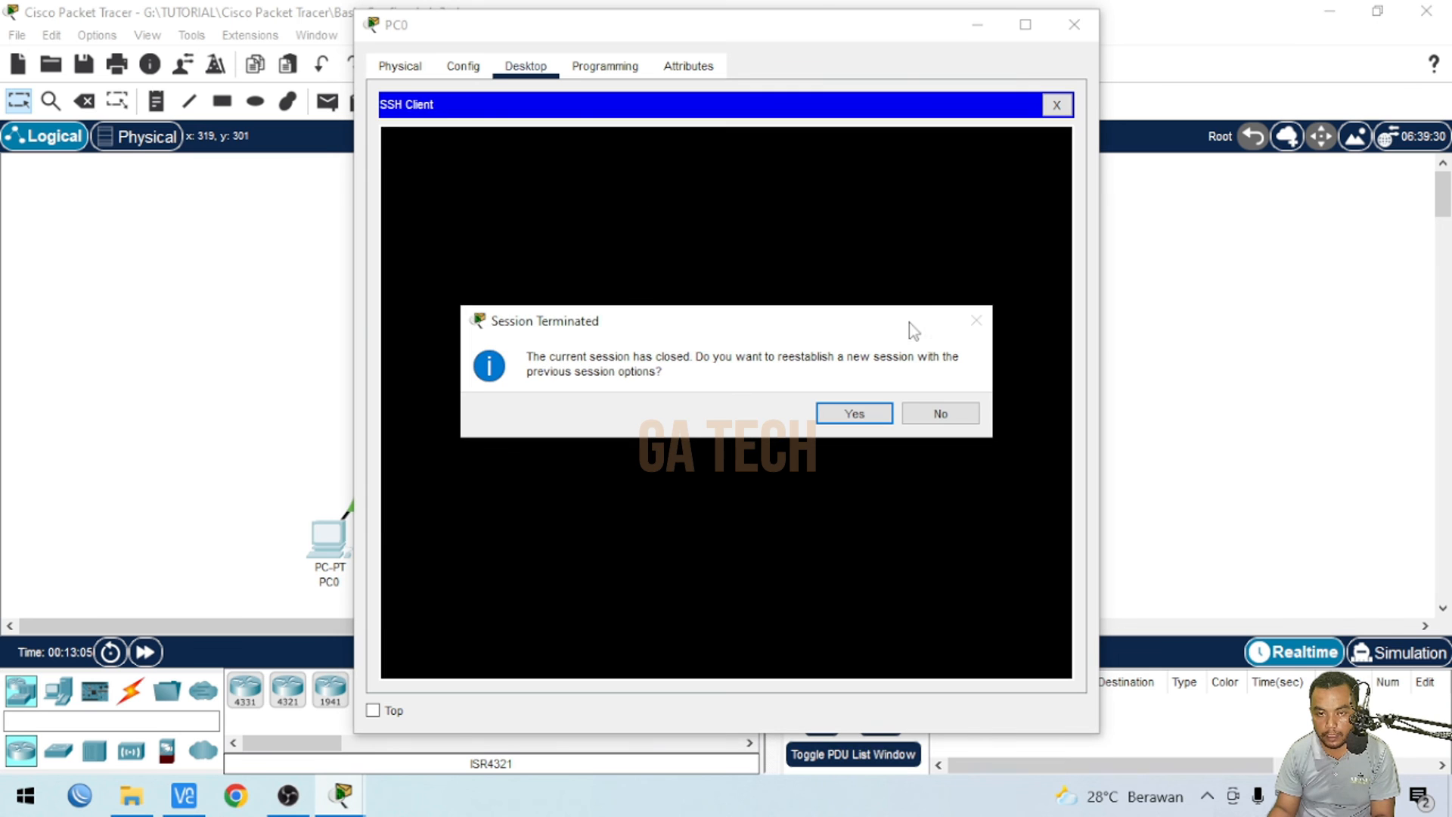
pyautogui.click(945, 415)
# - On Router0's CLI, recall the previous transport command and set vty transport input to all
pyautogui.click(175, 389)
pyautogui.click(429, 244)
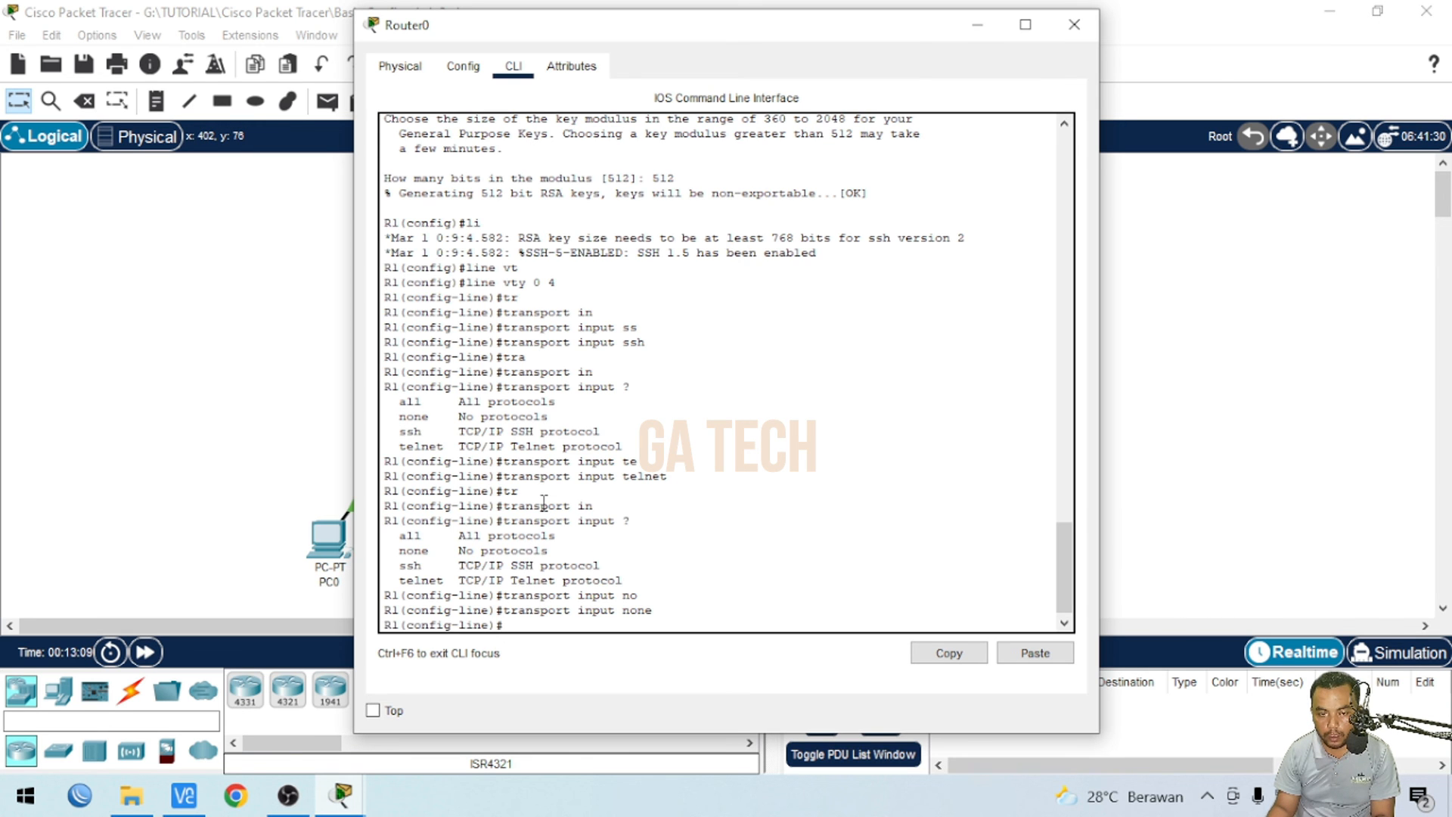
pyautogui.press('Up')
pyautogui.press('BackSpace')
pyautogui.press('BackSpace')
pyautogui.press('BackSpace')
pyautogui.write('al')
pyautogui.press('Tab')
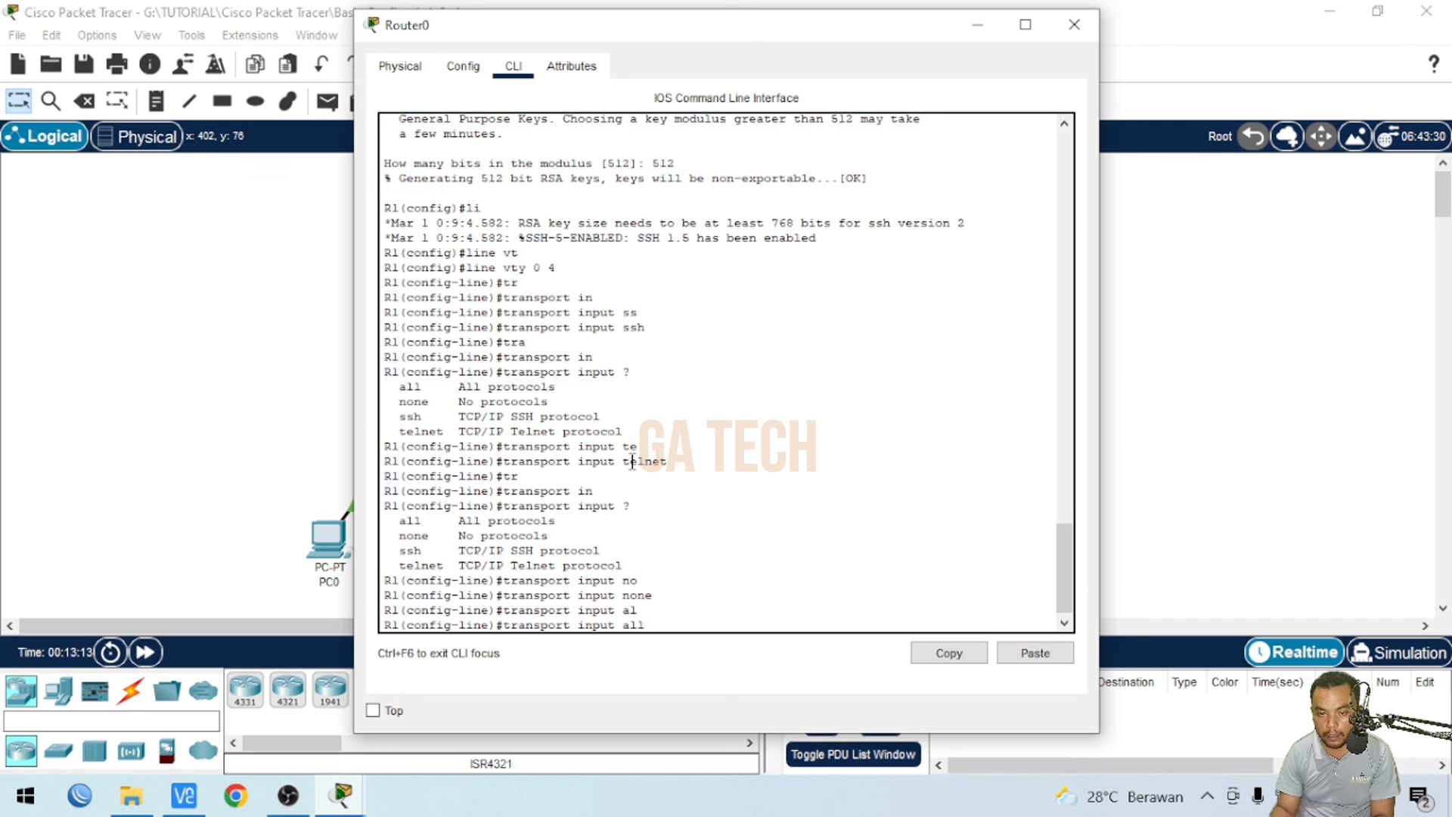
pyautogui.press('Return')
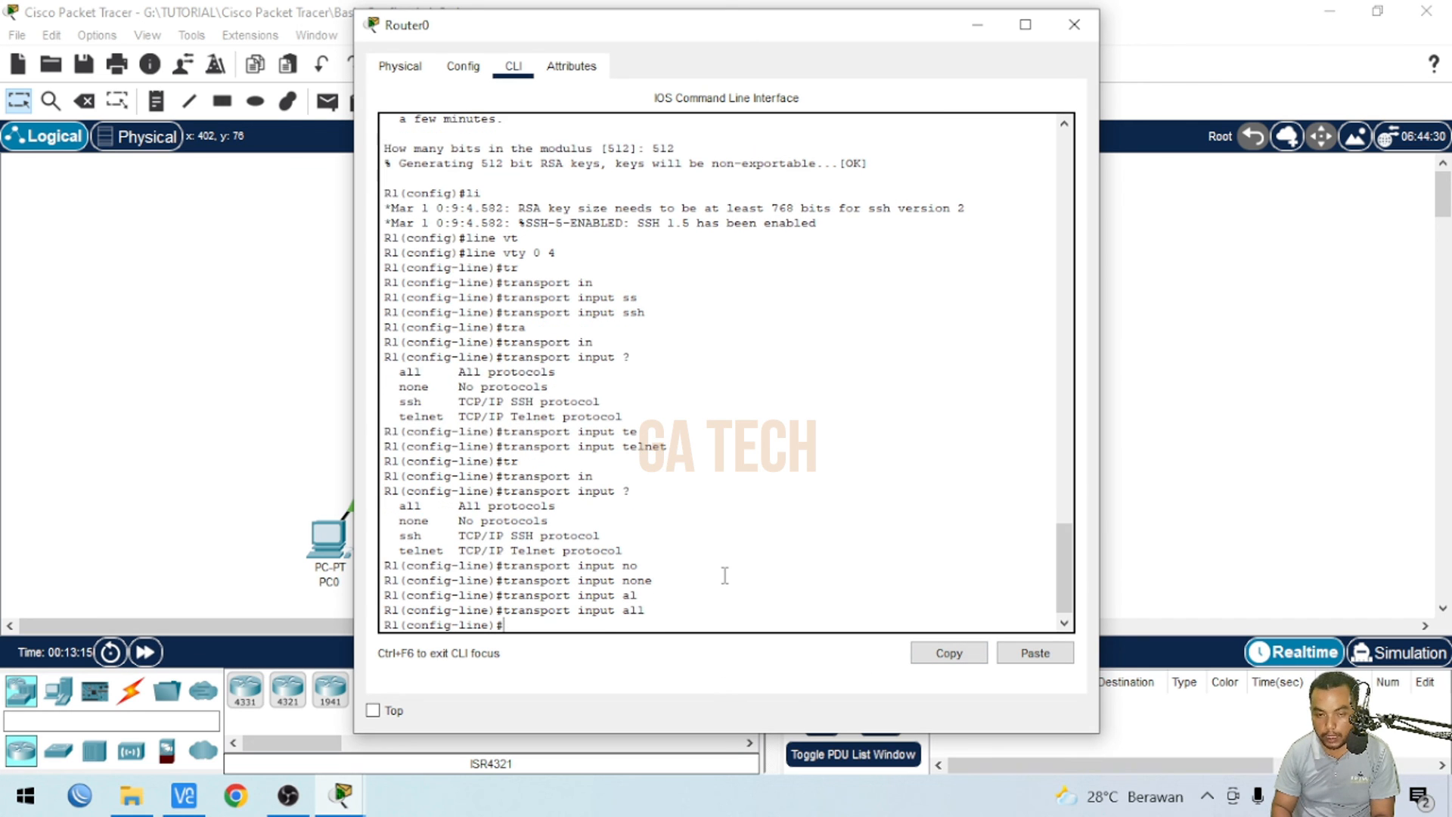
# - On PC0, connect via SSH to 192.168.10.1 as smk, enter the login password, then enter privileged EXEC mode with the enable password
pyautogui.click(186, 367)
pyautogui.click(341, 550)
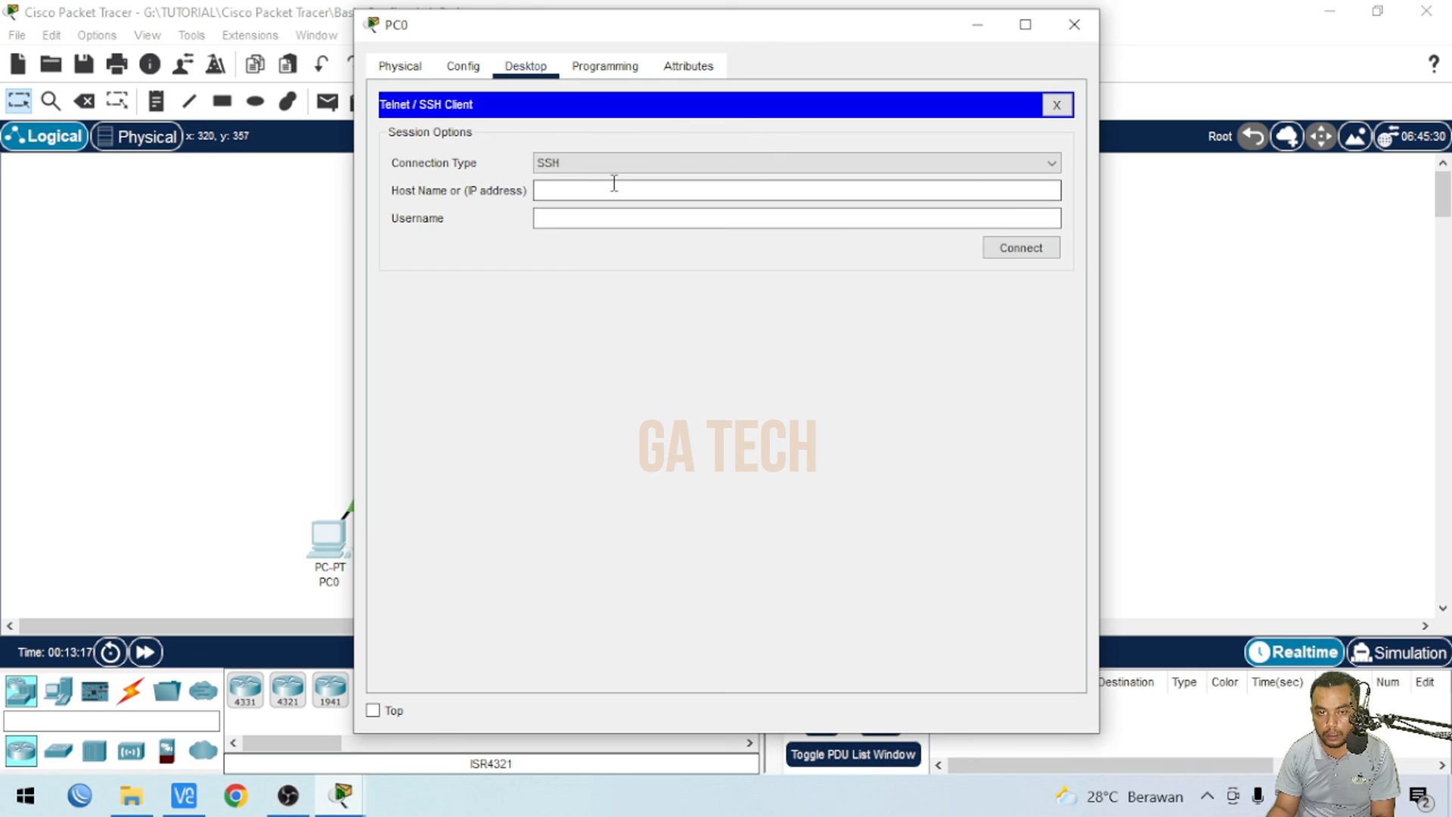
pyautogui.write('192.168.10.1')
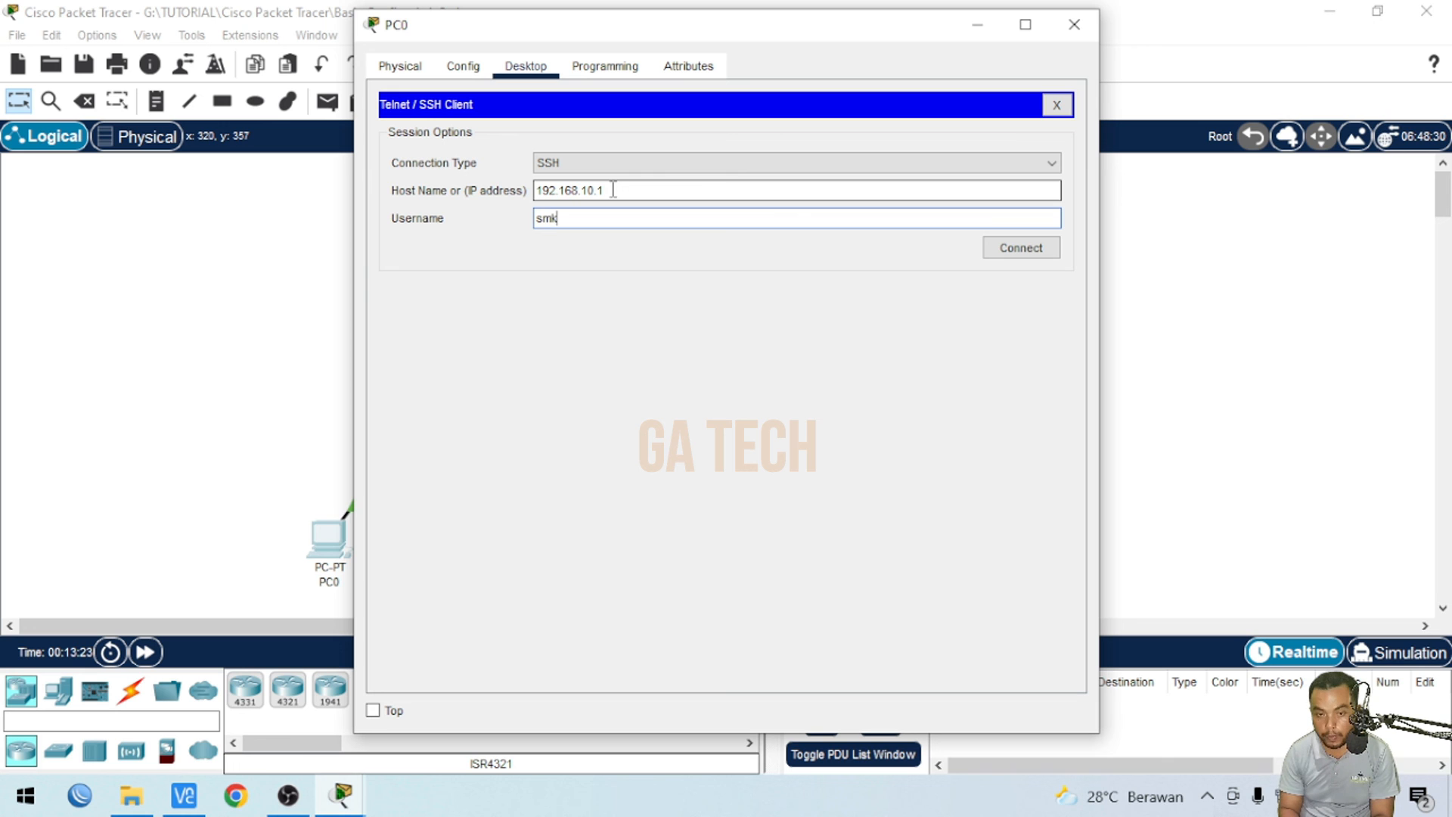
pyautogui.click(1024, 244)
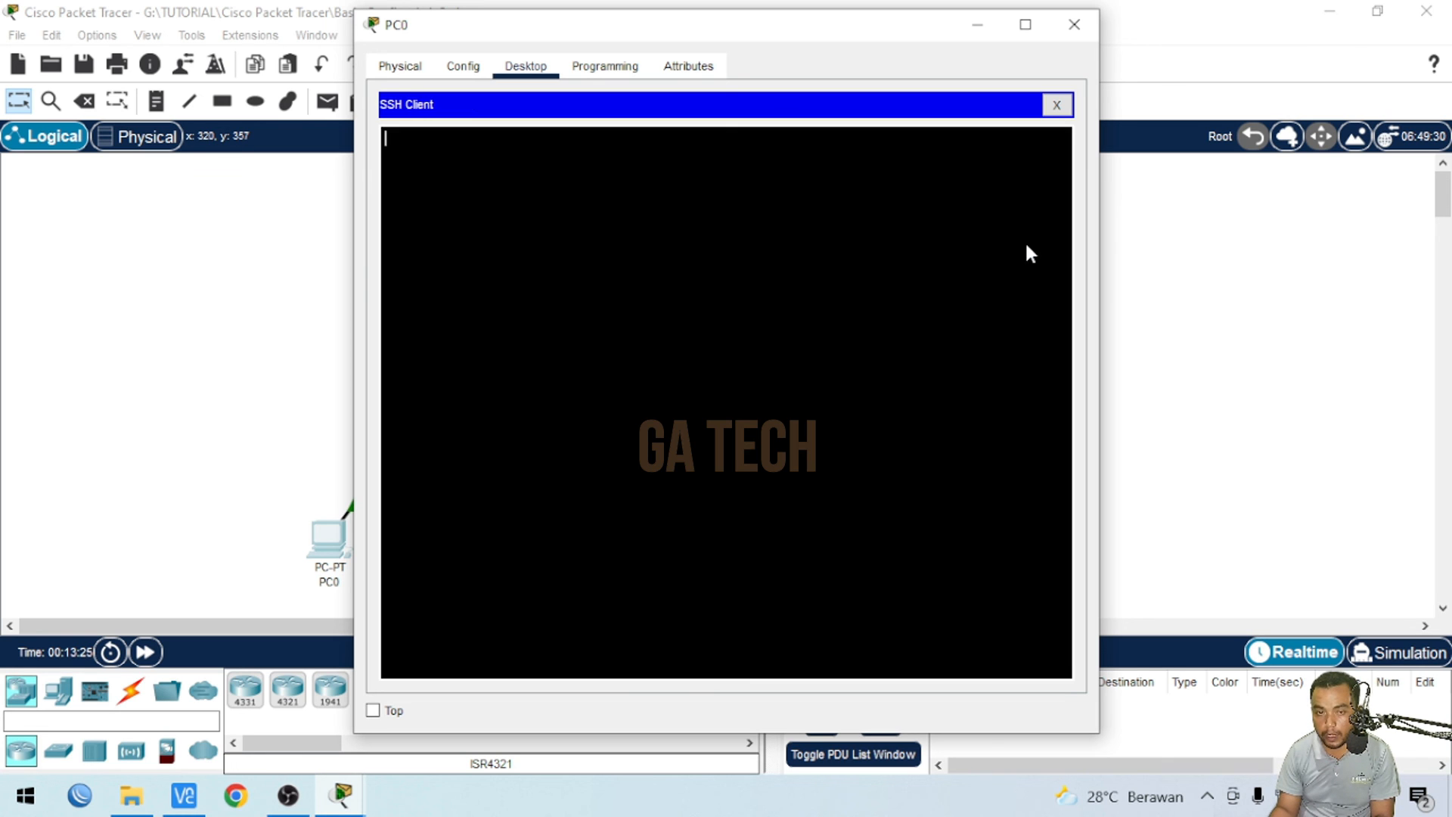
pyautogui.press('Return')
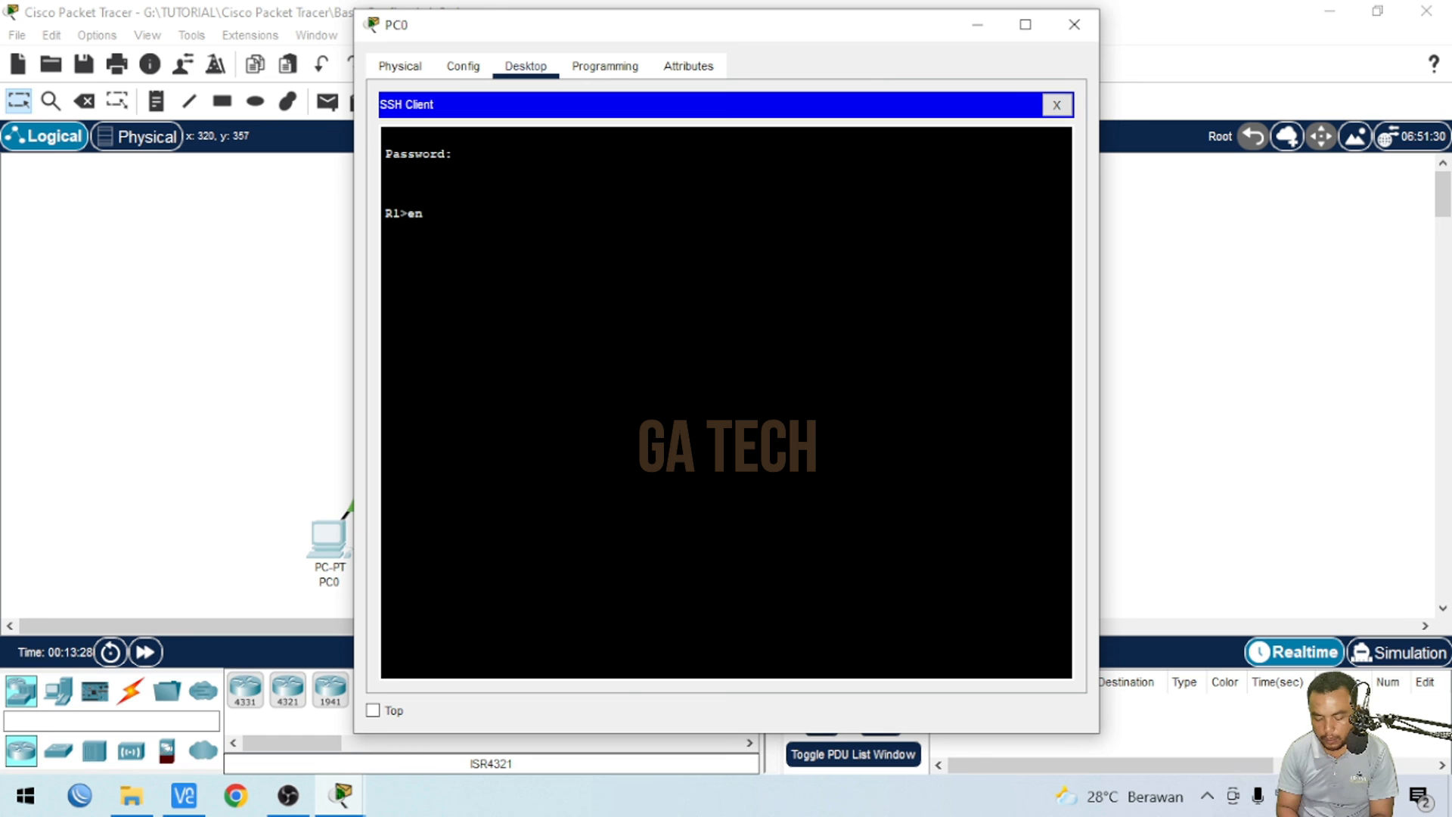
pyautogui.write('en')
pyautogui.press('Return')
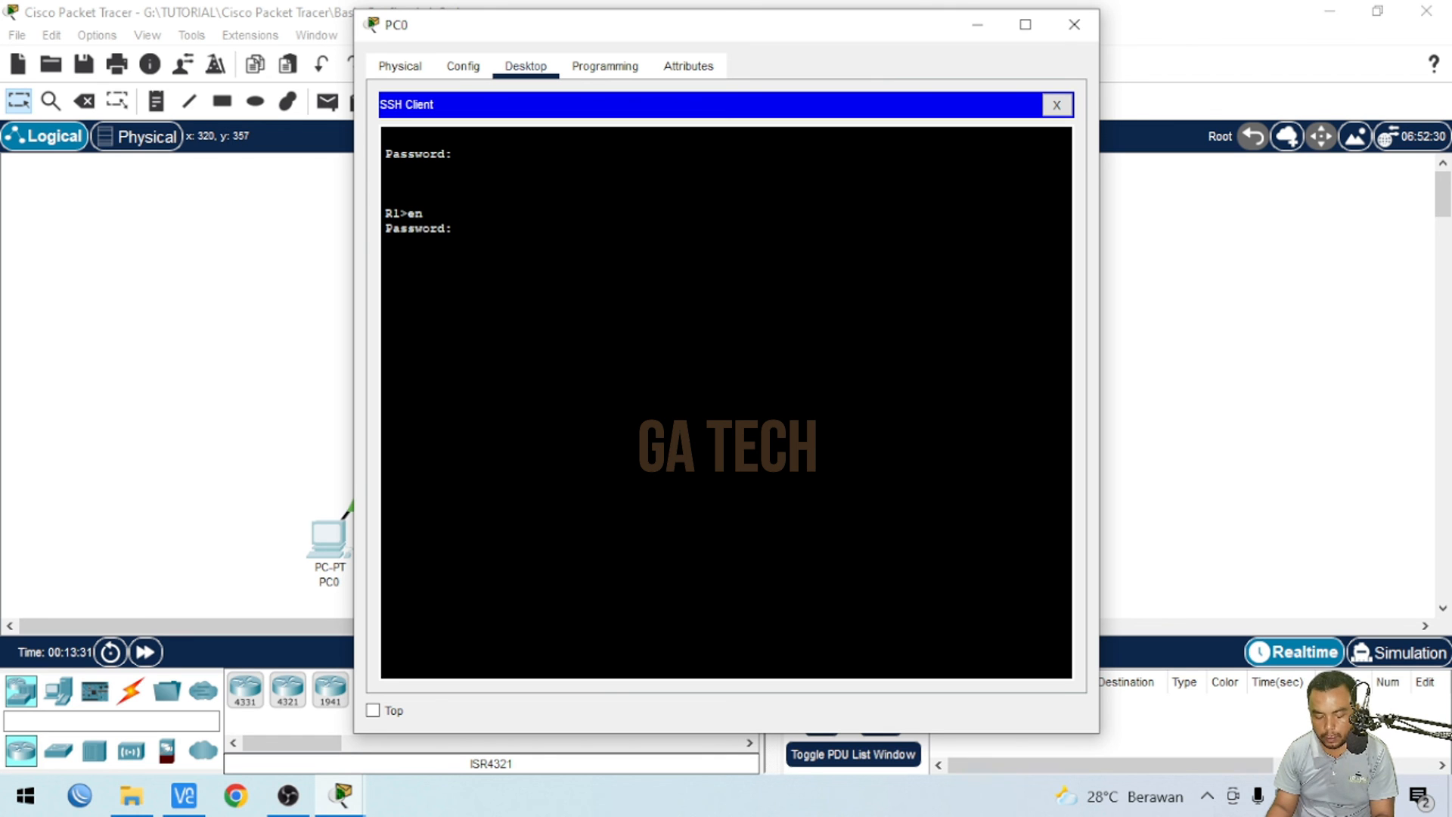
pyautogui.press('Return')
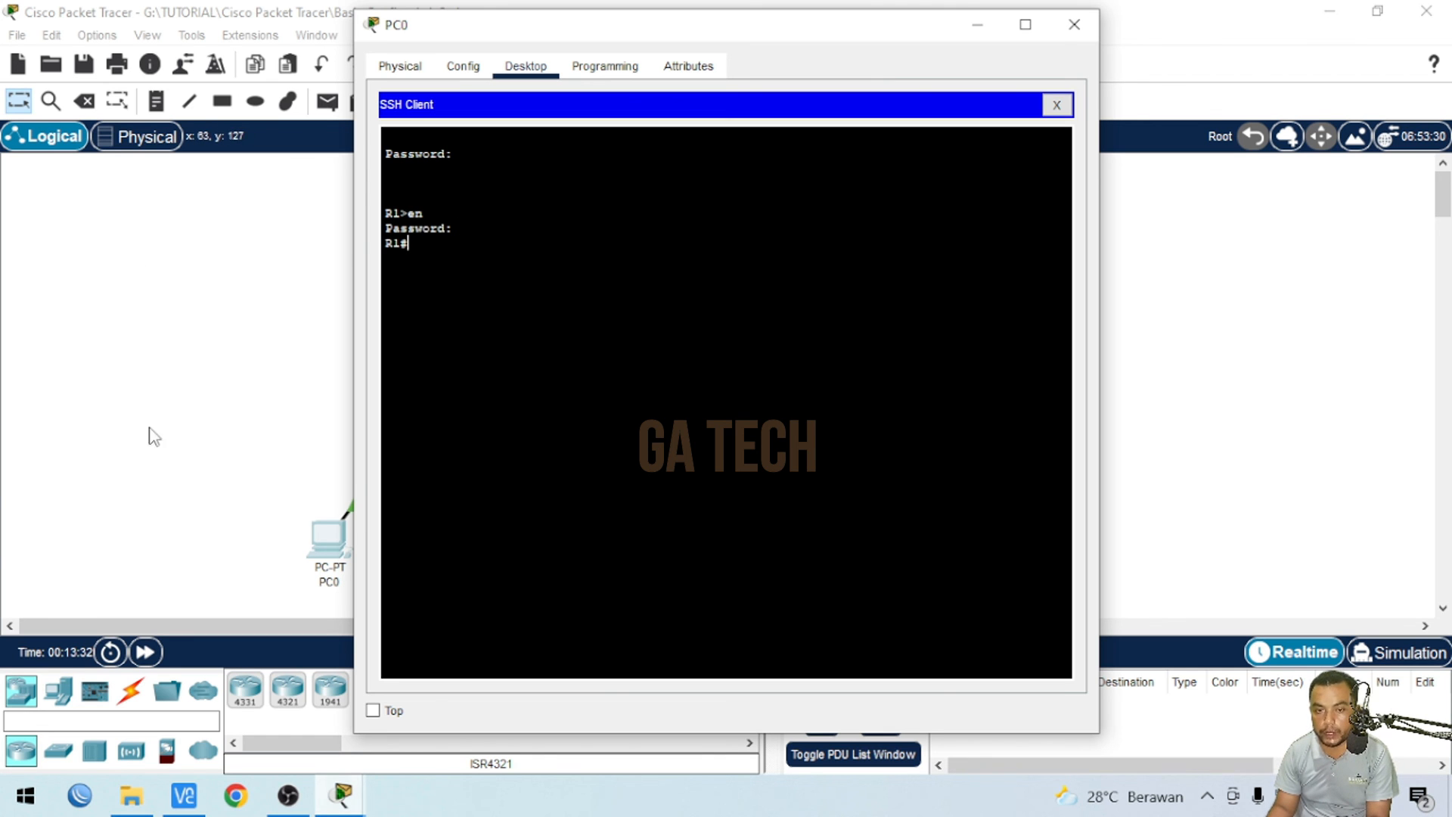
# - Open PC1's Telnet/SSH client and connect via Telnet to 192.168.10.1
pyautogui.click(199, 472)
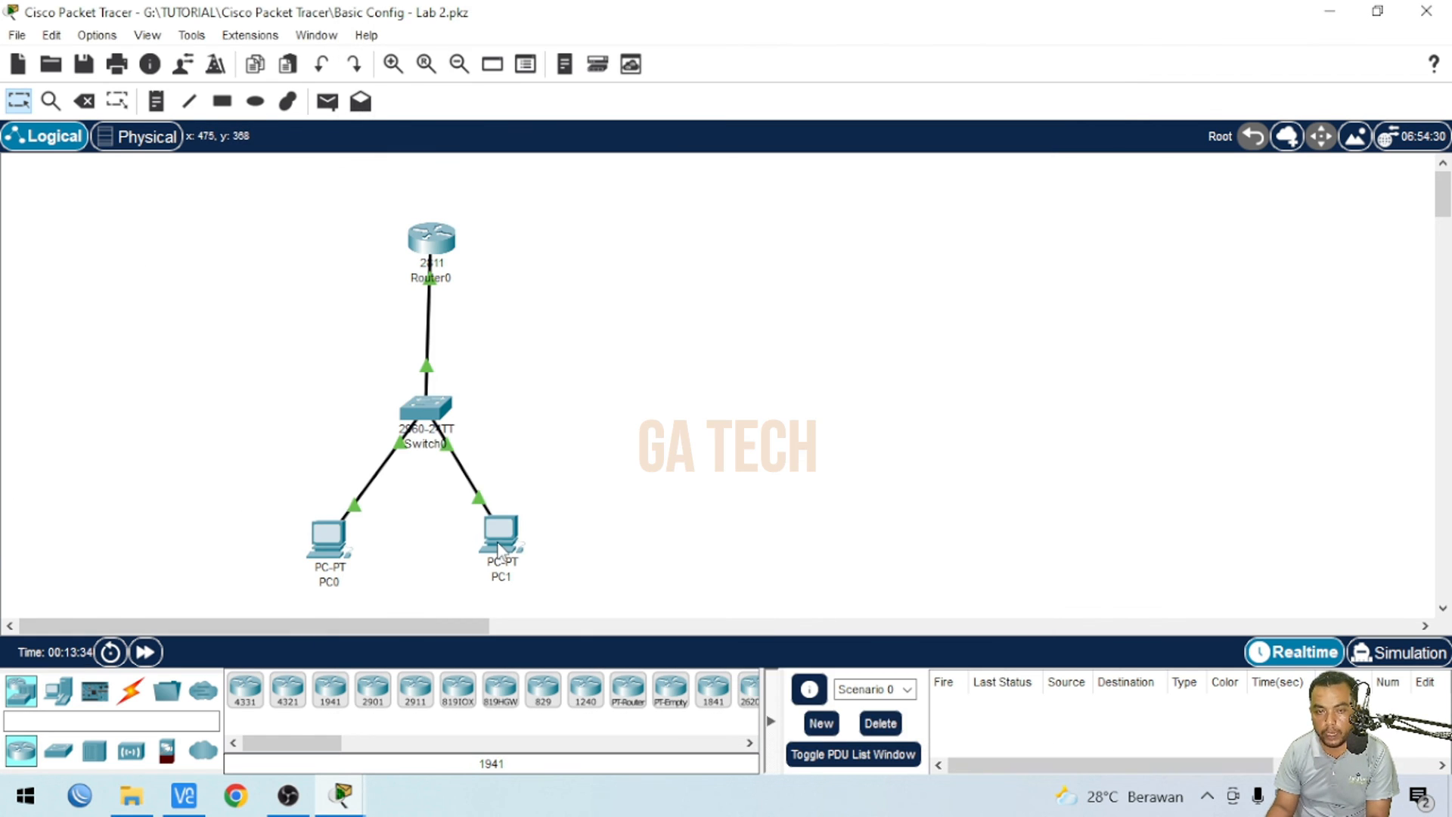
pyautogui.click(501, 533)
pyautogui.scroll(-3, 959, 475)
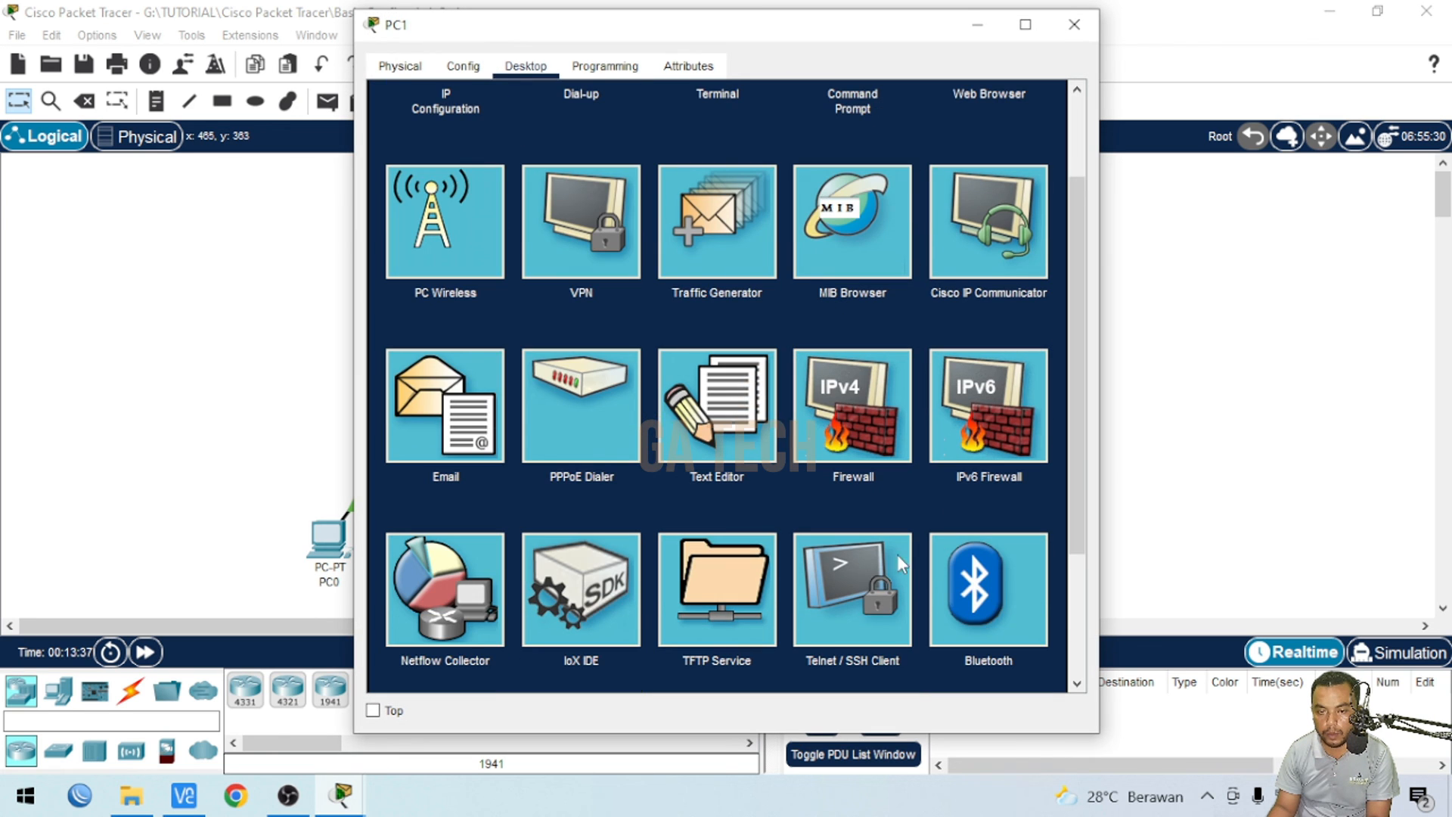
pyautogui.click(837, 571)
pyautogui.click(638, 163)
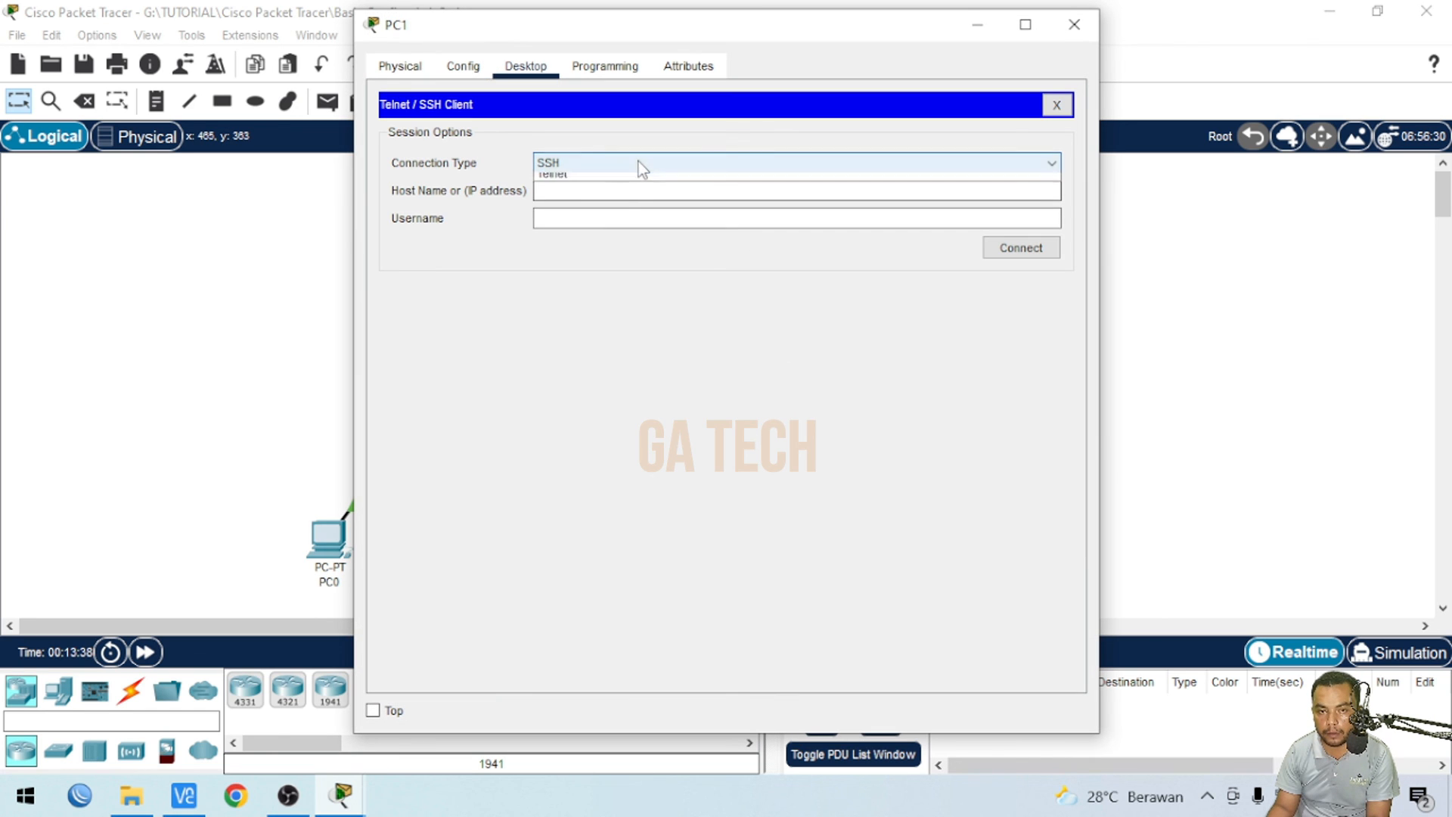
pyautogui.click(610, 200)
pyautogui.click(578, 192)
pyautogui.write('192.168.10.1')
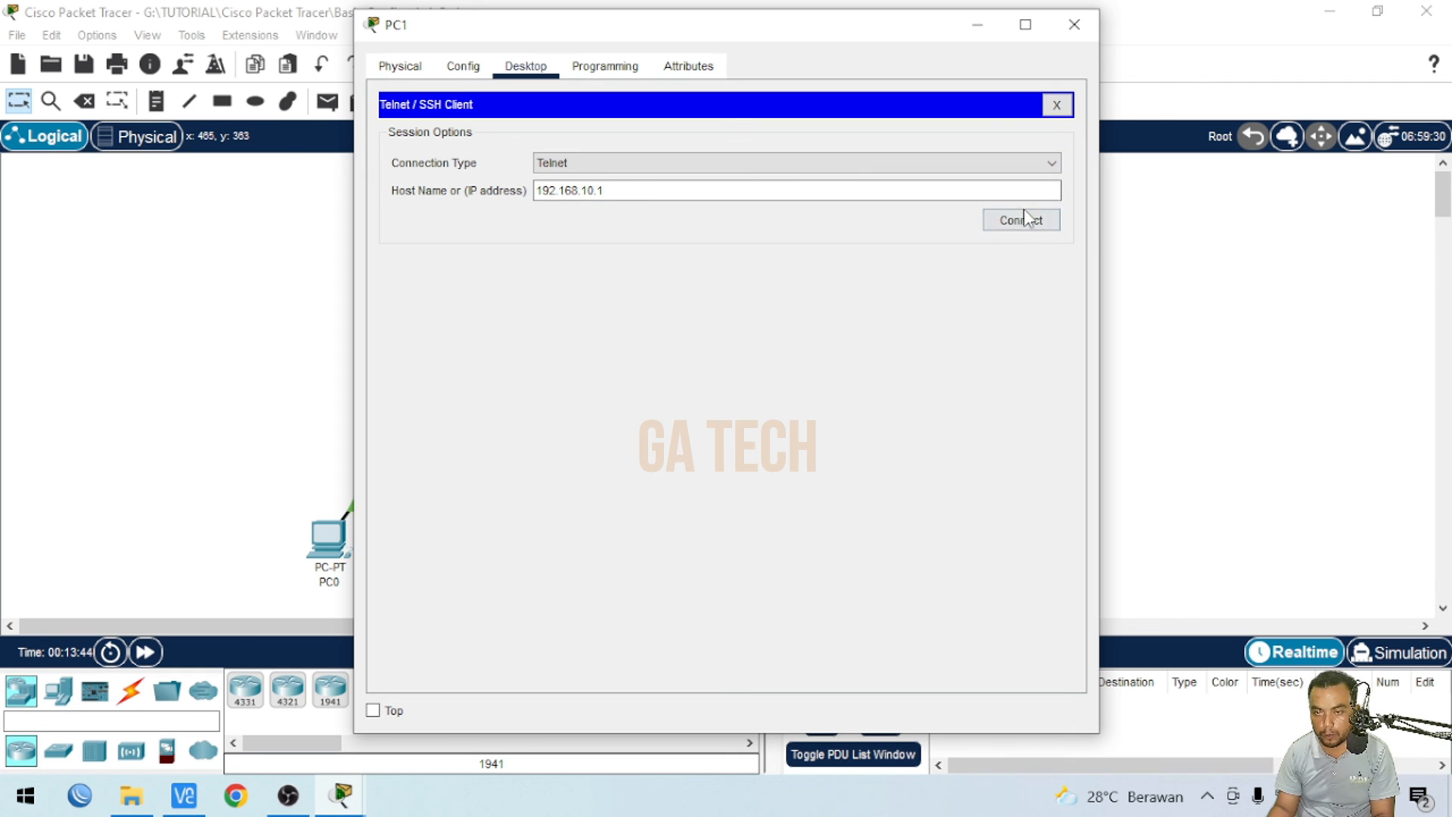
pyautogui.click(1031, 220)
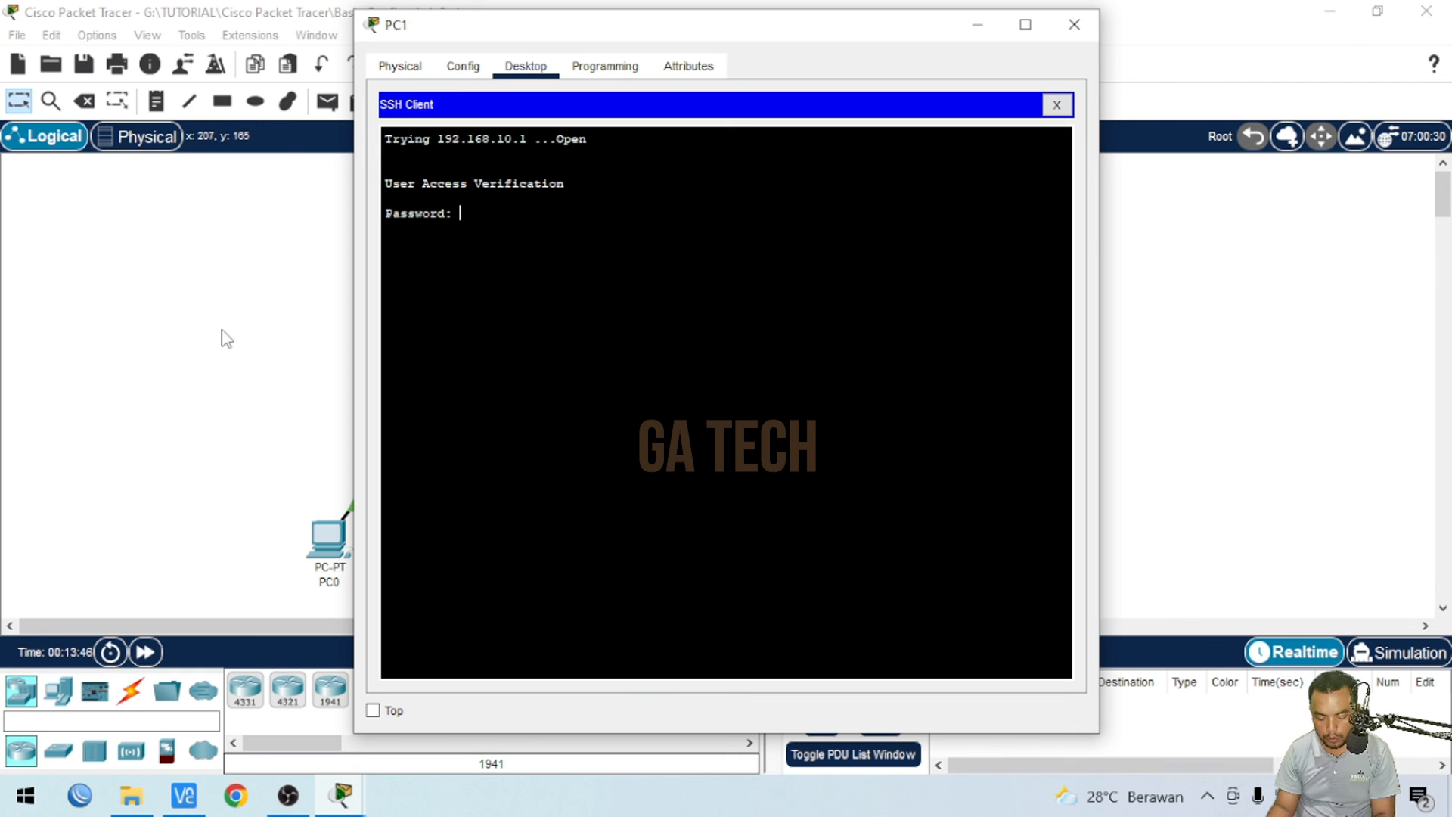
# - Enter the vty login password on PC1, then enter privileged EXEC mode supplying the enable password
pyautogui.press('Return')
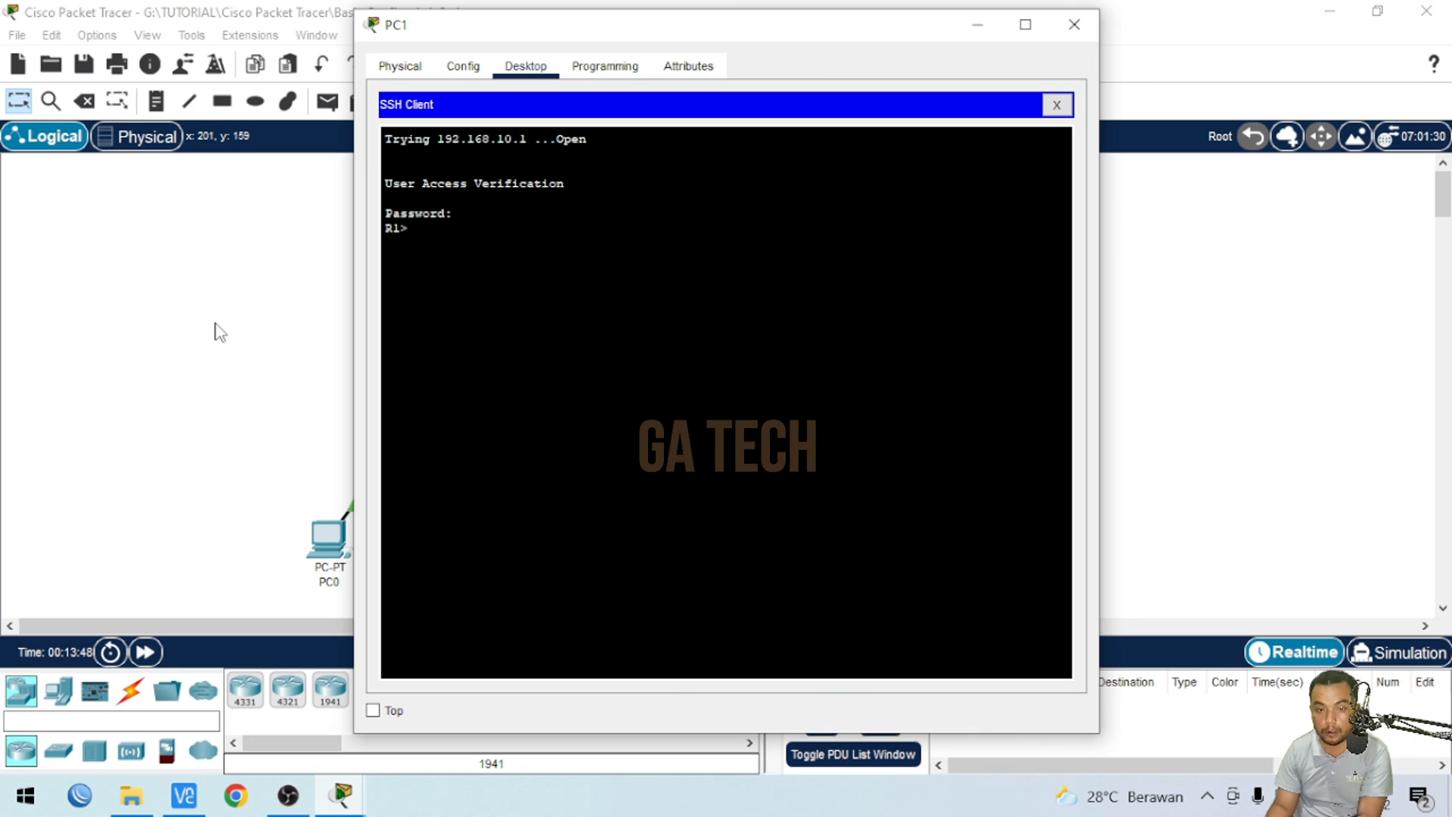
pyautogui.write('en')
pyautogui.press('Return')
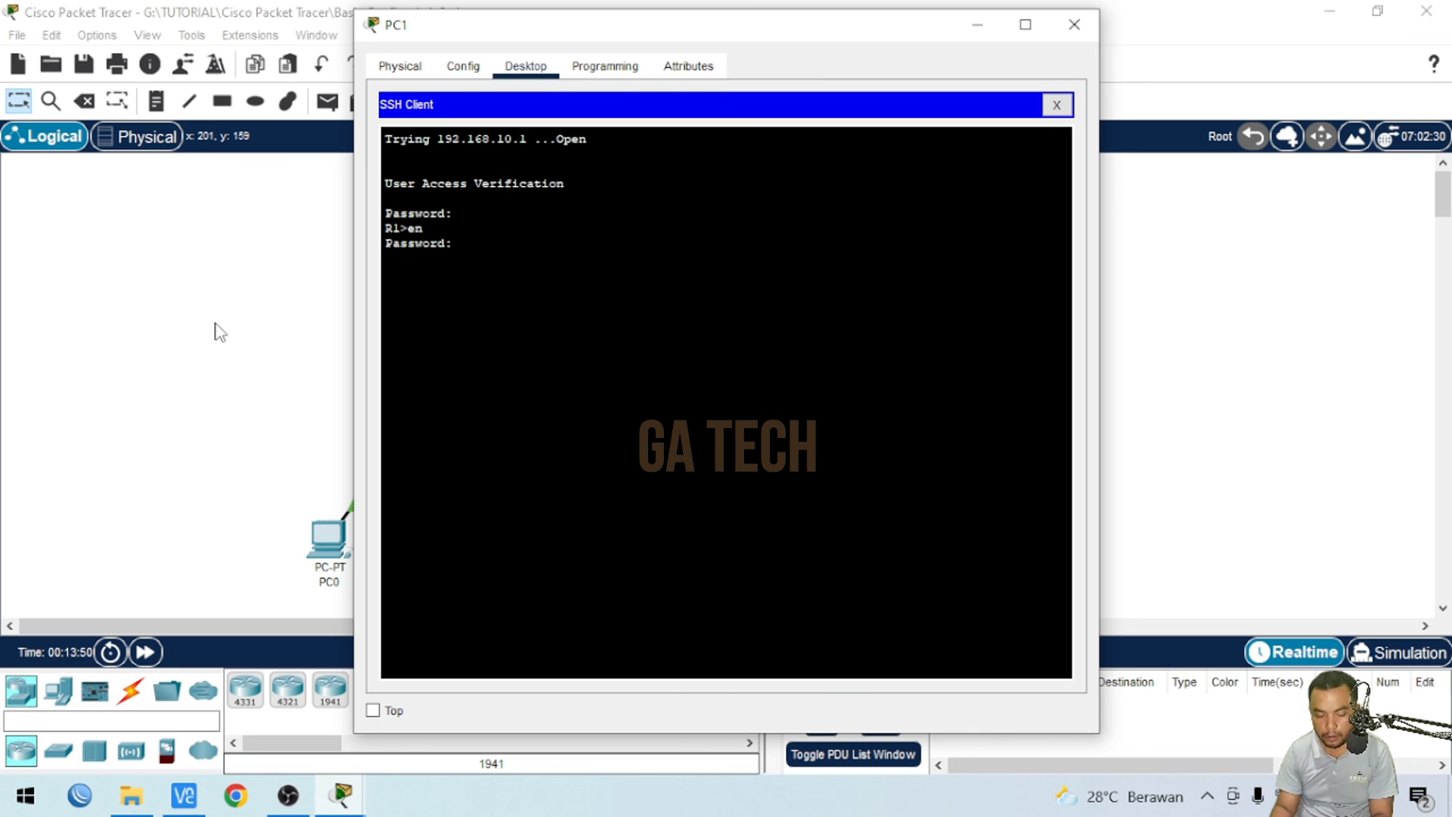
pyautogui.press('Return')
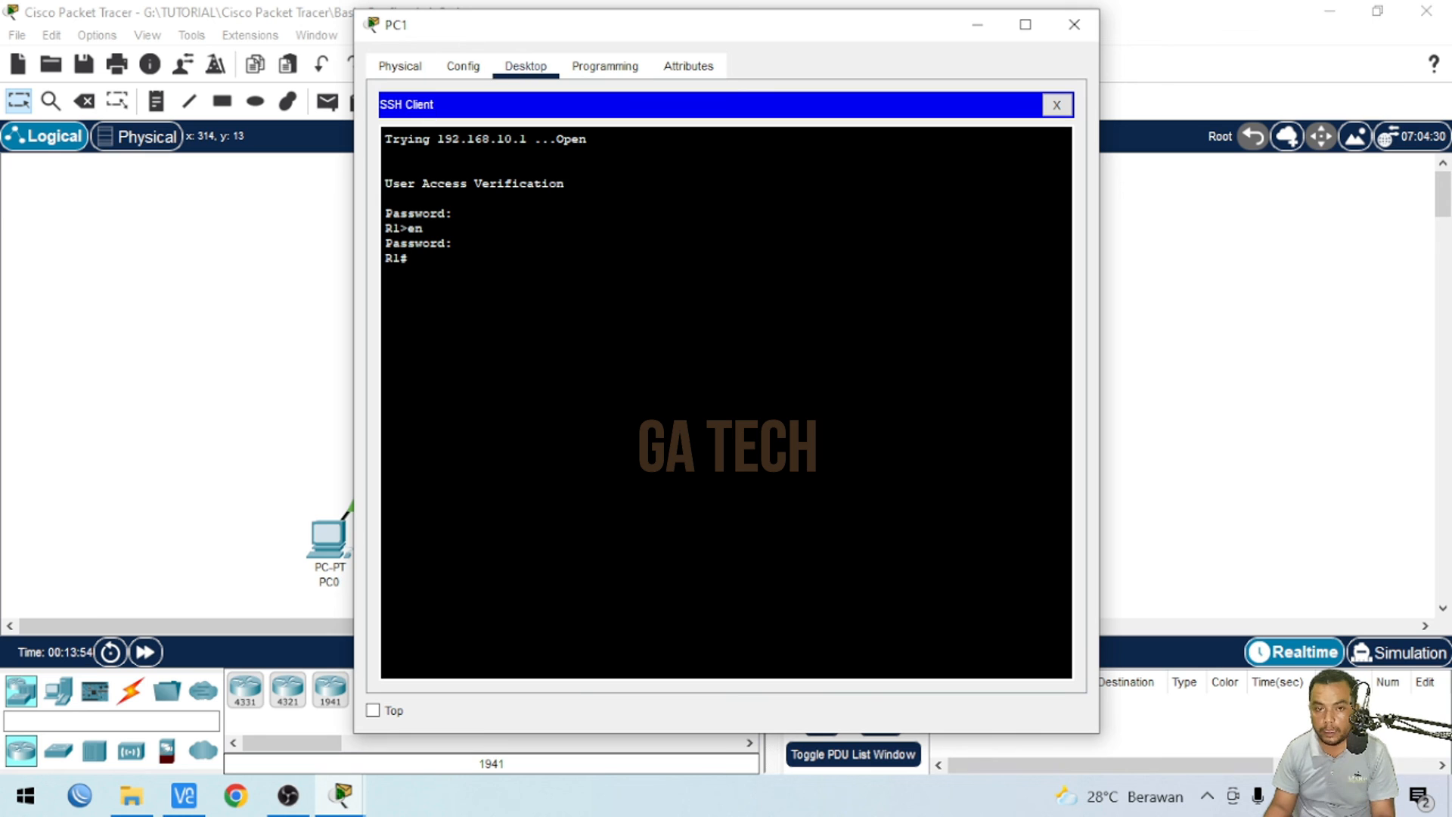
# - Place the PC0 and PC1 windows side by side and close PC1's Telnet session
pyautogui.moveTo(480, 38); pyautogui.dragTo(872, 74)
pyautogui.click(340, 796)
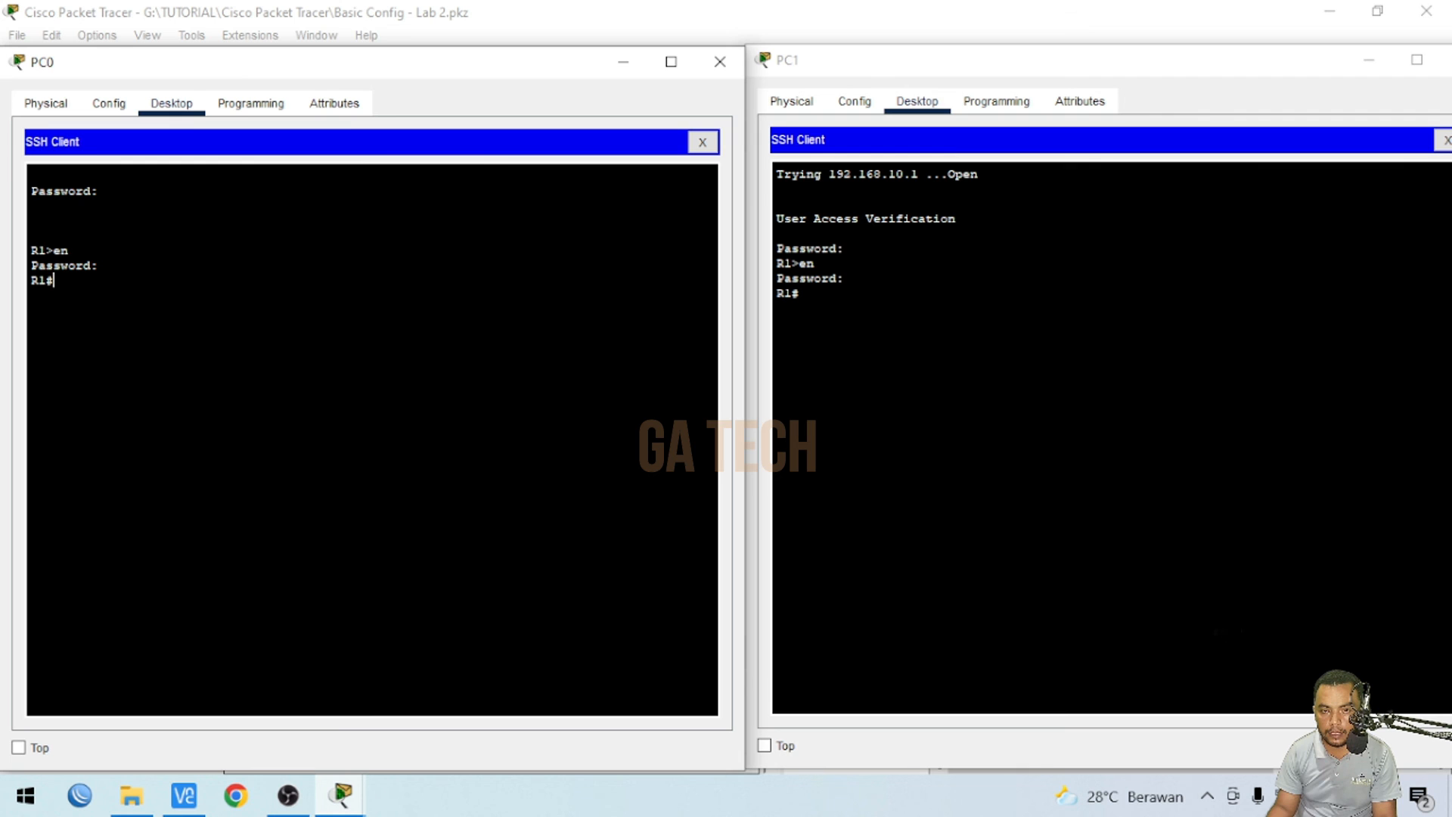
pyautogui.click(953, 159)
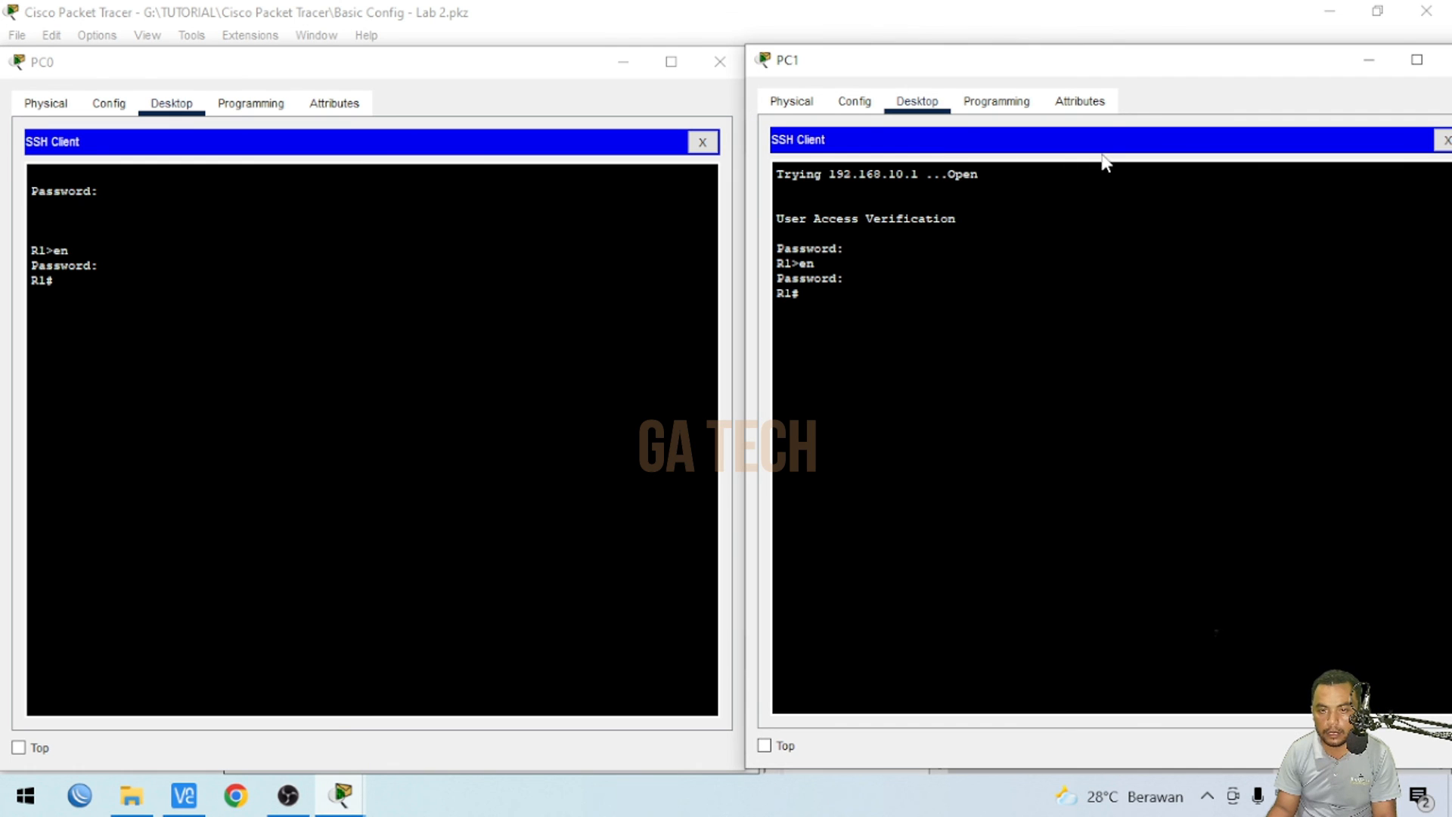
pyautogui.click(1445, 141)
# - Reopen PC1's Telnet/SSH client and connect via Telnet to 192.168.10.1
pyautogui.click(1229, 449)
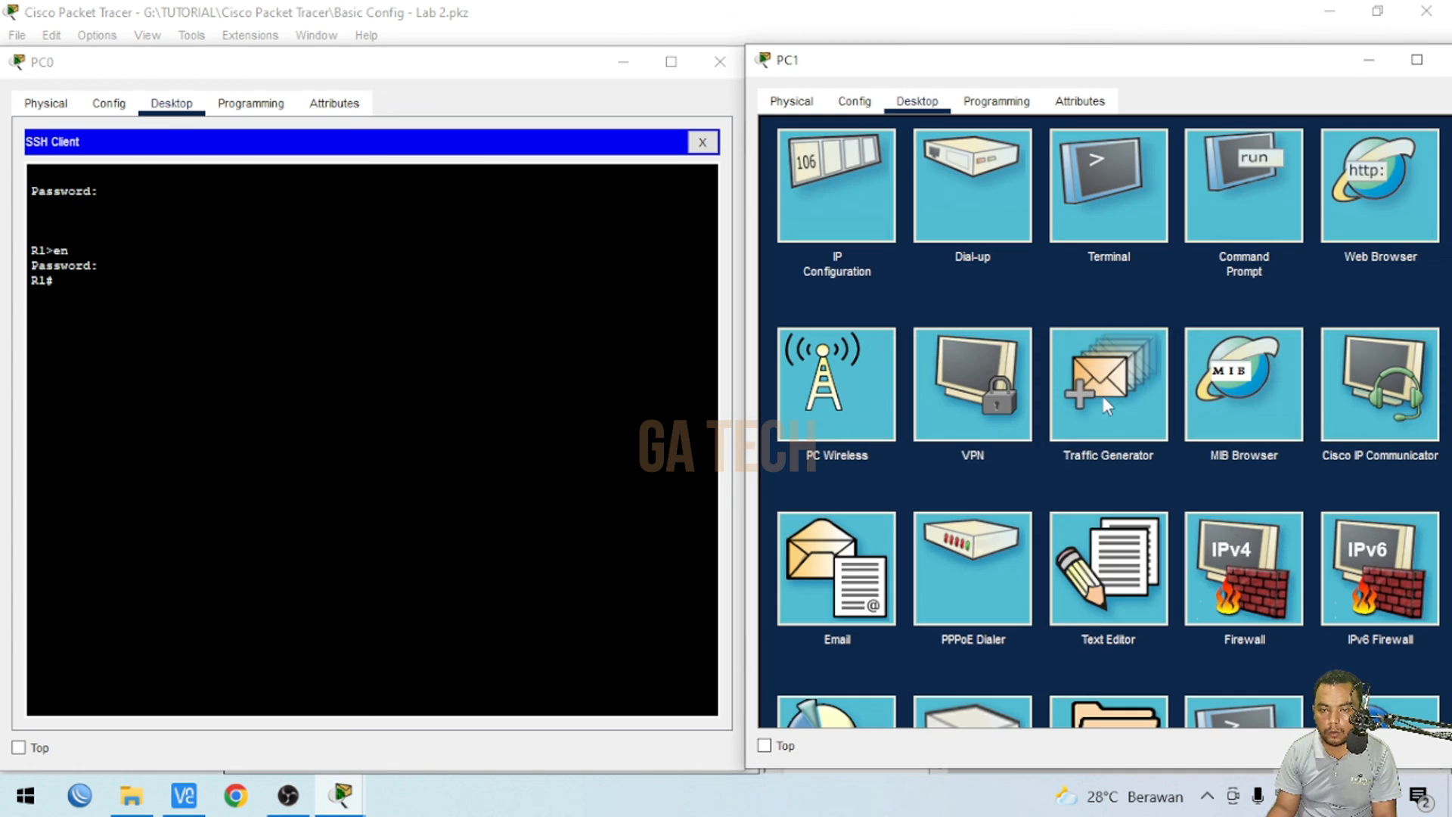
pyautogui.scroll(-3, 1242, 561)
pyautogui.click(1242, 560)
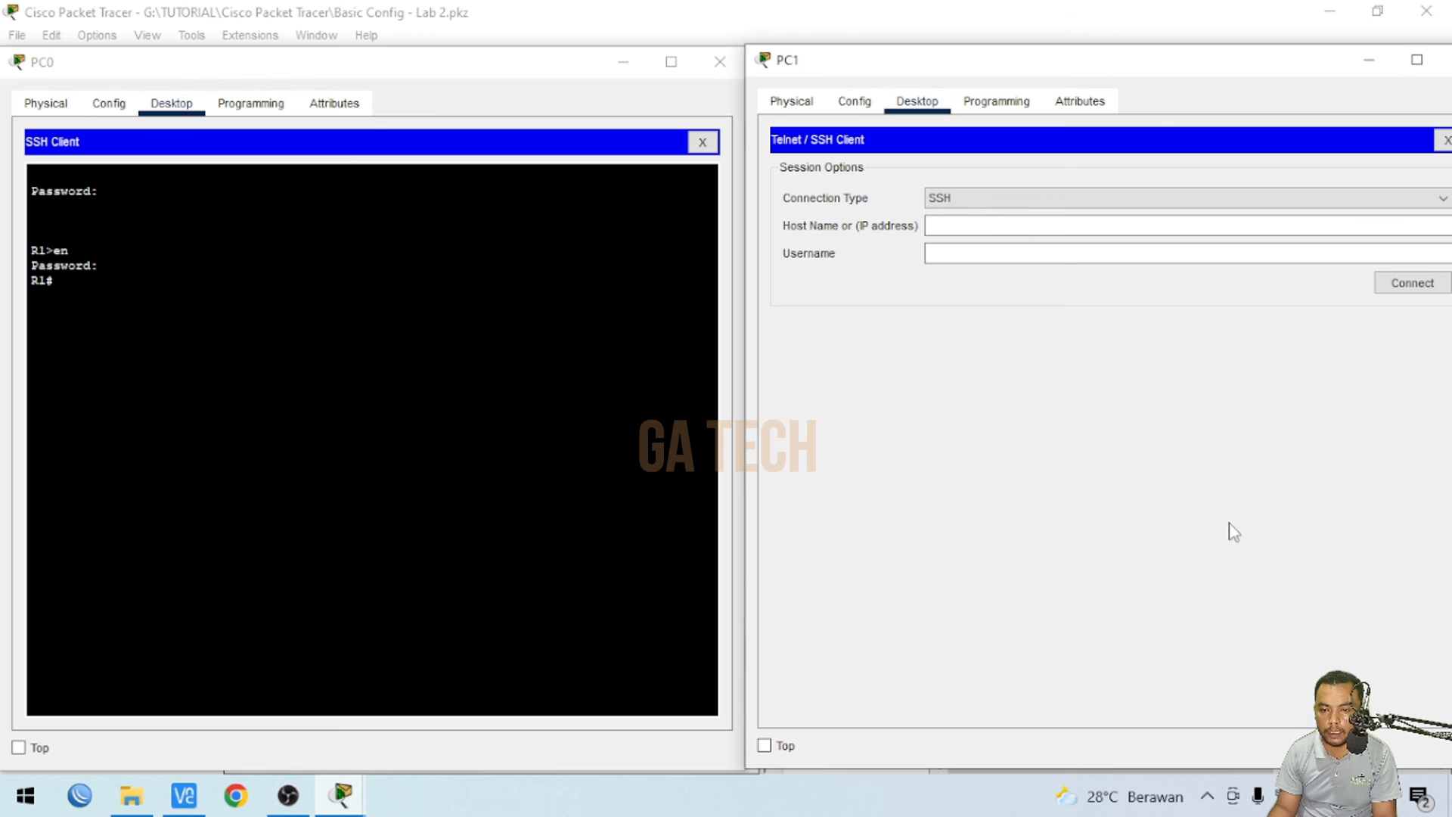
pyautogui.click(987, 198)
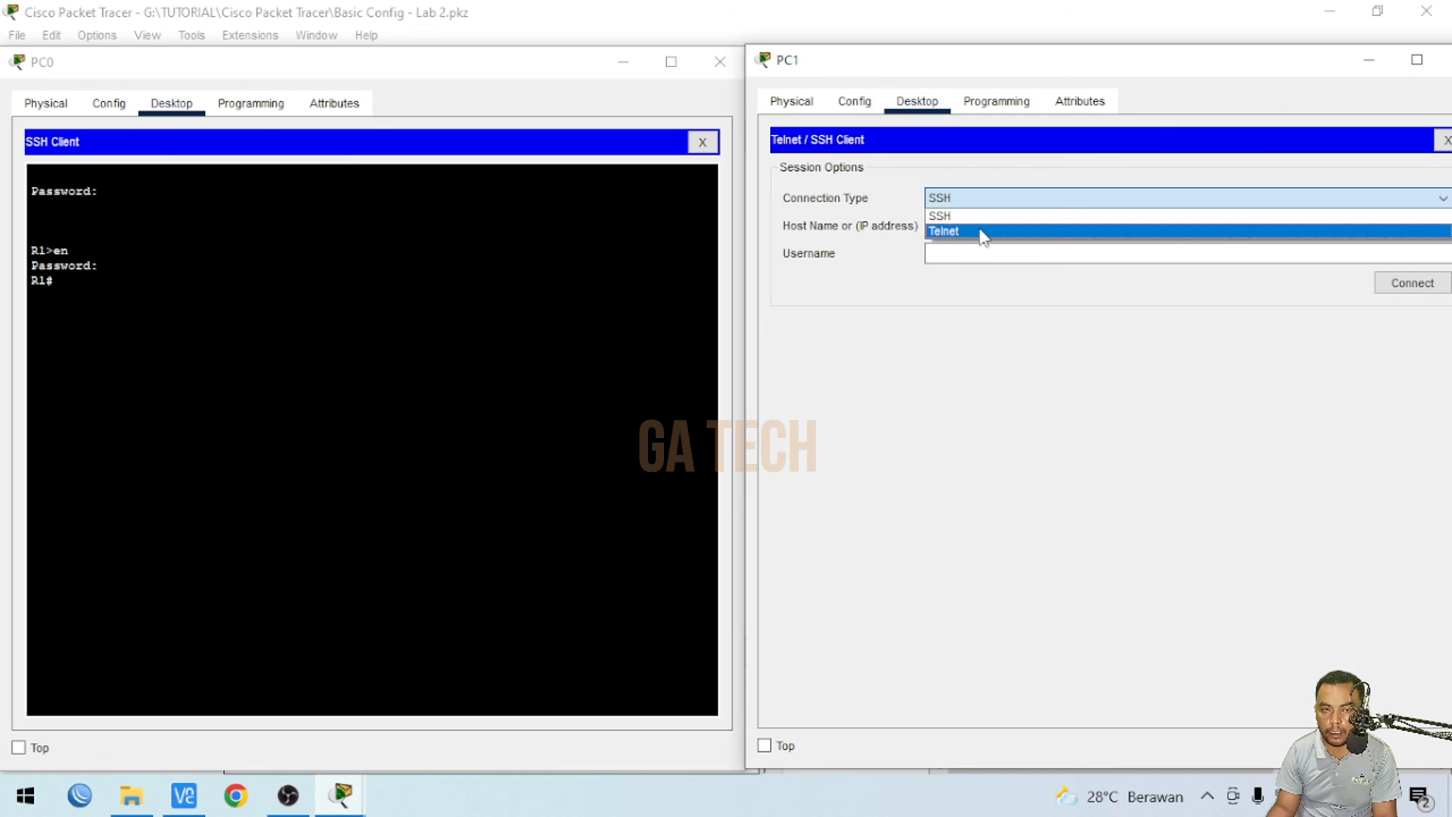
pyautogui.click(983, 231)
pyautogui.click(972, 222)
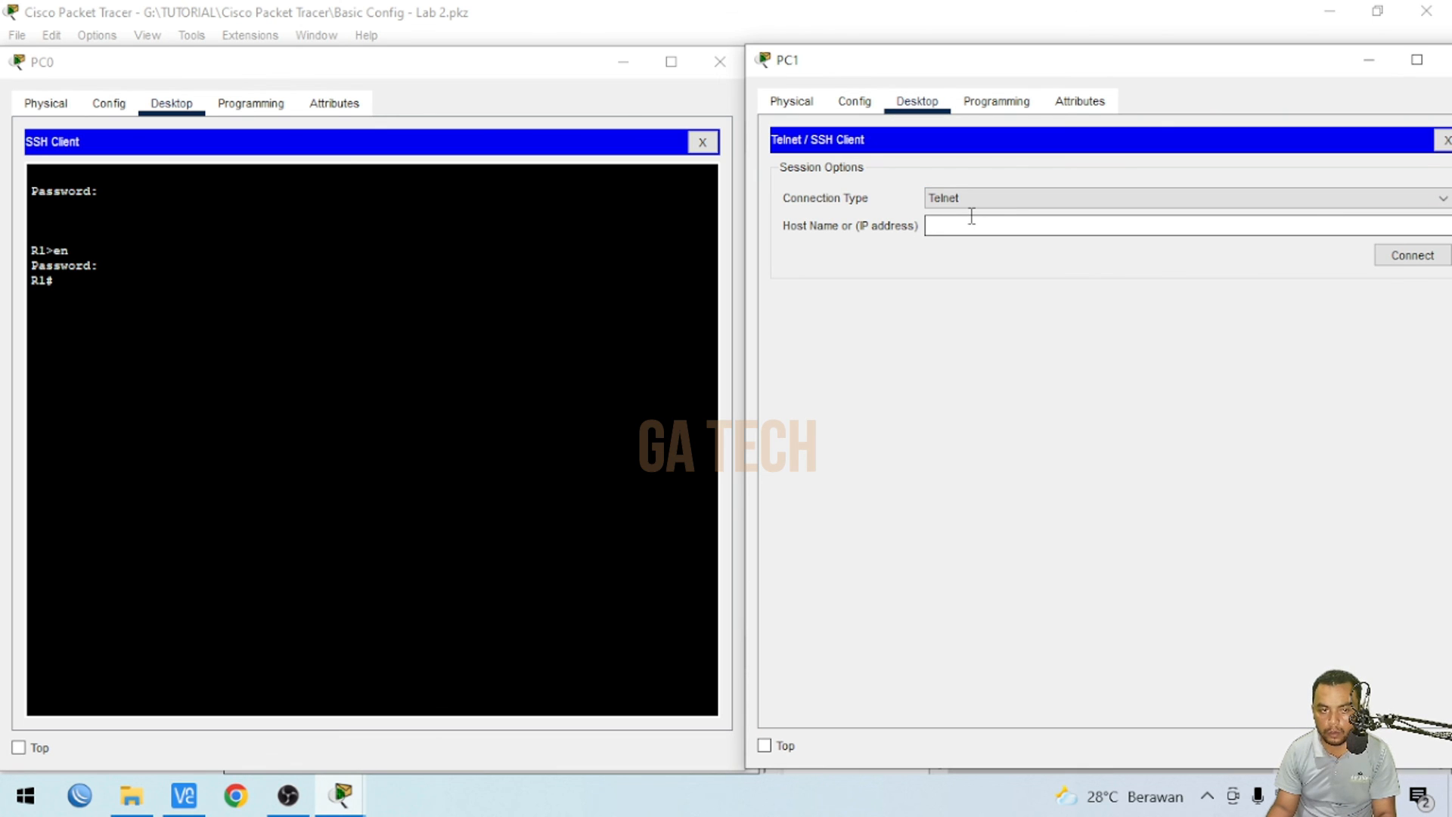
pyautogui.write('192.168.10.1')
pyautogui.click(1404, 254)
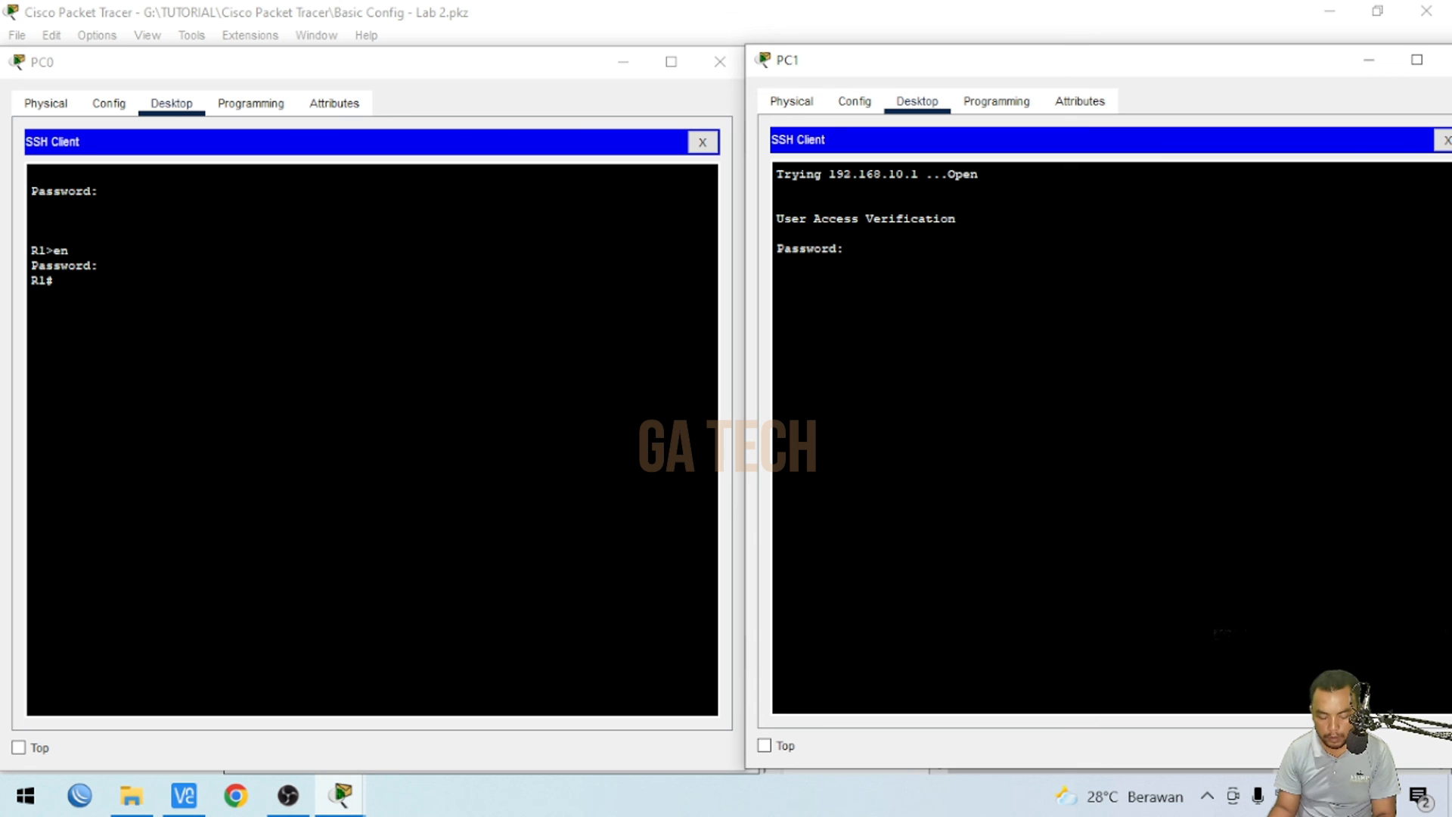
# - Enter the vty login password on PC1 and enter privileged EXEC mode with the enable password
pyautogui.press('Return')
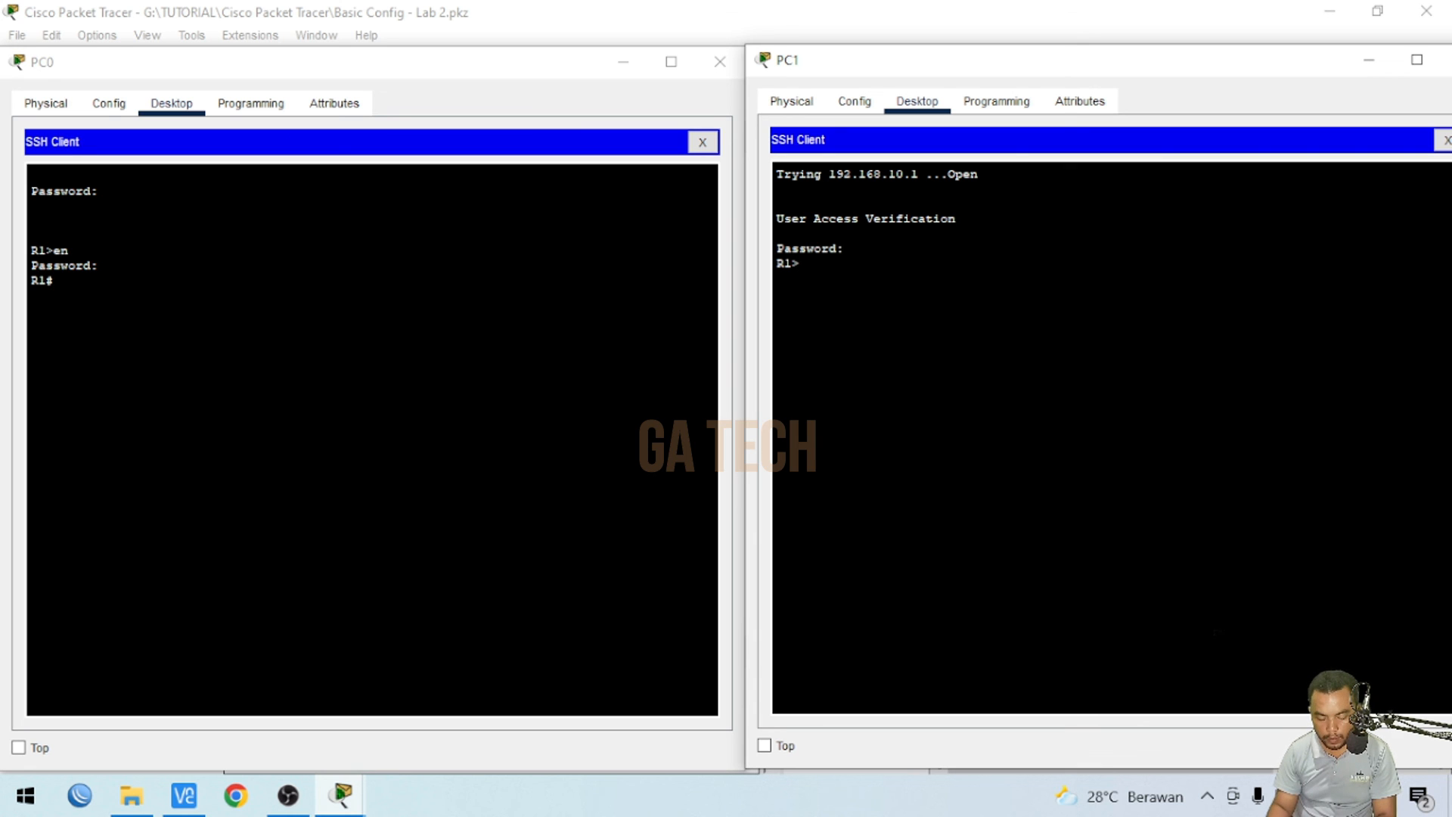
pyautogui.write('en')
pyautogui.press('Return')
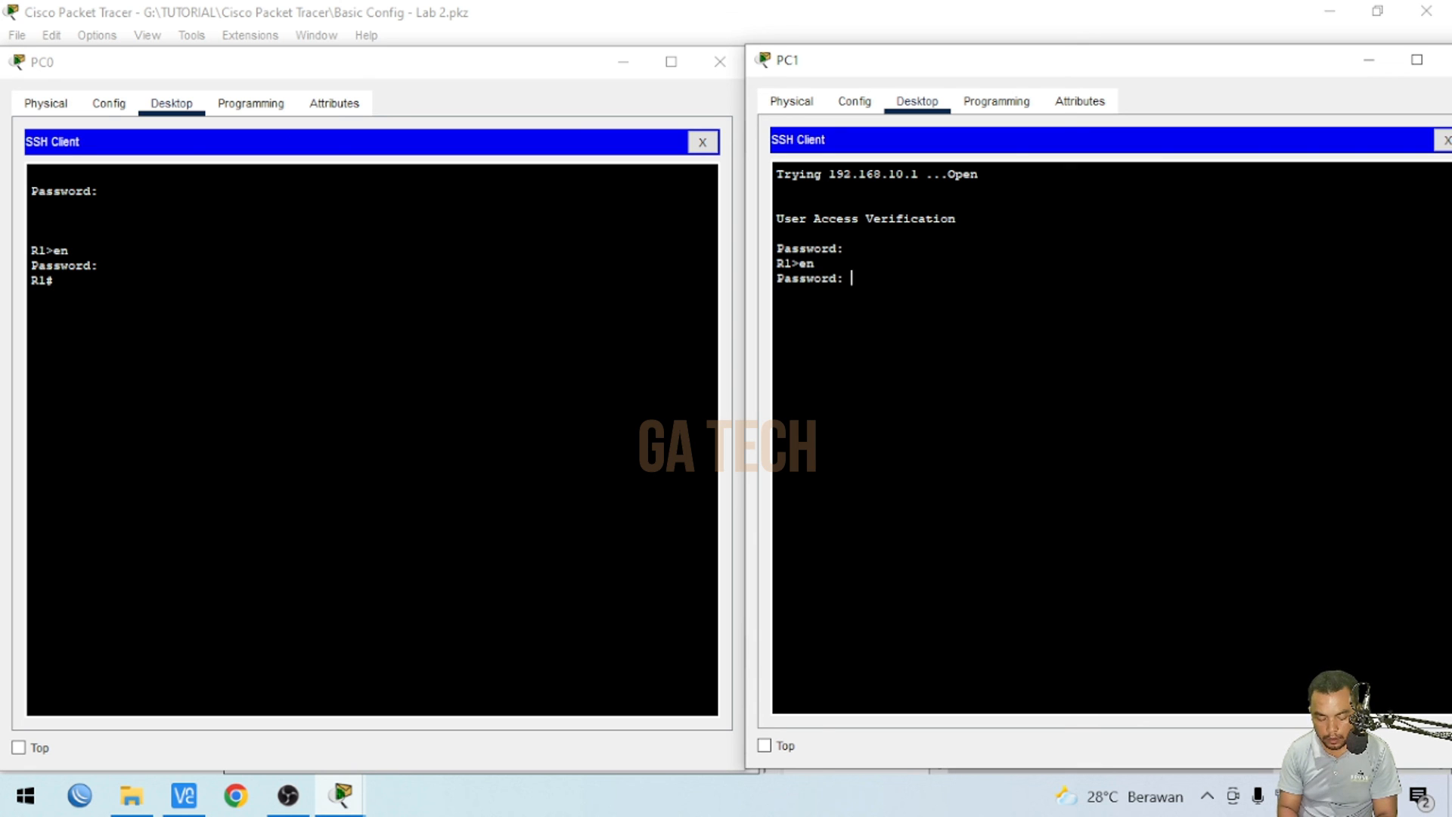
pyautogui.press('Return')
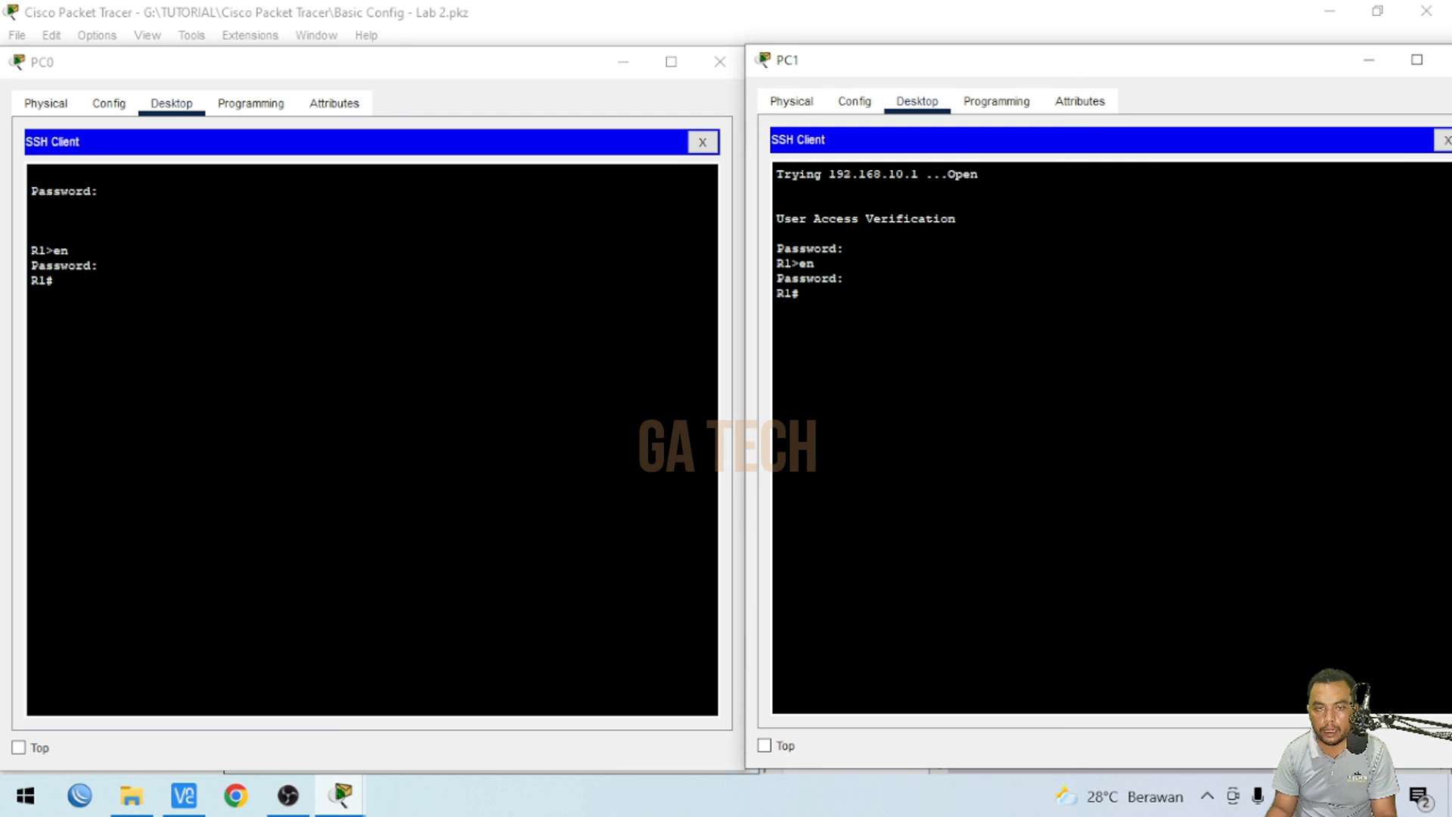
# - Minimize the PC0 and PC1 windows to return to the topology
pyautogui.click(623, 62)
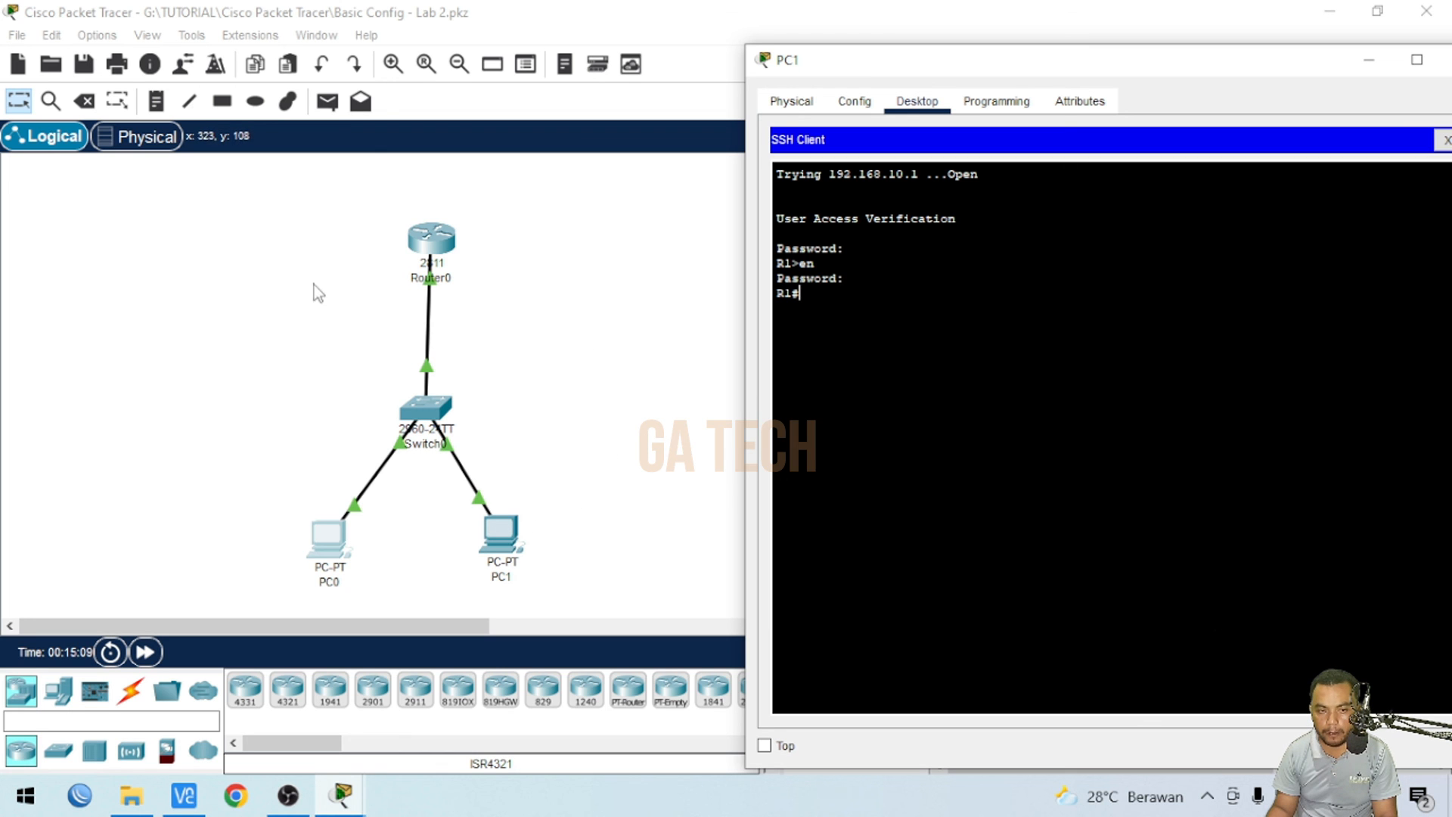
pyautogui.moveTo(949, 71); pyautogui.dragTo(885, 77)
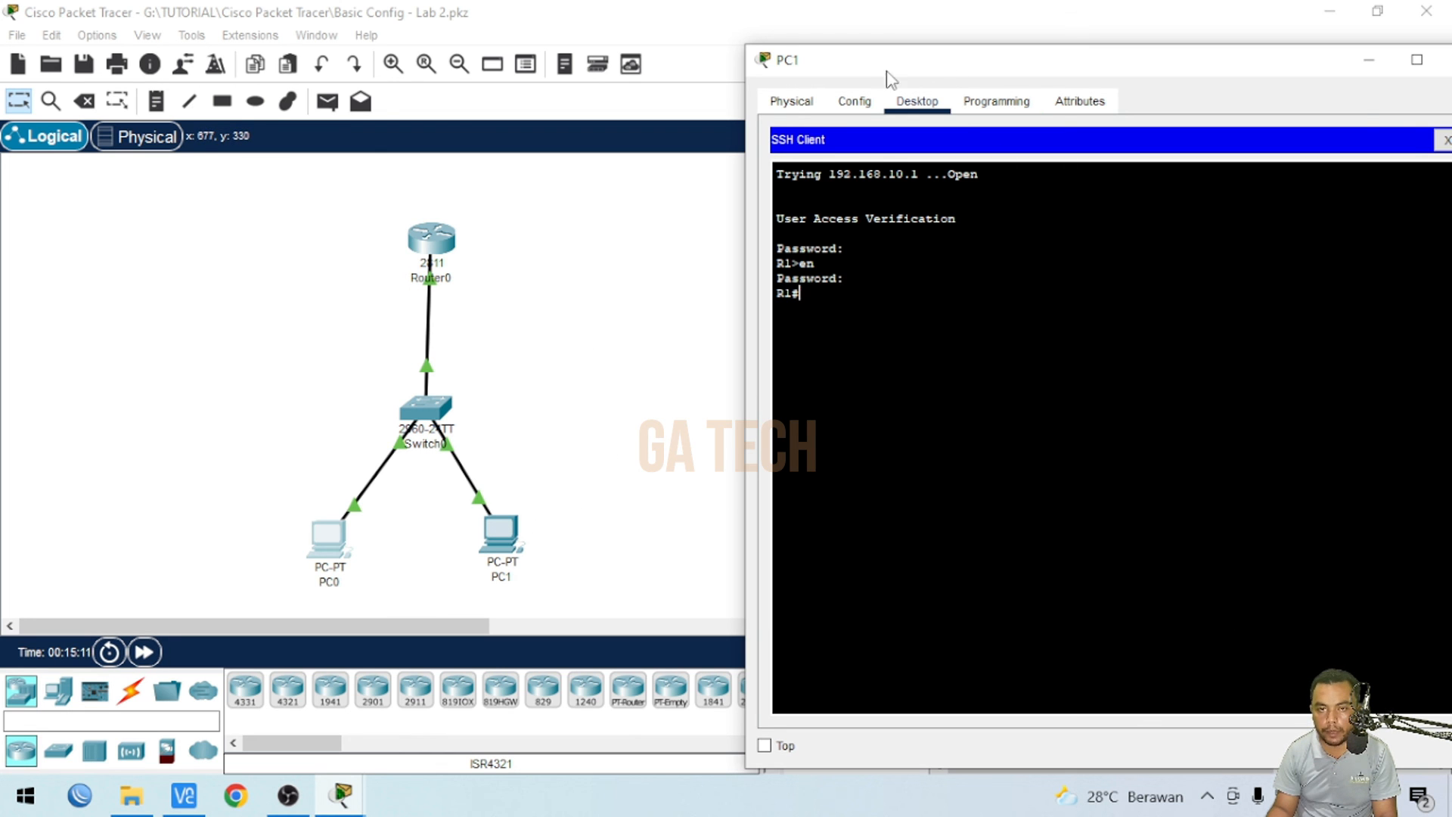
pyautogui.click(1396, 66)
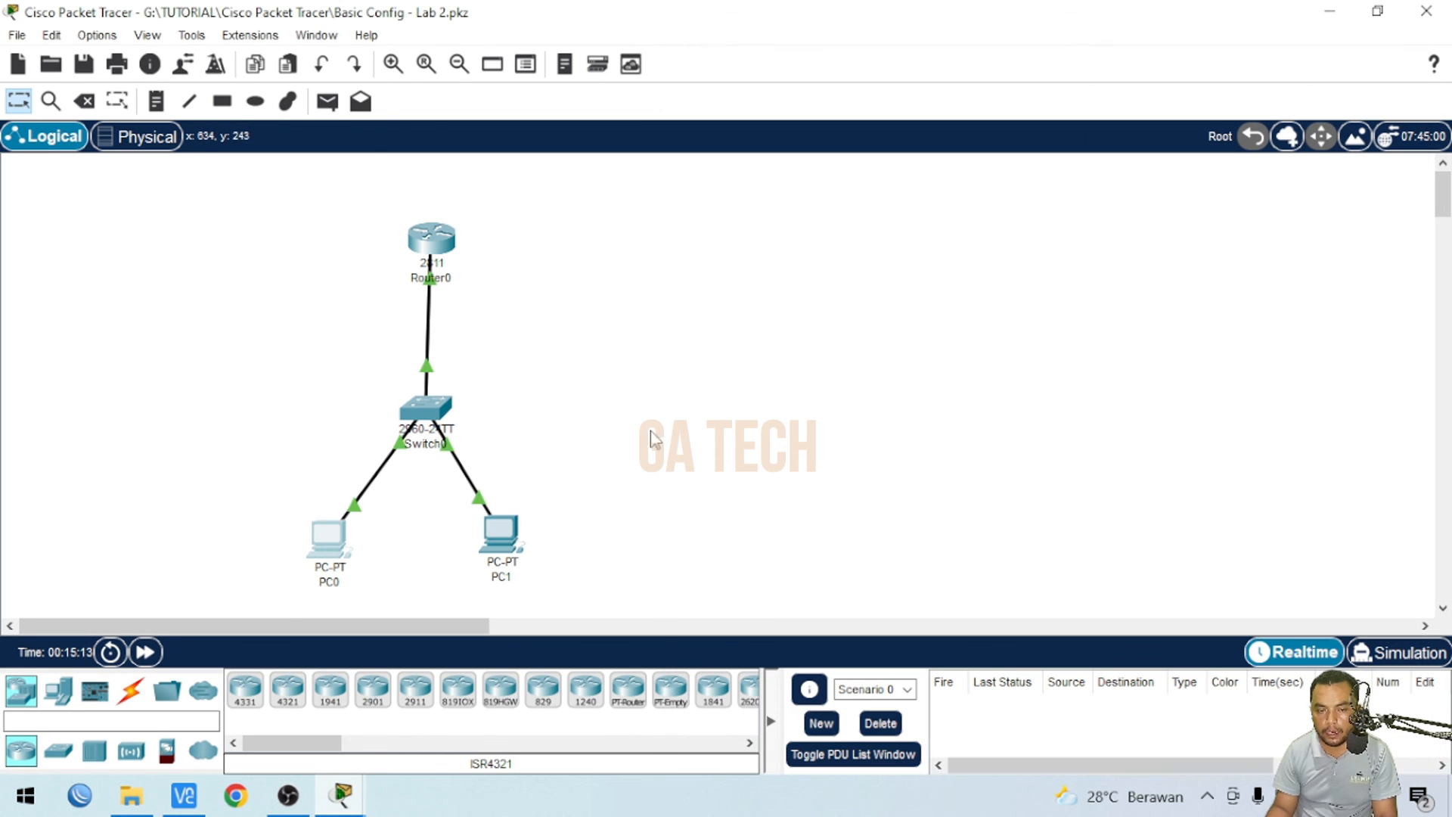